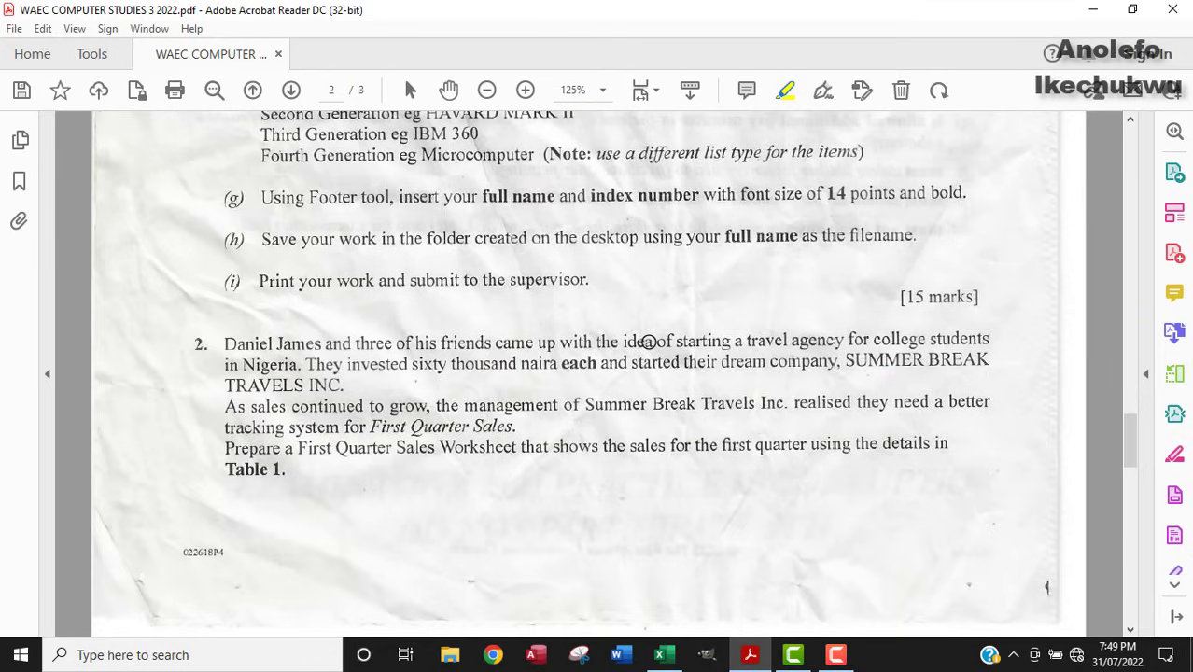
Highlight question 2 in yellow, scroll to Table 1 on page 3, then switch to Excel.
{"action": "left_click_drag", "start_coordinate": [216, 323], "coordinate": [216, 475]}
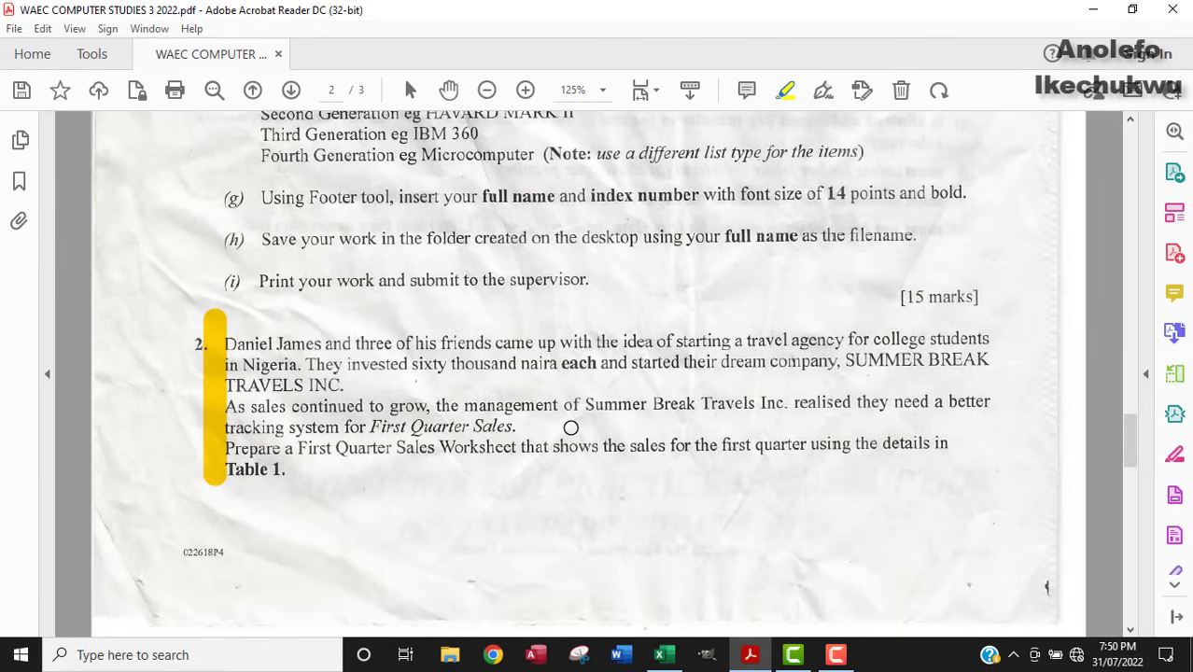
{"action": "scroll", "coordinate": [570, 427], "scroll_direction": "down", "scroll_amount": 10}
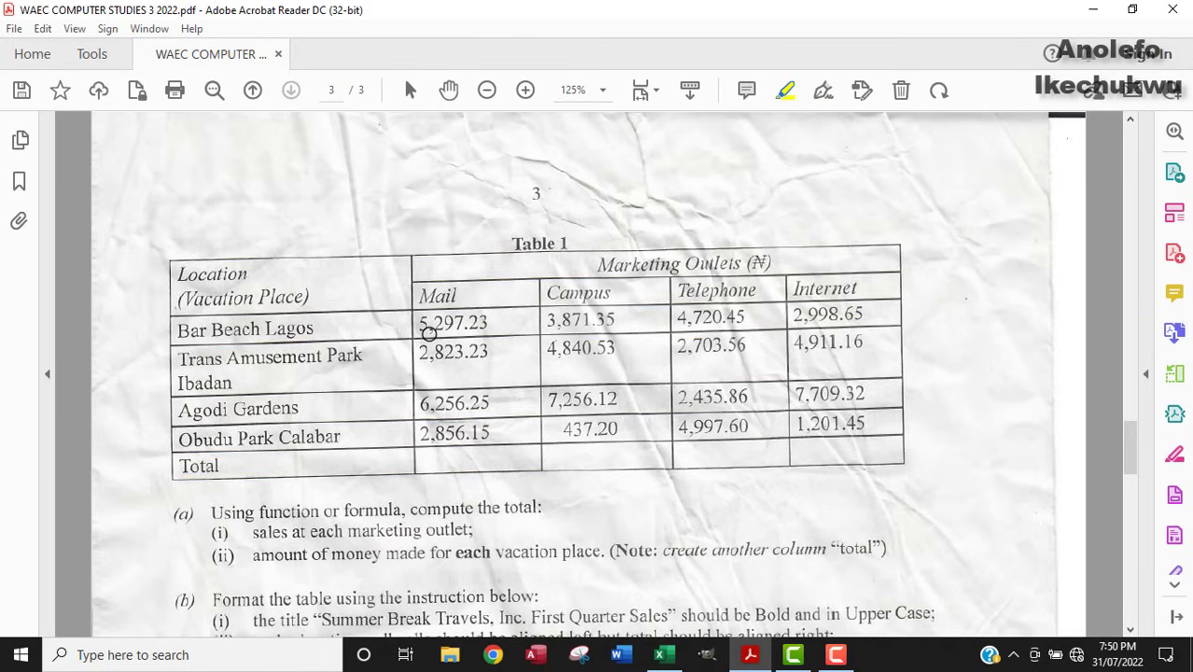
{"action": "left_click", "coordinate": [658, 654]}
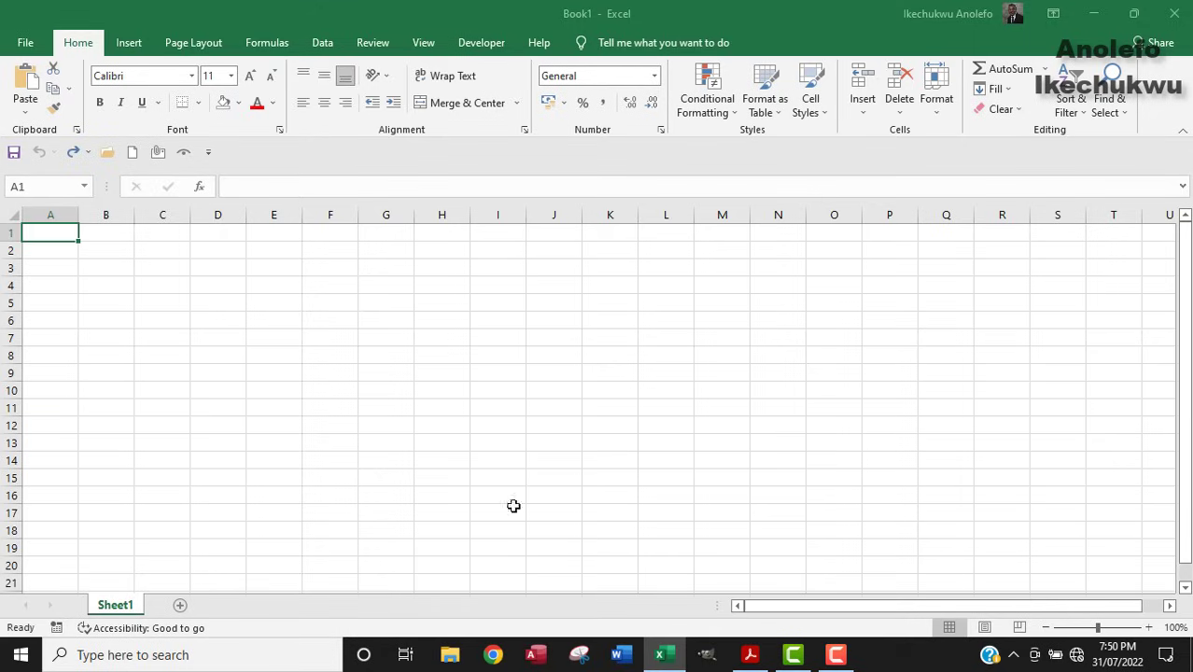
Enter 'Location (Vacation Place)' in B3 and autofit column B to it.
{"action": "left_click", "coordinate": [131, 271]}
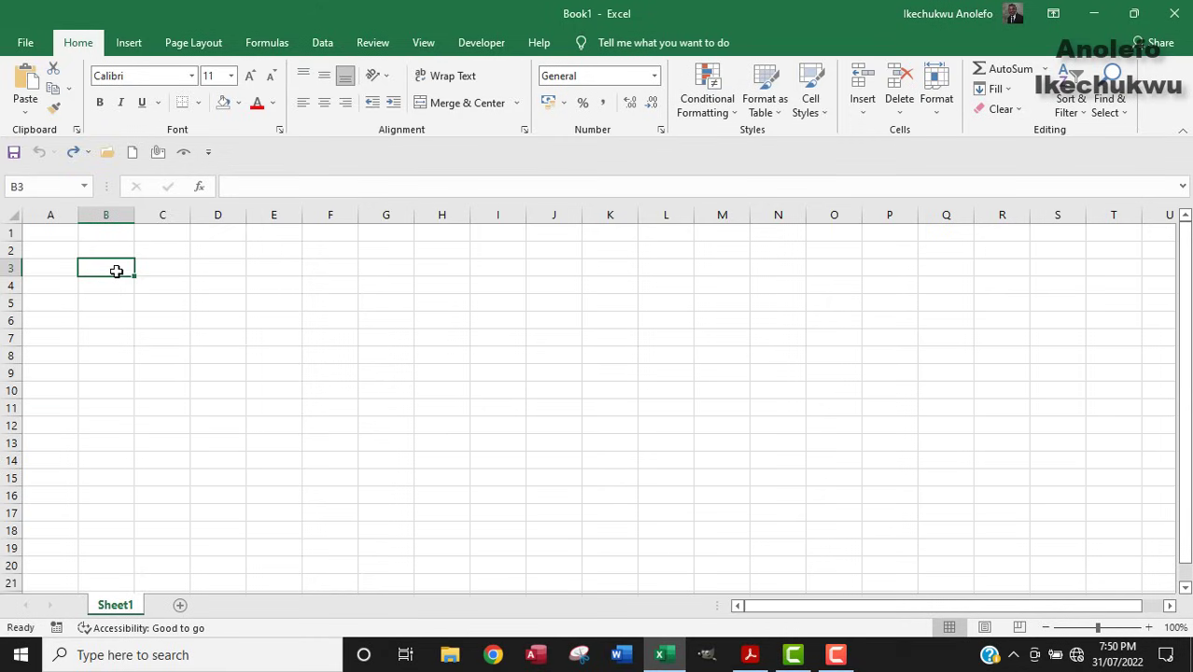
{"action": "type", "text": "L"}
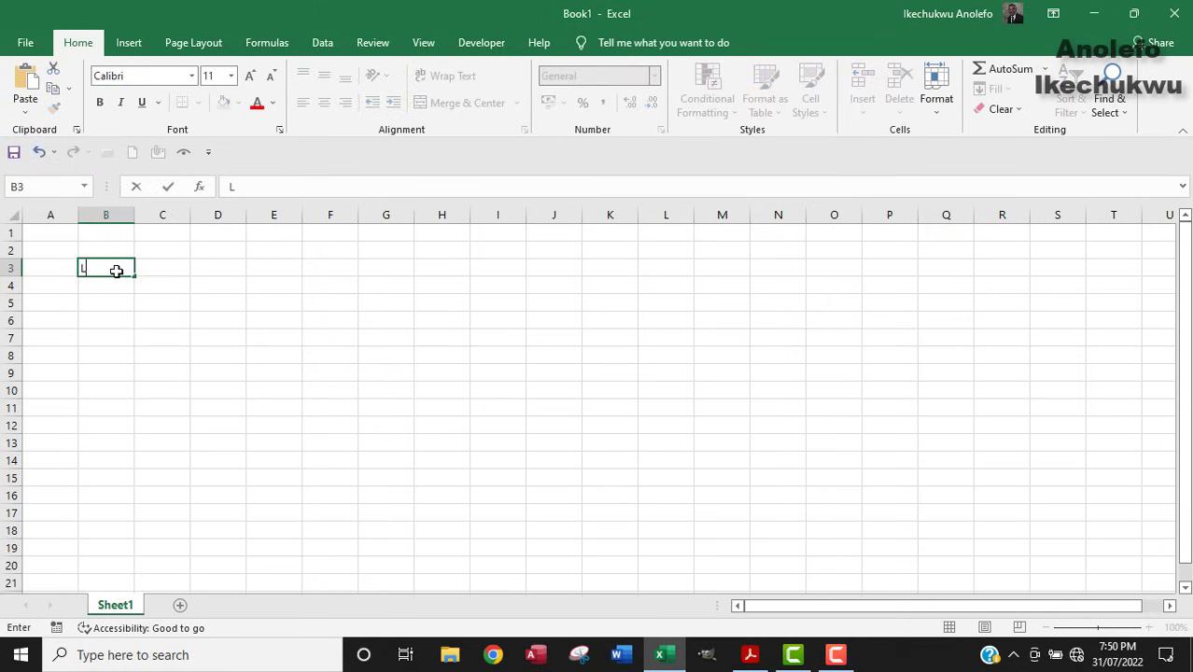
{"action": "type", "text": "ocation (Vactaon"}
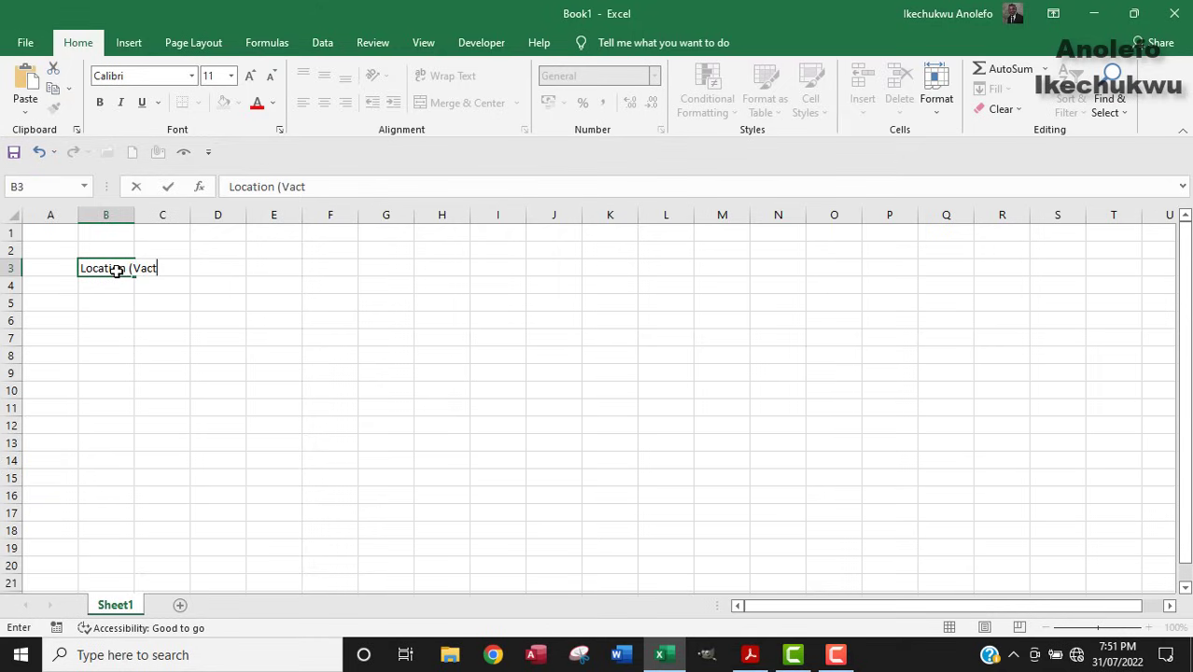
{"action": "key", "text": "BackSpace"}
{"action": "key", "text": "BackSpace"}
{"action": "key", "text": "BackSpace"}
{"action": "key", "text": "BackSpace"}
{"action": "type", "text": "ation Place"}
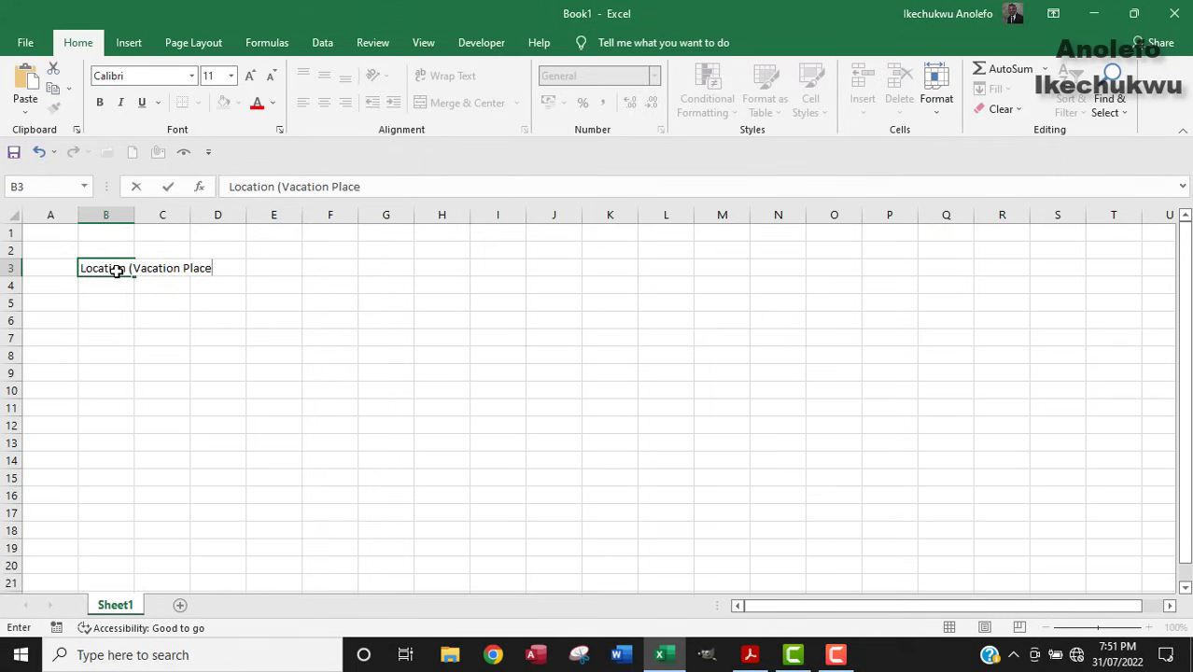
{"action": "type", "text": ")"}
{"action": "left_click", "coordinate": [203, 252]}
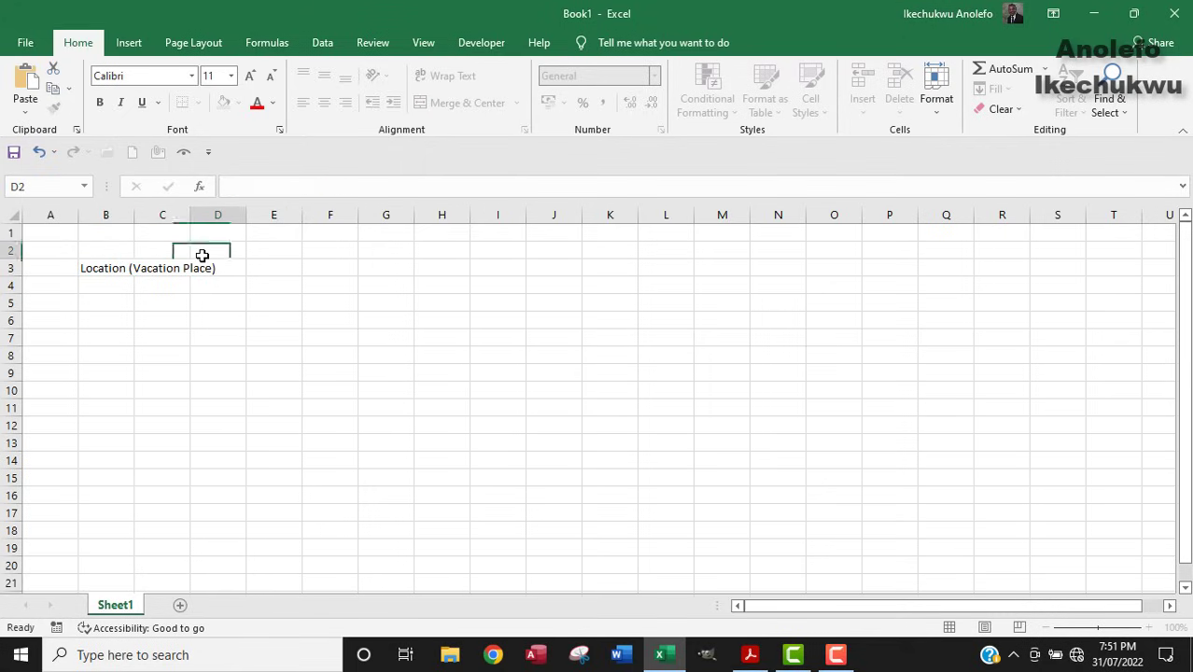
{"action": "double_click", "coordinate": [133, 215]}
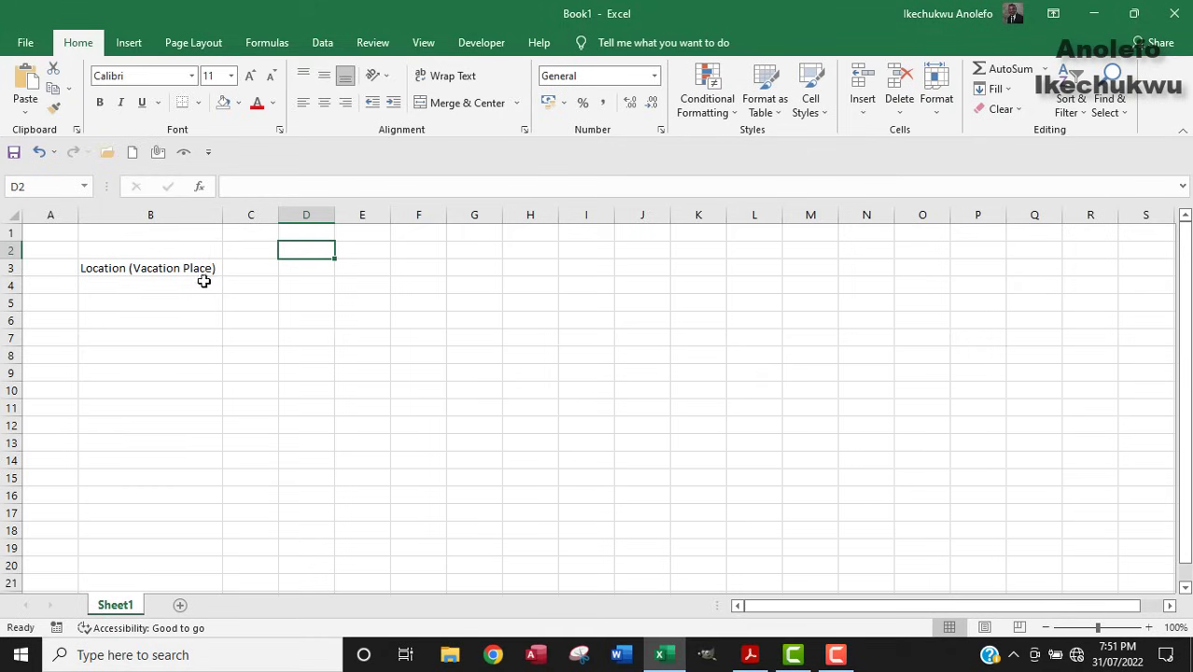
Enter 'Marketing Outlets (N)' as the next heading, checking Table 1 in the PDF.
{"action": "left_click", "coordinate": [252, 270]}
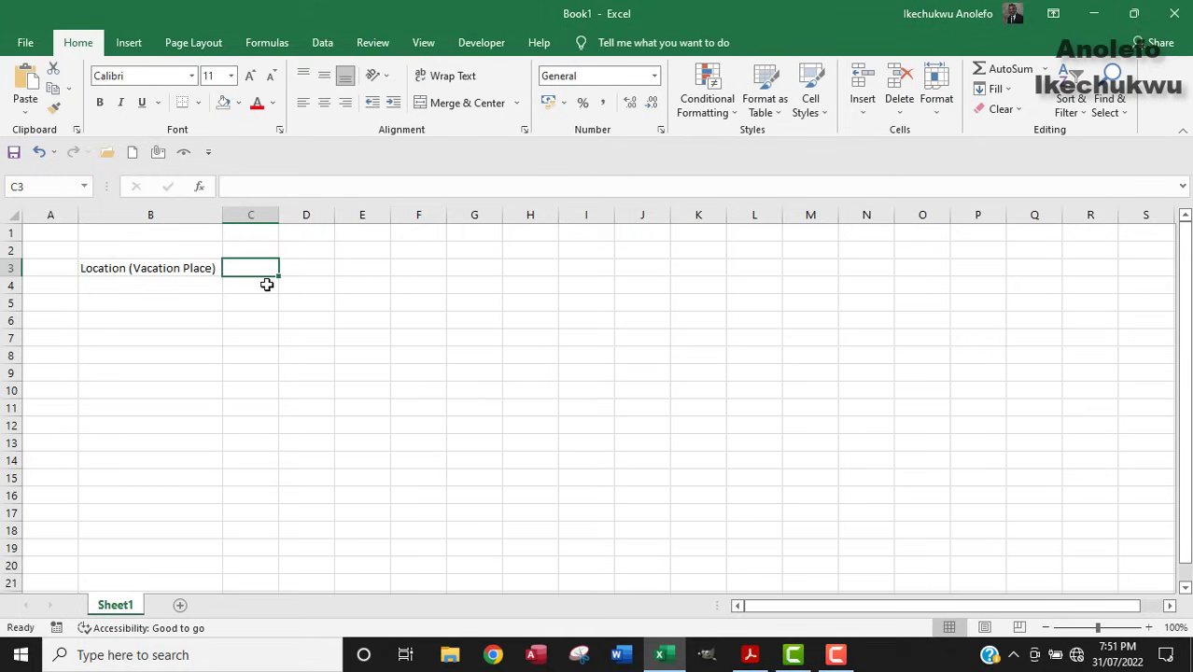
{"action": "type", "text": "M"}
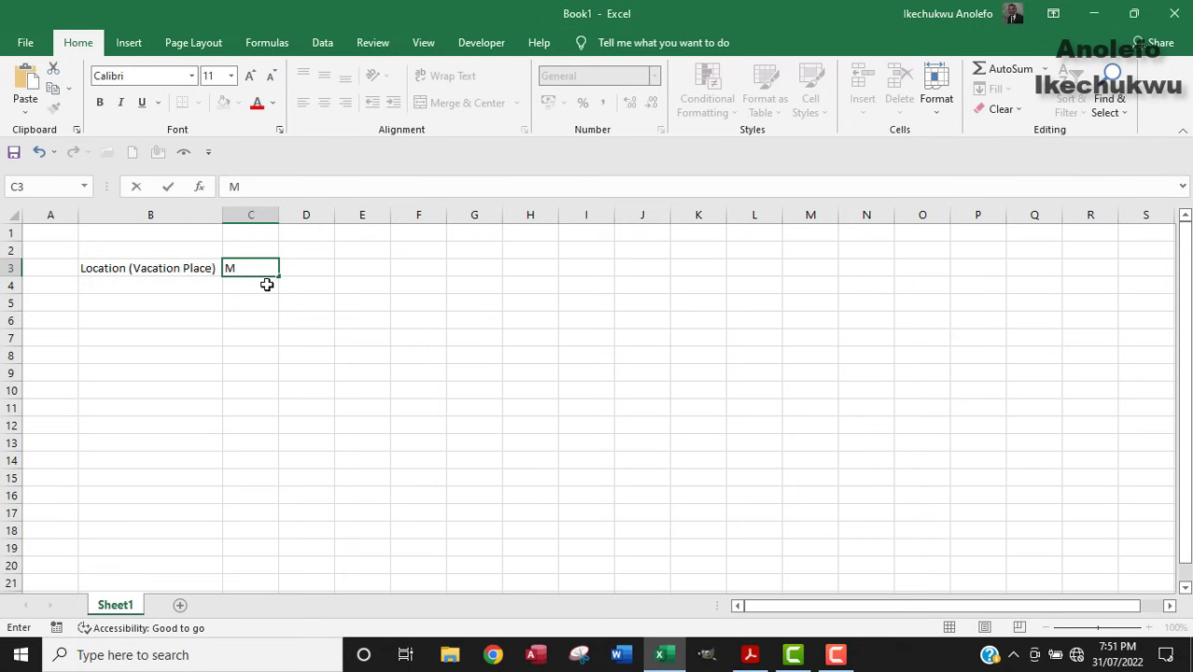
{"action": "left_click", "coordinate": [751, 657]}
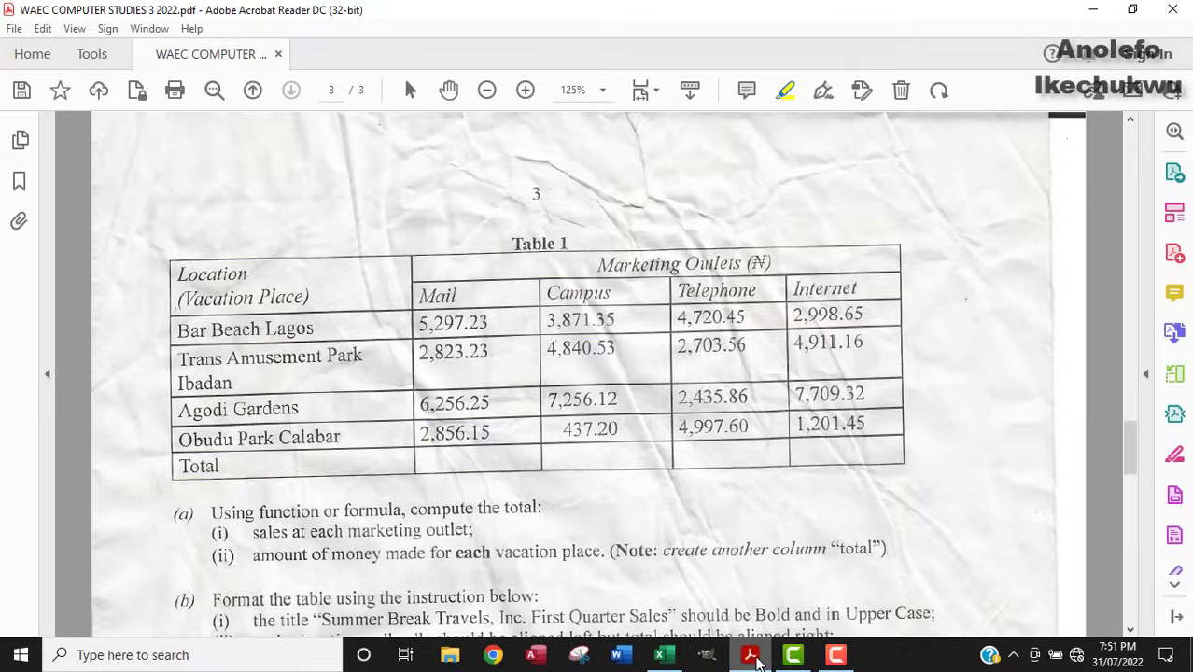
{"action": "left_click", "coordinate": [752, 656]}
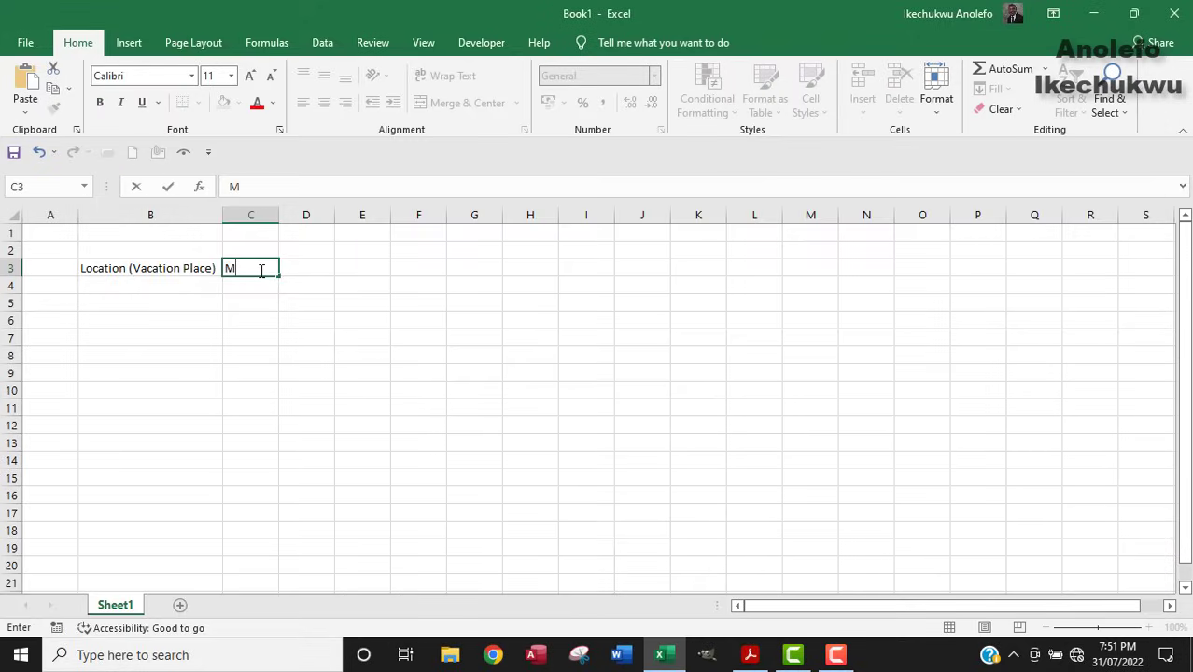
{"action": "type", "text": "arketing Ou"}
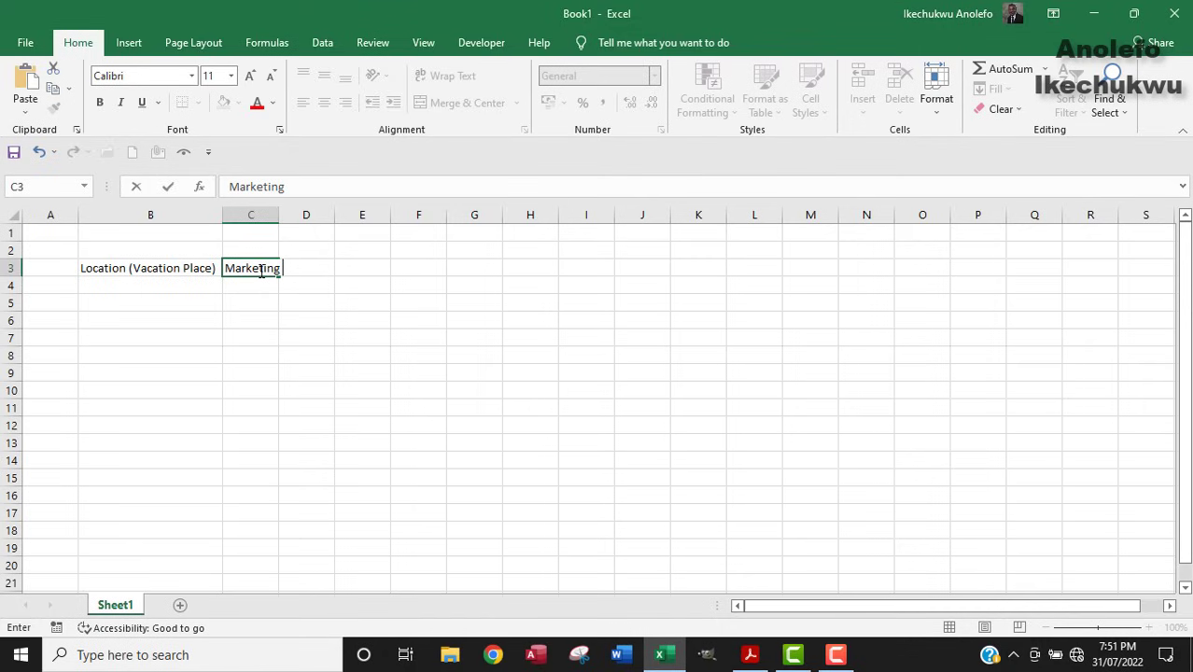
{"action": "type", "text": "tlets (N"}
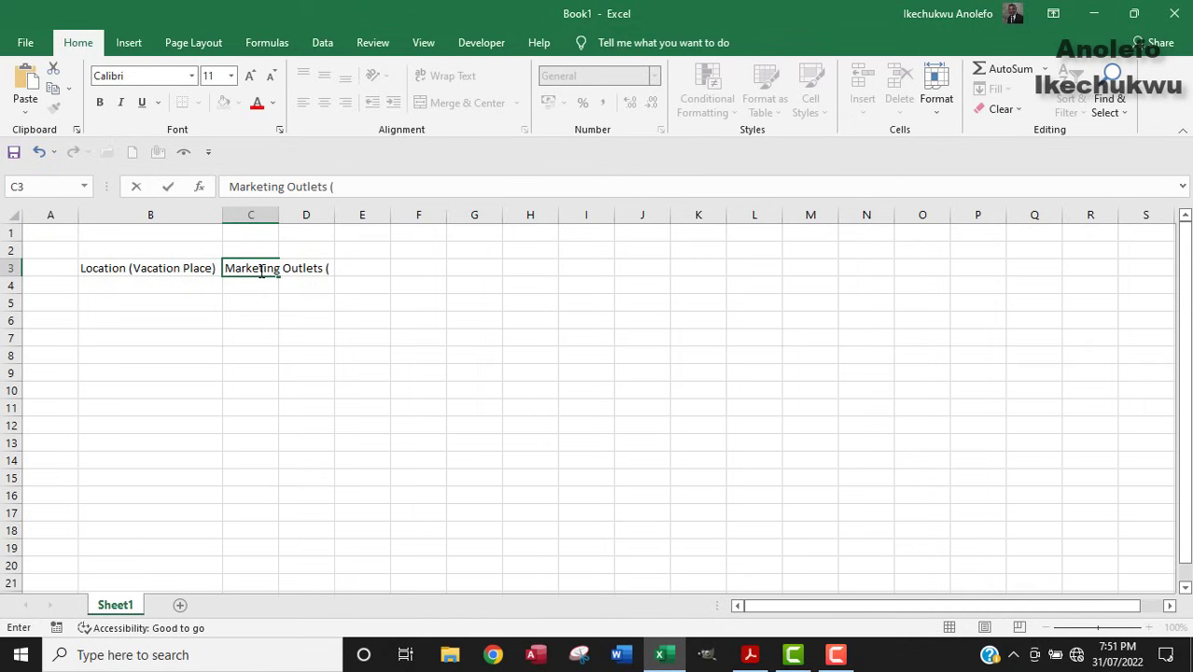
{"action": "type", "text": ")"}
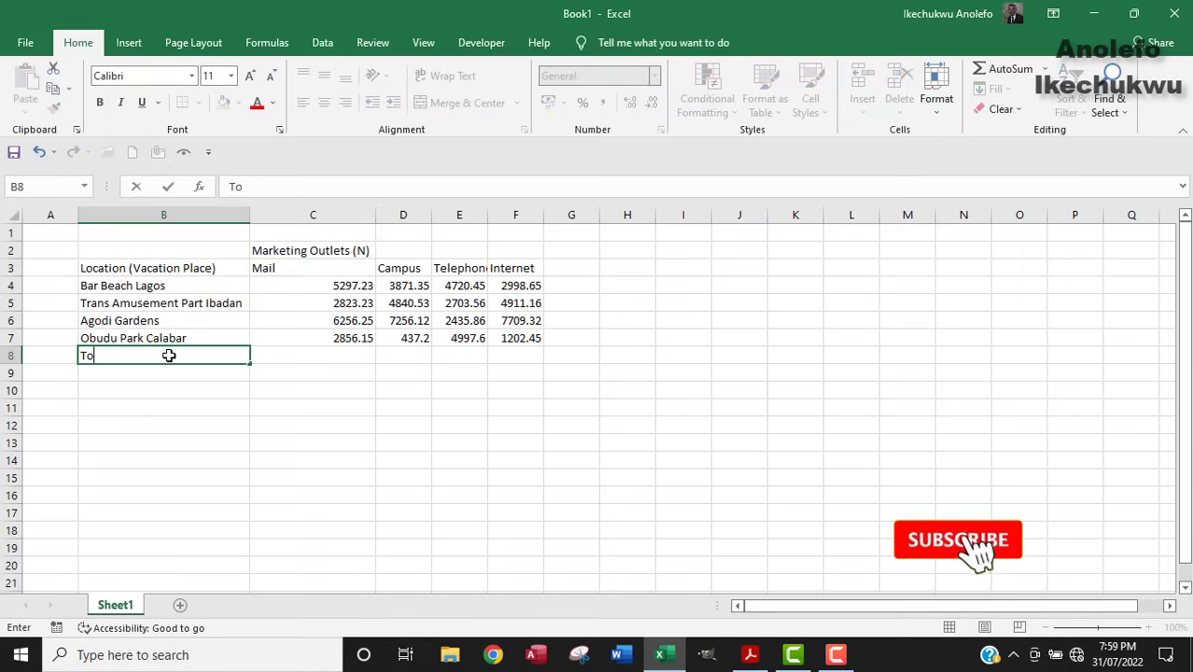
Finish the 'Total' label in B8 after comparing with Table 1 in the PDF.
{"action": "type", "text": "tal"}
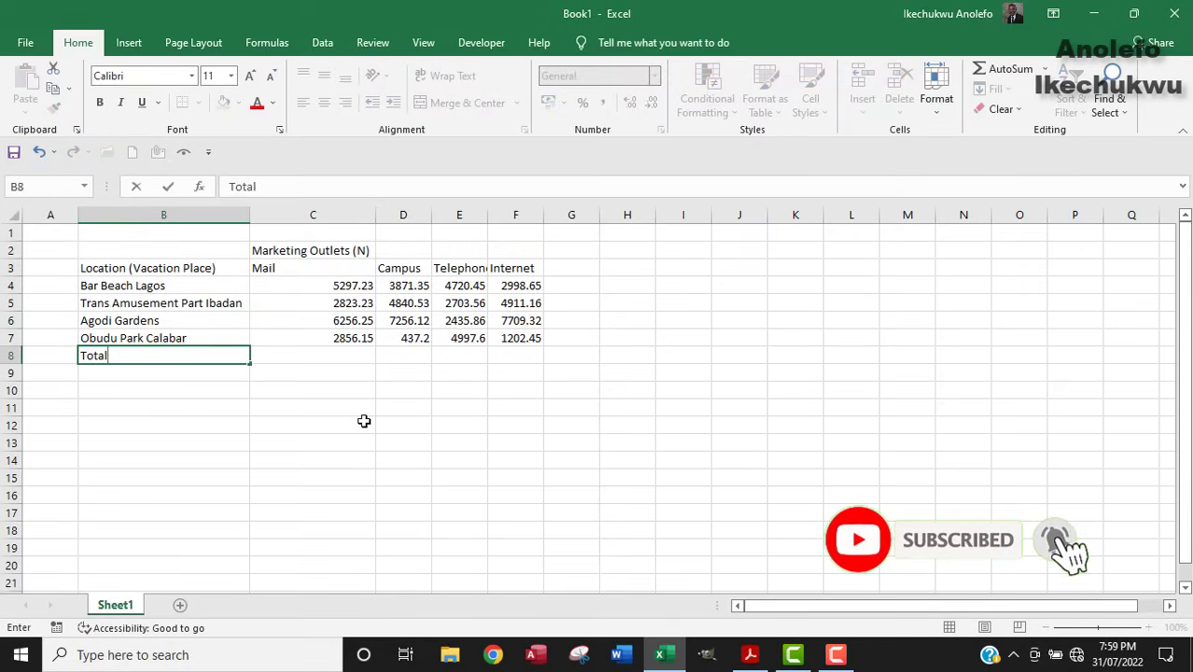
{"action": "left_click", "coordinate": [747, 655]}
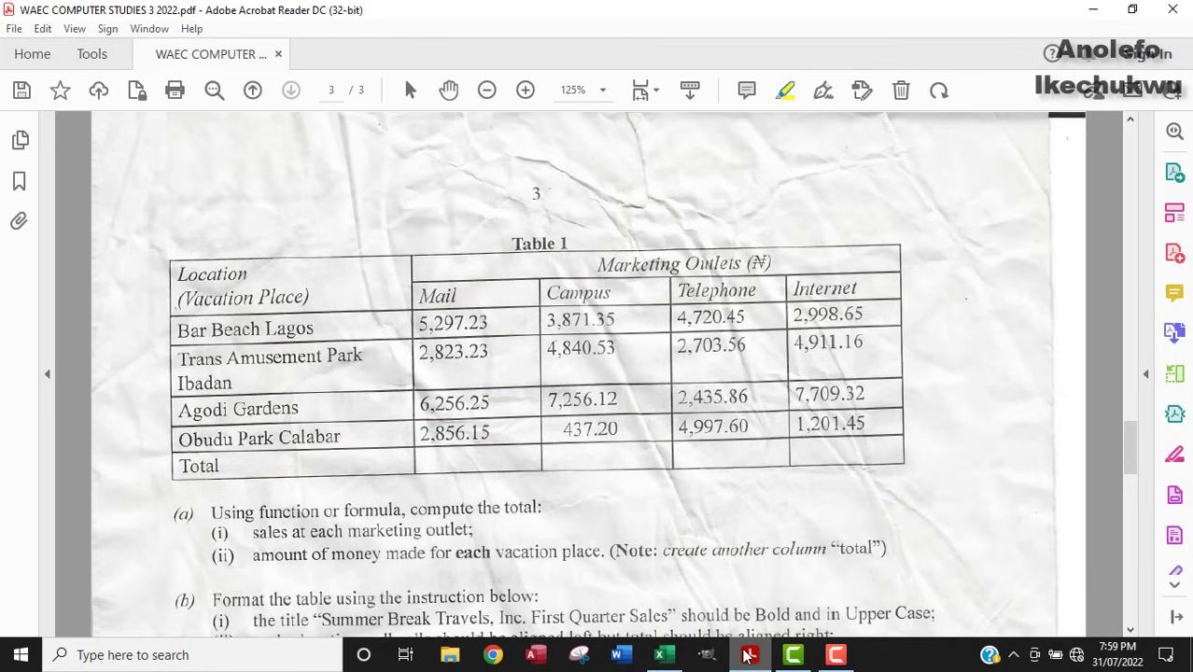
{"action": "left_click", "coordinate": [747, 655]}
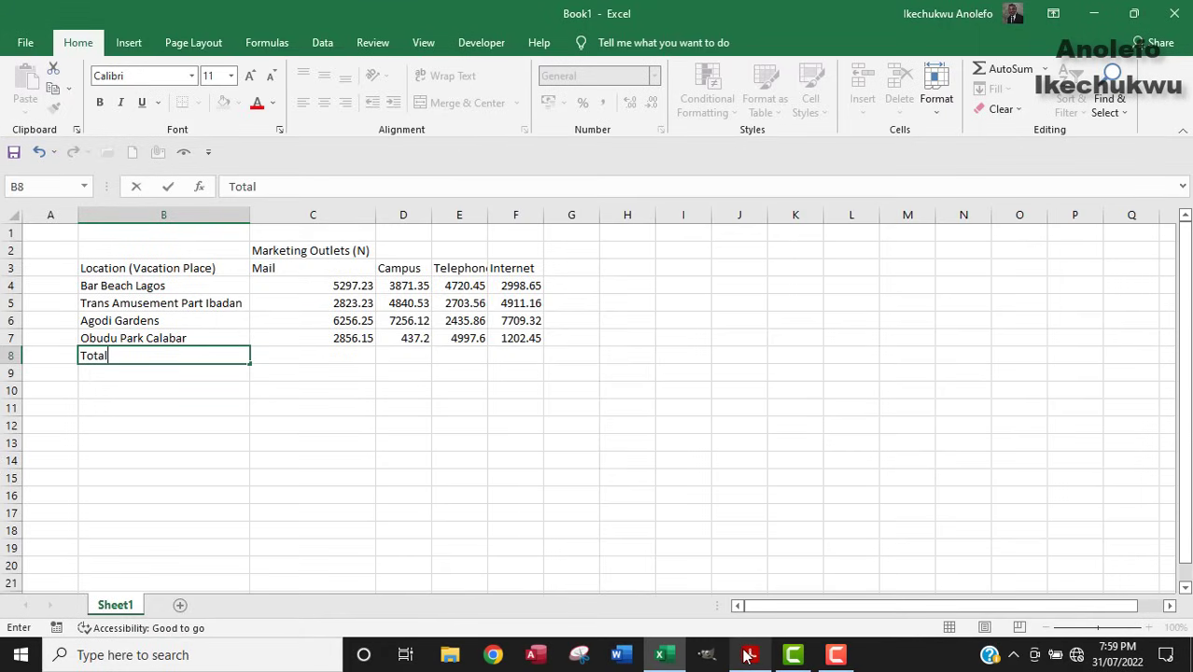
{"action": "left_click", "coordinate": [206, 338]}
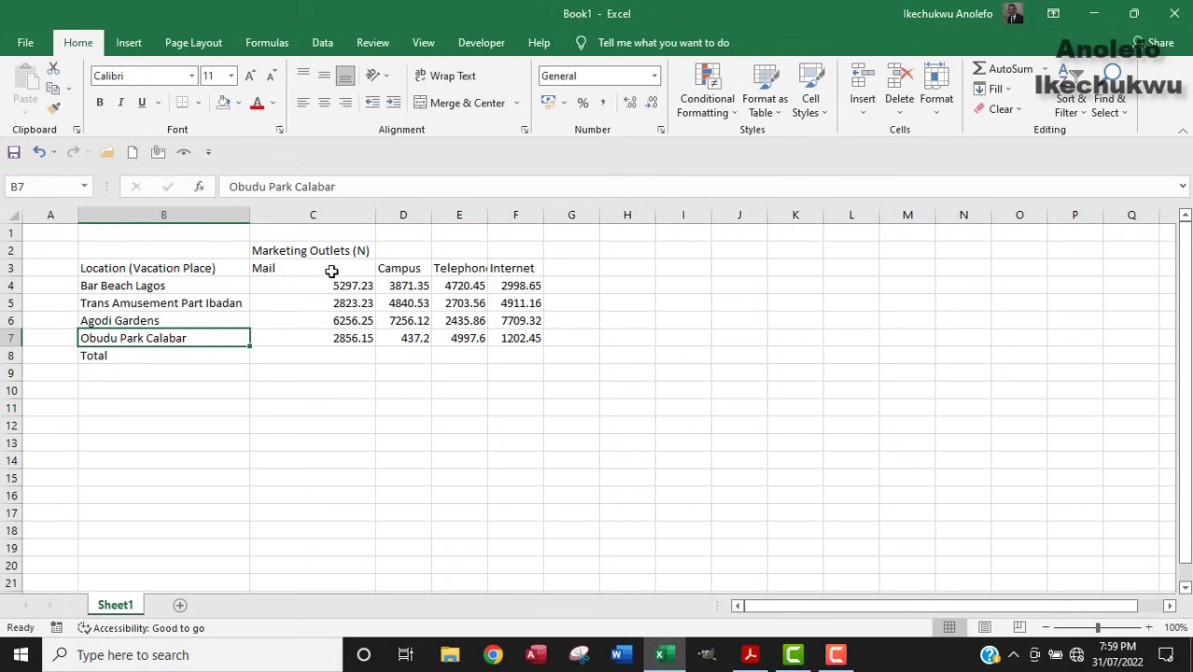
Recheck the question paper, then select B2:B3.
{"action": "left_click", "coordinate": [753, 657]}
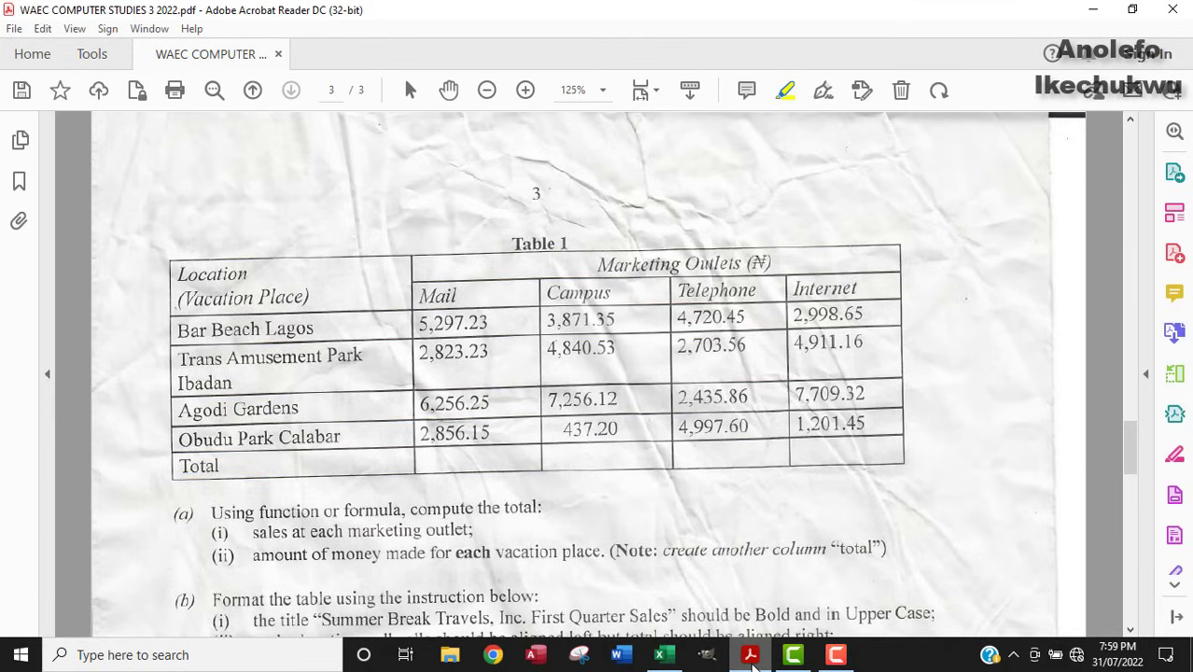
{"action": "left_click", "coordinate": [751, 656]}
{"action": "left_click", "coordinate": [160, 252]}
{"action": "left_click_drag", "start_coordinate": [160, 255], "coordinate": [161, 267]}
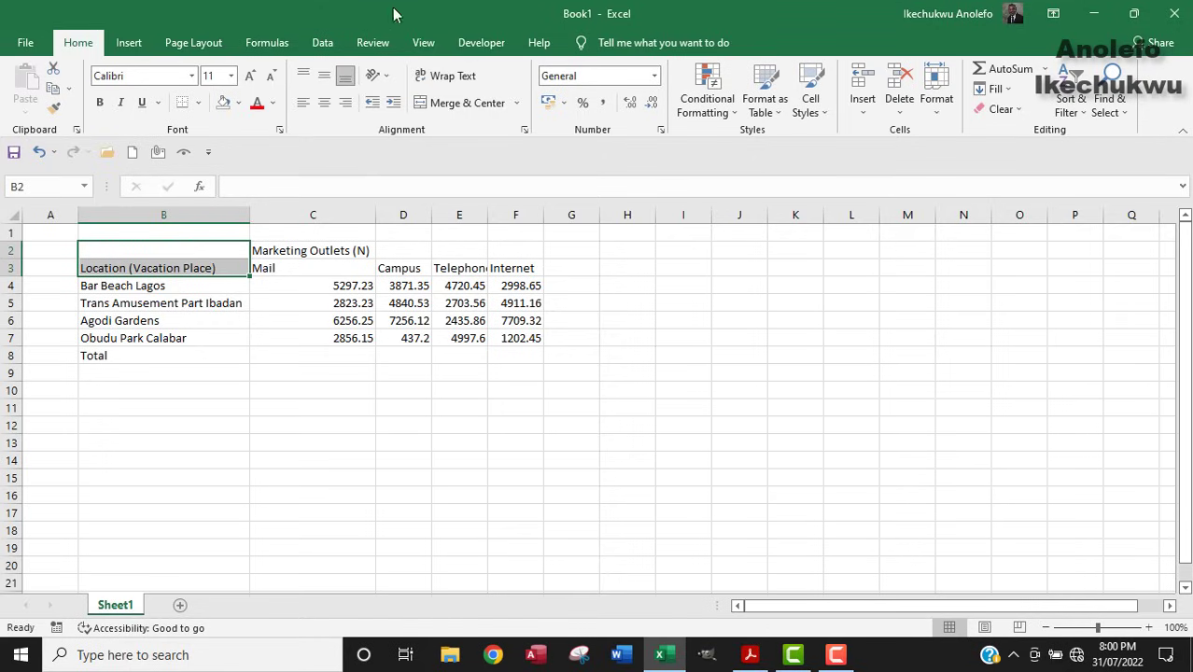
Merge B2:B3 and centre the Location heading vertically.
{"action": "left_click", "coordinate": [516, 105]}
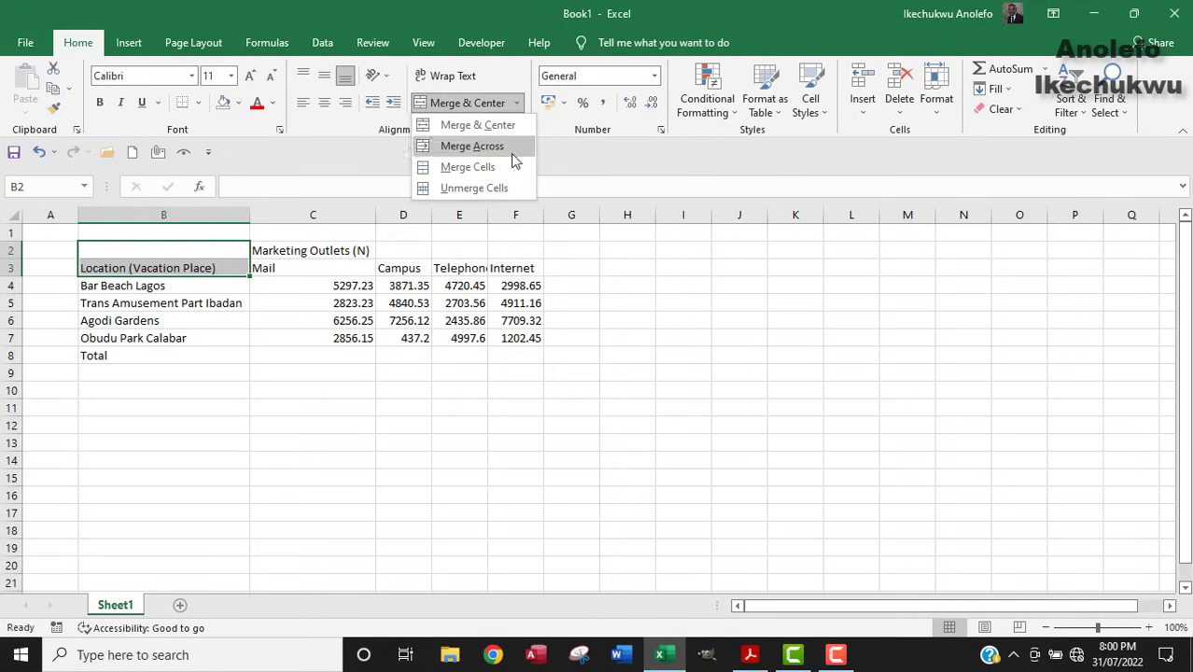
{"action": "left_click", "coordinate": [467, 168]}
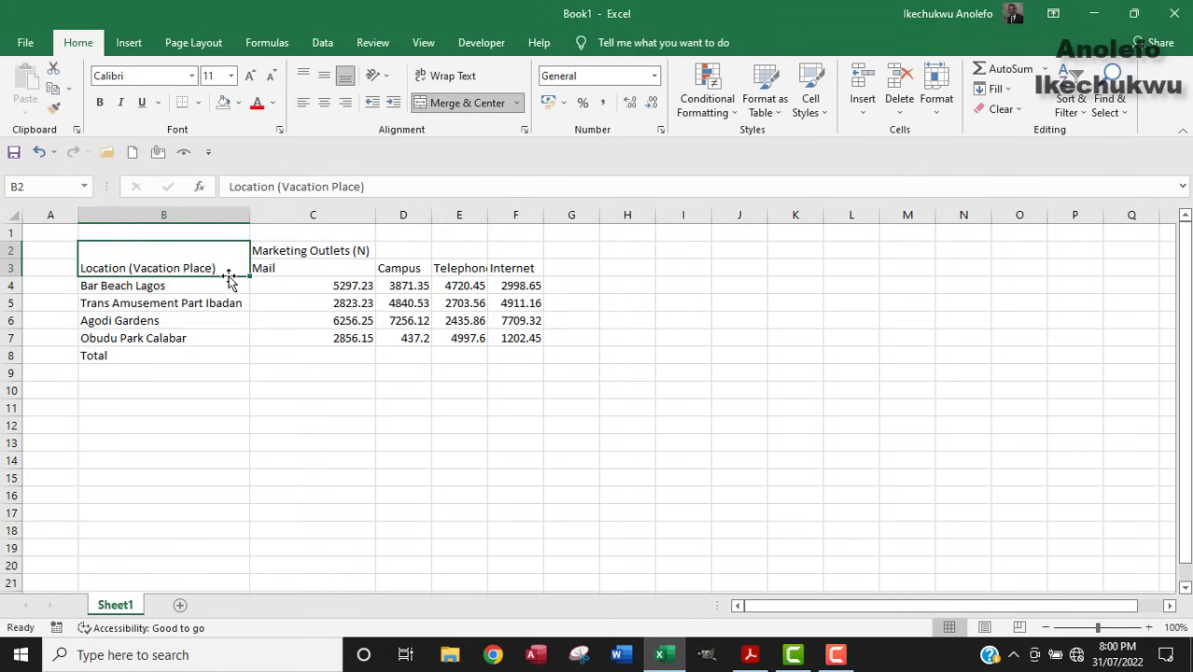
{"action": "left_click", "coordinate": [324, 76]}
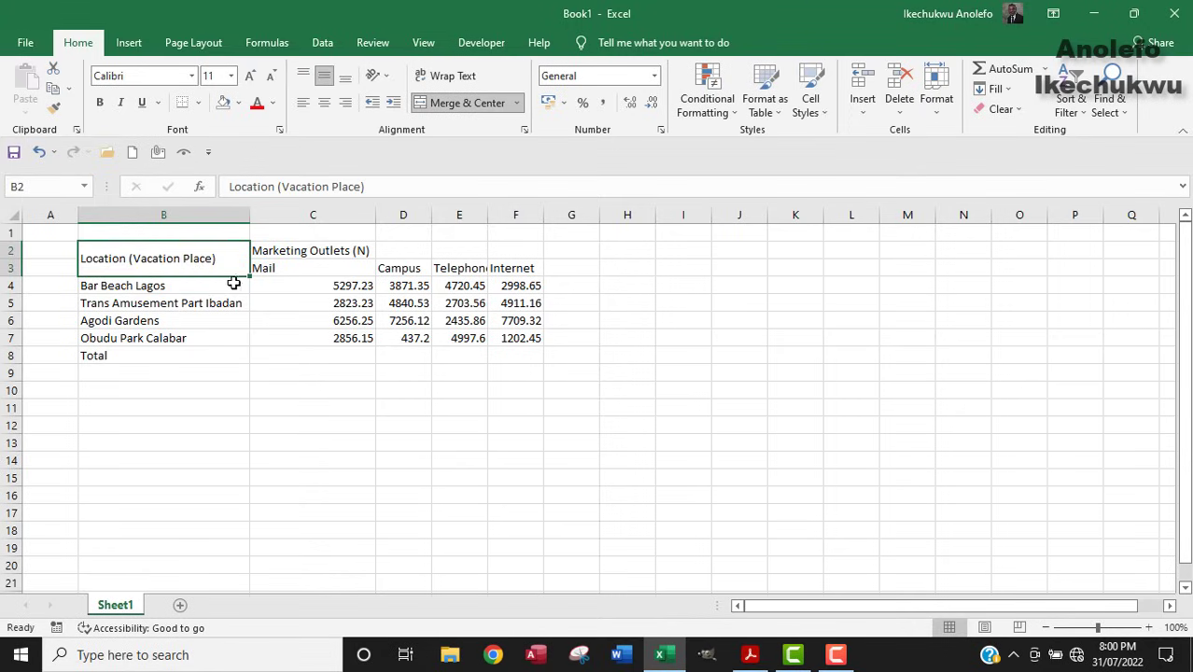
Merge and centre Marketing Outlets (N) across C2:F2, then select the table B2:F8.
{"action": "left_click_drag", "start_coordinate": [287, 248], "coordinate": [518, 250]}
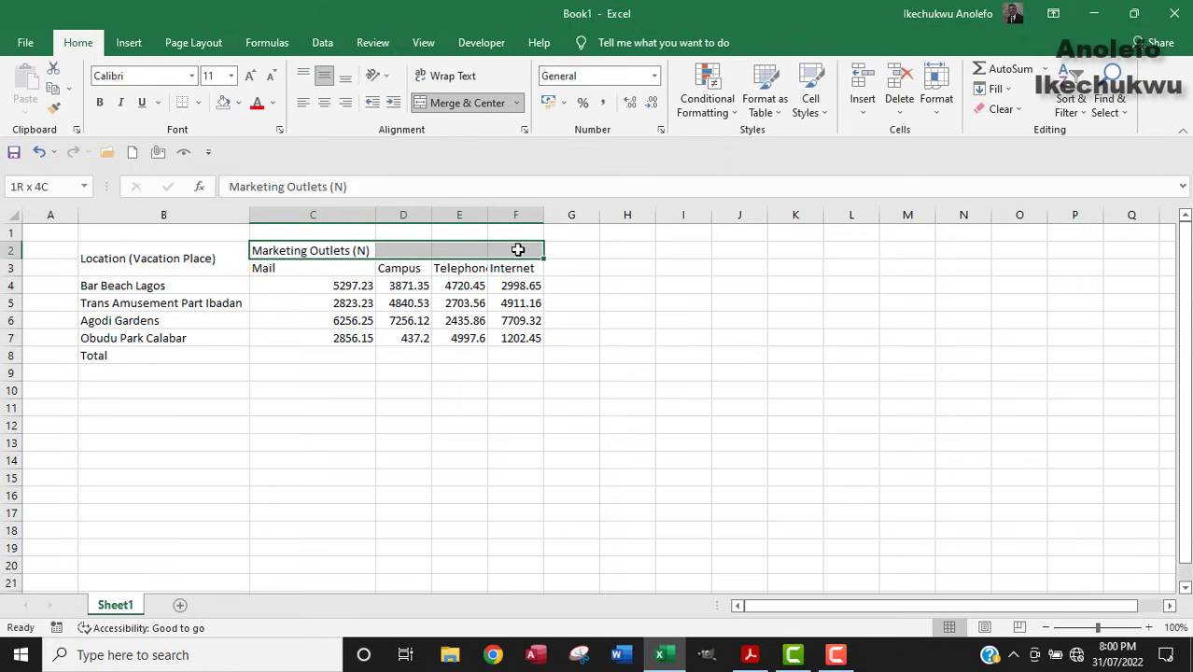
{"action": "left_click_drag", "start_coordinate": [518, 250], "coordinate": [518, 250]}
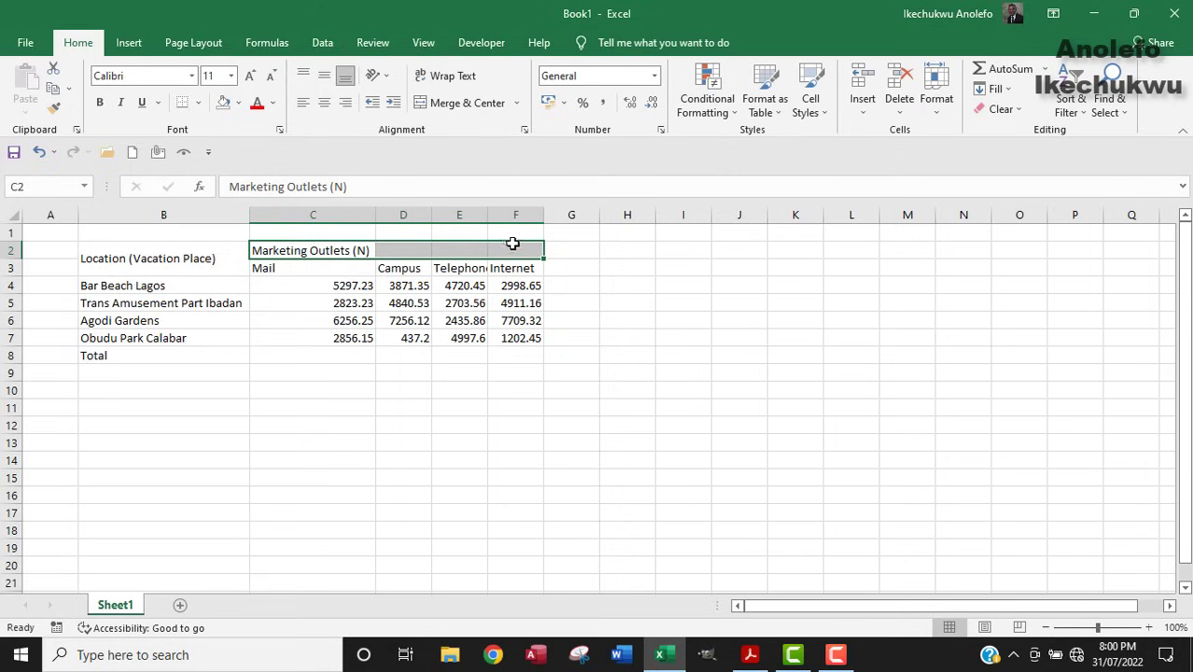
{"action": "left_click", "coordinate": [485, 106]}
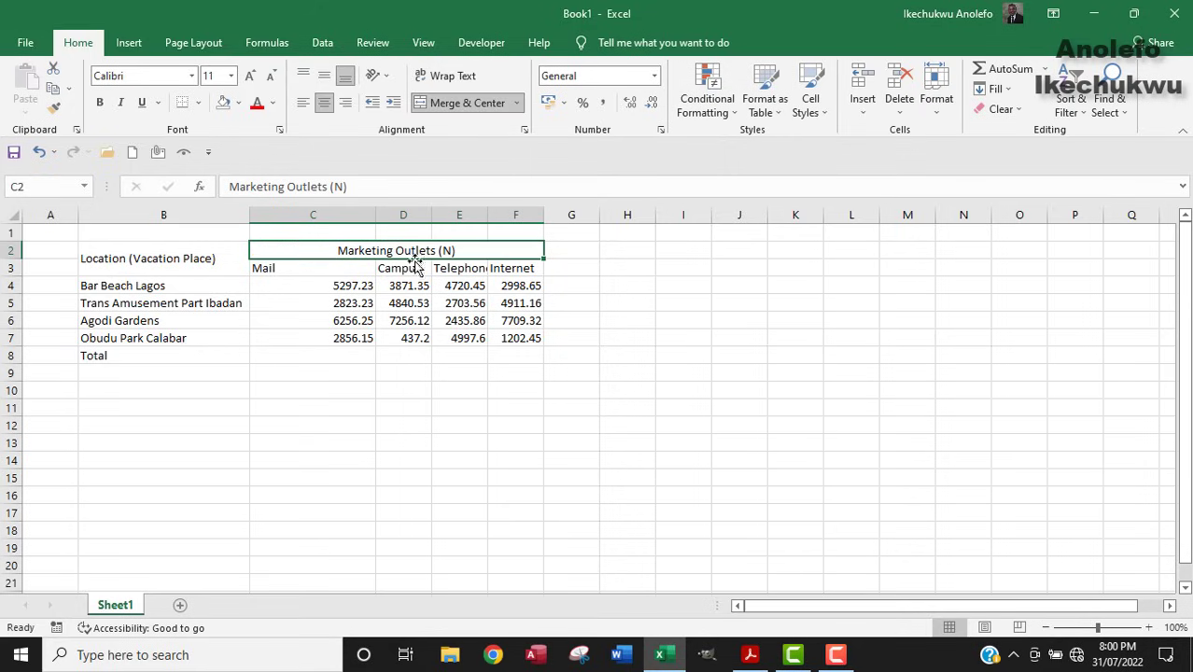
{"action": "left_click", "coordinate": [753, 656]}
{"action": "left_click_drag", "start_coordinate": [95, 255], "coordinate": [463, 356]}
Set the whole worksheet's font to Times New Roman.
{"action": "left_click", "coordinate": [12, 214]}
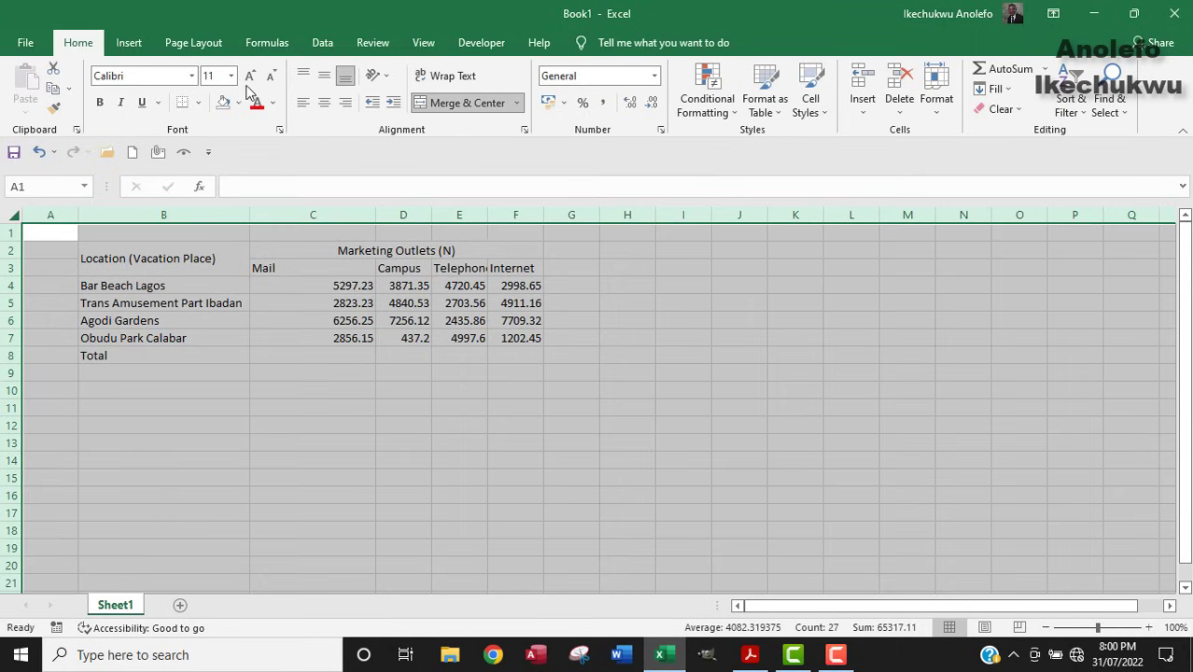
{"action": "left_click", "coordinate": [192, 76]}
{"action": "type", "text": "Times New Roman"}
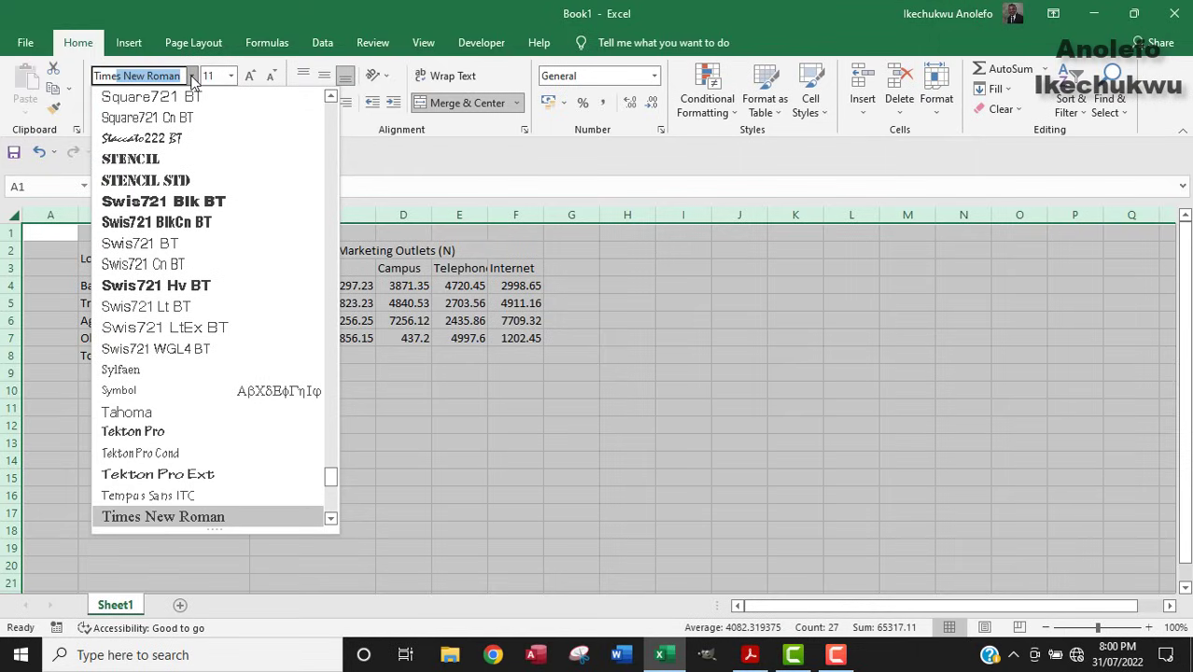
{"action": "key", "text": "Return"}
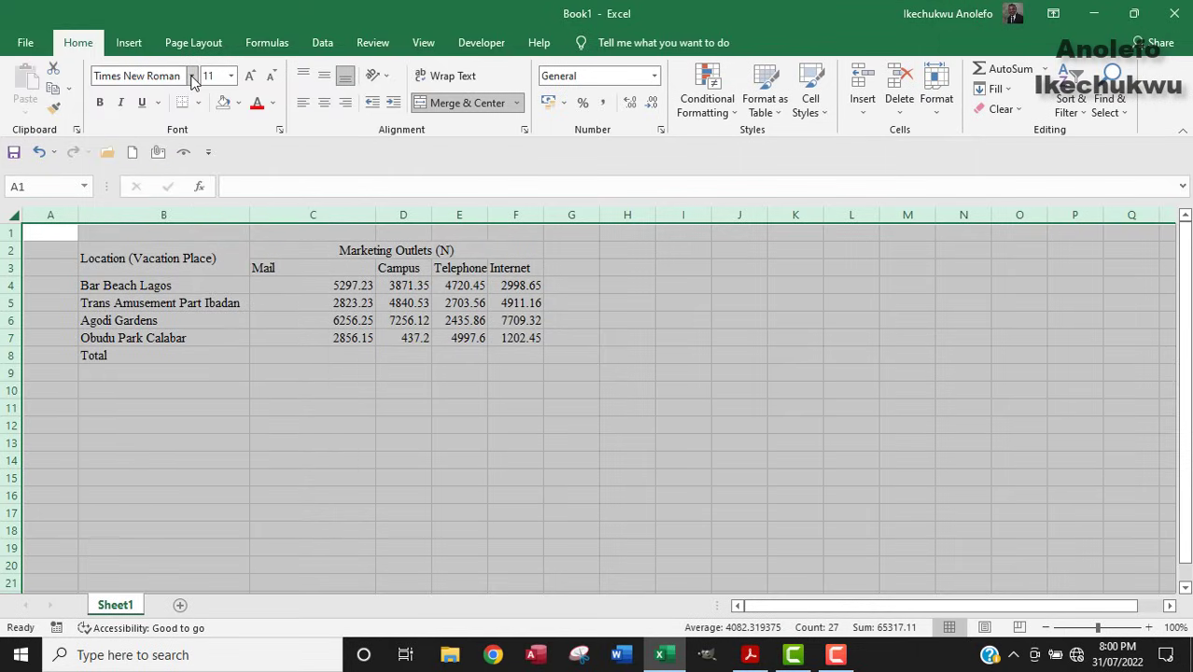
Zoom to 142%, bump the 2823.23 value in C5 to size 12, and narrow column B.
{"action": "left_click", "coordinate": [329, 307]}
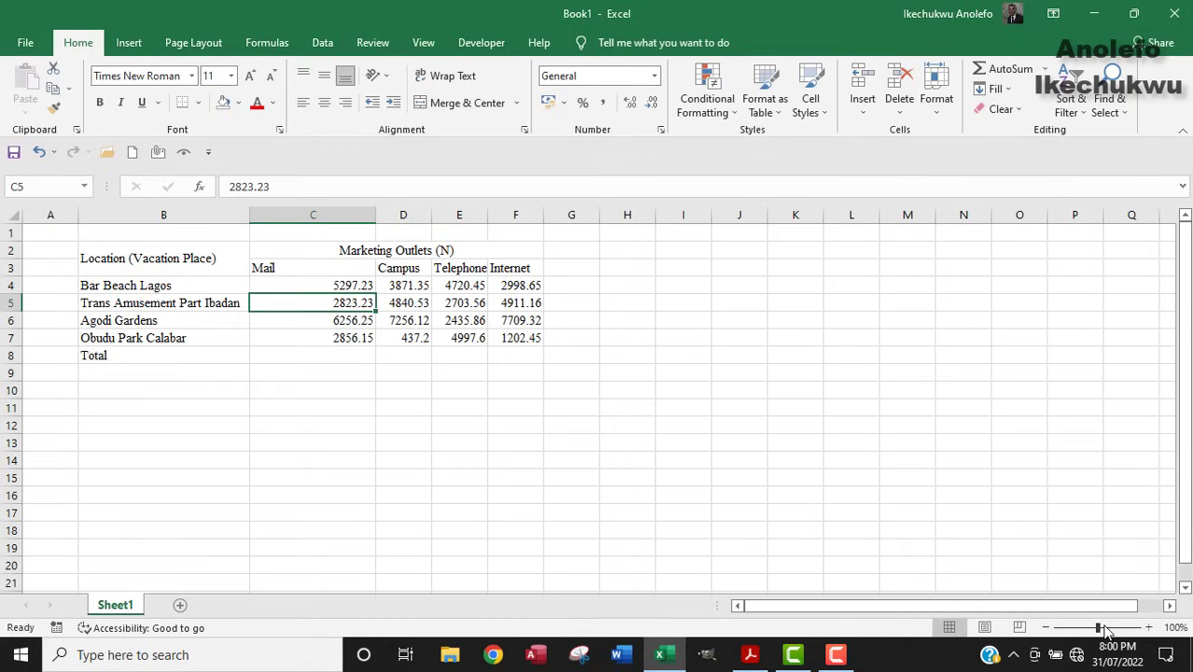
{"action": "left_click_drag", "start_coordinate": [1105, 630], "coordinate": [1103, 630]}
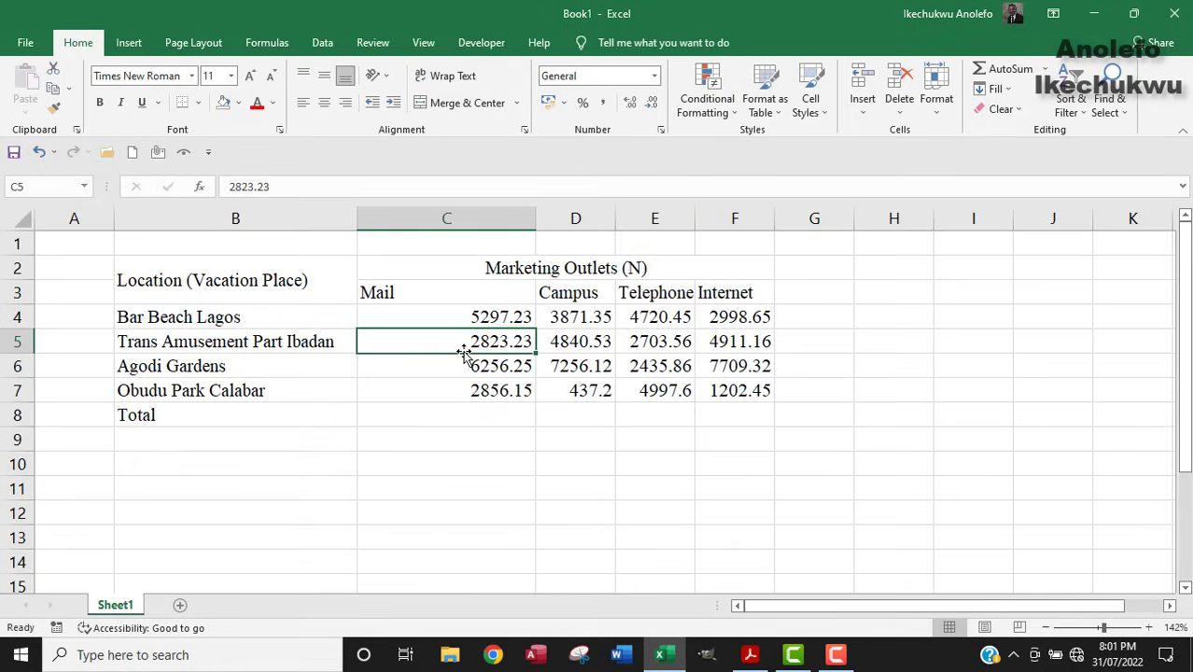
{"action": "left_click", "coordinate": [250, 76]}
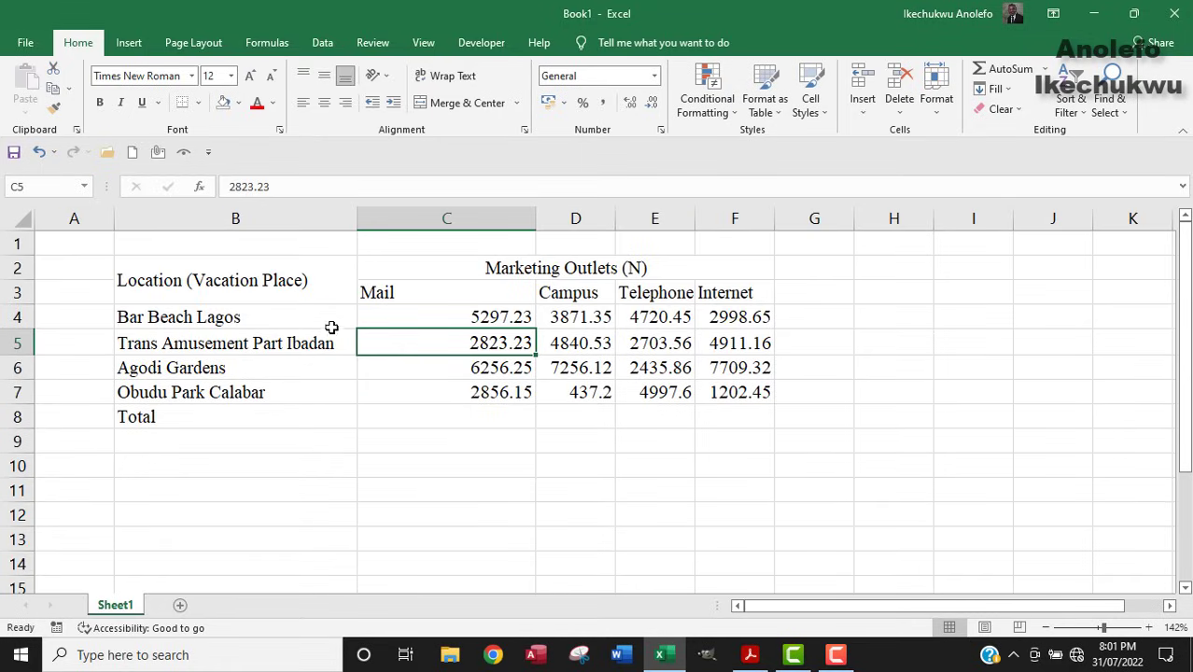
{"action": "left_click_drag", "start_coordinate": [360, 224], "coordinate": [288, 251]}
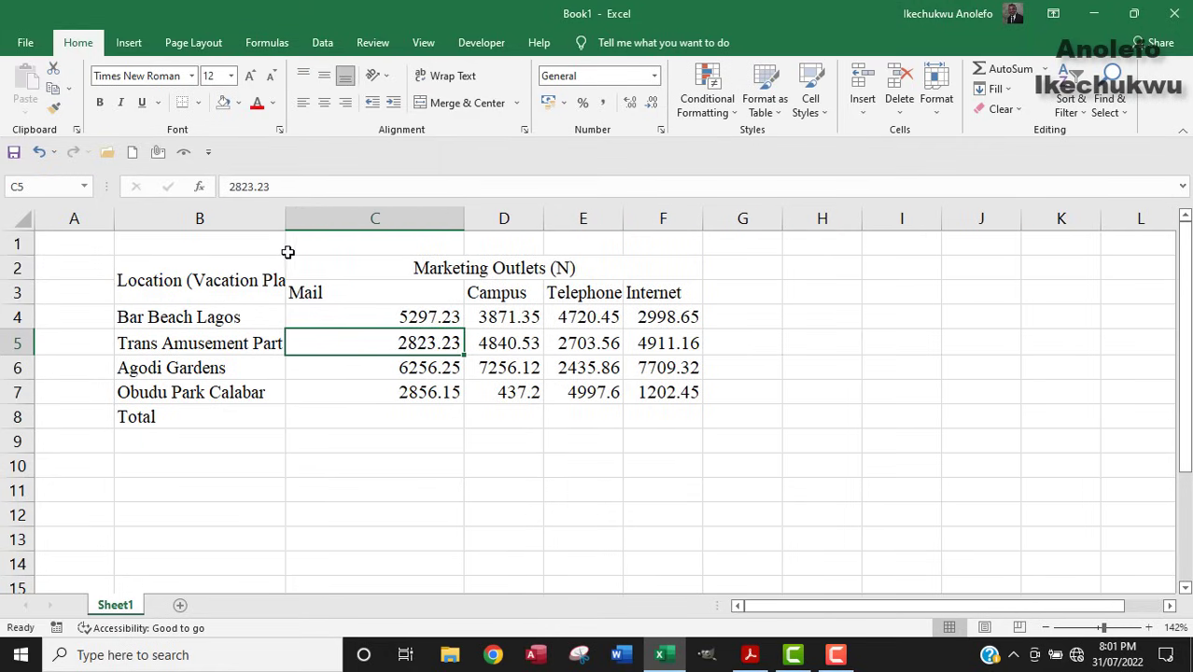
Wrap 'Trans Amusement Part Ibadan' in B5 and middle-align row 5's figures C5:F5.
{"action": "left_click", "coordinate": [230, 346]}
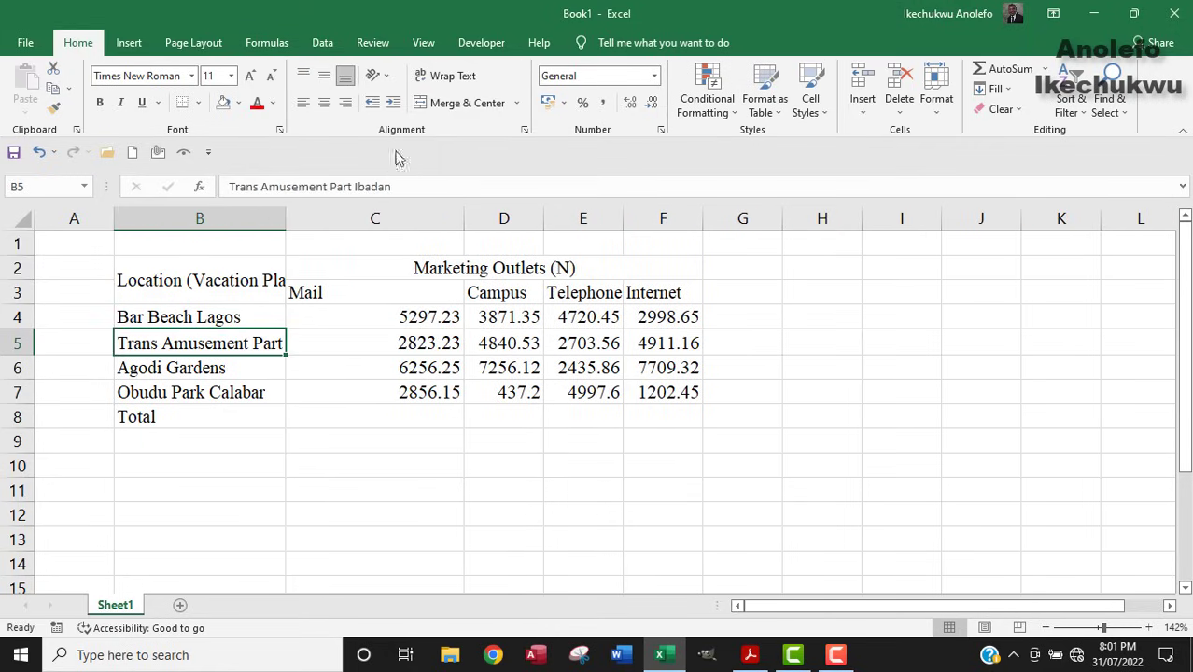
{"action": "left_click", "coordinate": [427, 79]}
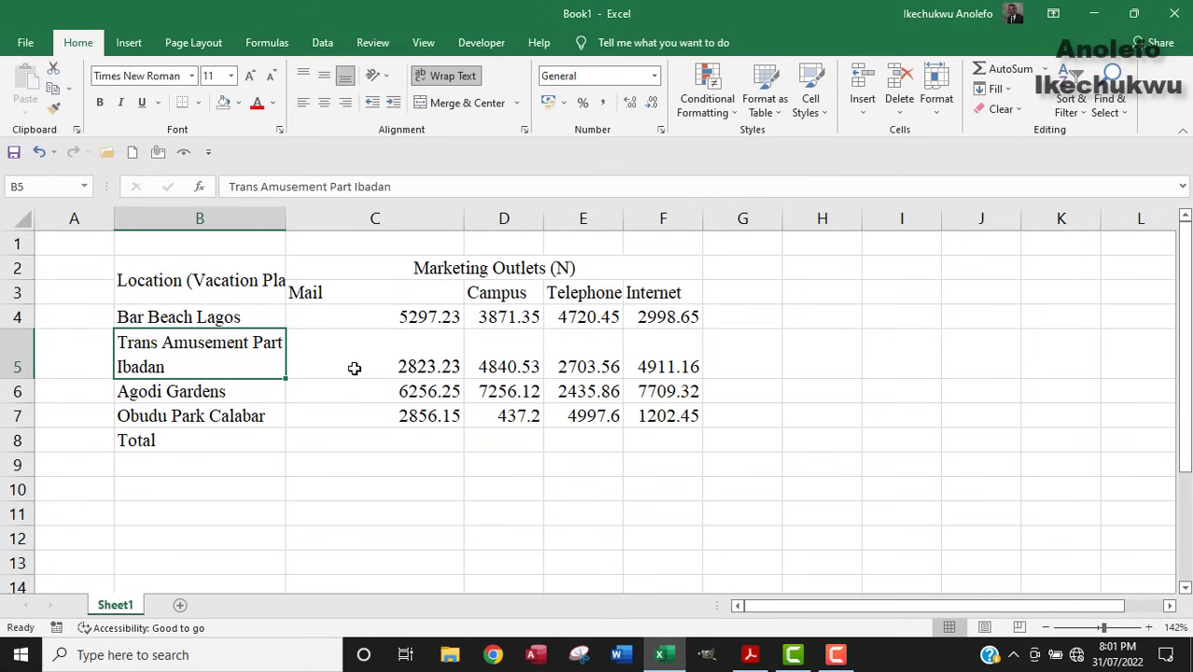
{"action": "left_click_drag", "start_coordinate": [355, 366], "coordinate": [659, 365]}
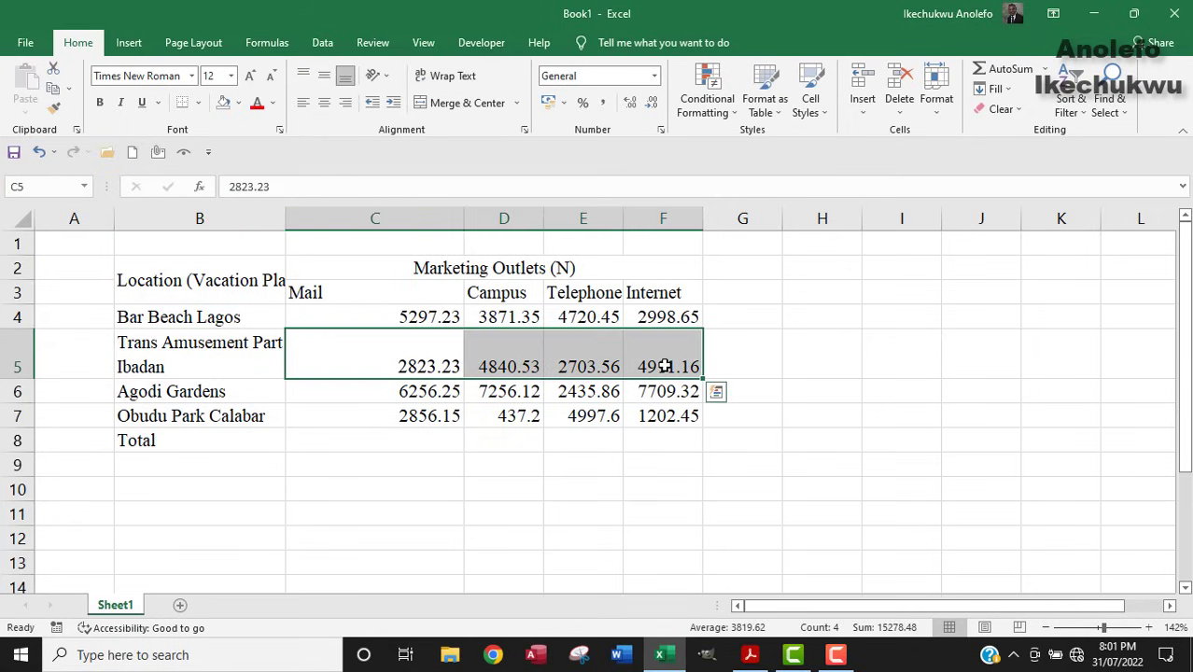
{"action": "left_click", "coordinate": [322, 76]}
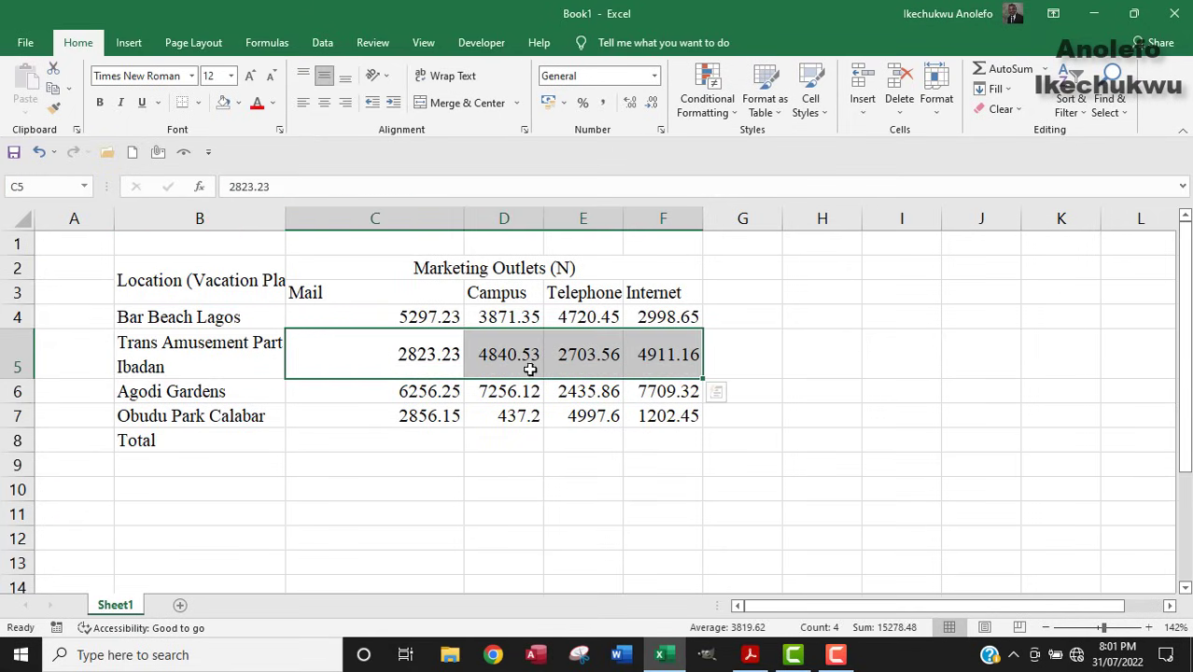
Apply All Borders to the table from Location down to Total.
{"action": "left_click", "coordinate": [639, 291]}
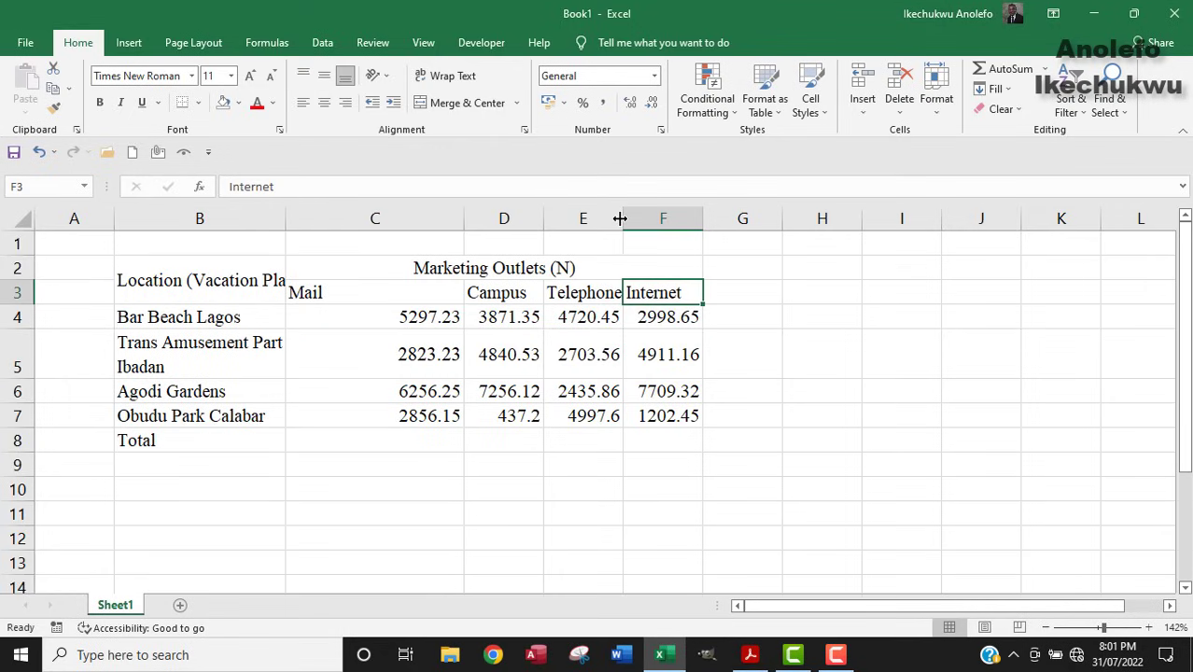
{"action": "left_click", "coordinate": [380, 268]}
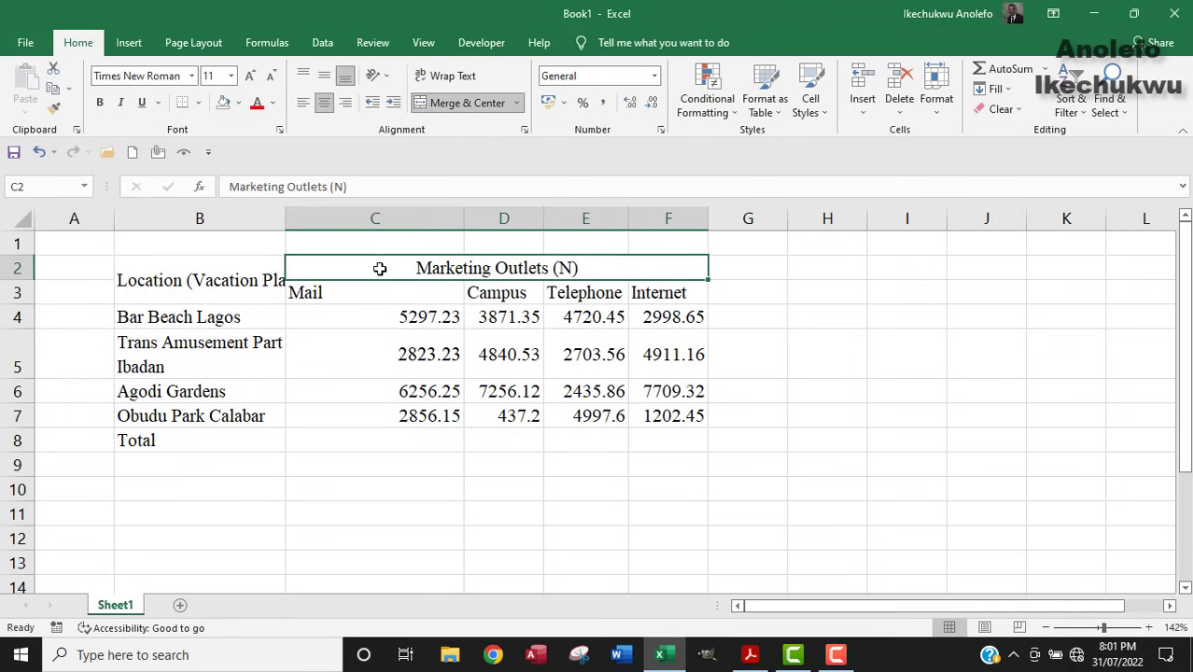
{"action": "left_click_drag", "start_coordinate": [126, 268], "coordinate": [522, 435]}
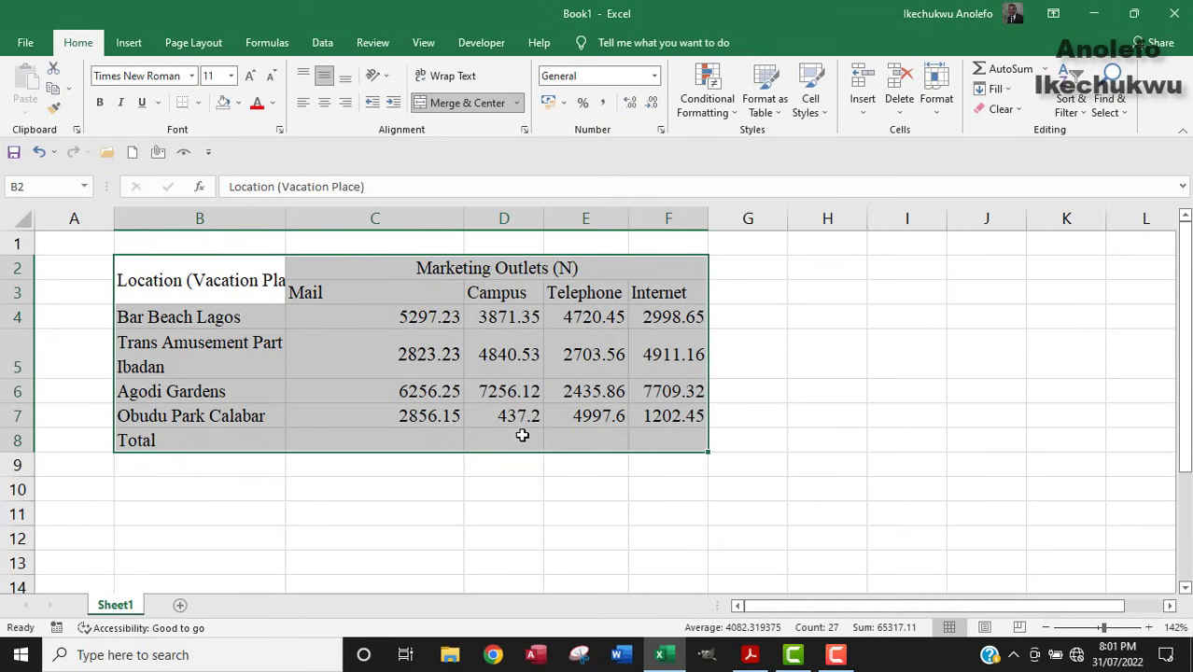
{"action": "left_click", "coordinate": [197, 105]}
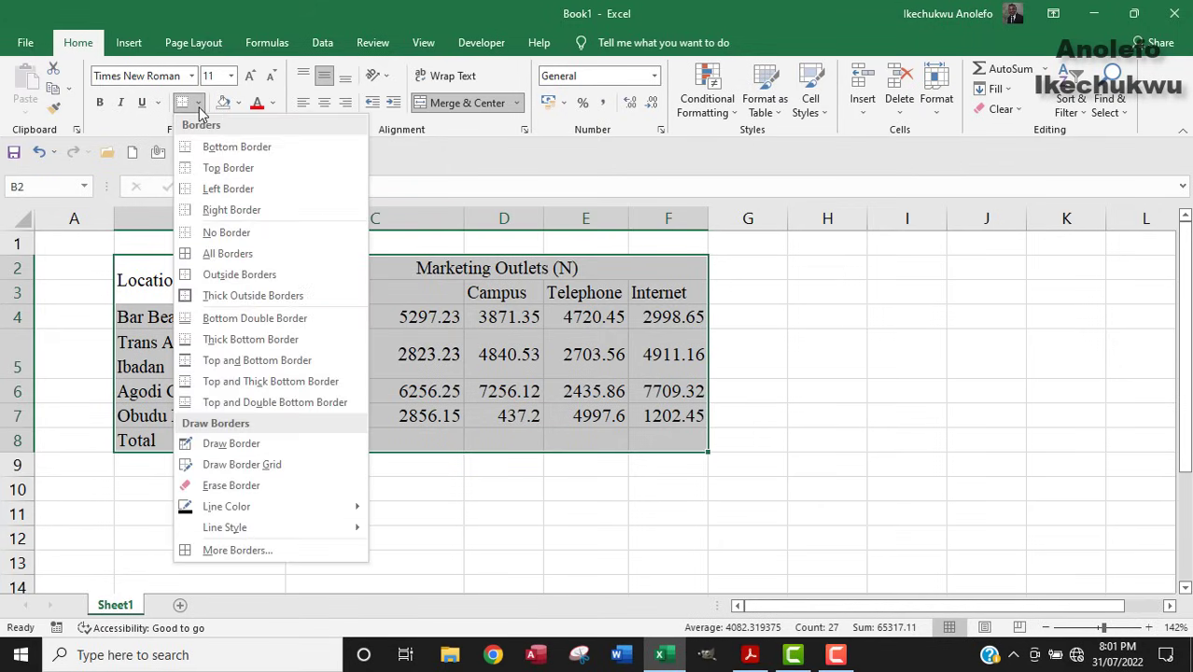
{"action": "left_click", "coordinate": [256, 253]}
{"action": "left_click", "coordinate": [420, 350]}
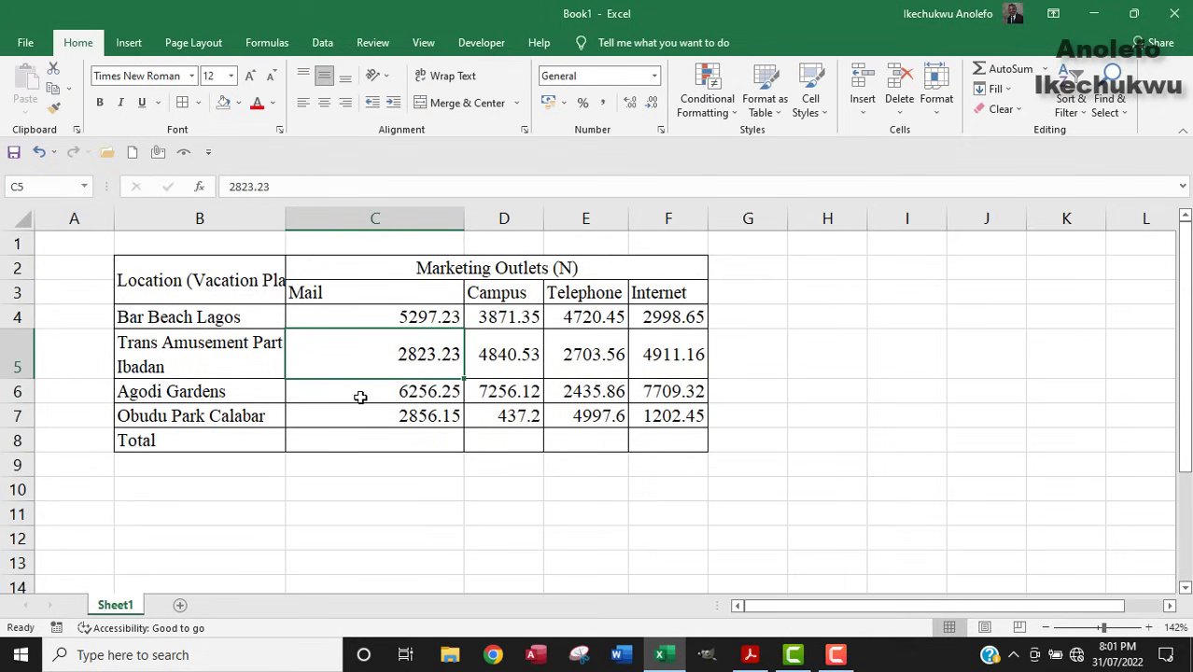
Wrap the merged Location (Vacation Place) heading, compare with the PDF, and select figures C4:F7.
{"action": "left_click", "coordinate": [270, 291]}
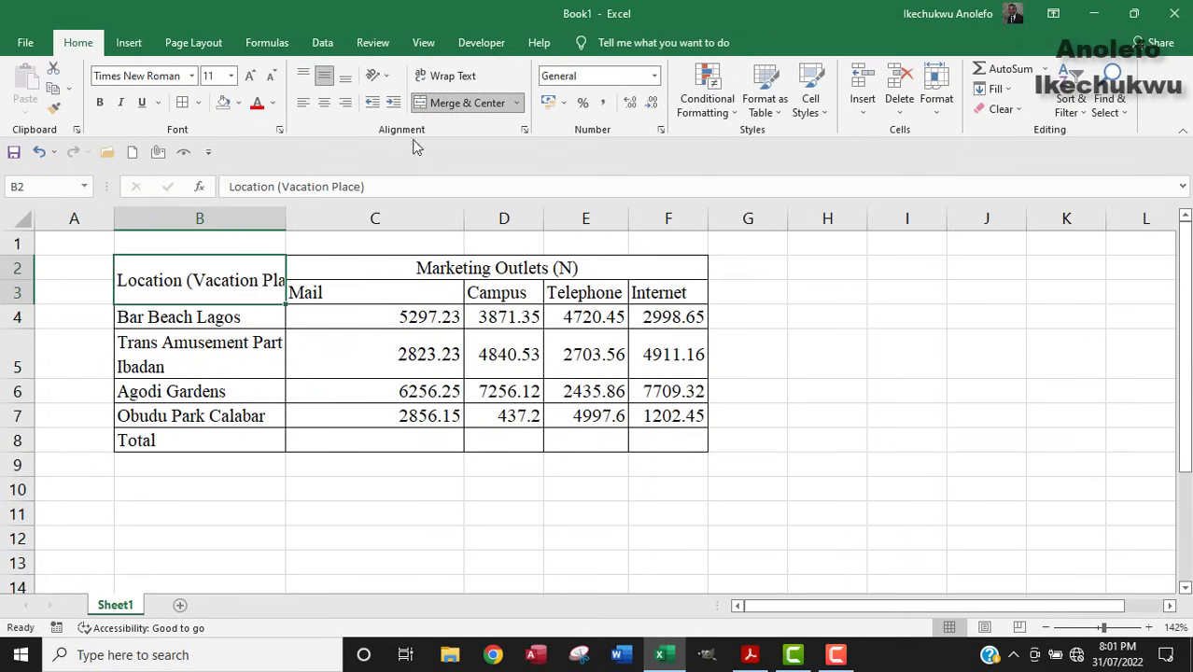
{"action": "left_click", "coordinate": [450, 74]}
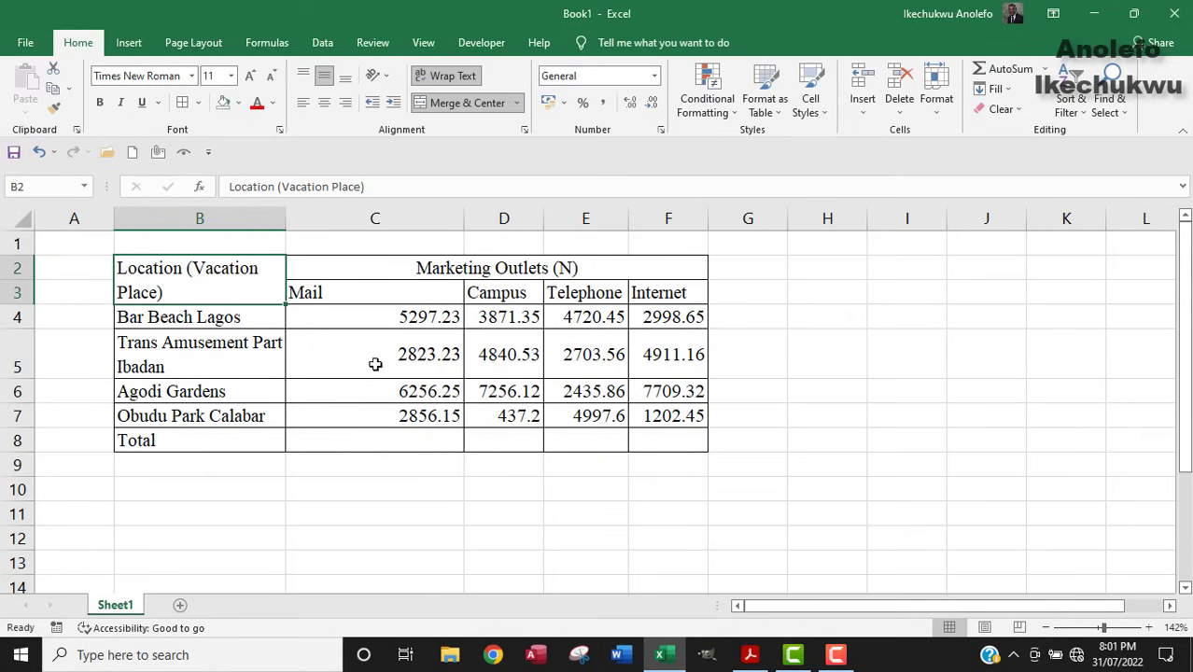
{"action": "left_click", "coordinate": [752, 655]}
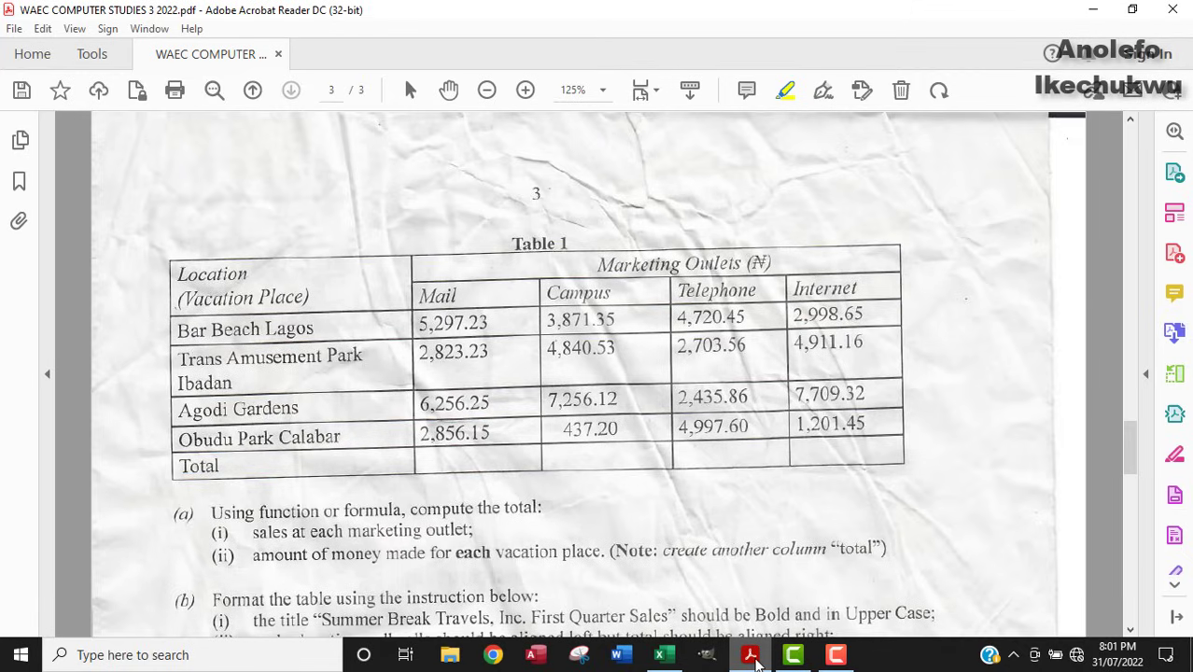
{"action": "left_click", "coordinate": [751, 655]}
{"action": "left_click", "coordinate": [385, 324]}
{"action": "left_click_drag", "start_coordinate": [386, 324], "coordinate": [670, 422]}
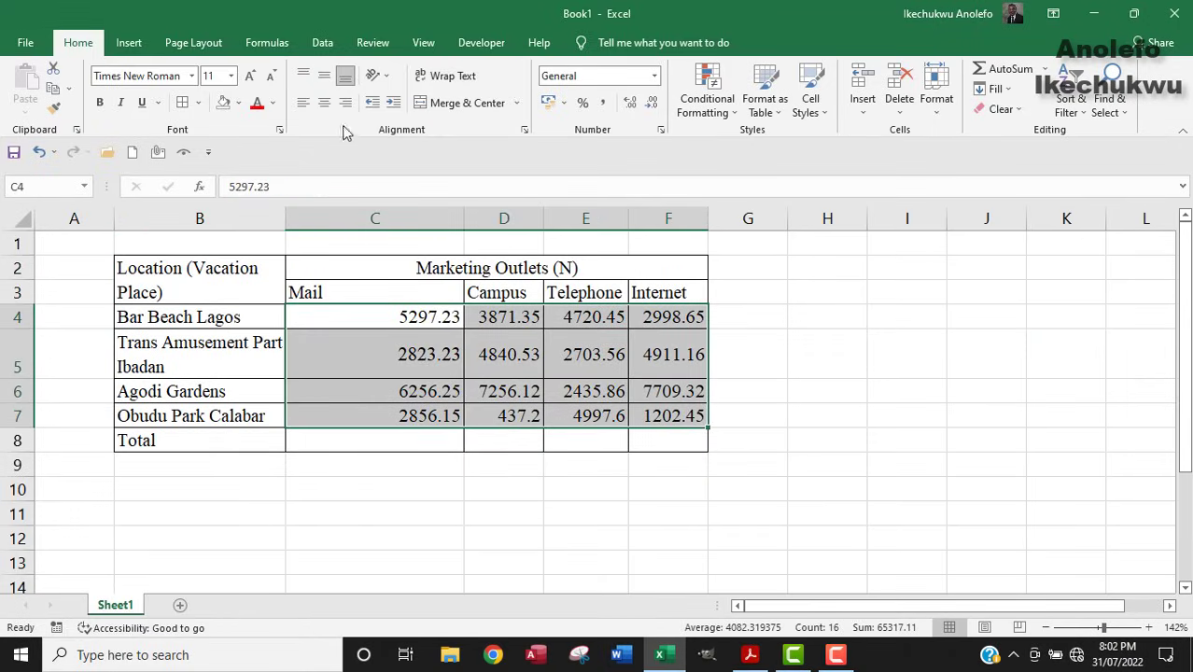
Middle-align and centre the figures C4:F7, narrow the Mail column, and centre the C3:F3 headings.
{"action": "left_click", "coordinate": [324, 76]}
{"action": "left_click", "coordinate": [324, 103]}
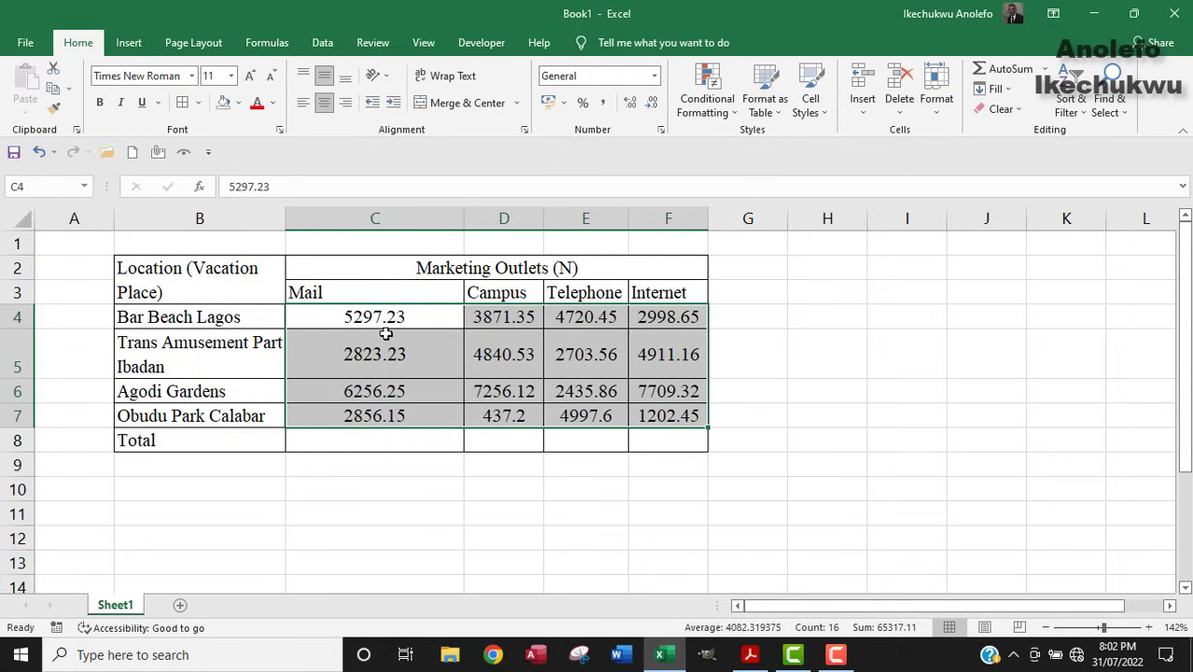
{"action": "left_click_drag", "start_coordinate": [464, 220], "coordinate": [412, 227]}
{"action": "left_click_drag", "start_coordinate": [320, 293], "coordinate": [607, 306]}
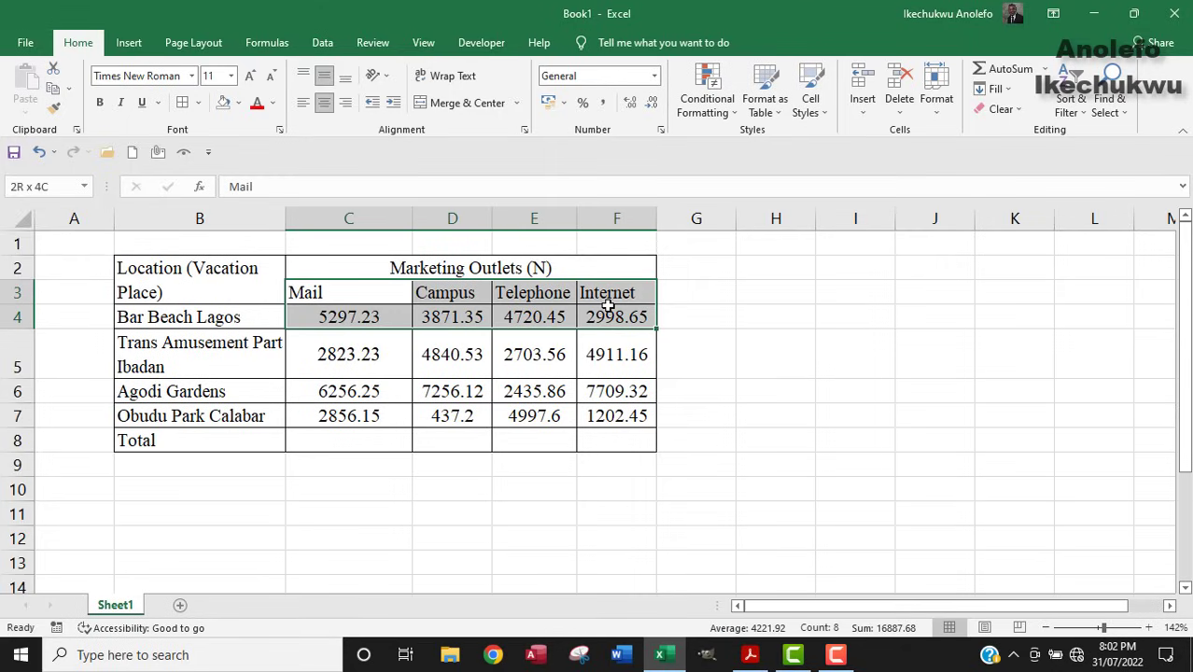
{"action": "left_click", "coordinate": [602, 311]}
{"action": "left_click_drag", "start_coordinate": [386, 290], "coordinate": [599, 298]}
{"action": "left_click", "coordinate": [324, 103]}
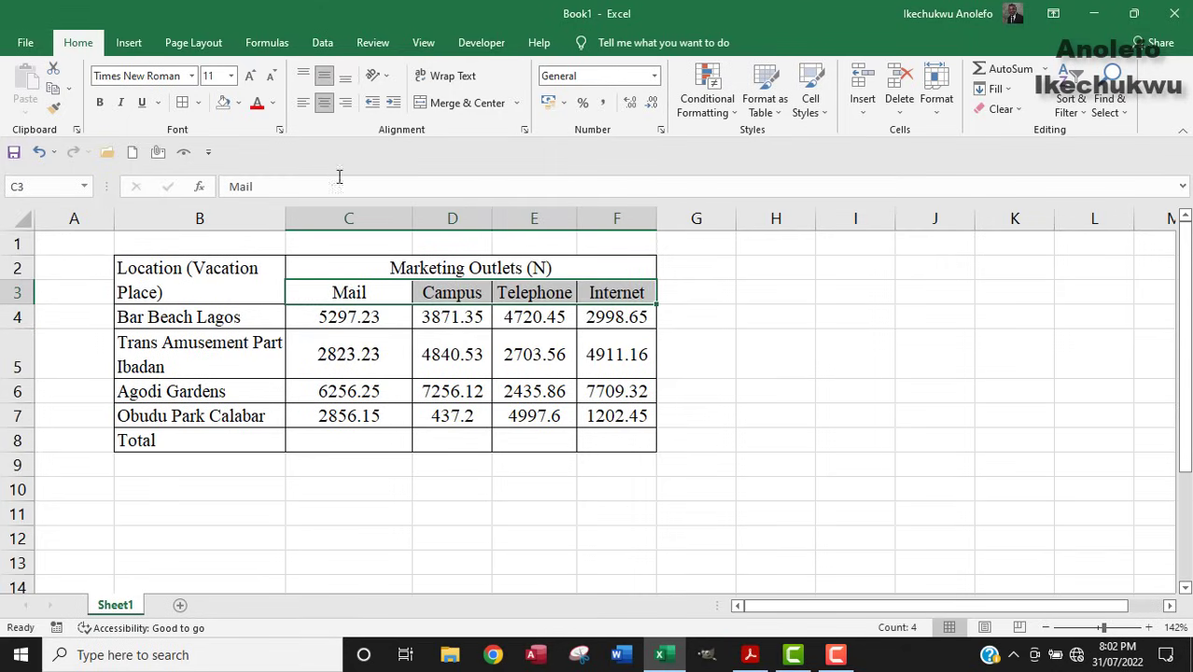
Italicise the Marketing Outlets headings and the Location heading, then check against the PDF.
{"action": "left_click", "coordinate": [411, 268]}
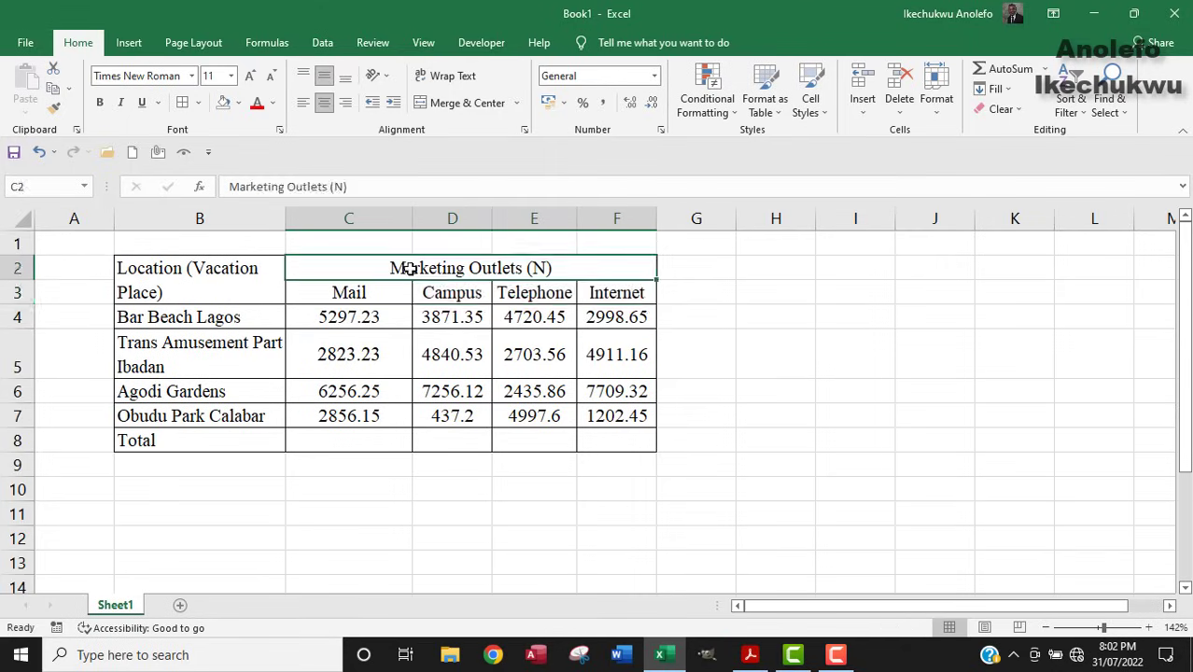
{"action": "left_click_drag", "start_coordinate": [410, 268], "coordinate": [414, 292]}
{"action": "left_click", "coordinate": [121, 102]}
{"action": "left_click", "coordinate": [182, 280]}
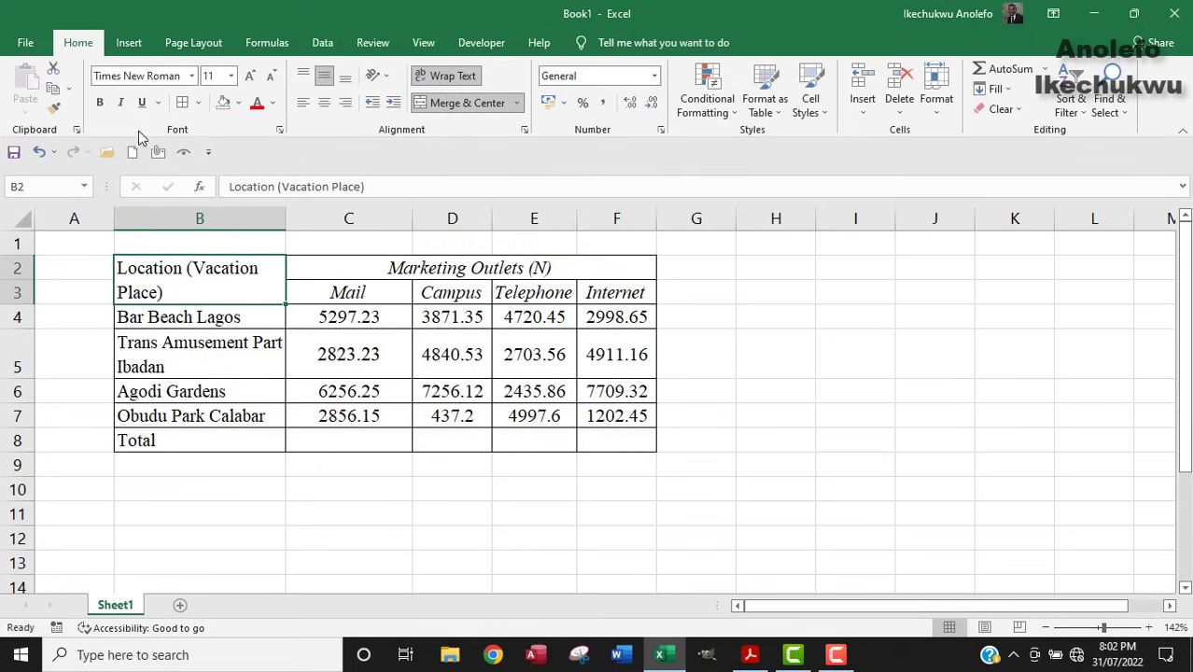
{"action": "left_click", "coordinate": [122, 103]}
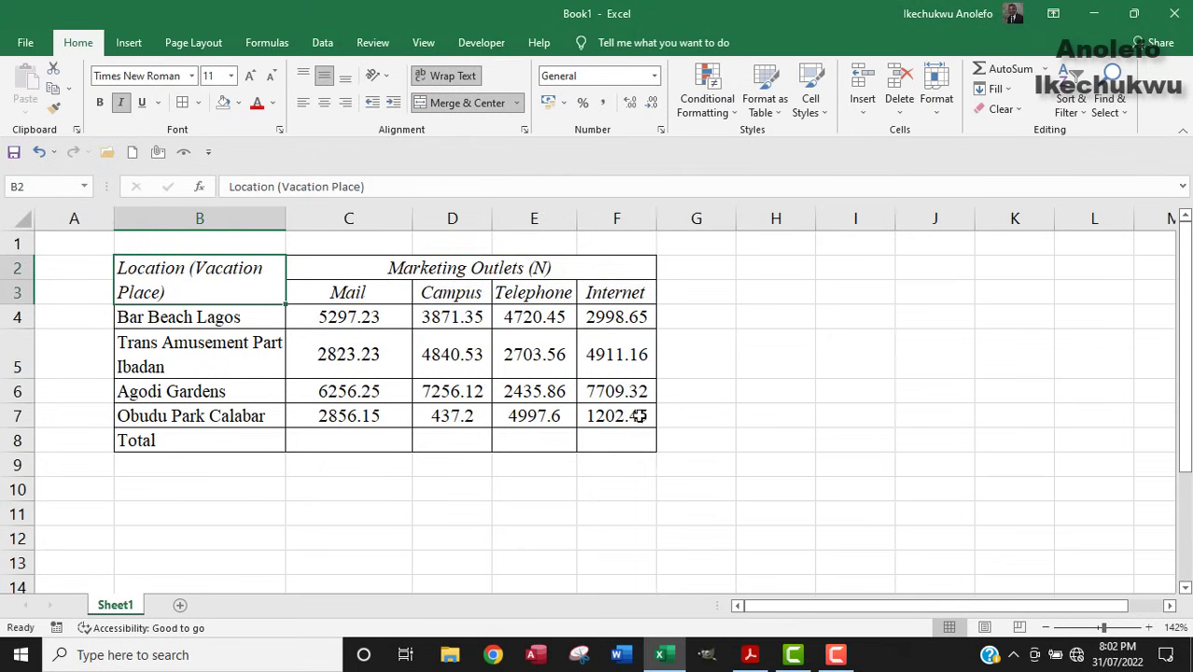
{"action": "left_click", "coordinate": [748, 654]}
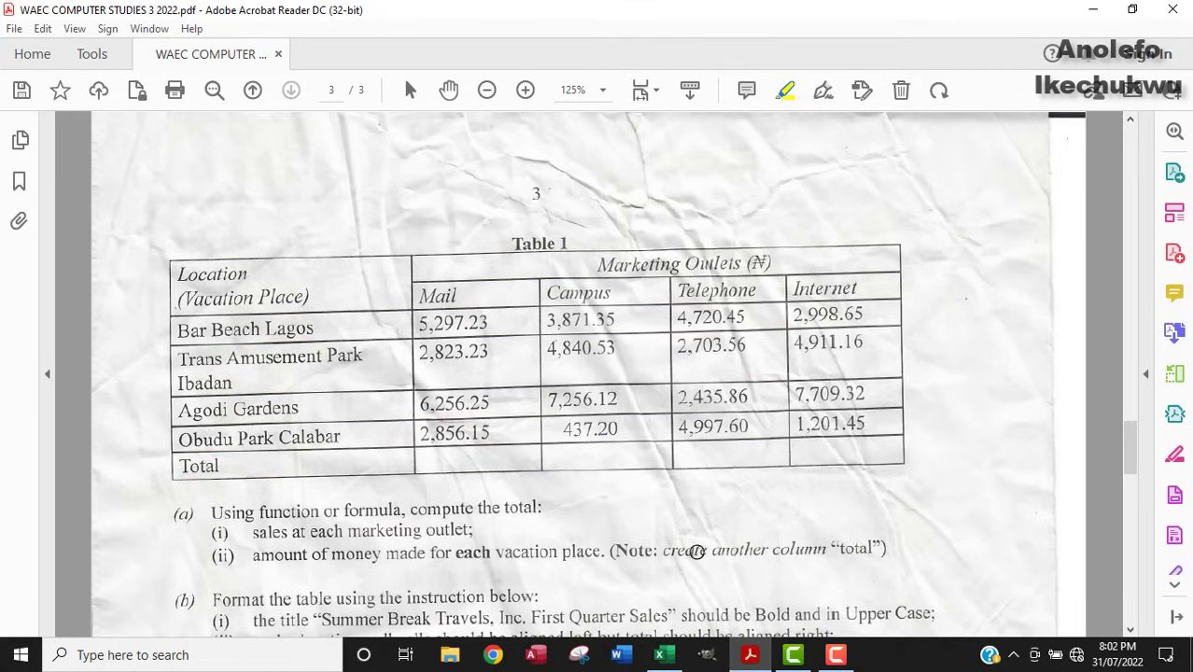
{"action": "left_click", "coordinate": [676, 656]}
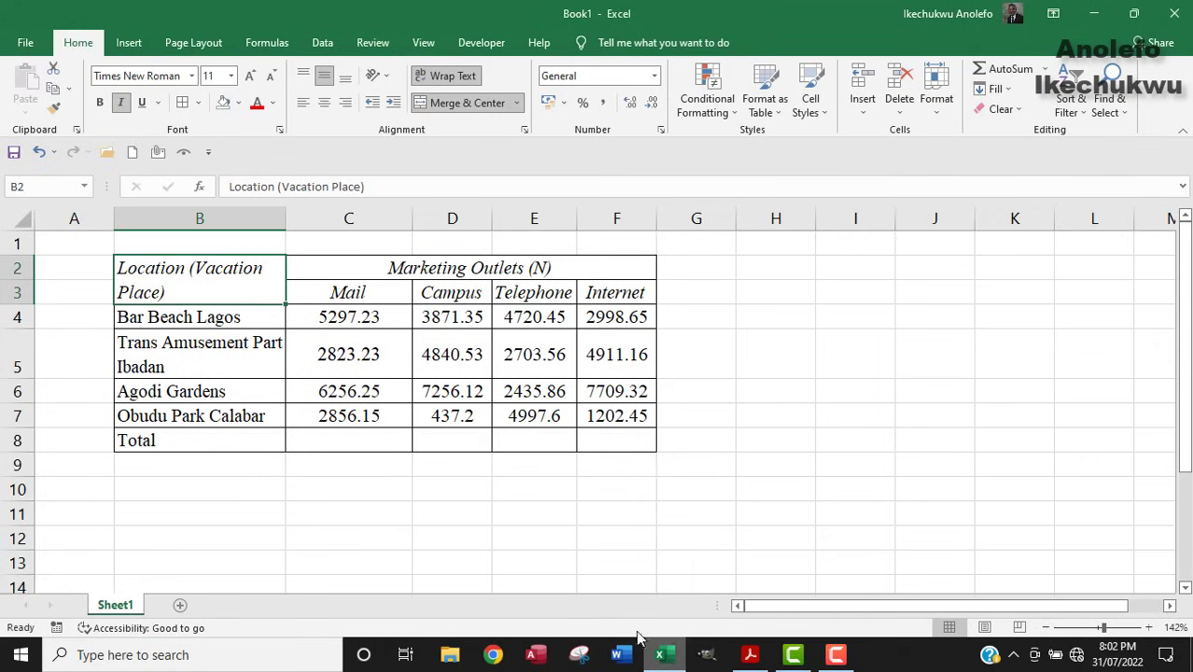
{"action": "left_click", "coordinate": [451, 419]}
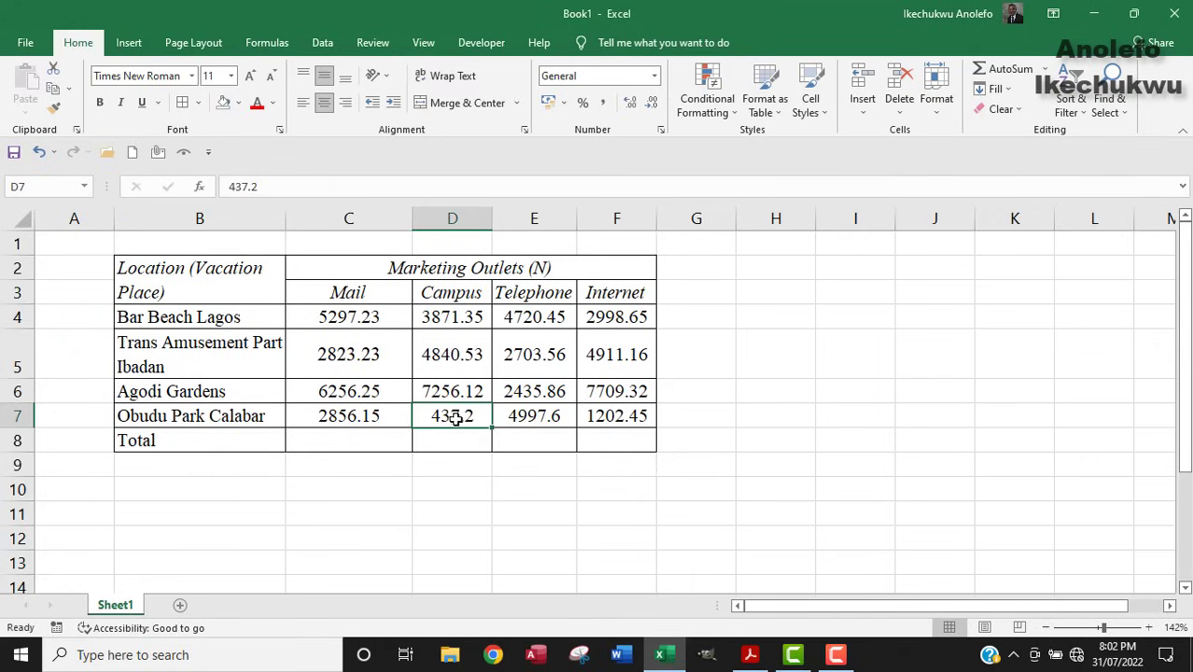
{"action": "double_click", "coordinate": [475, 419]}
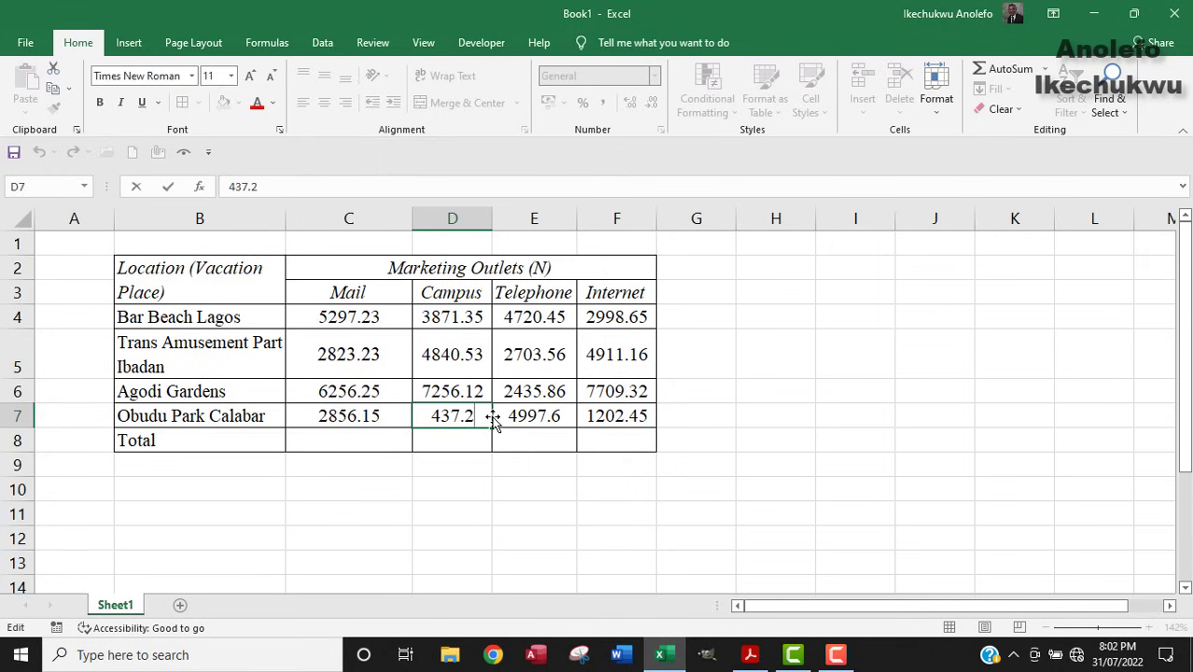
{"action": "type", "text": "0"}
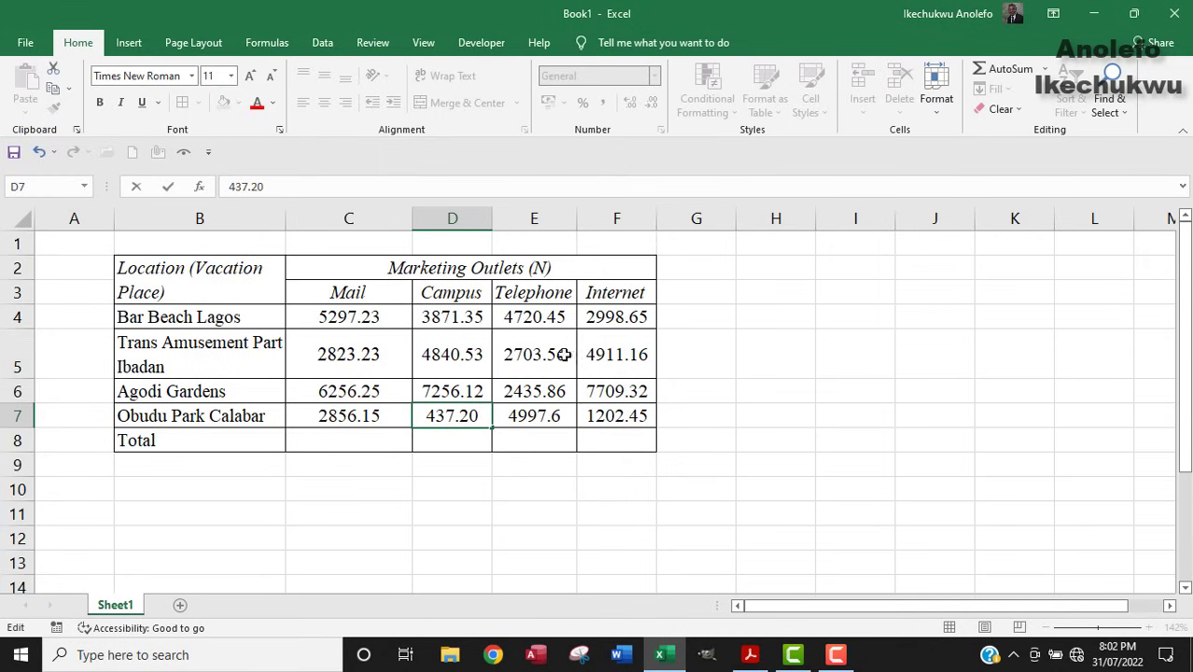
{"action": "left_click", "coordinate": [561, 419]}
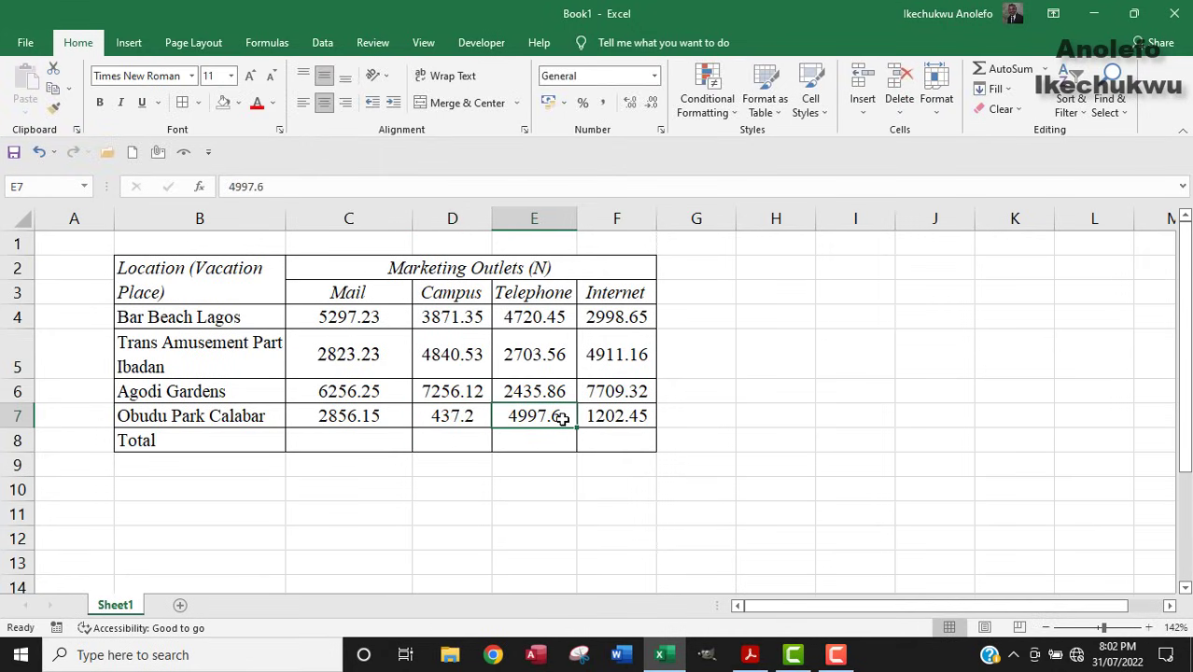
{"action": "left_click", "coordinate": [463, 416]}
{"action": "left_click_drag", "start_coordinate": [331, 316], "coordinate": [597, 417]}
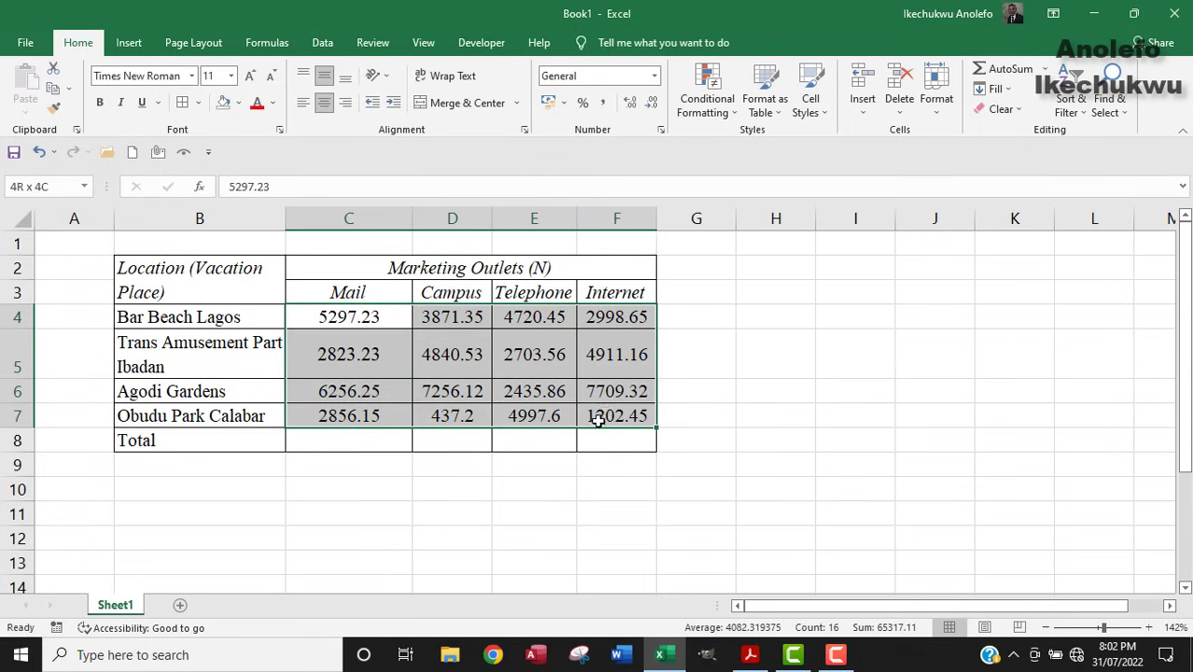
{"action": "left_click_drag", "start_coordinate": [598, 431], "coordinate": [598, 440]}
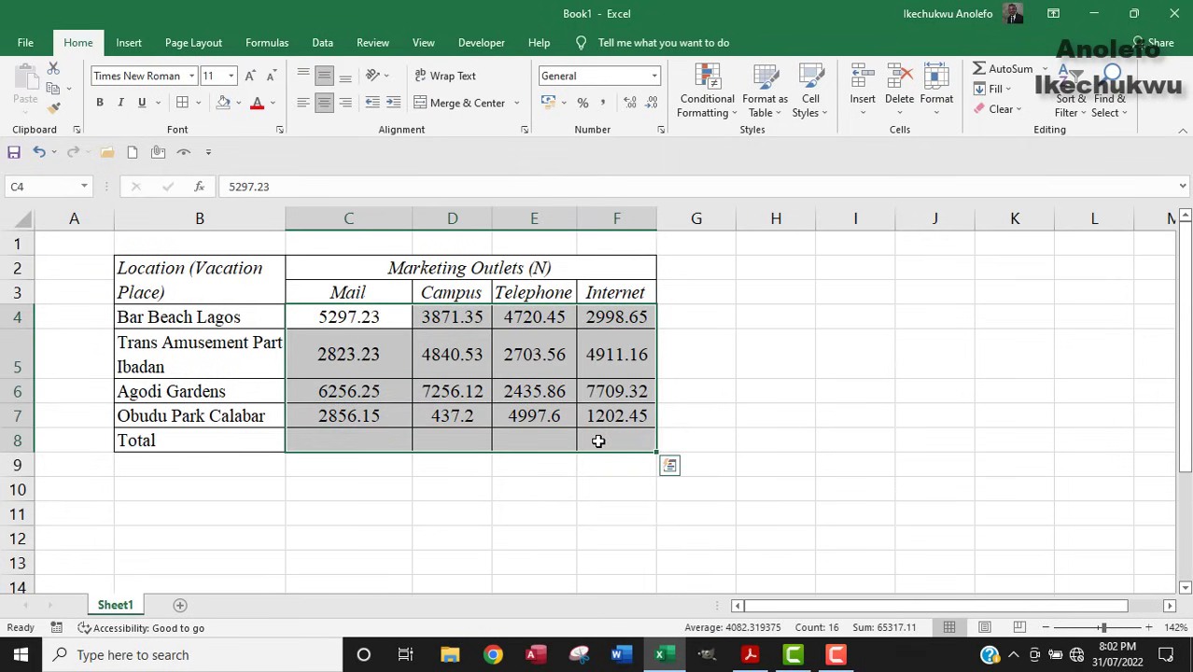
Format the selected figures as Number with 2 decimals and a 1000 separator.
{"action": "right_click", "coordinate": [519, 353]}
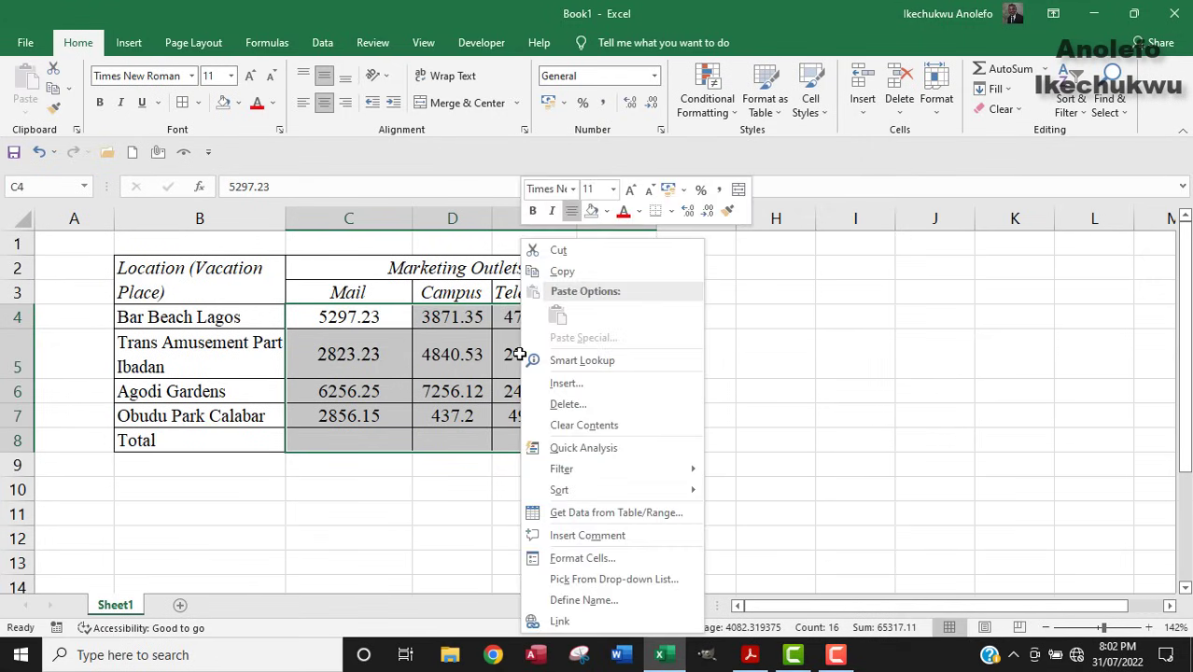
{"action": "left_click", "coordinate": [569, 558]}
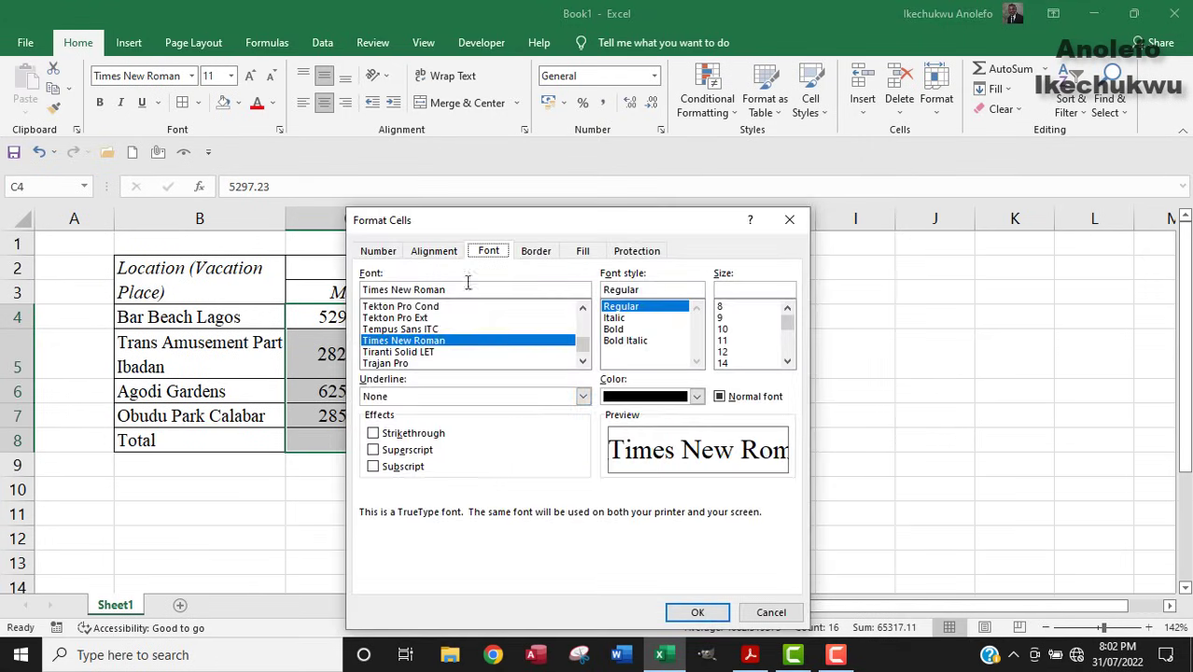
{"action": "left_click", "coordinate": [378, 252]}
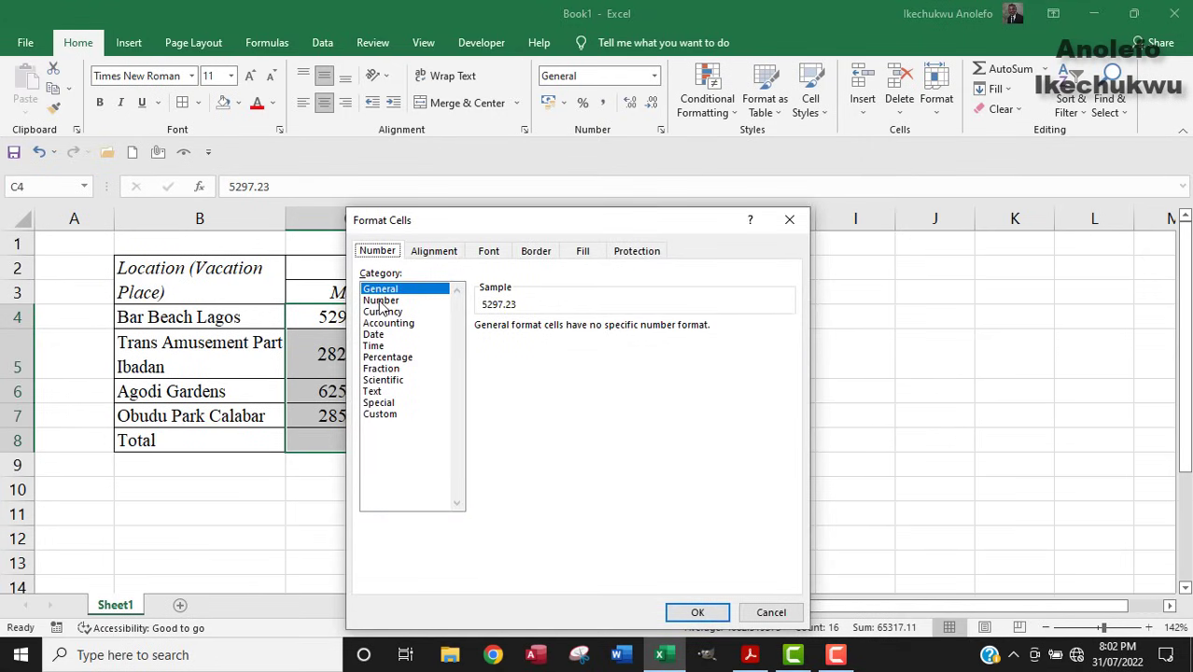
{"action": "left_click", "coordinate": [381, 301]}
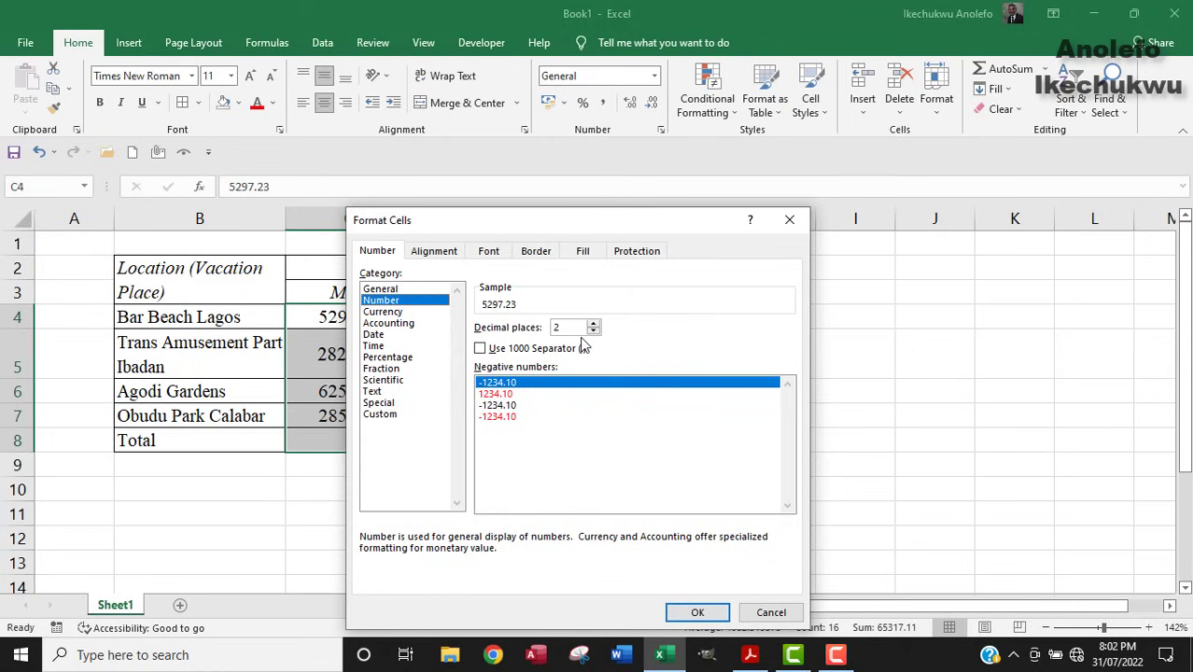
{"action": "left_click", "coordinate": [481, 349]}
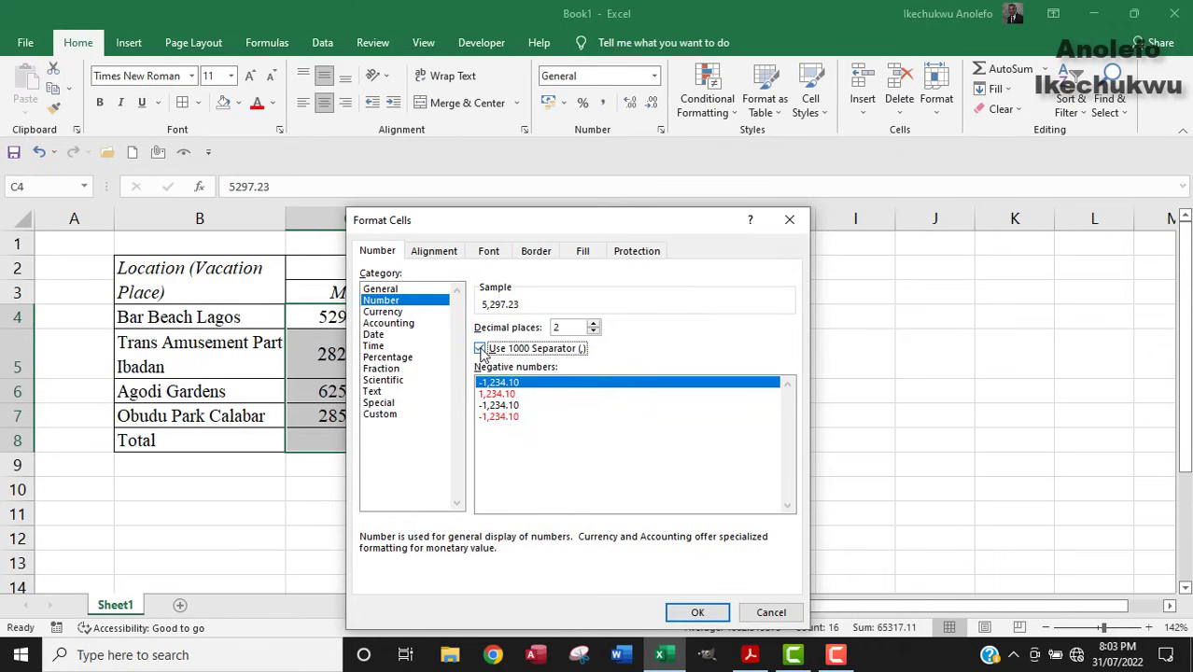
{"action": "left_click", "coordinate": [709, 615]}
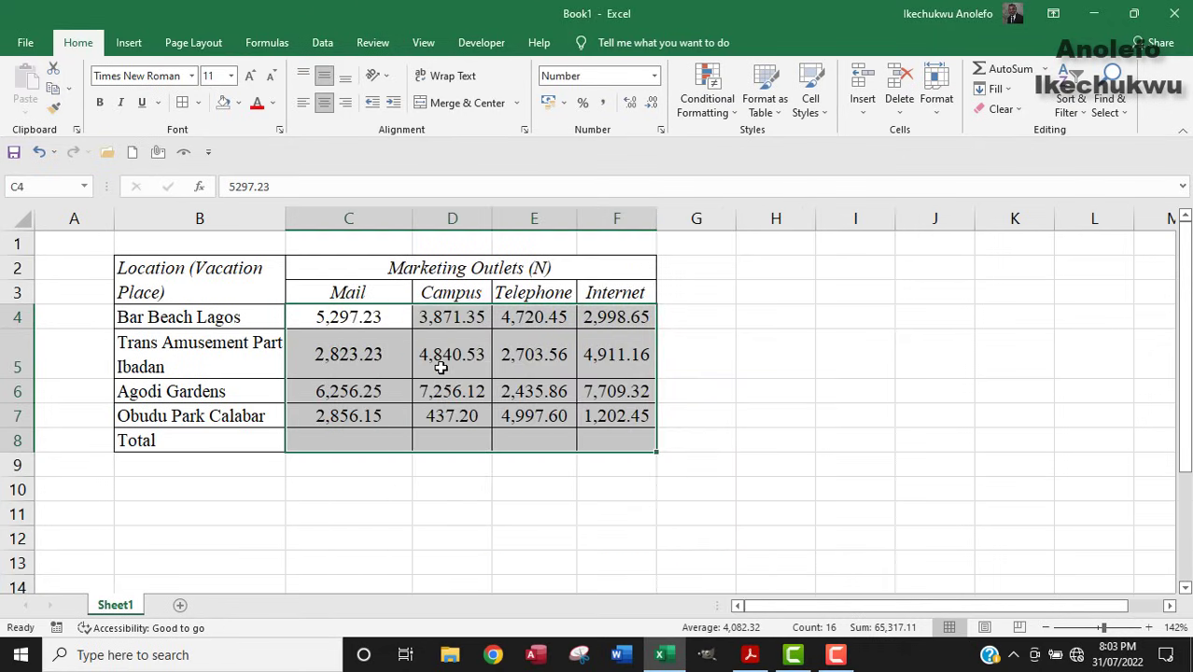
Highlight question (a) on computing outlet and location totals in yellow, then return to Excel.
{"action": "left_click", "coordinate": [565, 418]}
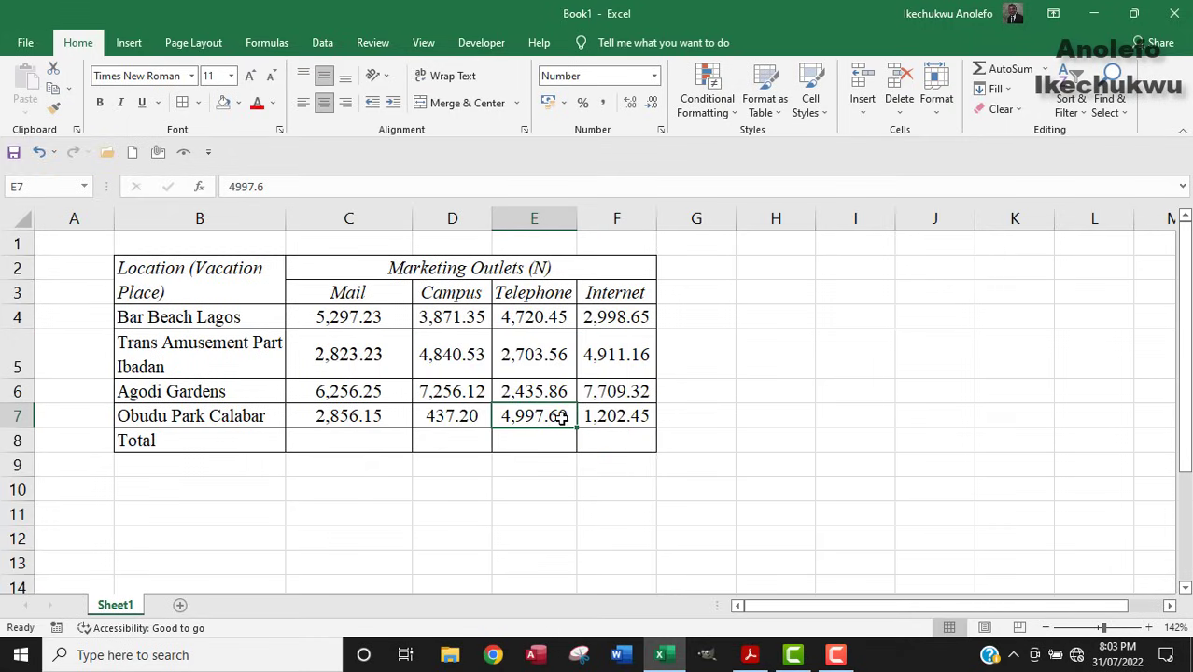
{"action": "left_click", "coordinate": [751, 656]}
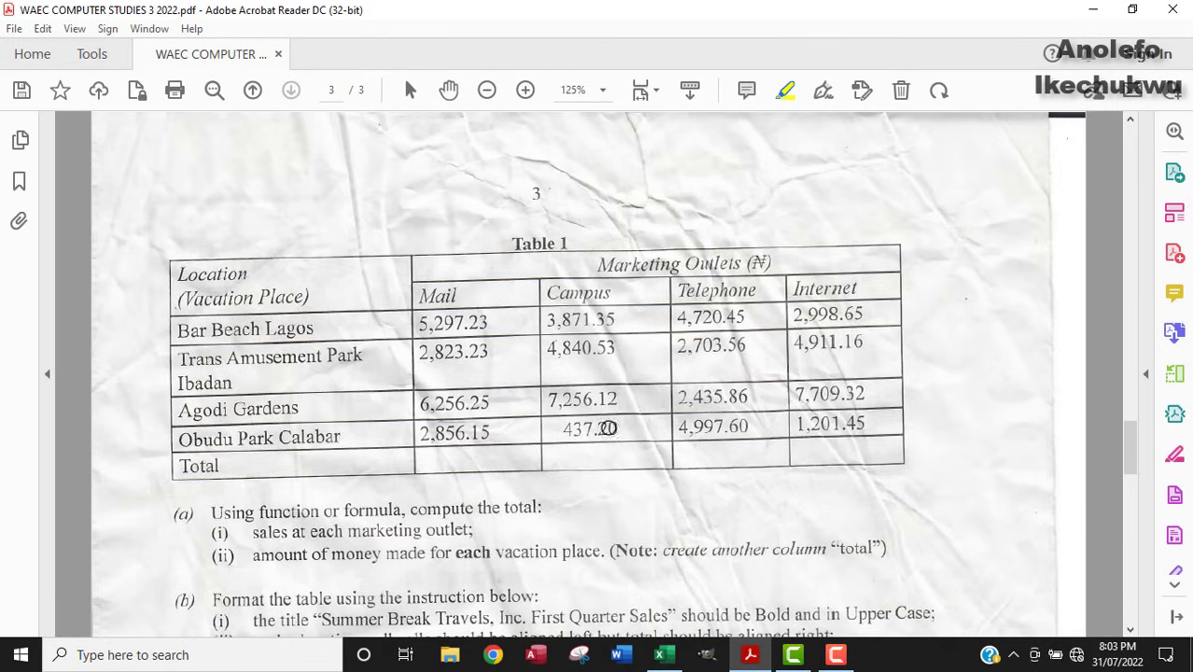
{"action": "left_click", "coordinate": [666, 658]}
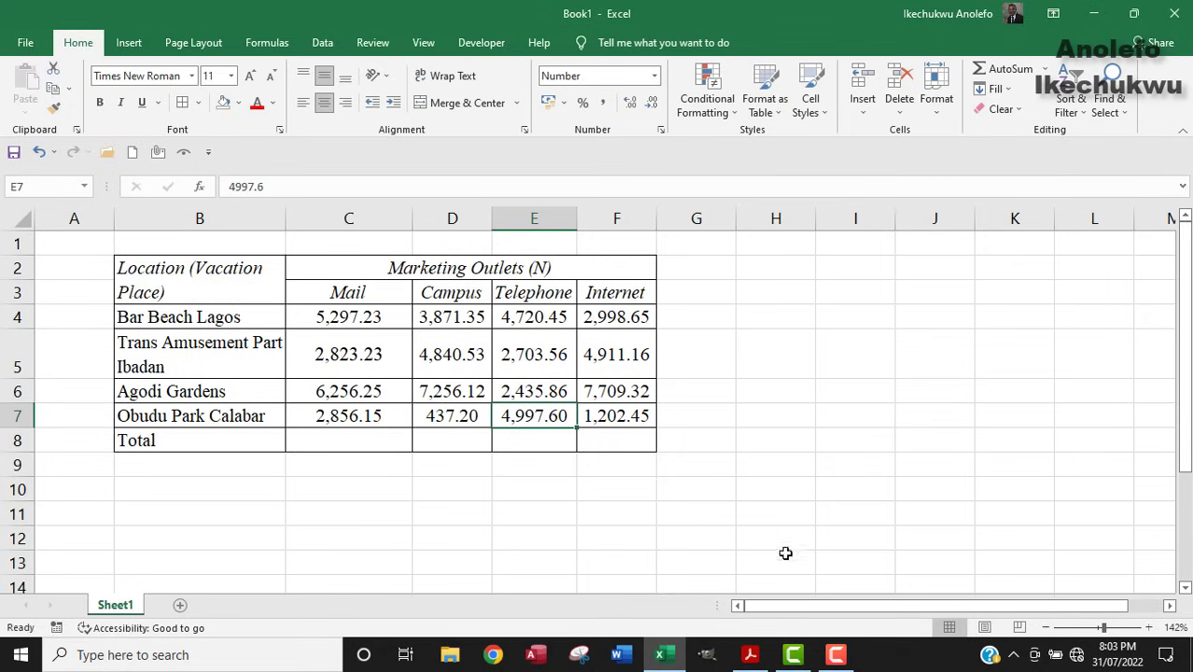
{"action": "left_click", "coordinate": [749, 656]}
{"action": "scroll", "coordinate": [505, 444], "scroll_direction": "down", "scroll_amount": 2}
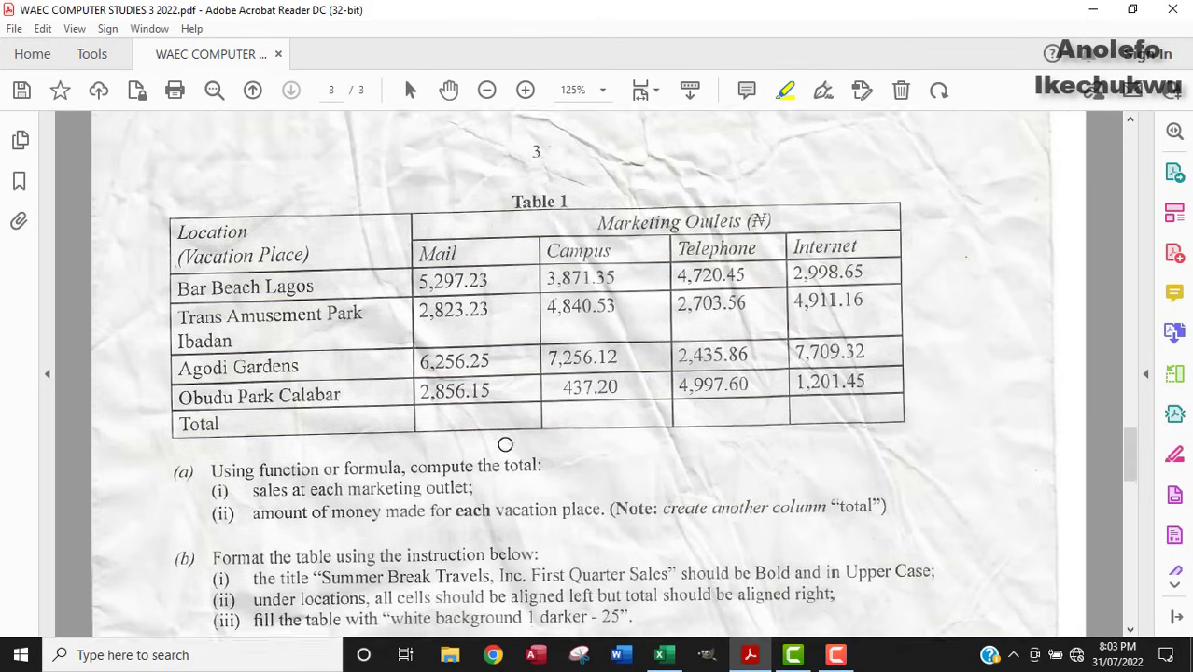
{"action": "mouse_move", "coordinate": [185, 424]}
{"action": "left_mouse_down"}
{"action": "mouse_move", "coordinate": [191, 485]}
{"action": "mouse_move", "coordinate": [329, 491]}
{"action": "left_mouse_up"}
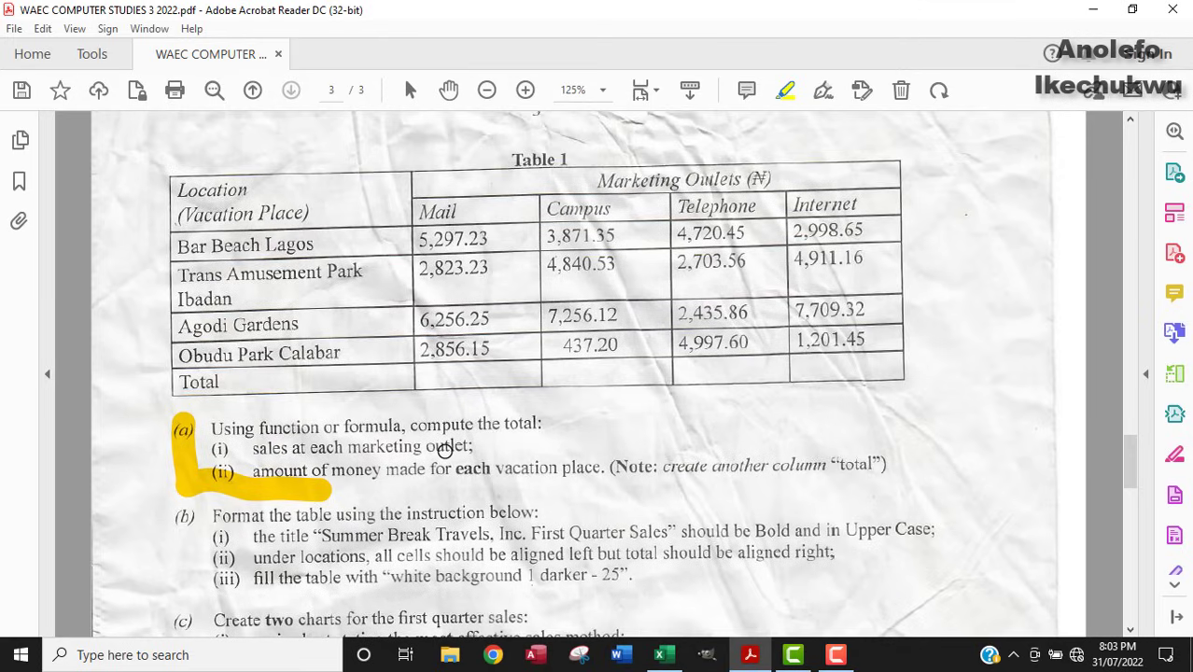
{"action": "left_click", "coordinate": [662, 655]}
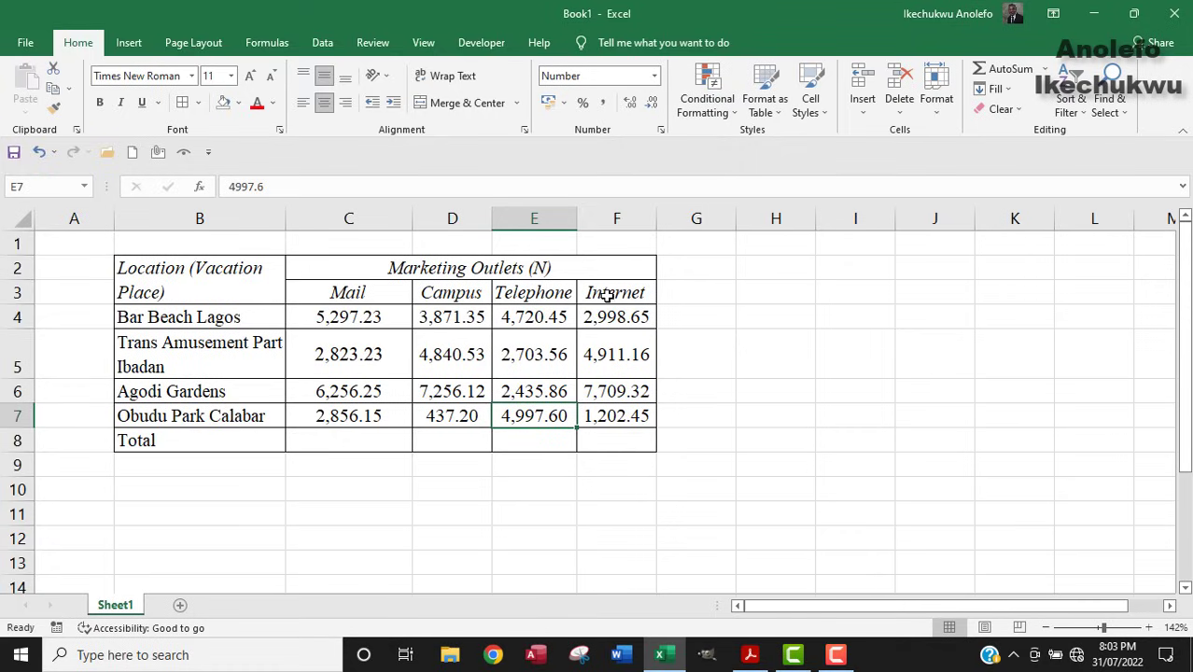
Enter =SUM(C4:C7) as the Mail total in C8 and fill it across to F8.
{"action": "left_click", "coordinate": [331, 444]}
{"action": "type", "text": "="}
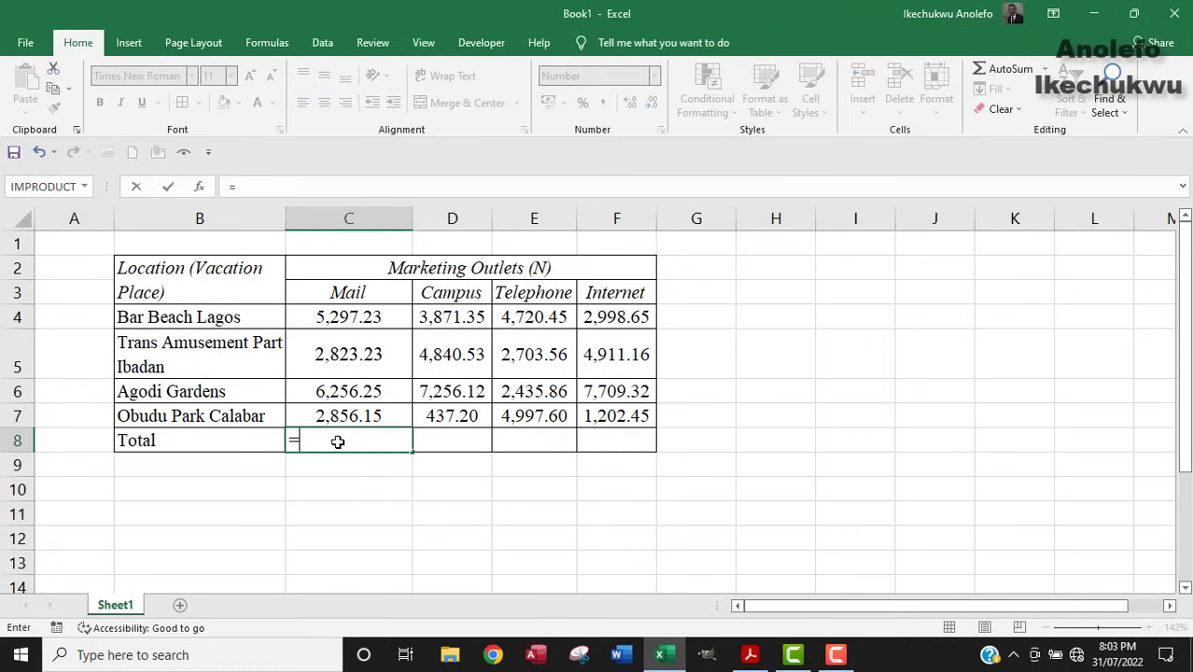
{"action": "type", "text": "sum"}
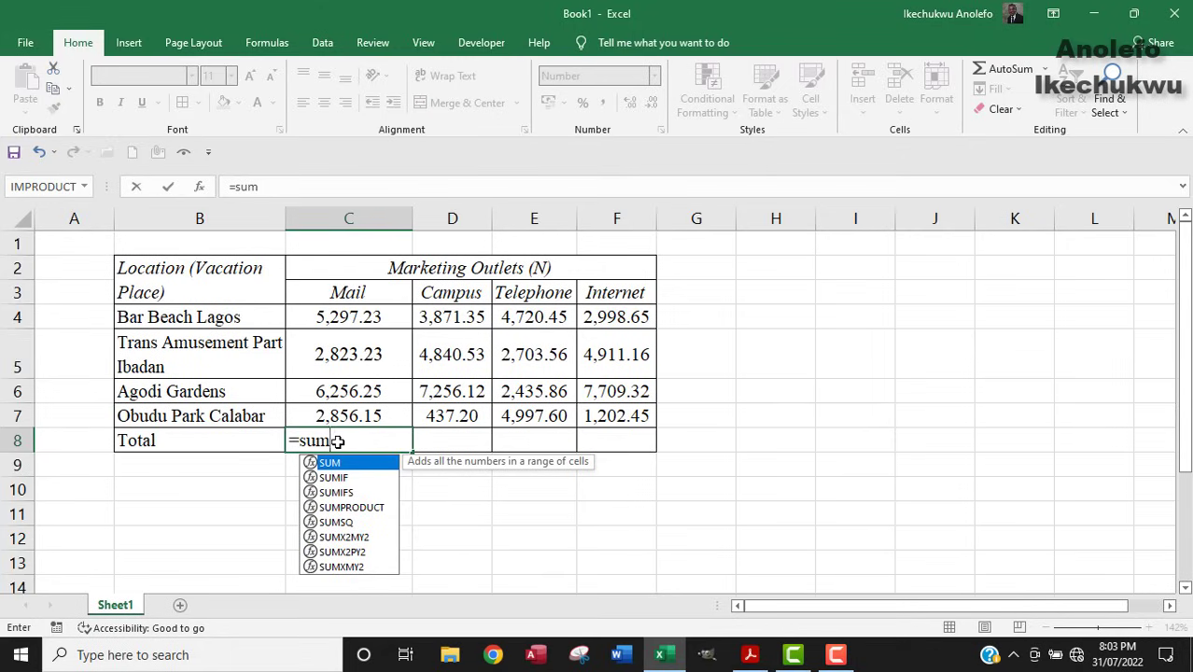
{"action": "type", "text": "("}
{"action": "left_click_drag", "start_coordinate": [333, 318], "coordinate": [348, 419]}
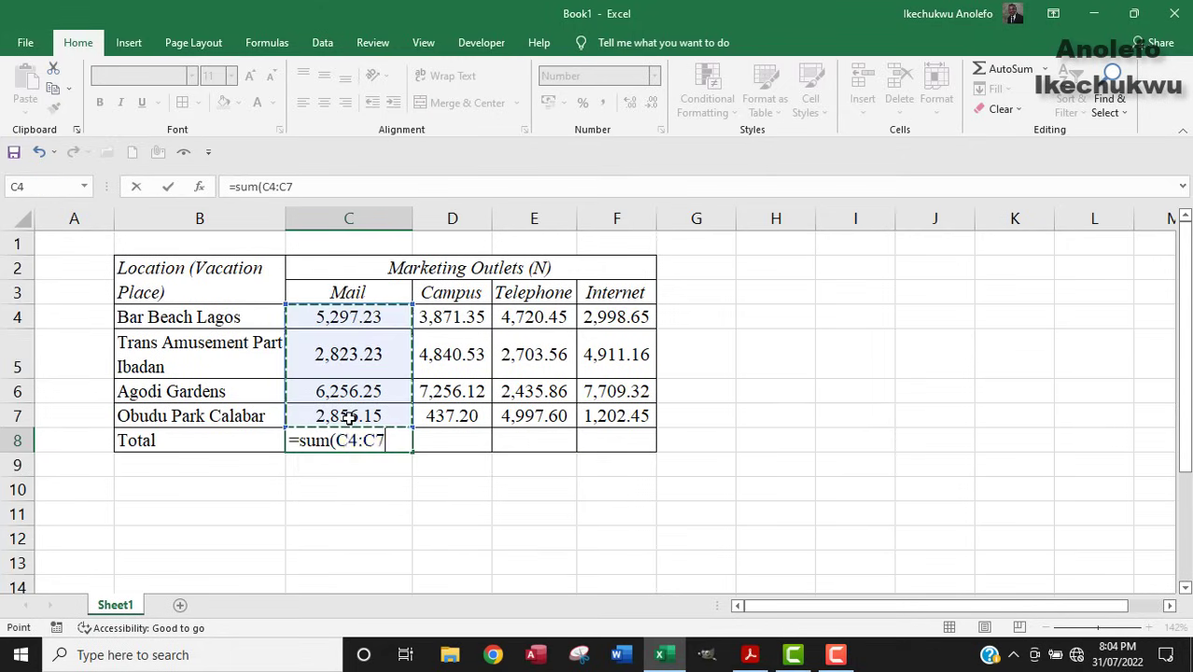
{"action": "key", "text": "Return"}
{"action": "left_click", "coordinate": [351, 439]}
{"action": "left_click_drag", "start_coordinate": [411, 451], "coordinate": [626, 441]}
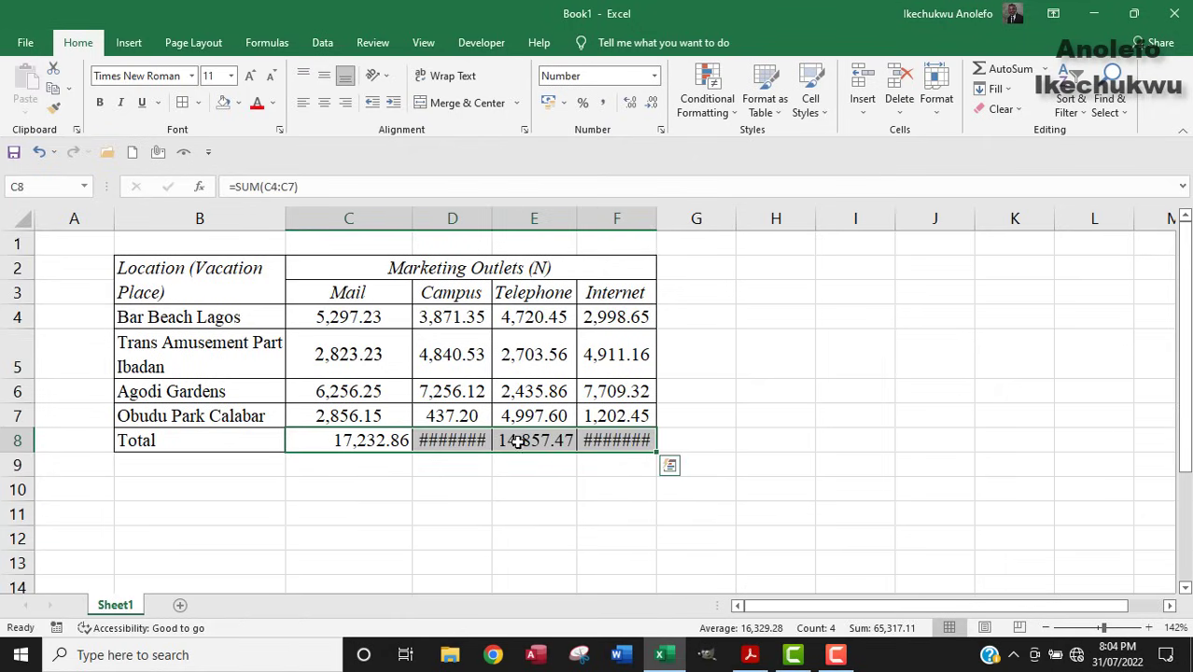
Check the outlet total formulas and widen columns D and F so every total shows.
{"action": "left_click", "coordinate": [529, 442]}
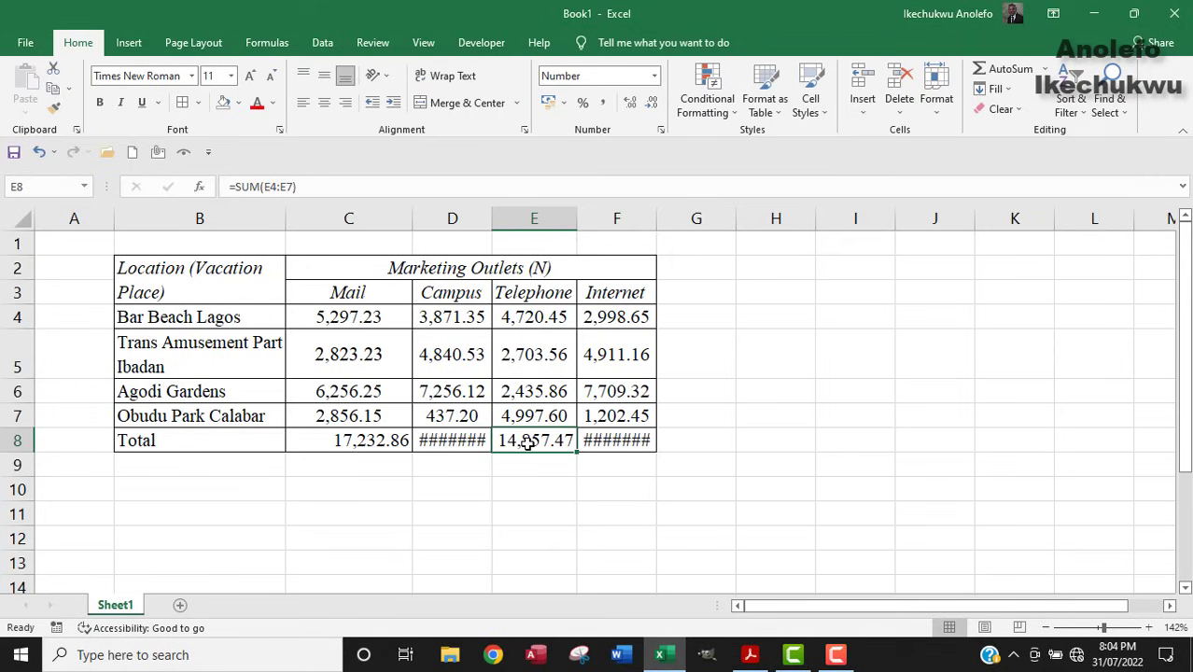
{"action": "left_click", "coordinate": [534, 317]}
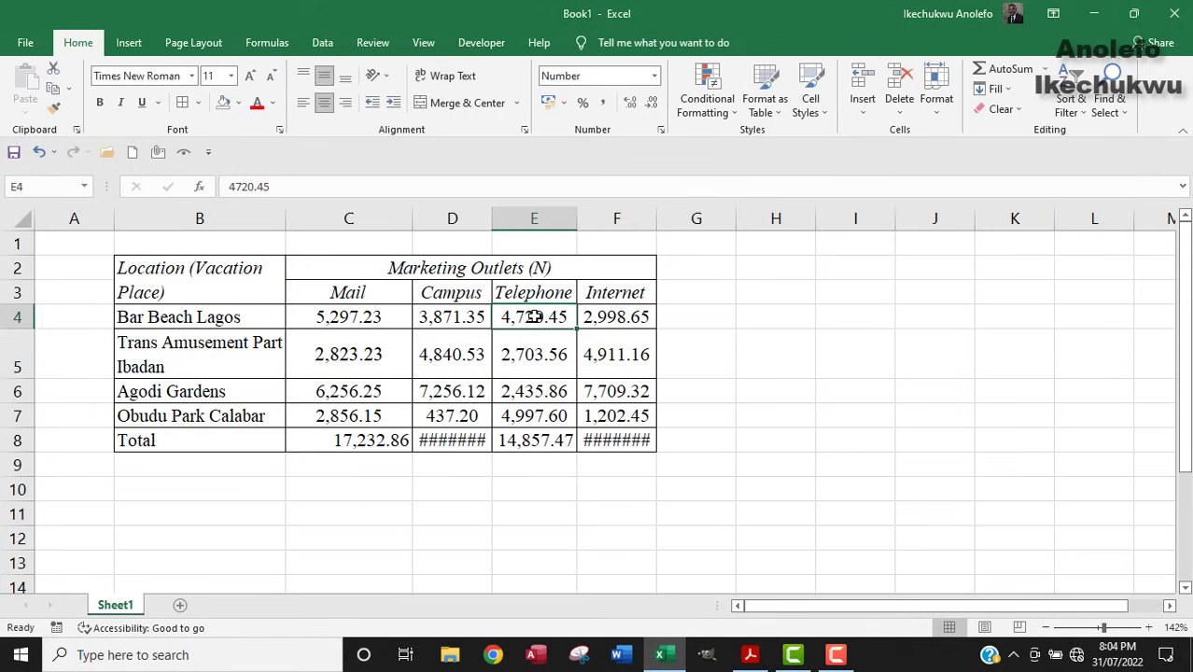
{"action": "left_click", "coordinate": [527, 441]}
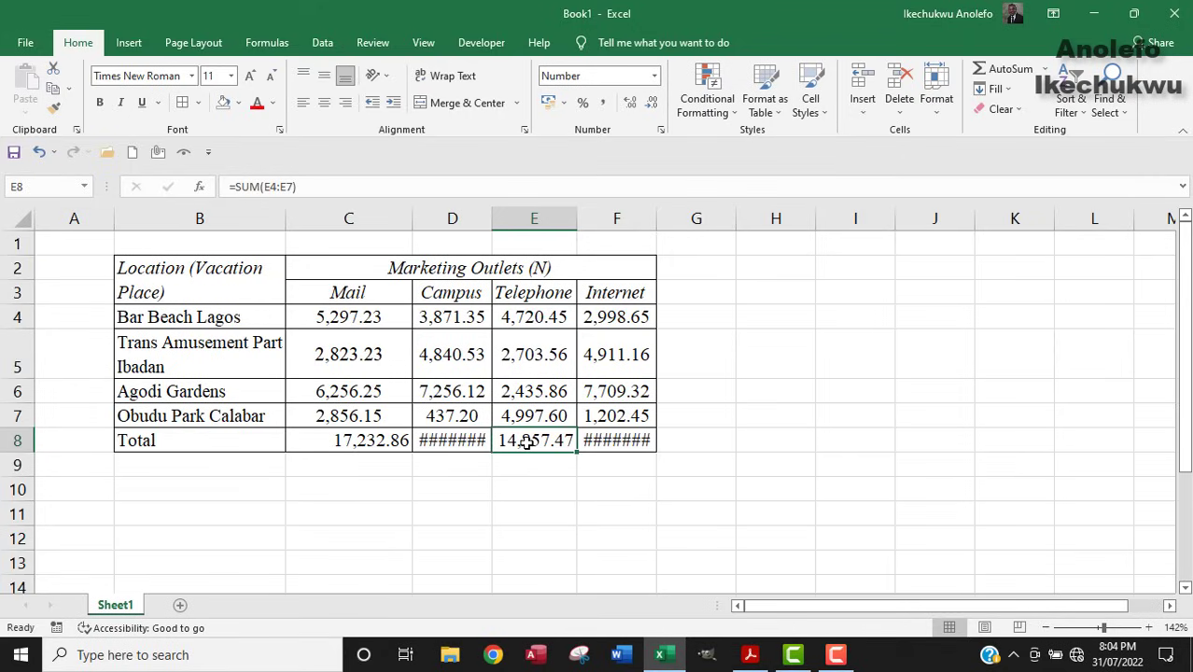
{"action": "left_click", "coordinate": [530, 418]}
{"action": "left_click", "coordinate": [528, 436]}
{"action": "left_click_drag", "start_coordinate": [495, 223], "coordinate": [506, 223]}
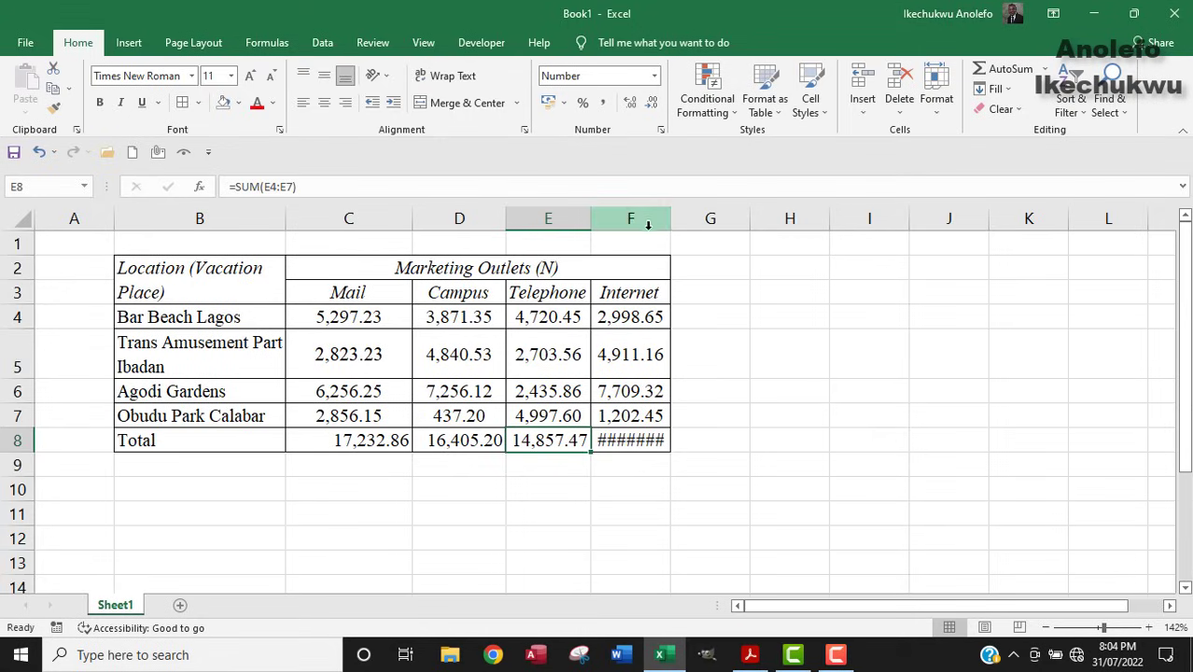
{"action": "left_click_drag", "start_coordinate": [670, 224], "coordinate": [682, 219]}
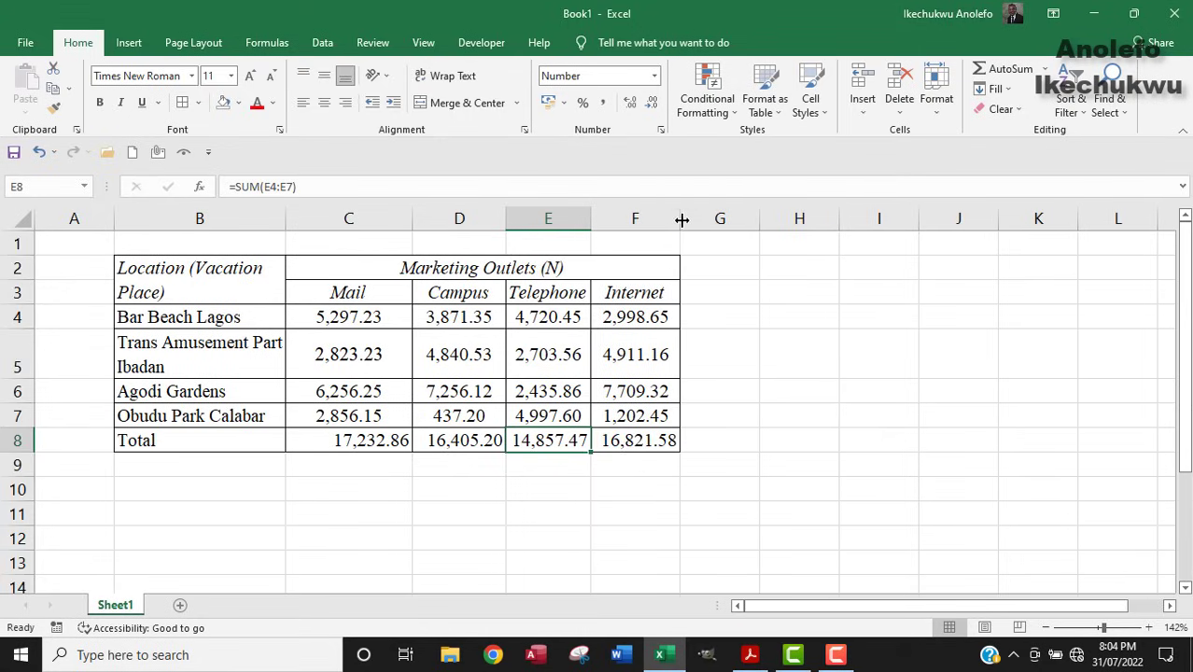
{"action": "left_click", "coordinate": [618, 441]}
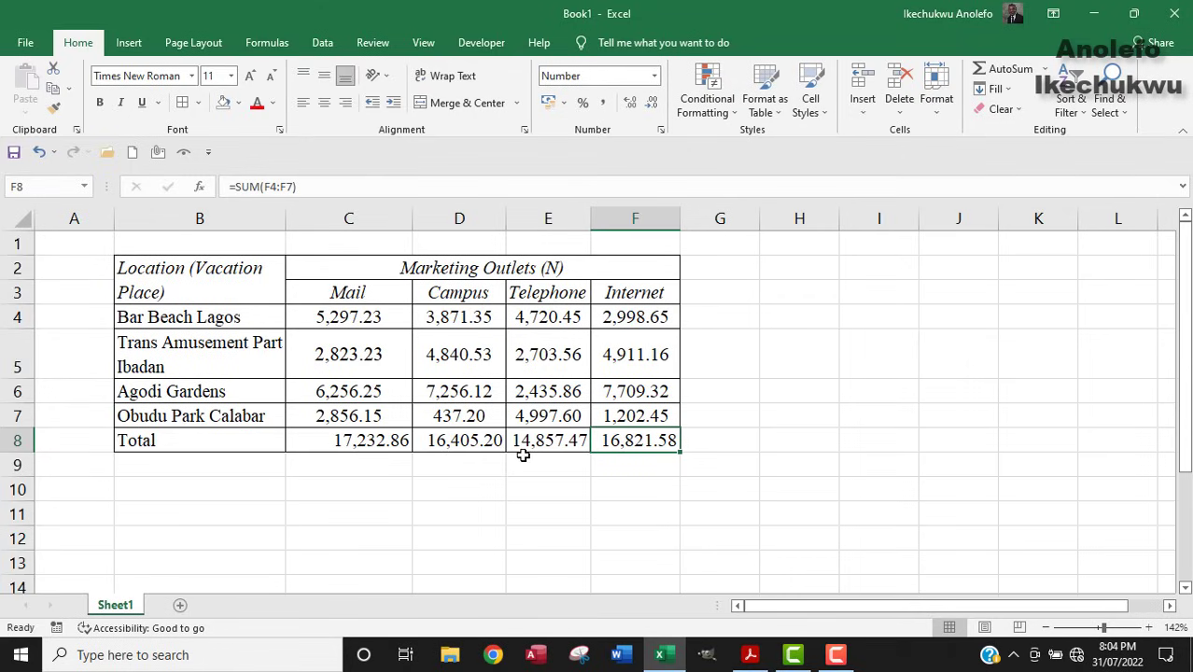
{"action": "left_click", "coordinate": [548, 440]}
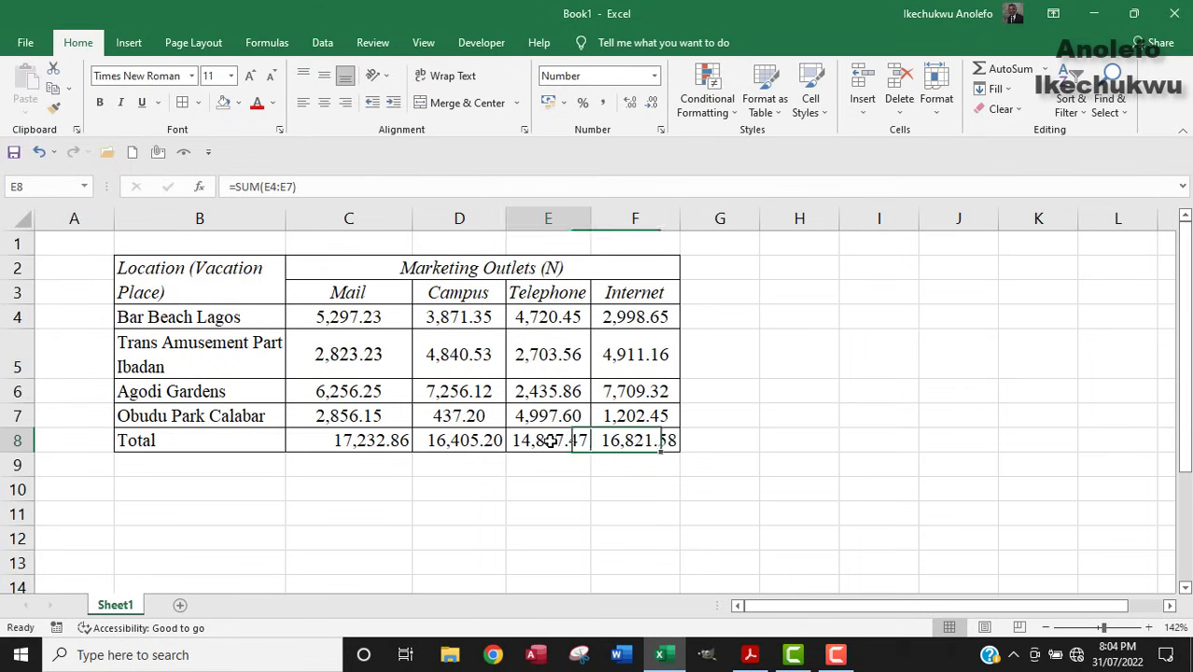
{"action": "left_click", "coordinate": [446, 442]}
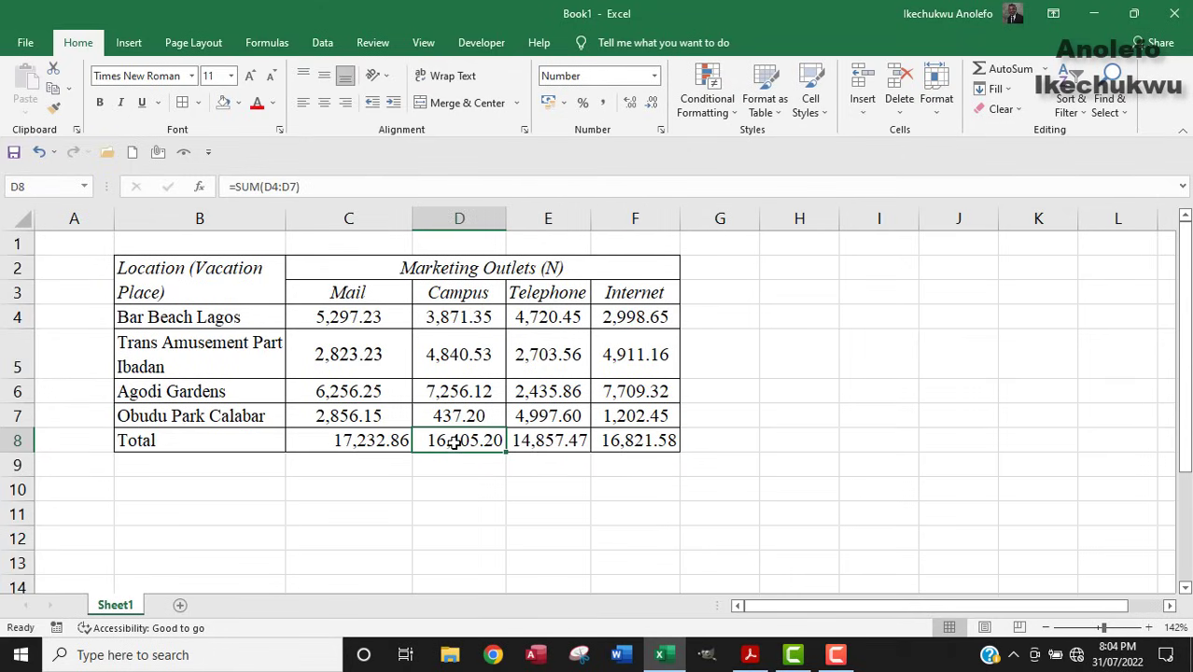
Highlight 'sales at each marketing outlet', 'each vacation place' and 'create another column' in the exam PDF.
{"action": "left_click", "coordinate": [750, 654]}
{"action": "left_click_drag", "start_coordinate": [250, 448], "coordinate": [491, 448]}
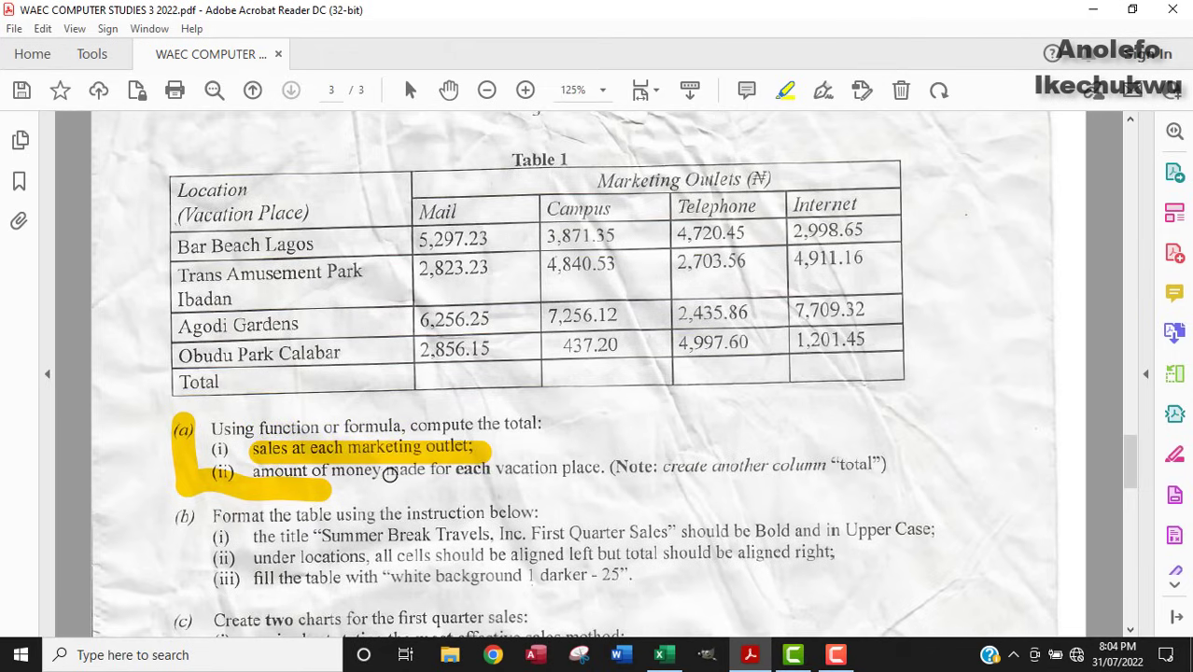
{"action": "left_click_drag", "start_coordinate": [470, 474], "coordinate": [602, 471]}
{"action": "left_click_drag", "start_coordinate": [689, 470], "coordinate": [818, 473]}
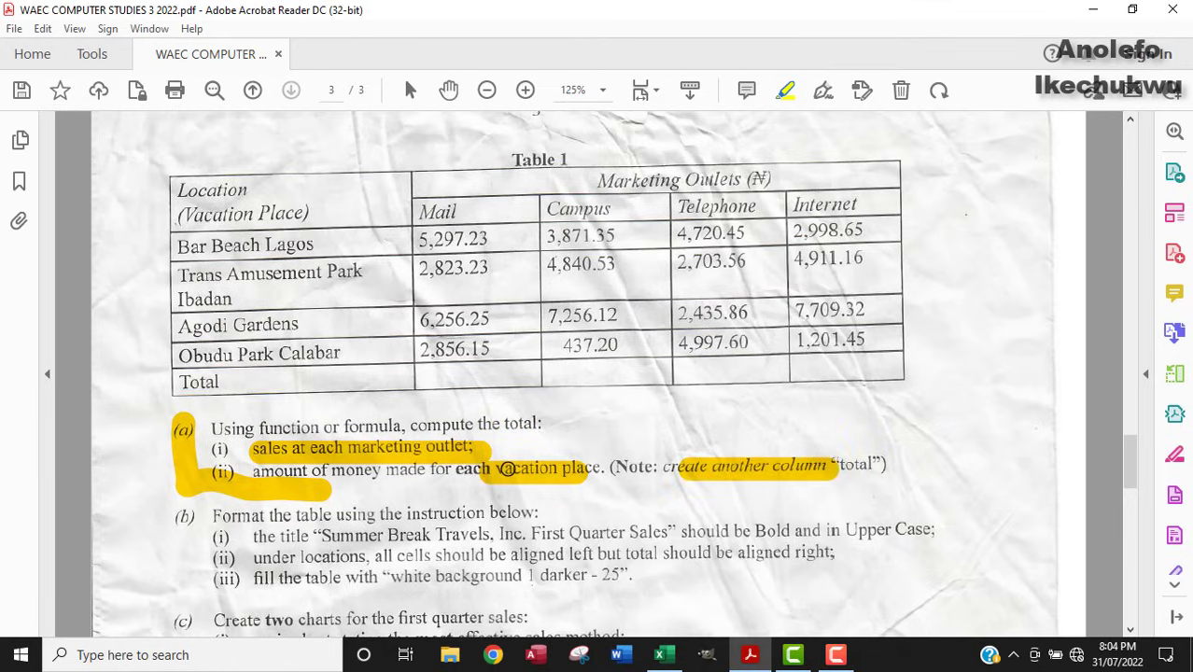
{"action": "left_click", "coordinate": [661, 654]}
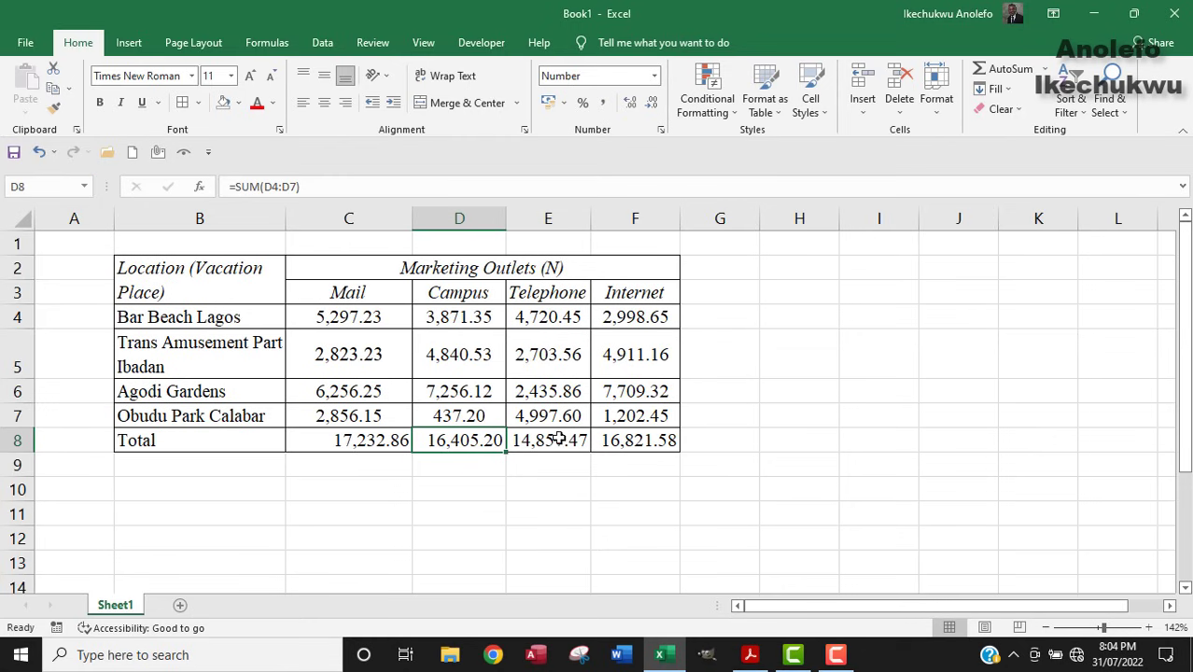
{"action": "left_click", "coordinate": [751, 657]}
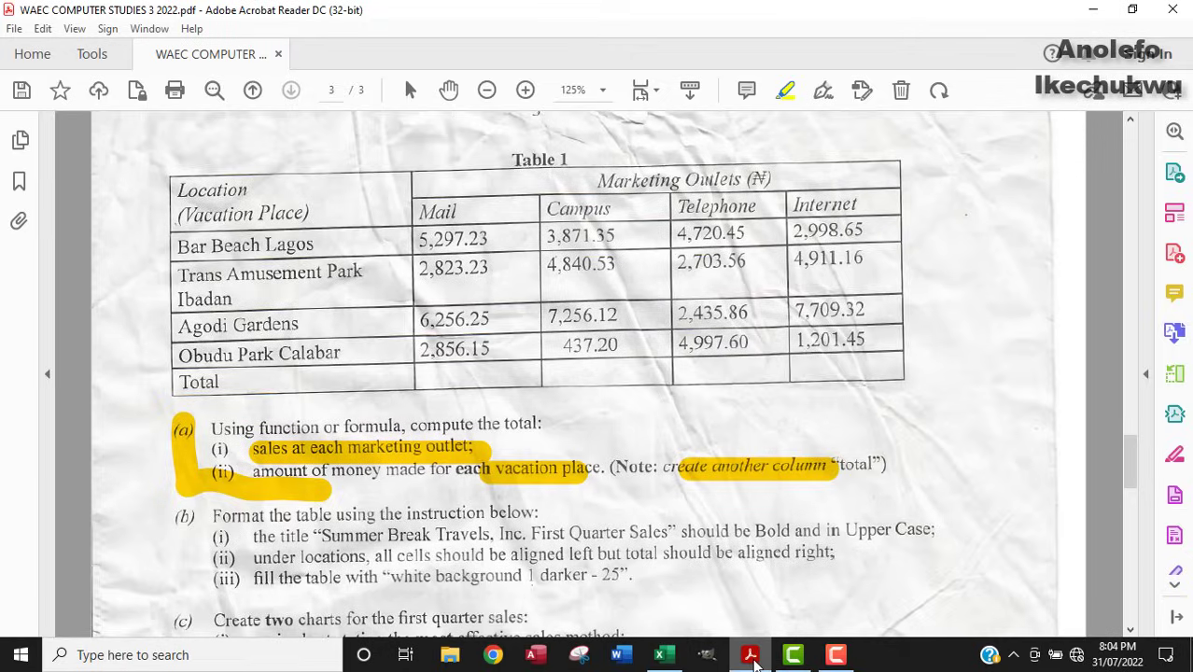
{"action": "left_click", "coordinate": [660, 654]}
Correct the B5 location from 'Part' to 'Trans Amusement Park Ibadan'.
{"action": "left_click", "coordinate": [245, 345]}
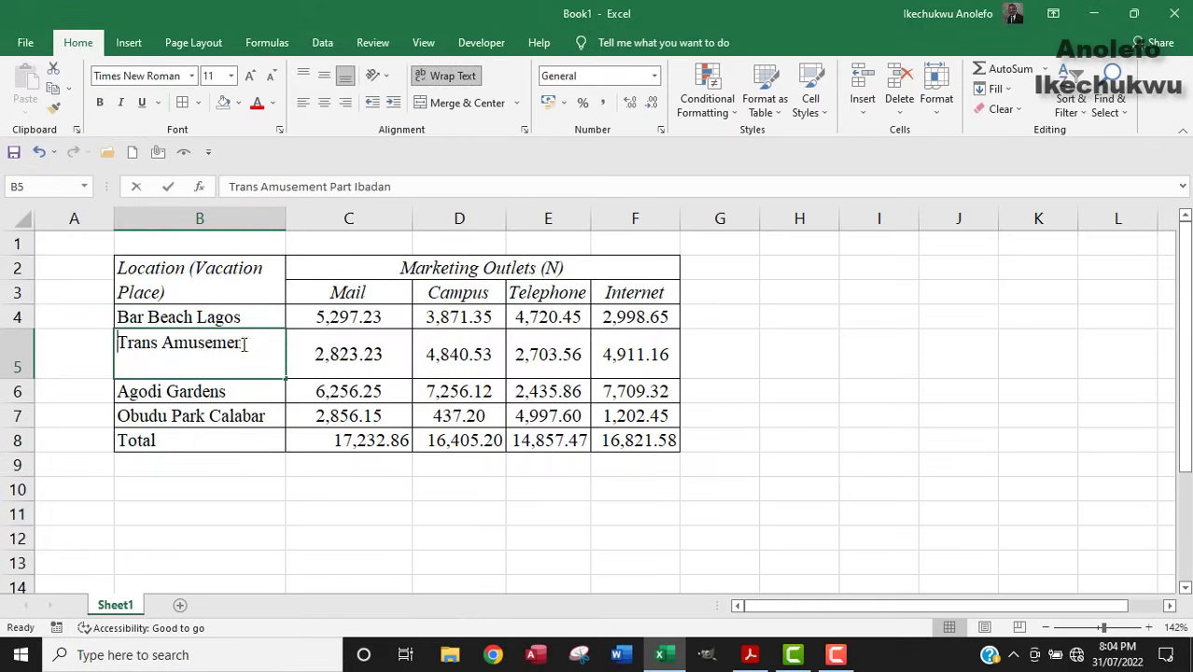
{"action": "double_click", "coordinate": [244, 344]}
{"action": "key", "text": "BackSpace"}
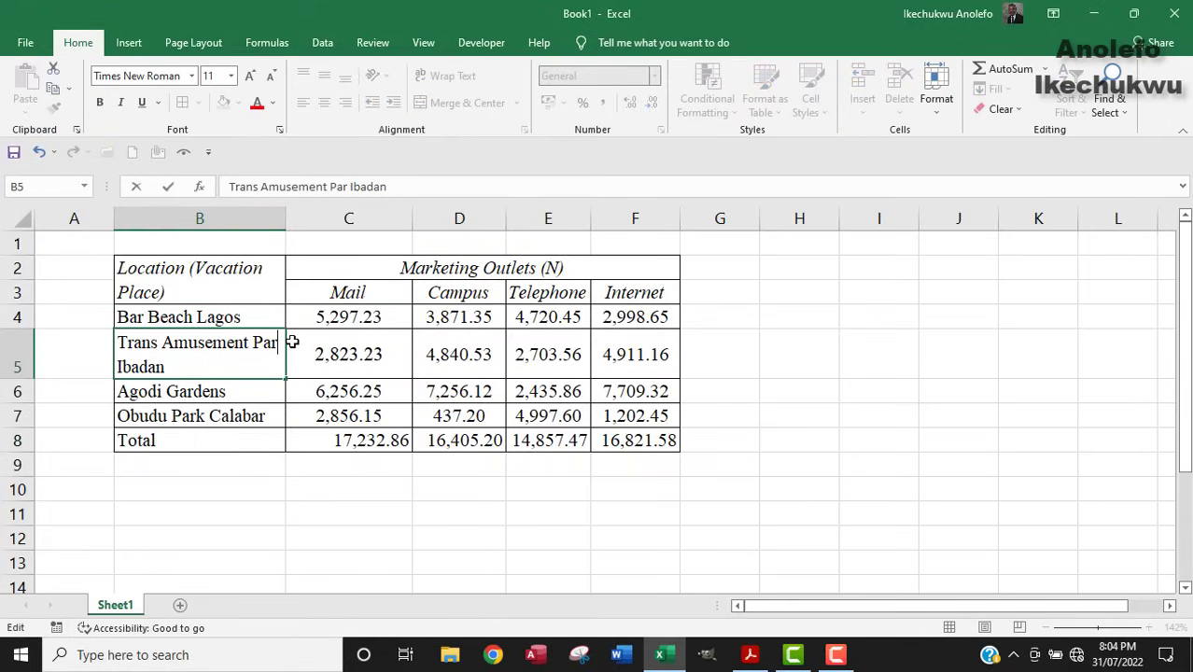
{"action": "type", "text": "k"}
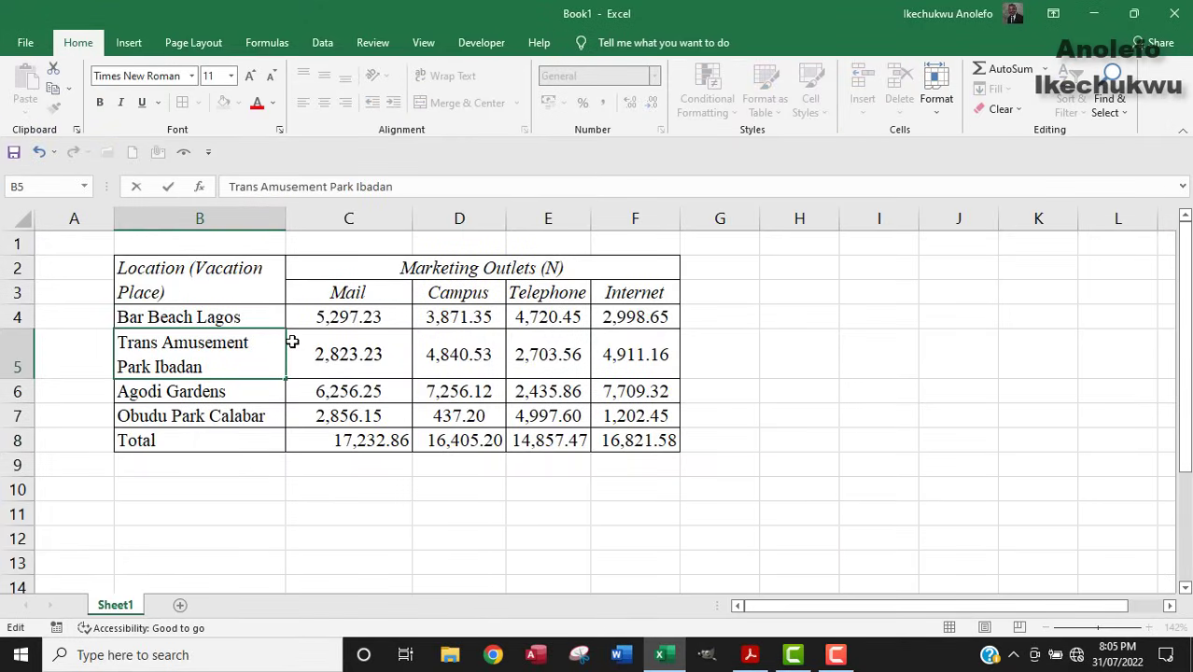
{"action": "key", "text": "Tab"}
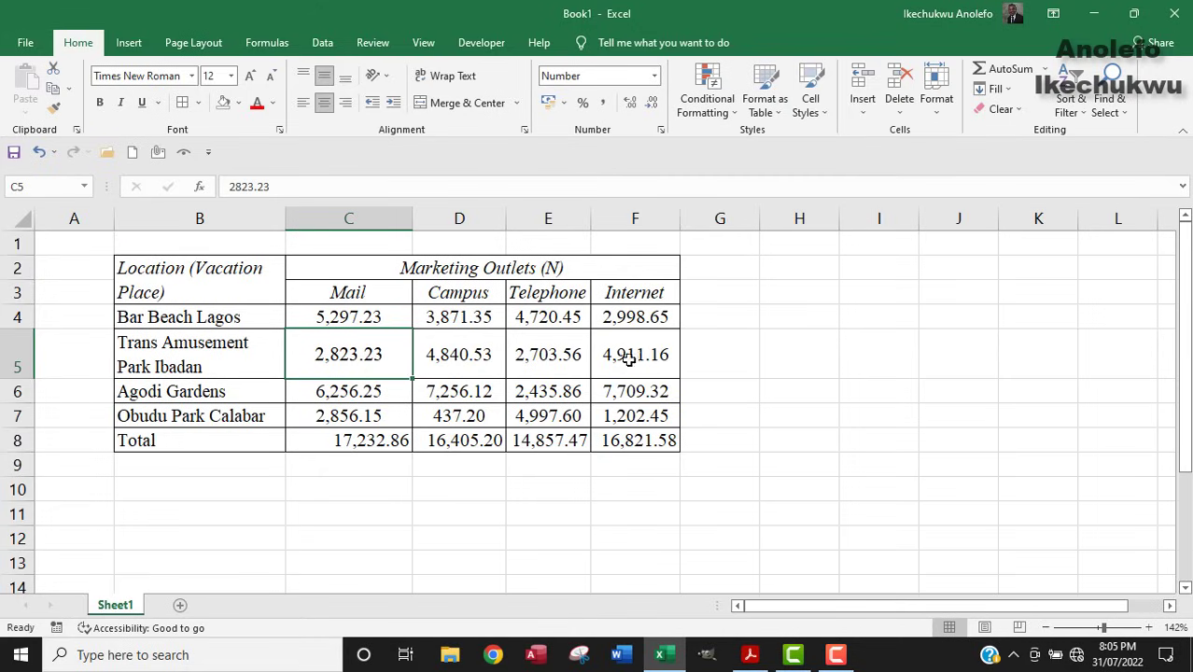
Add the heading Total in cell G3 beside the Internet column.
{"action": "left_click", "coordinate": [707, 294]}
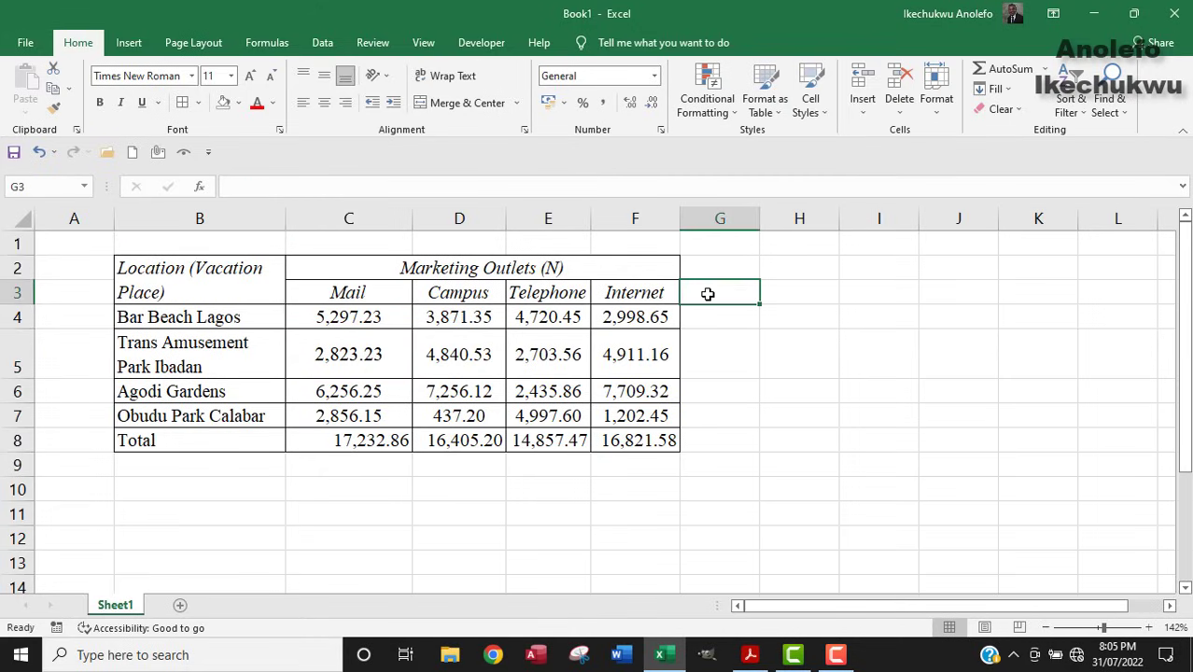
{"action": "type", "text": "Ta"}
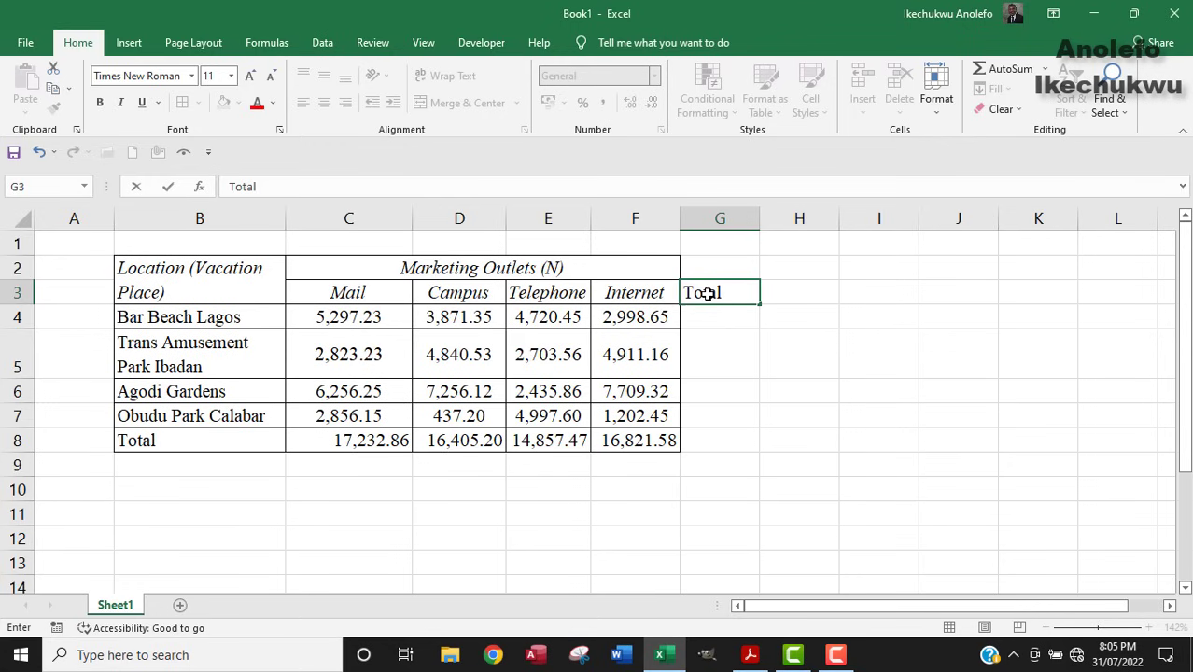
{"action": "type", "text": "tal"}
{"action": "key", "text": "Return"}
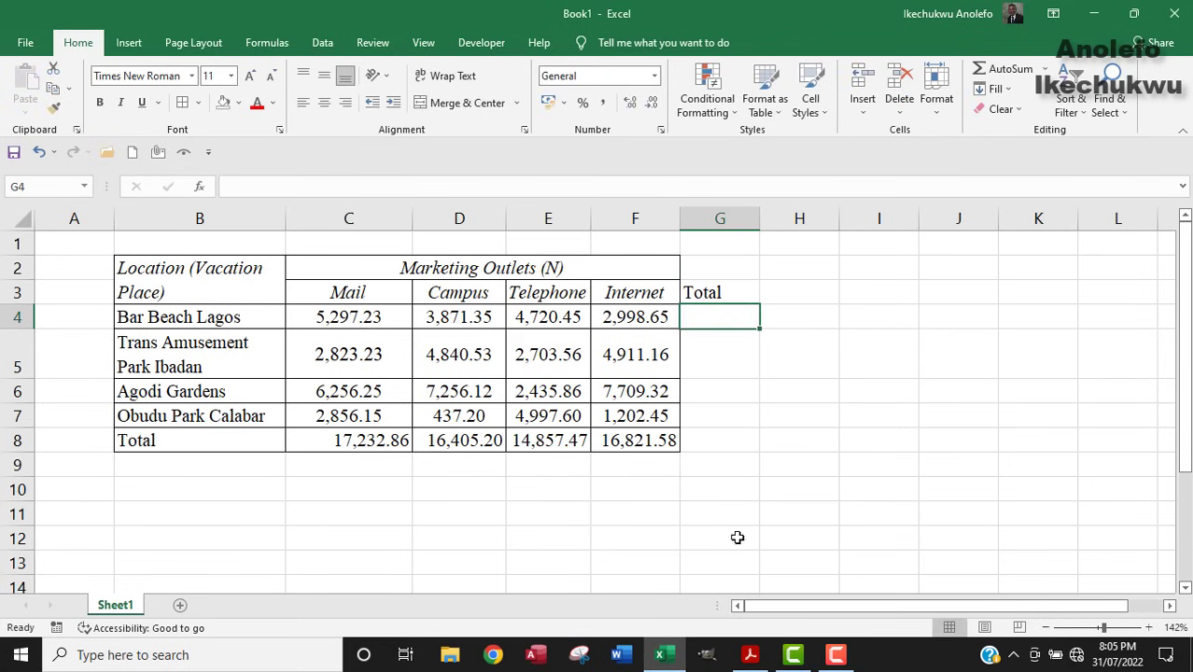
{"action": "left_click", "coordinate": [747, 657]}
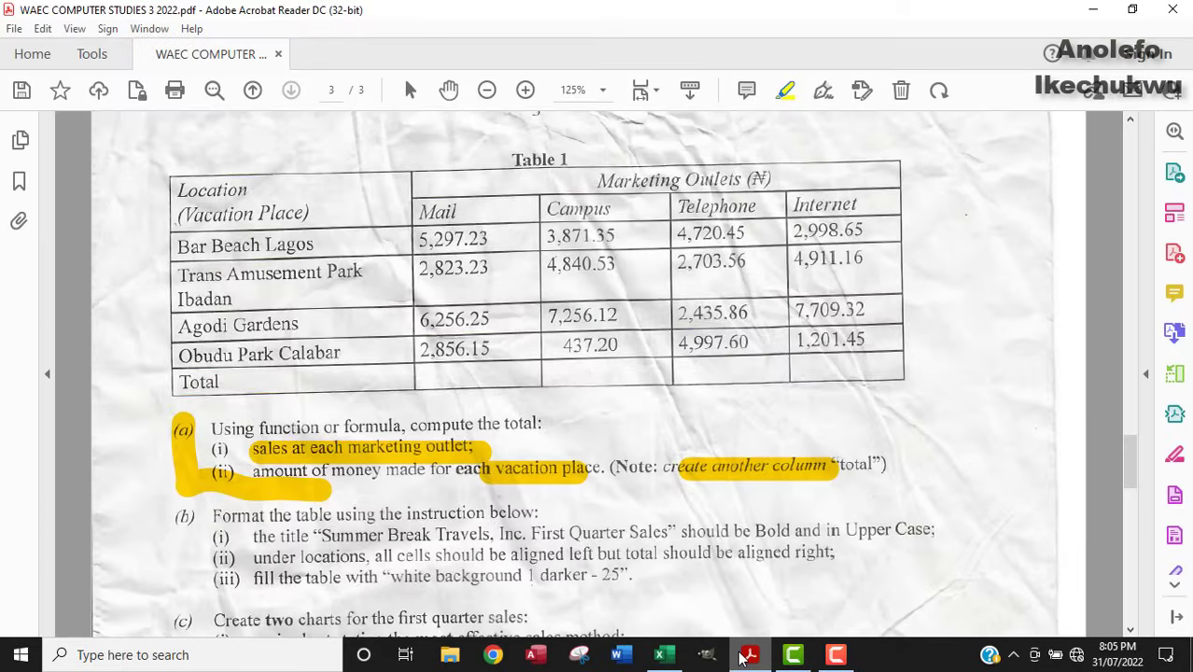
{"action": "left_click", "coordinate": [662, 654]}
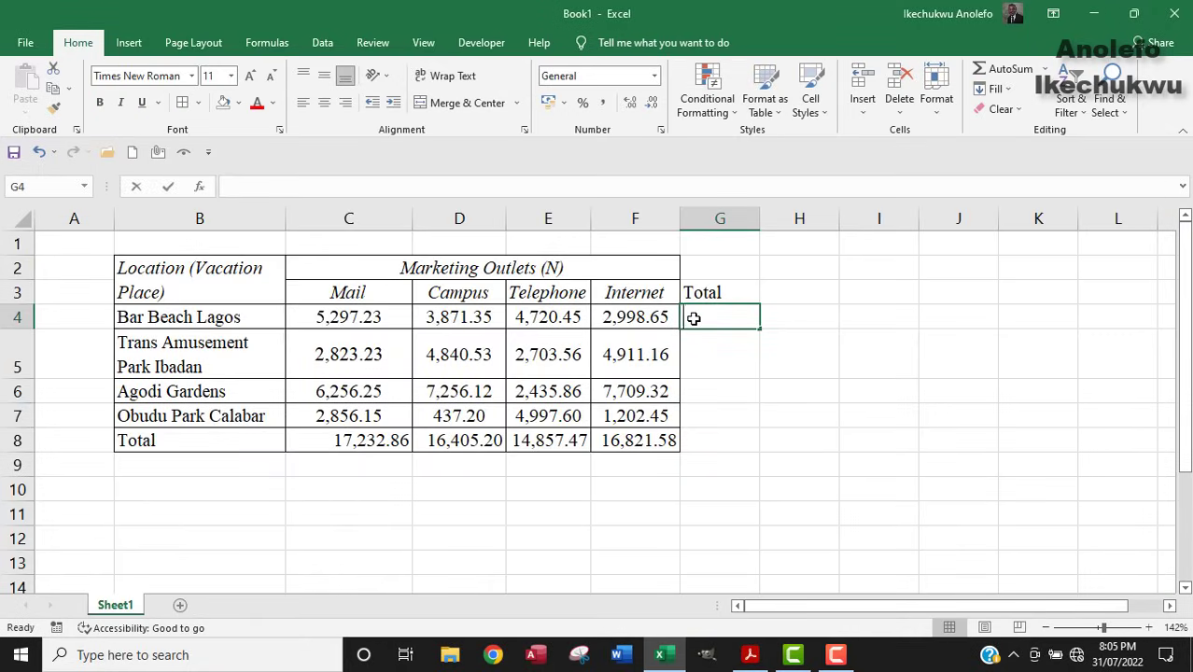
Enter =SUM(C4:F4) in G4 and fill it down to G7 for each location's total.
{"action": "type", "text": "=sum"}
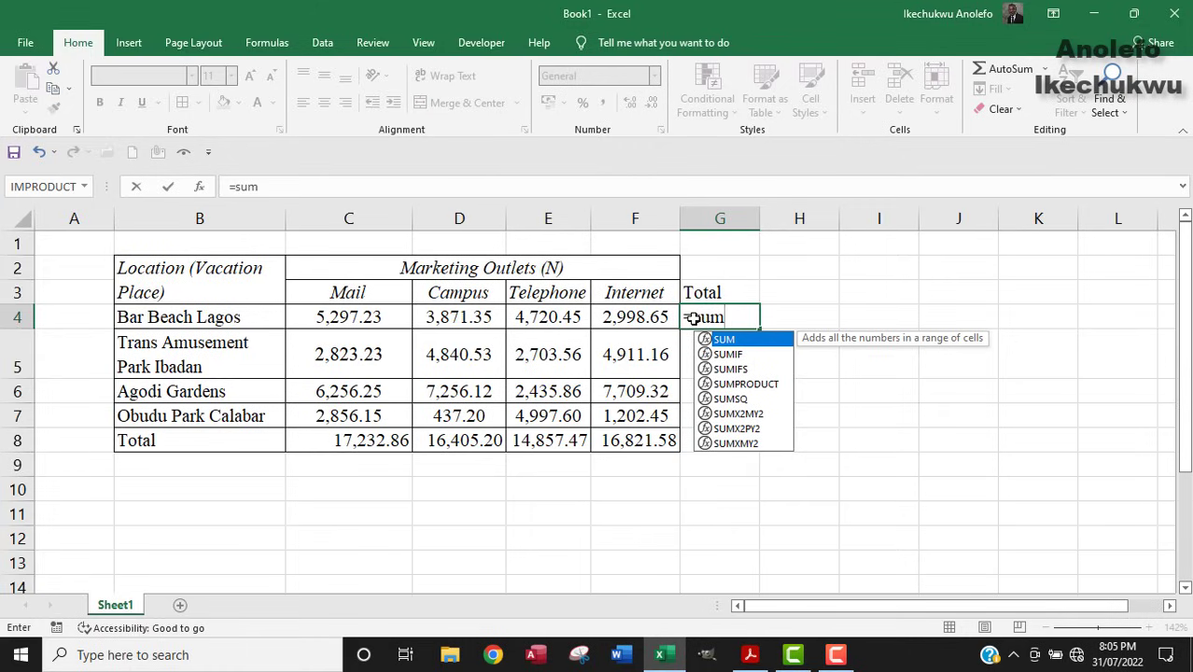
{"action": "type", "text": "("}
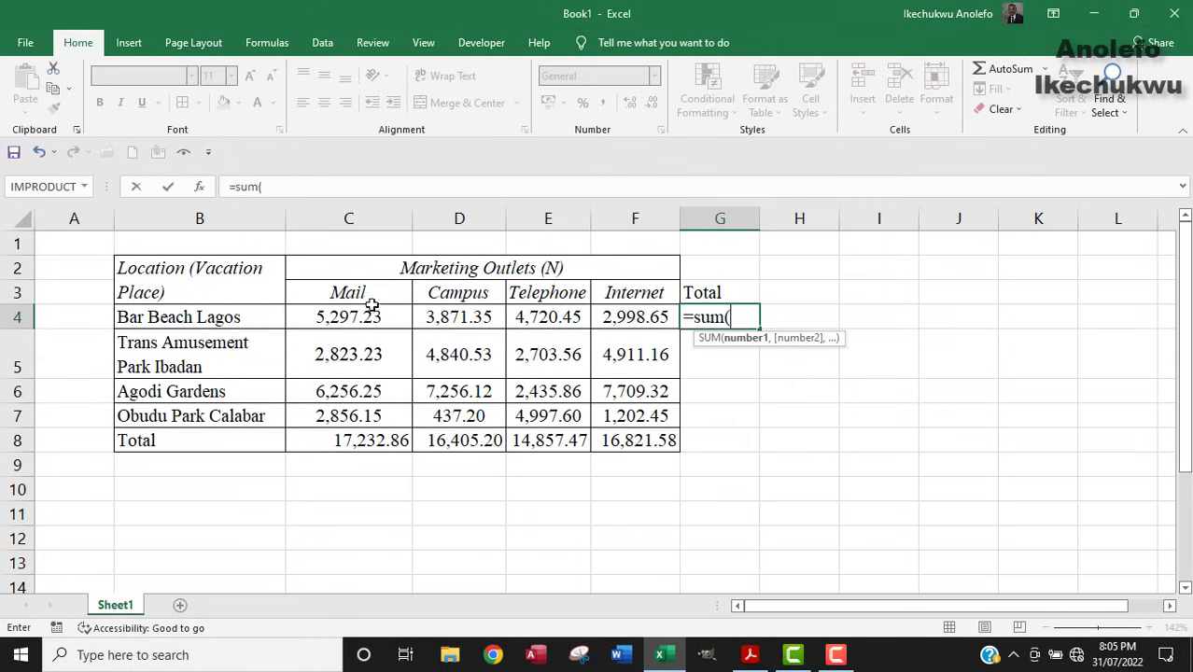
{"action": "left_click_drag", "start_coordinate": [341, 315], "coordinate": [619, 315]}
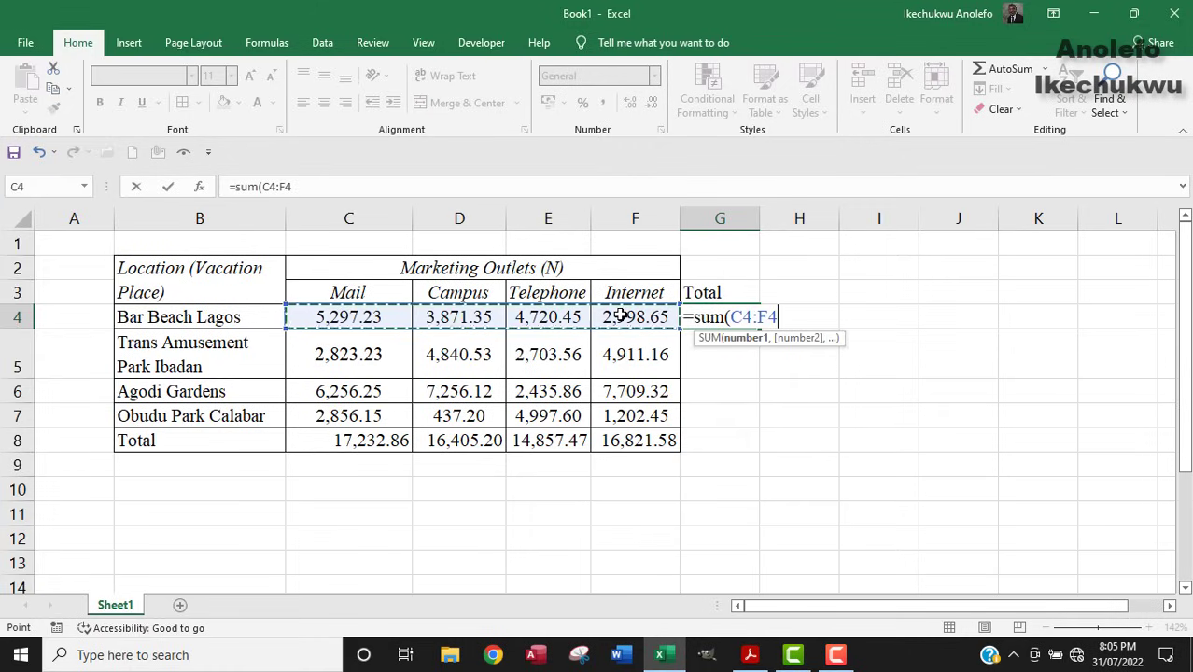
{"action": "key", "text": "Return"}
{"action": "left_click", "coordinate": [706, 322]}
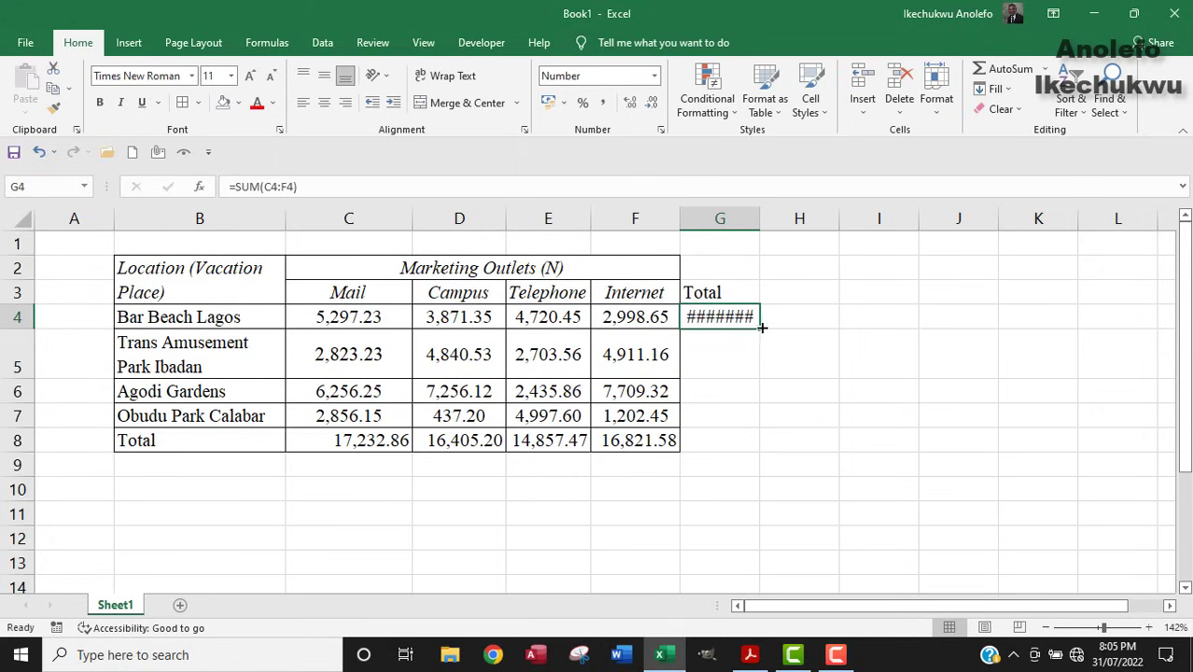
{"action": "left_click_drag", "start_coordinate": [760, 332], "coordinate": [748, 421]}
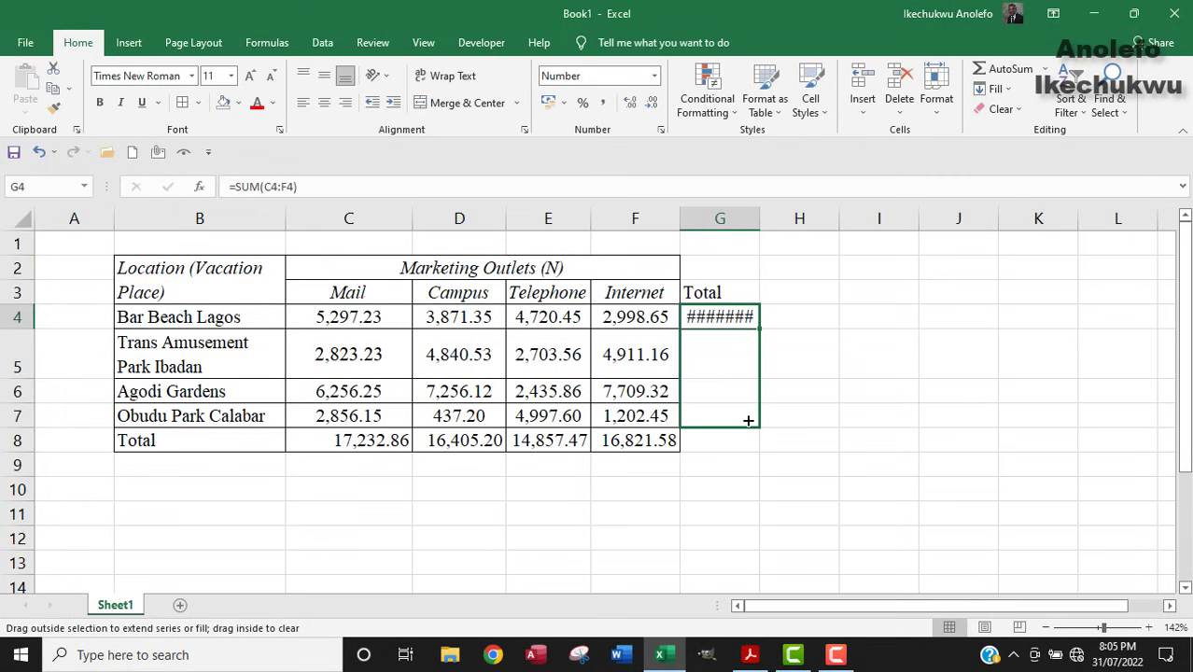
{"action": "left_click_drag", "start_coordinate": [748, 421], "coordinate": [748, 421]}
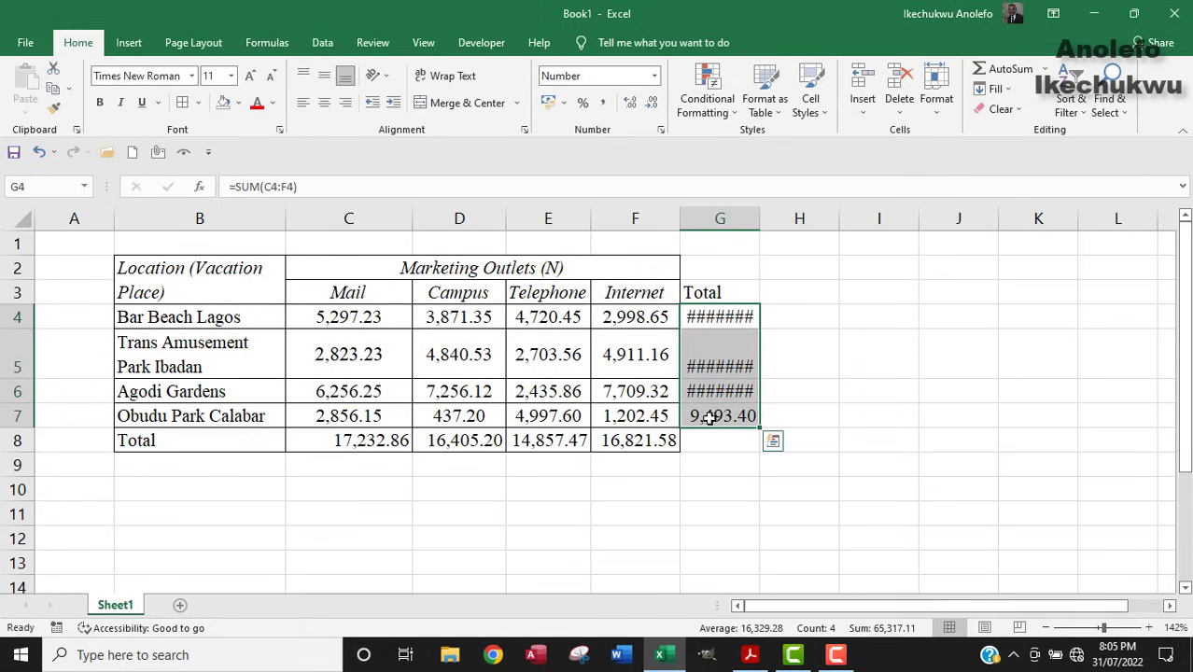
{"action": "left_click", "coordinate": [704, 441]}
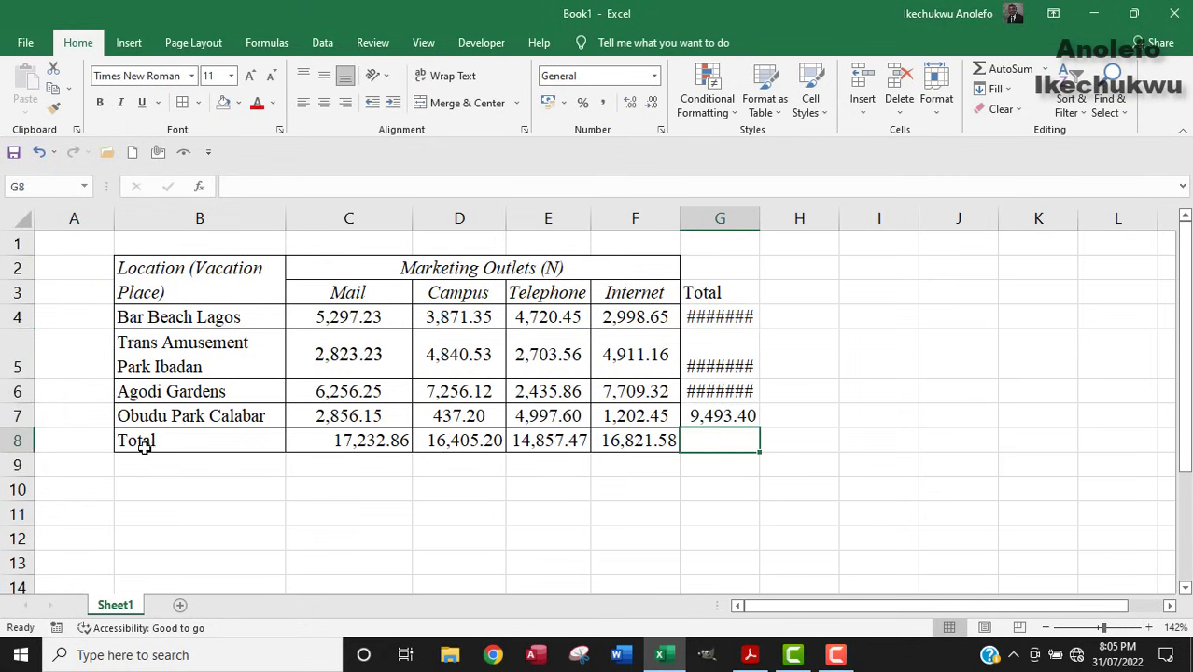
Autofit column G to show all totals and middle-align the G5 total.
{"action": "left_click", "coordinate": [322, 441]}
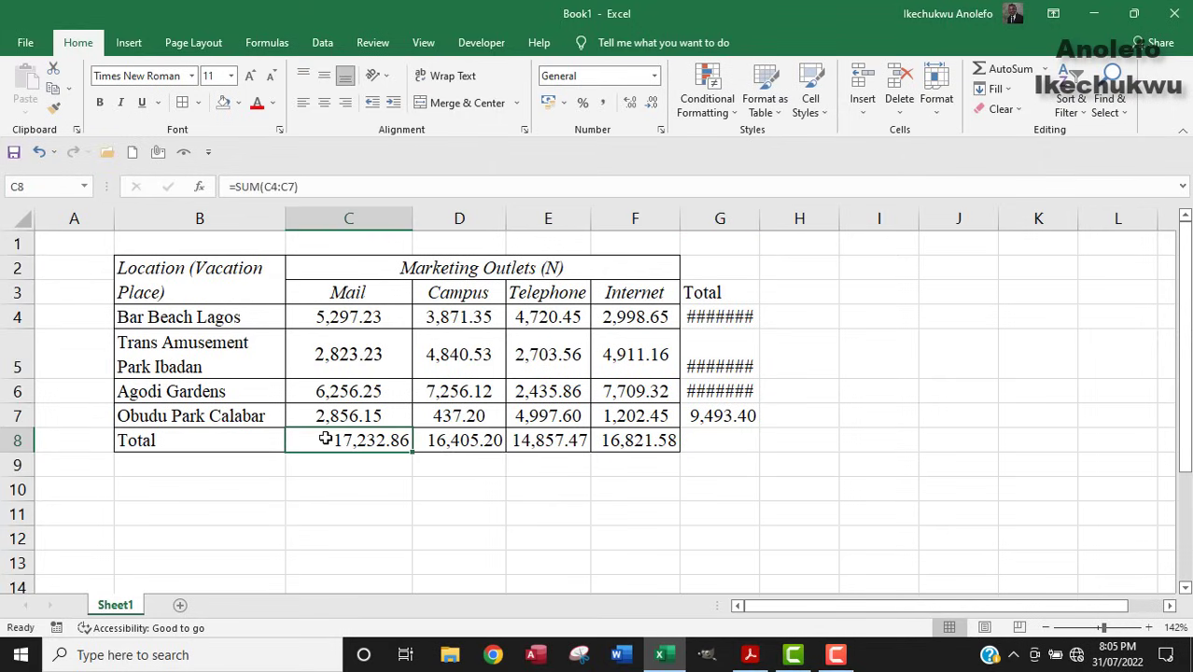
{"action": "double_click", "coordinate": [759, 219]}
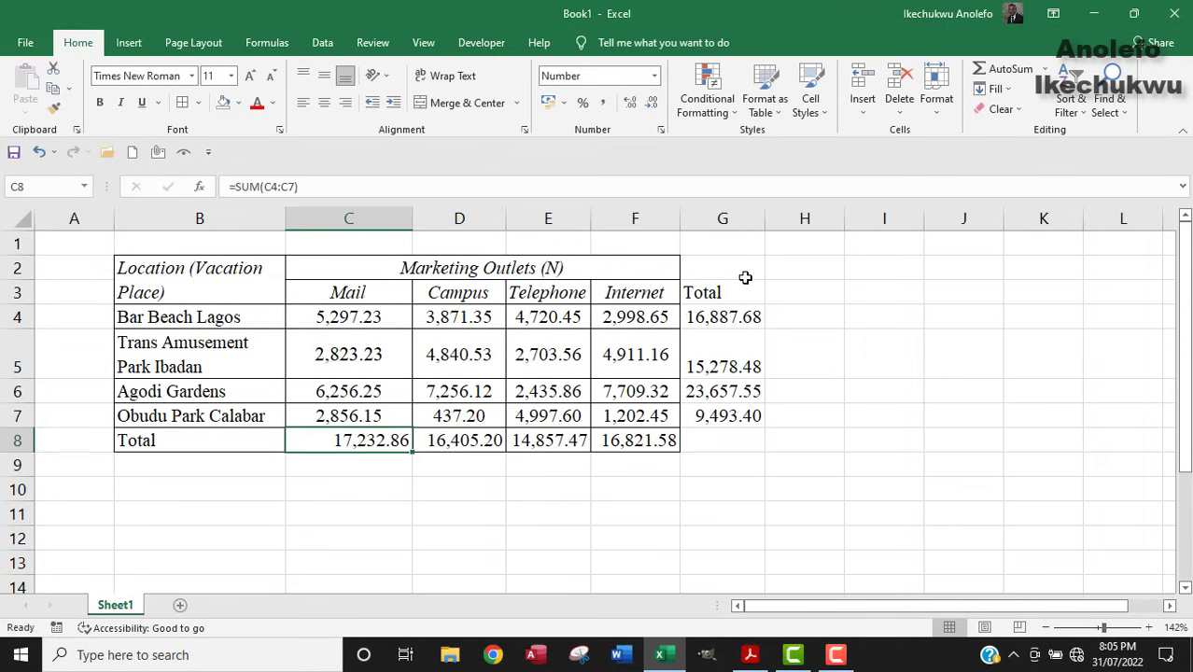
{"action": "left_click", "coordinate": [711, 367]}
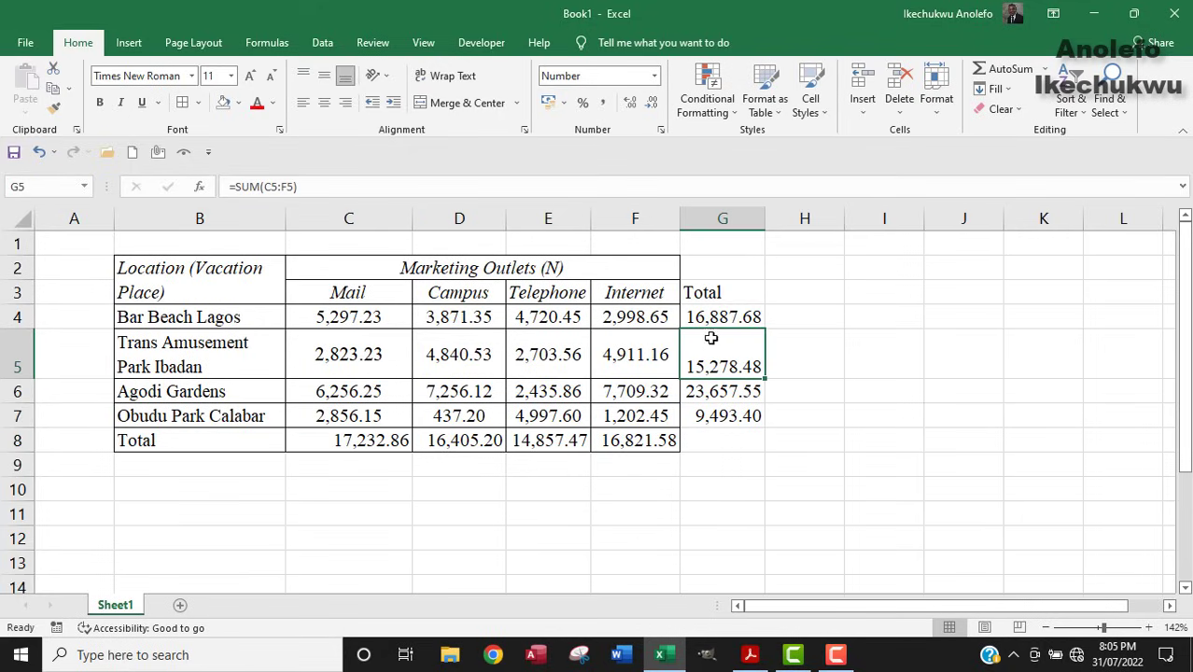
{"action": "left_click", "coordinate": [324, 75]}
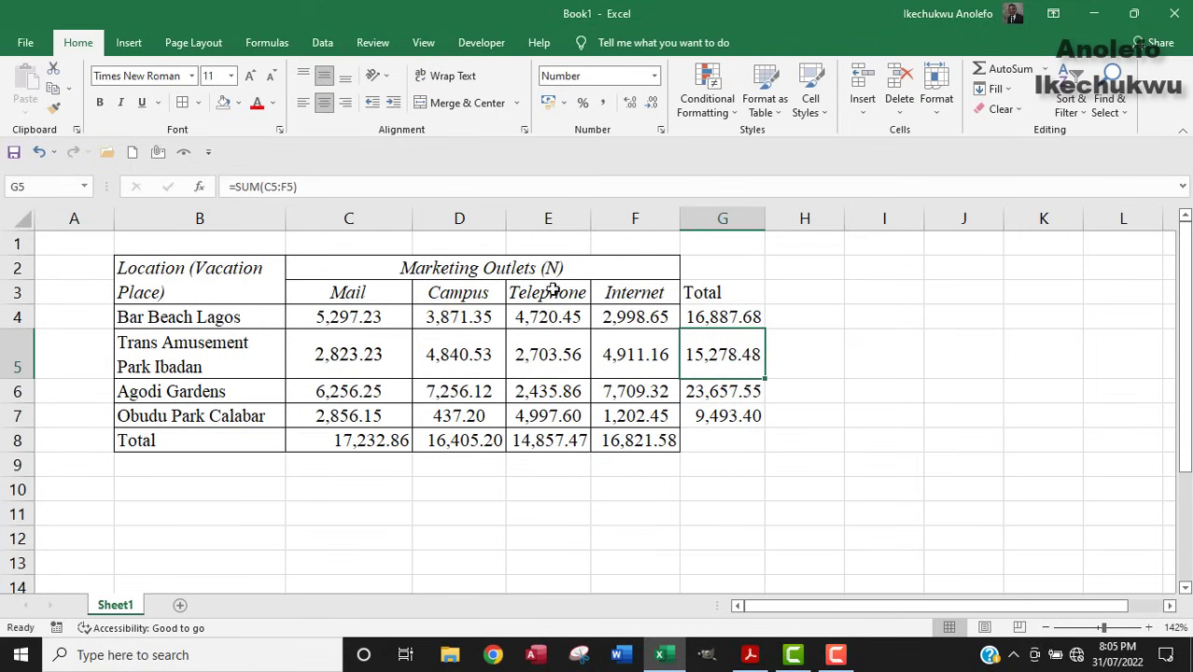
{"action": "left_click_drag", "start_coordinate": [695, 266], "coordinate": [718, 437]}
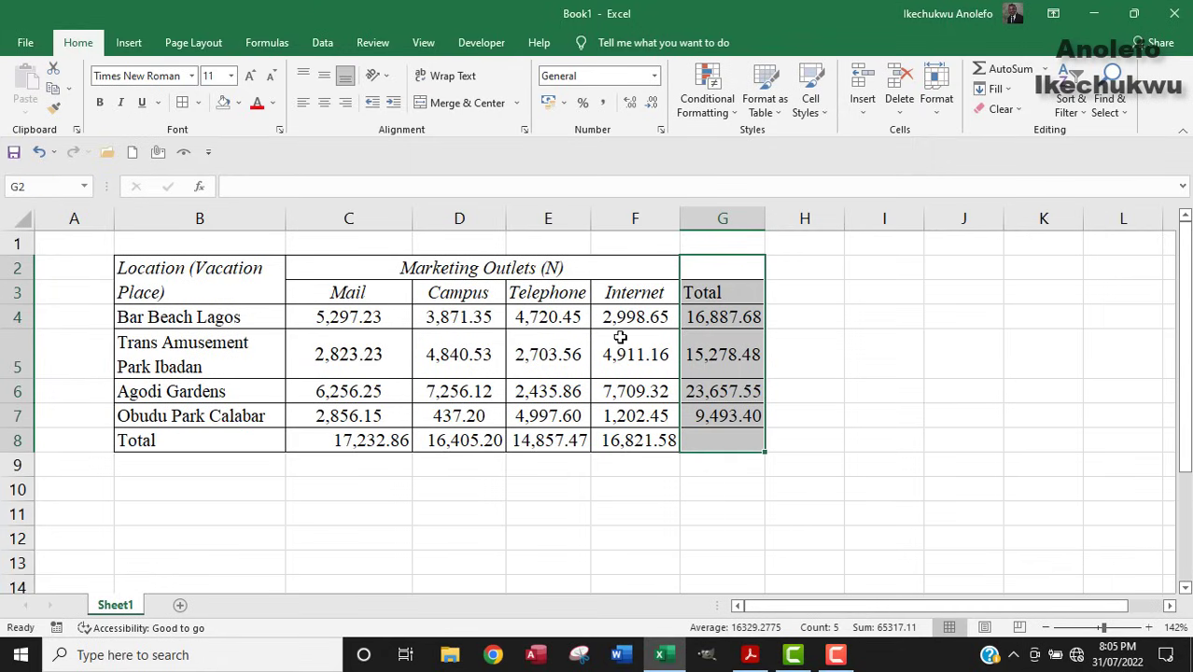
Italicise the Total heading in G3 to match the other headings.
{"action": "left_click", "coordinate": [714, 317]}
{"action": "left_click", "coordinate": [714, 292]}
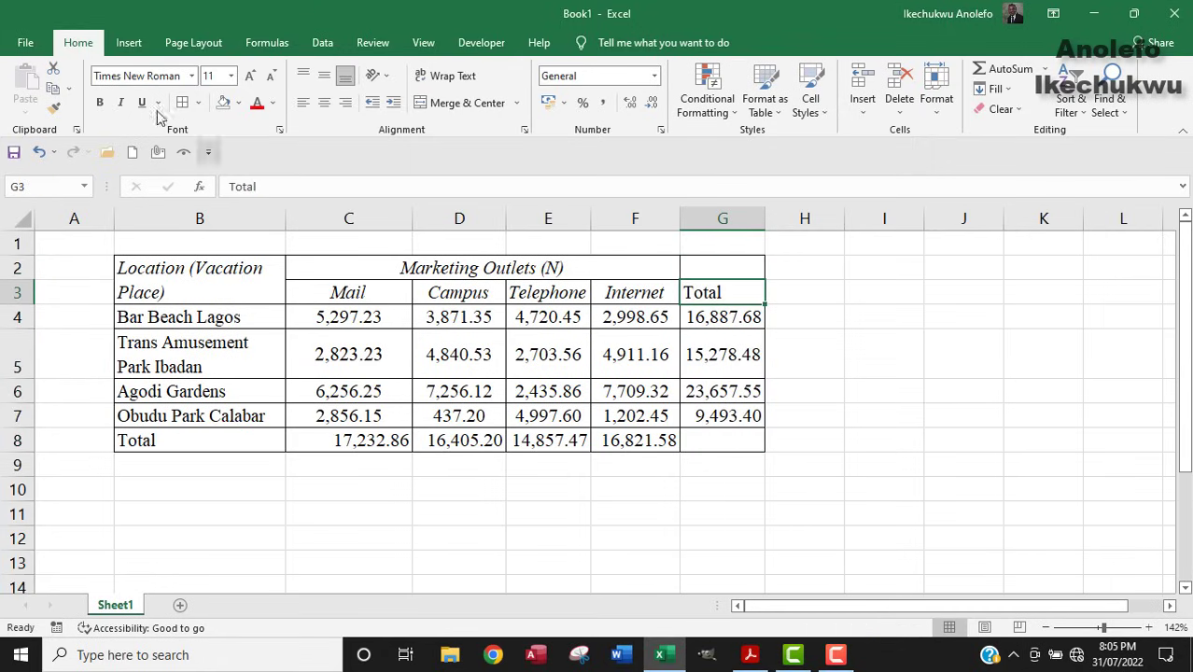
{"action": "left_click", "coordinate": [121, 103]}
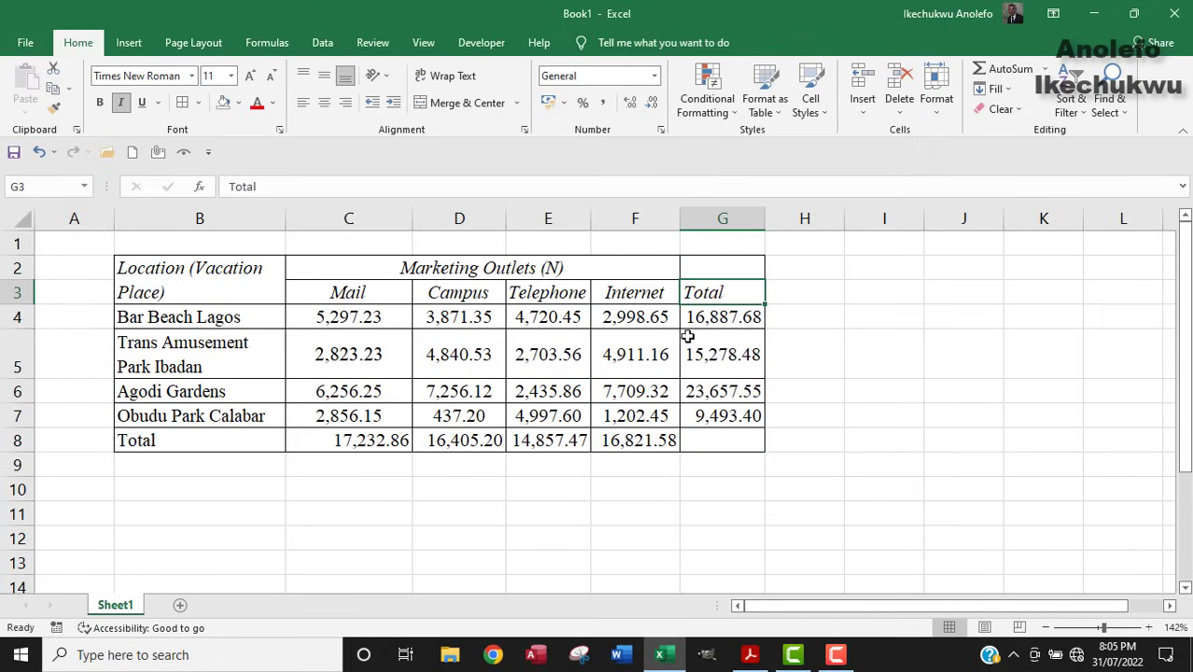
Re-merge the Marketing Outlets (N) heading so it spans C2 through G2.
{"action": "left_click", "coordinate": [668, 266]}
{"action": "left_click_drag", "start_coordinate": [667, 266], "coordinate": [697, 266]}
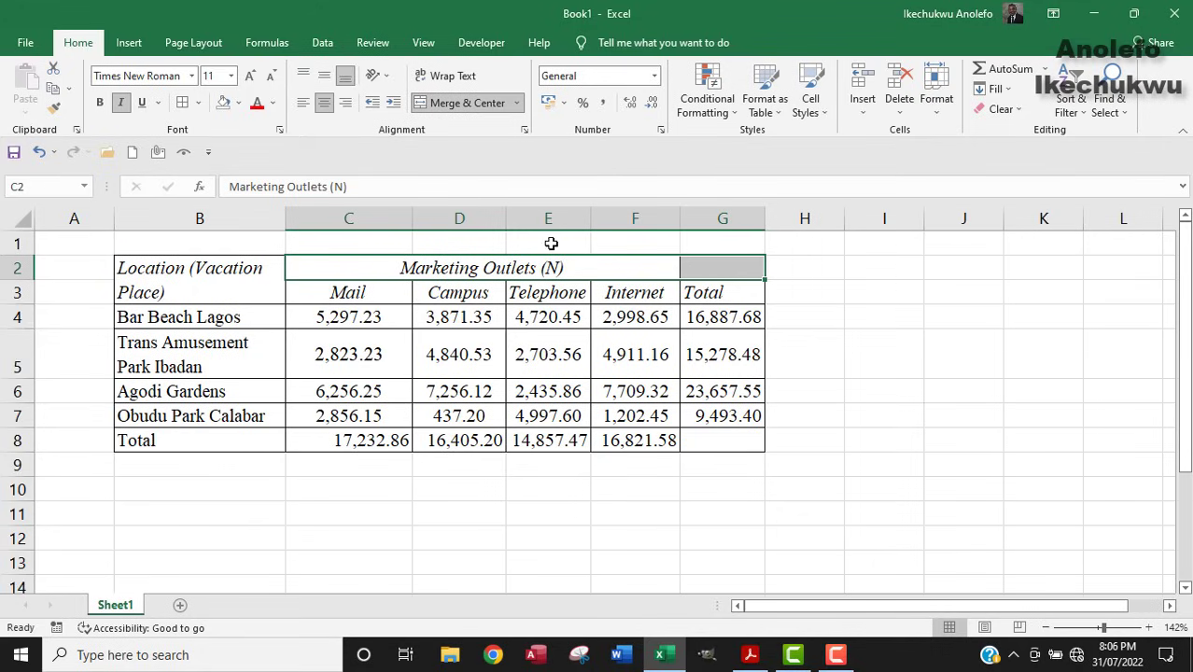
{"action": "left_click", "coordinate": [457, 102]}
{"action": "left_click", "coordinate": [462, 102]}
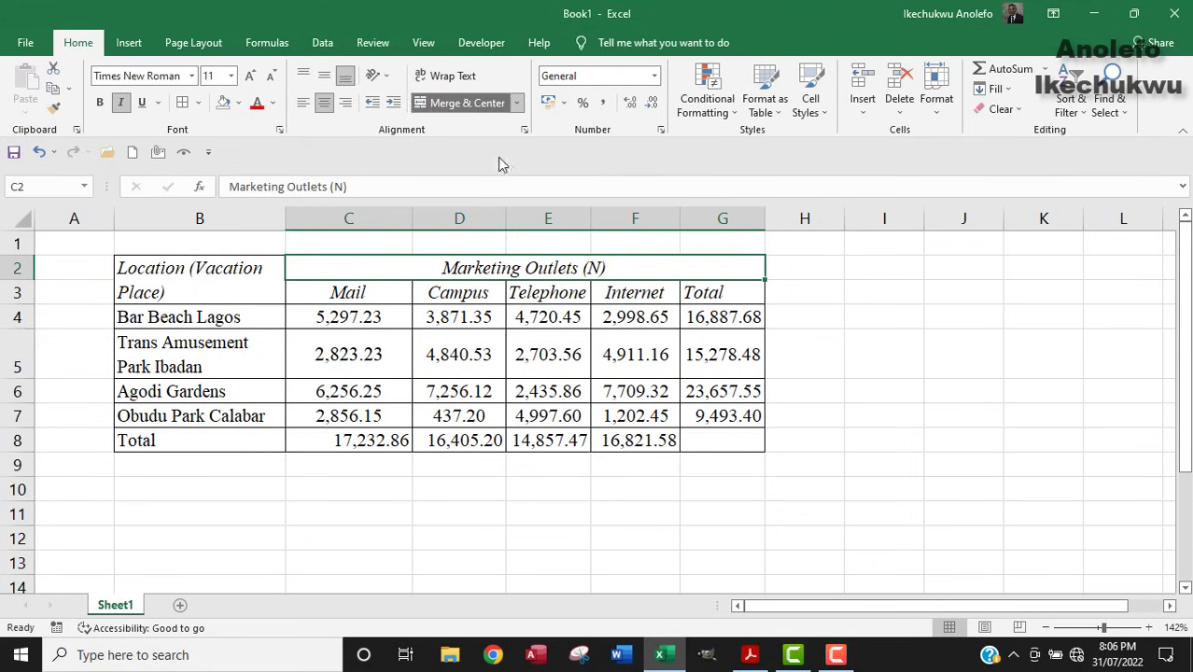
{"action": "left_click", "coordinate": [644, 319]}
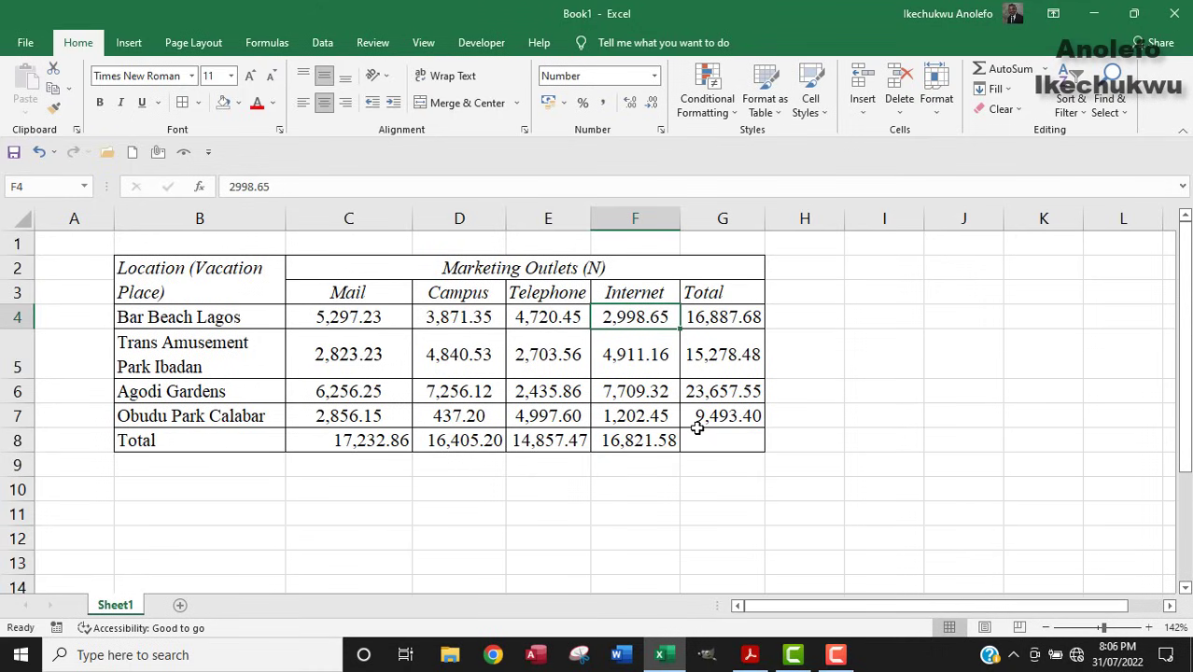
{"action": "left_click", "coordinate": [723, 295]}
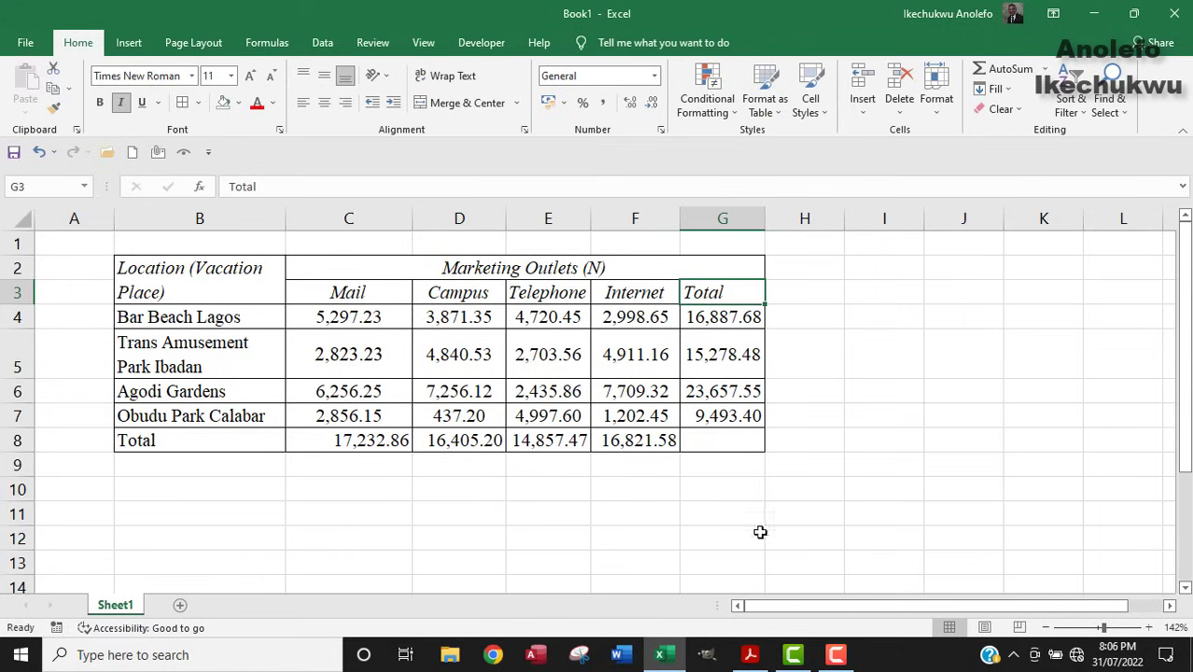
{"action": "left_click", "coordinate": [750, 654]}
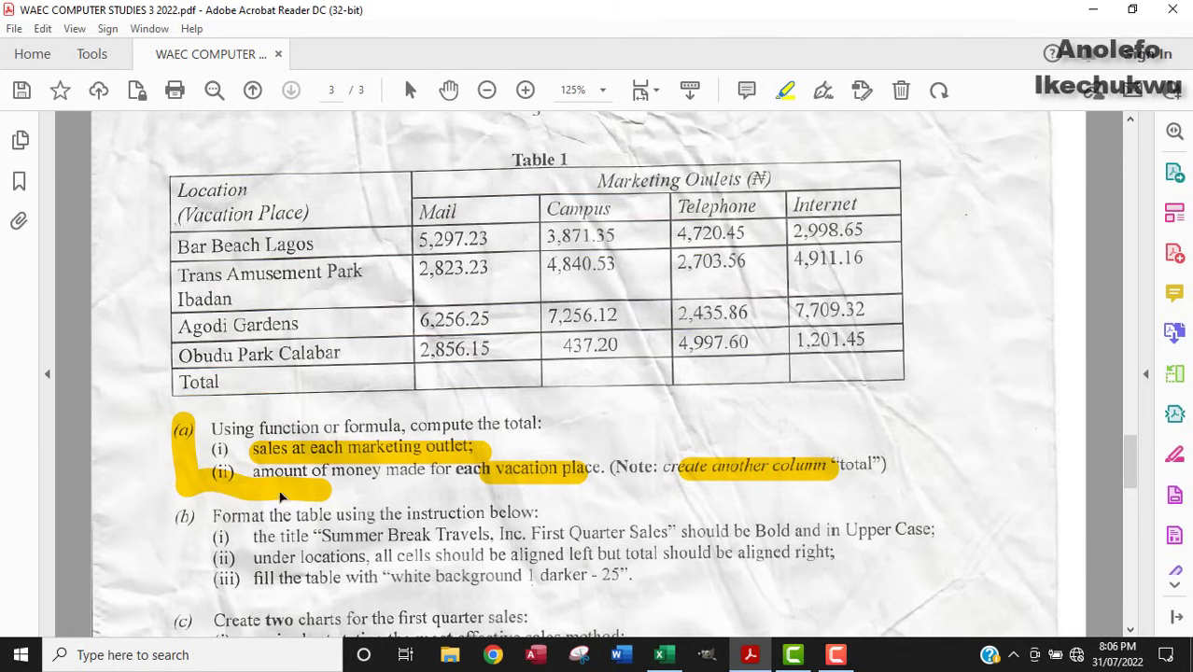
Highlight the part (a) instruction lines and the words 'the title' in part (b)(i).
{"action": "left_click_drag", "start_coordinate": [192, 431], "coordinate": [409, 431]}
{"action": "left_click_drag", "start_coordinate": [280, 471], "coordinate": [658, 468]}
{"action": "scroll", "coordinate": [527, 499], "scroll_direction": "down", "scroll_amount": 2}
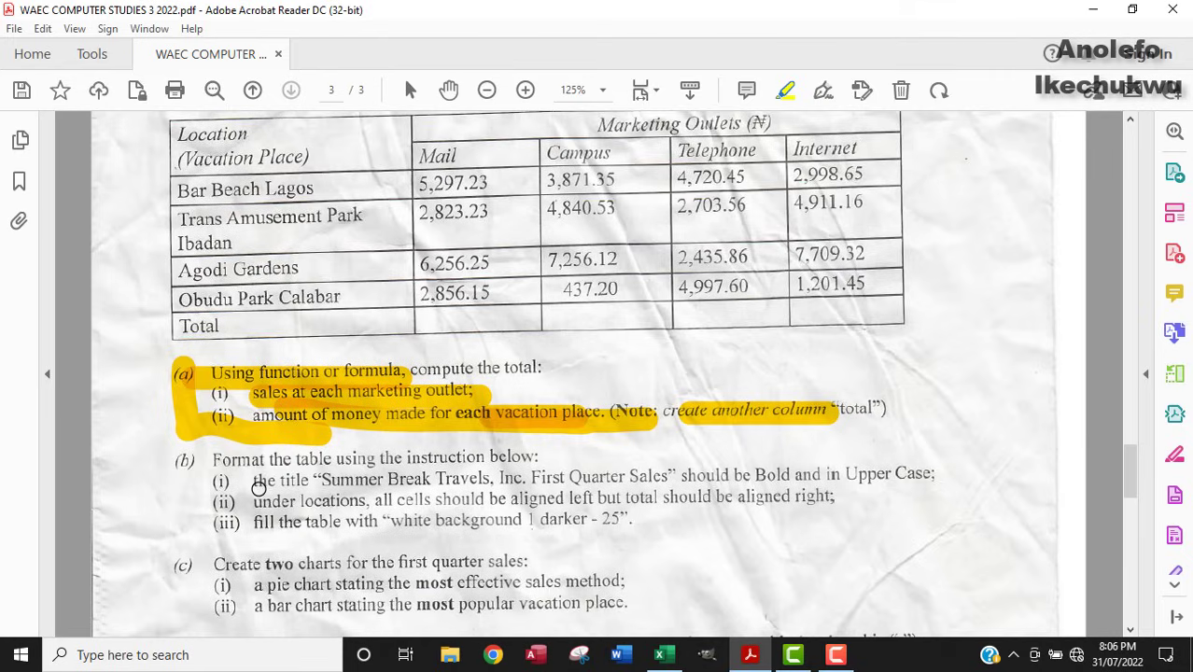
{"action": "left_click_drag", "start_coordinate": [268, 487], "coordinate": [363, 492]}
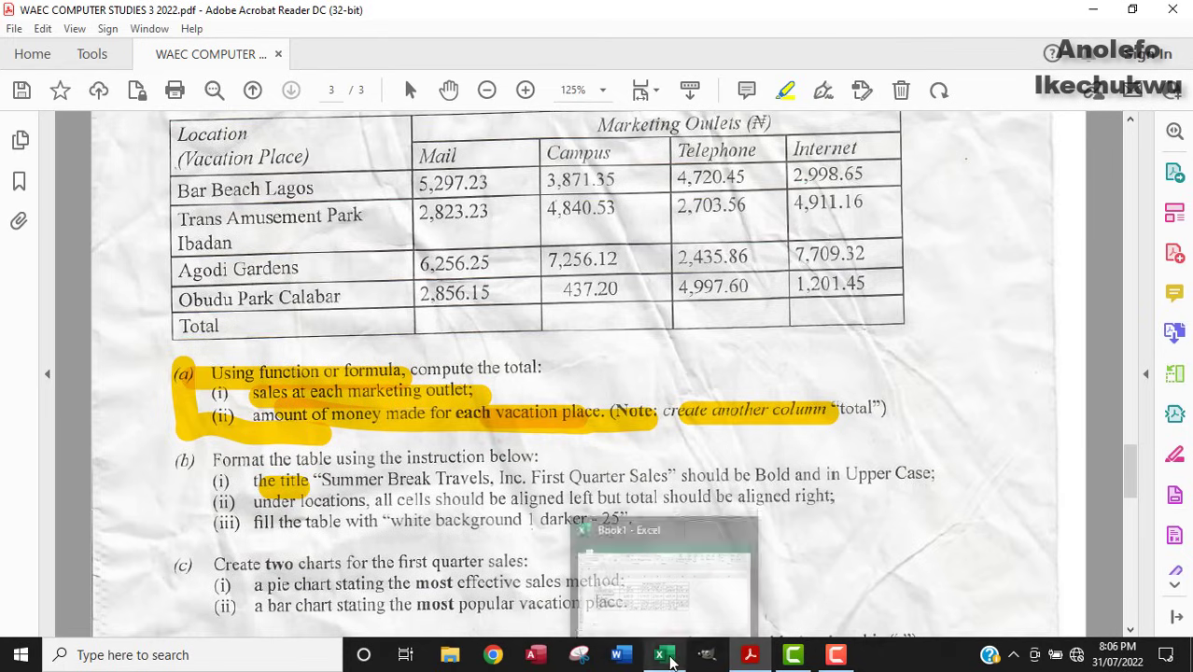
{"action": "left_click", "coordinate": [660, 654]}
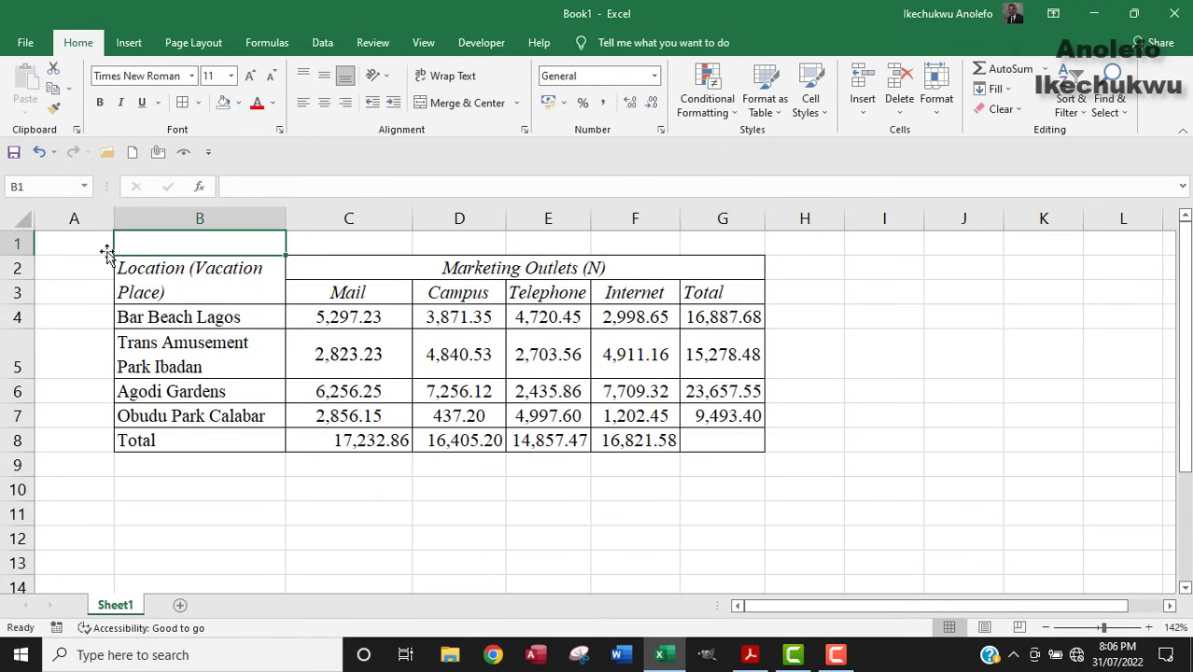
Insert a blank row at row 2 above the sales table and select cell B2.
{"action": "right_click", "coordinate": [10, 267]}
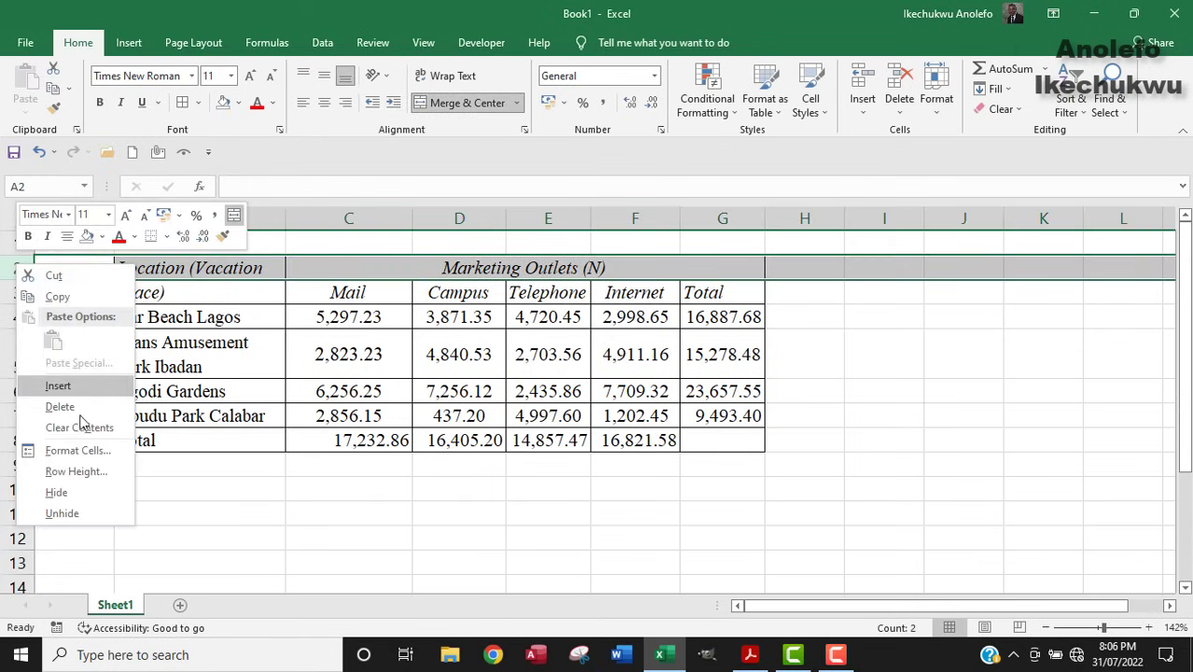
{"action": "left_click", "coordinate": [61, 386]}
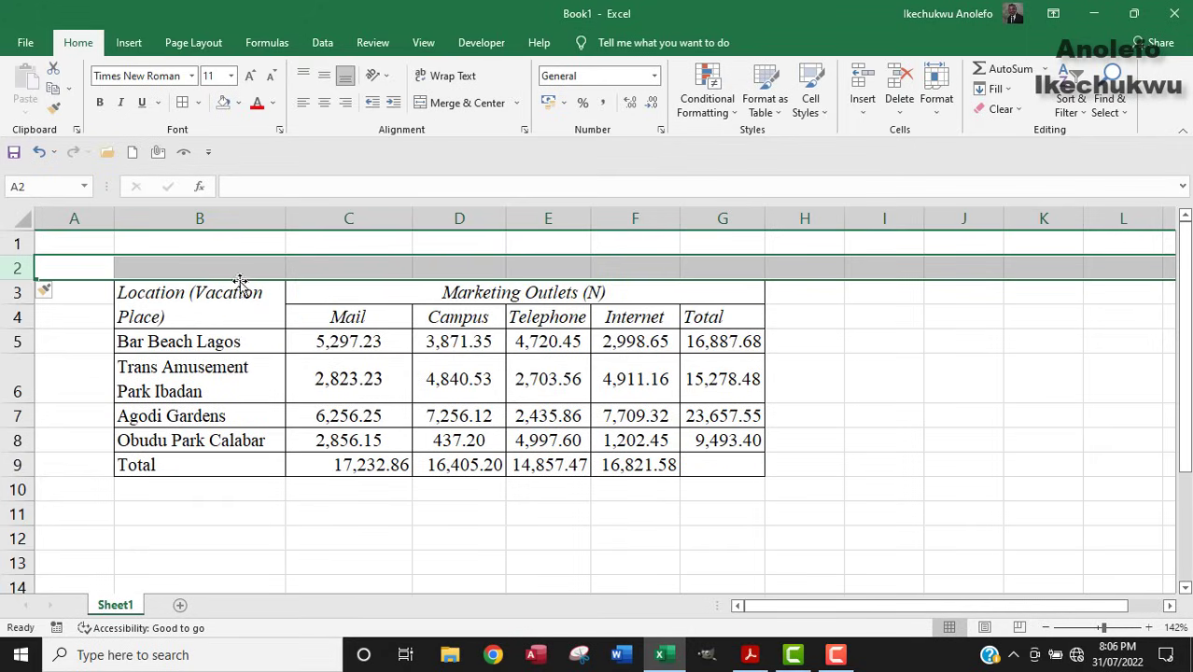
{"action": "left_click", "coordinate": [204, 263]}
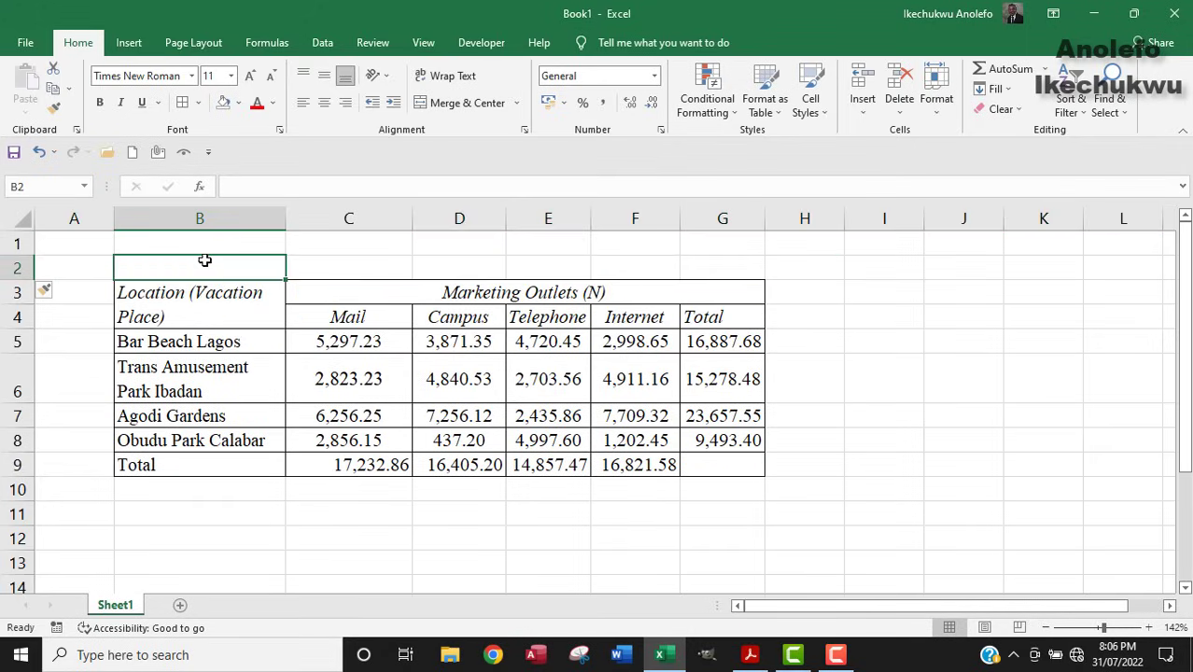
{"action": "left_click", "coordinate": [17, 244]}
{"action": "left_click", "coordinate": [191, 263]}
Start the B2 title with 'SUMMER BREAK', checking the wording against the PDF.
{"action": "type", "text": "SUM"}
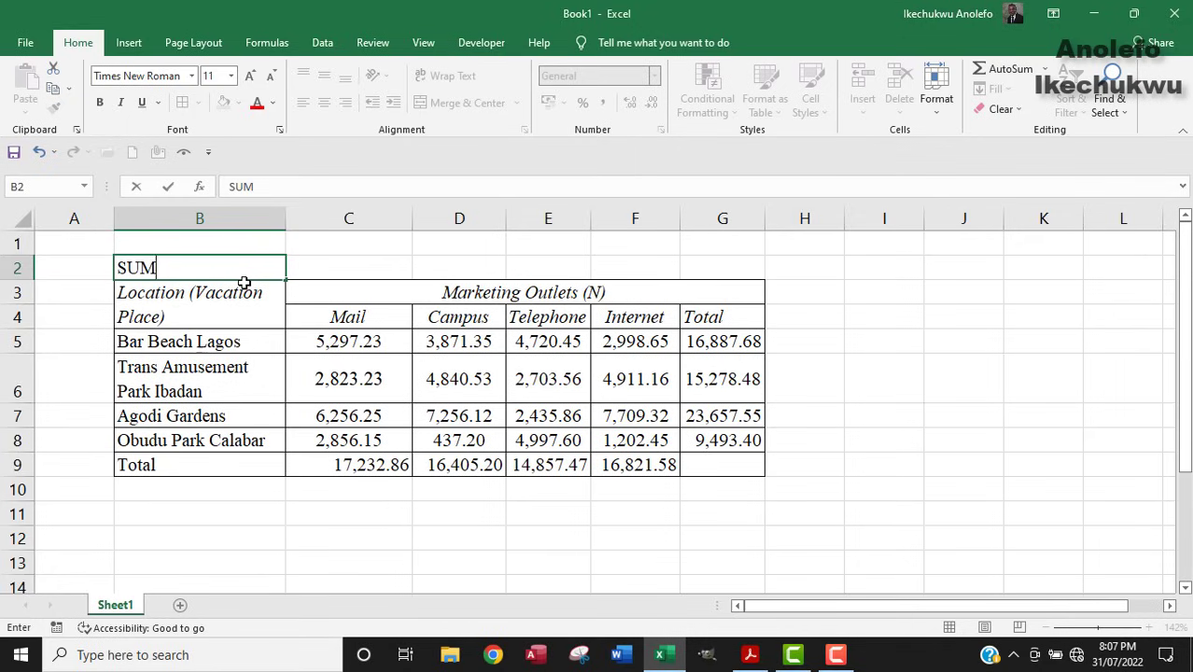
{"action": "type", "text": "MER TE"}
{"action": "key", "text": "BackSpace"}
{"action": "key", "text": "BackSpace"}
{"action": "type", "text": "BER"}
{"action": "key", "text": "BackSpace"}
{"action": "key", "text": "BackSpace"}
{"action": "type", "text": "REAK"}
{"action": "left_click", "coordinate": [750, 654]}
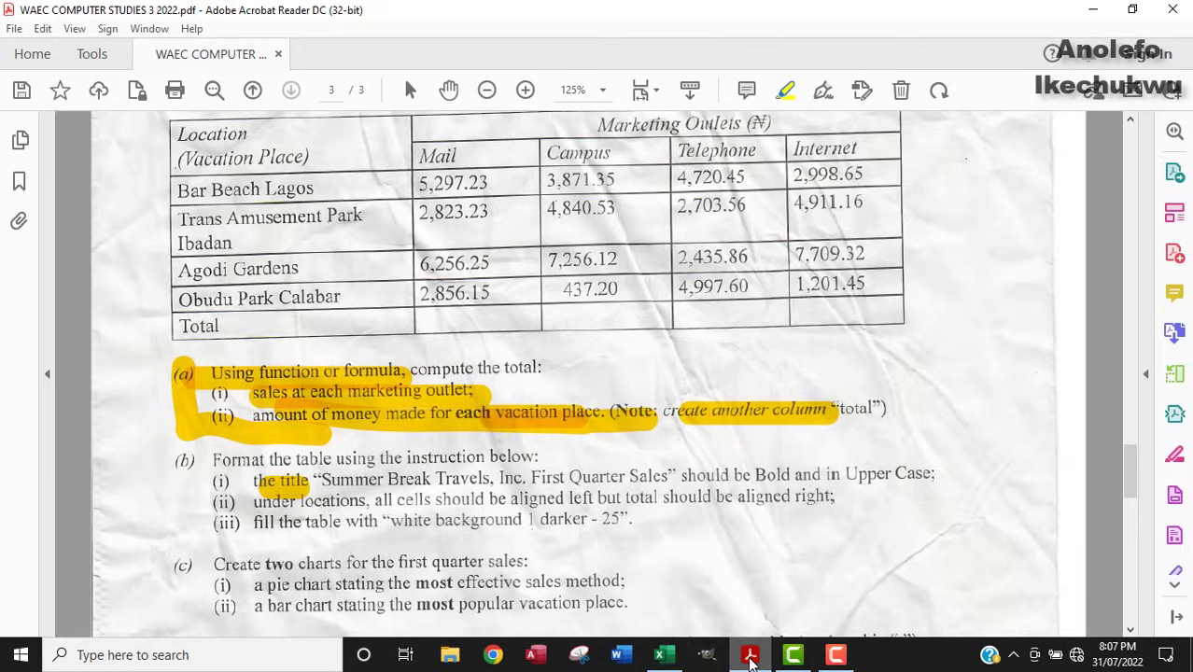
{"action": "left_click", "coordinate": [662, 654]}
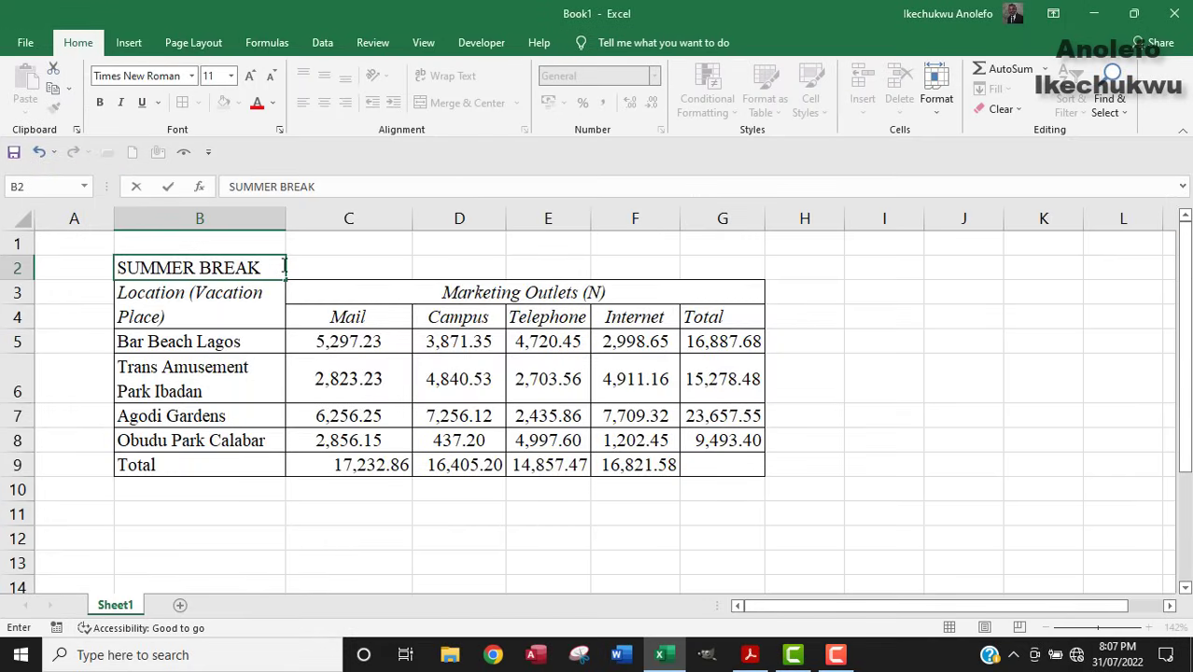
Complete the title with 'TRAVELS, INC. FIRST QUARTER SALES'.
{"action": "type", "text": "TRAVA"}
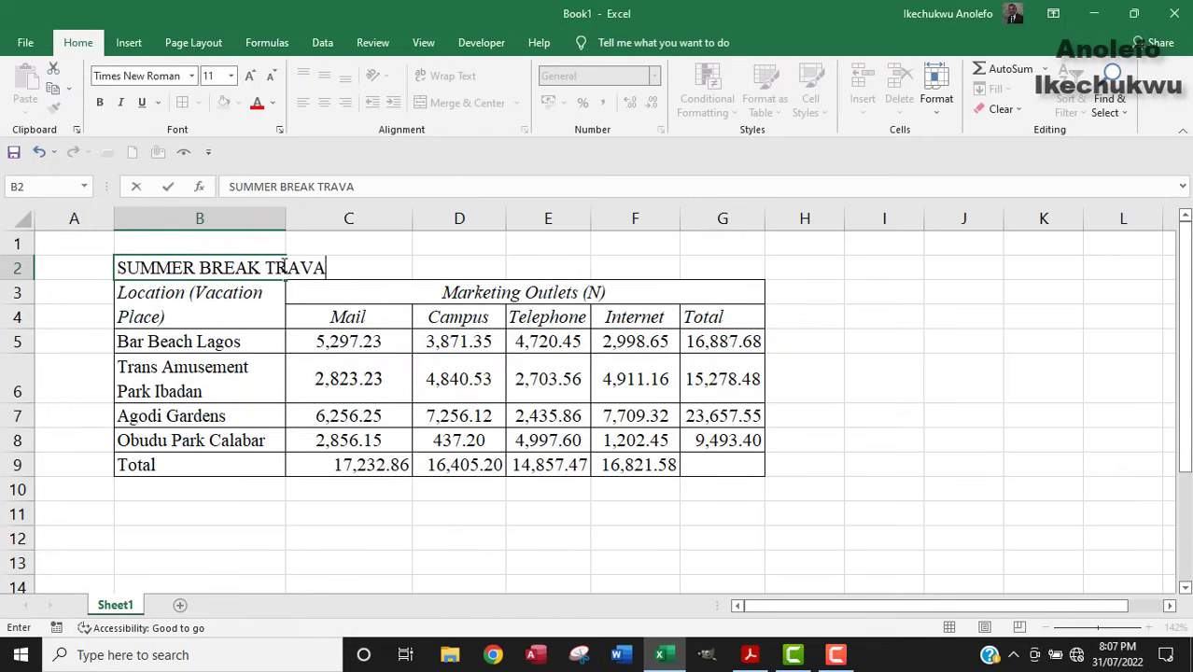
{"action": "type", "text": "L"}
{"action": "type", "text": "S"}
{"action": "type", "text": "IN"}
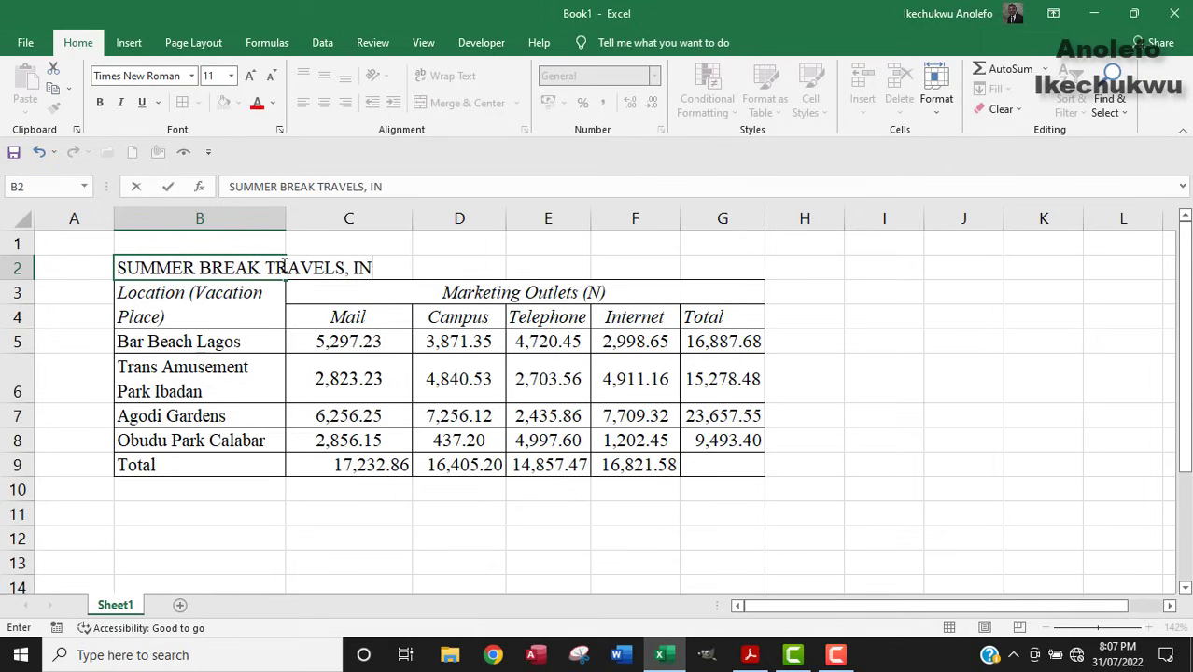
{"action": "type", "text": "C. FIRST Q"}
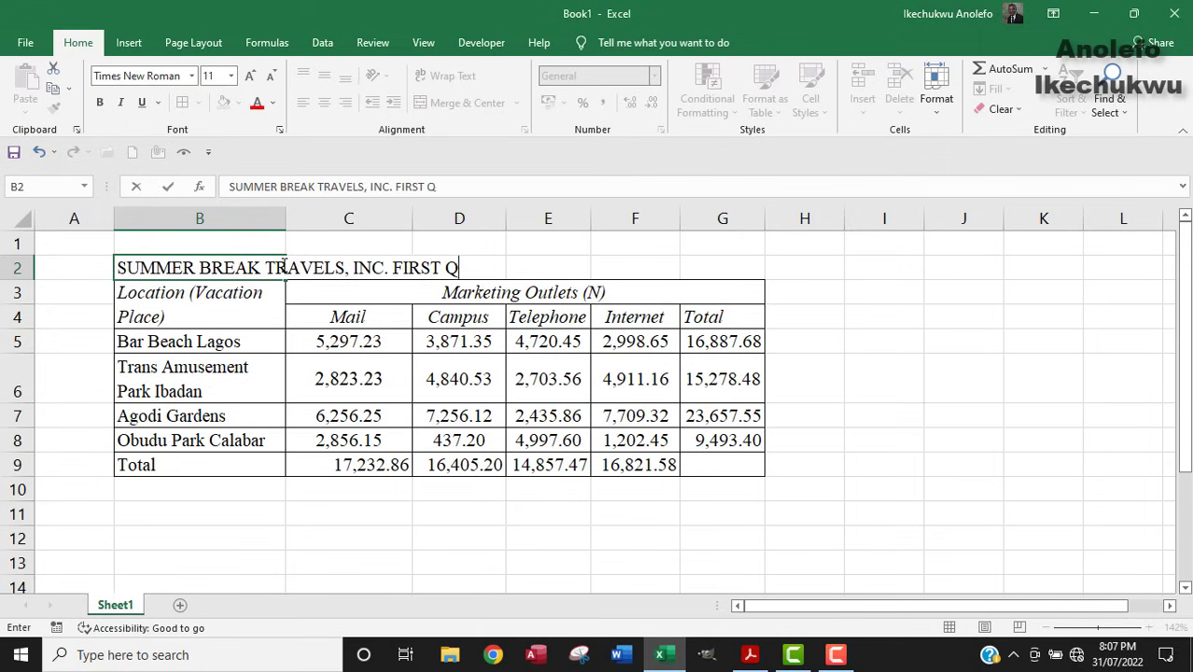
{"action": "type", "text": "UARTER SALES"}
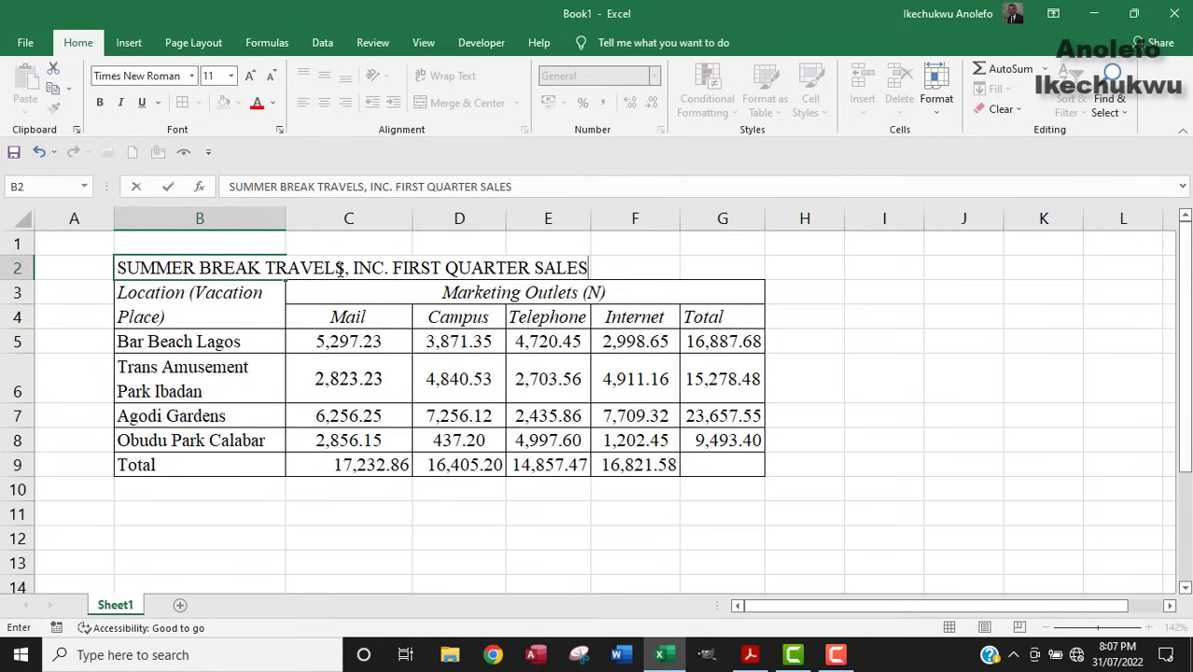
{"action": "left_click", "coordinate": [752, 654]}
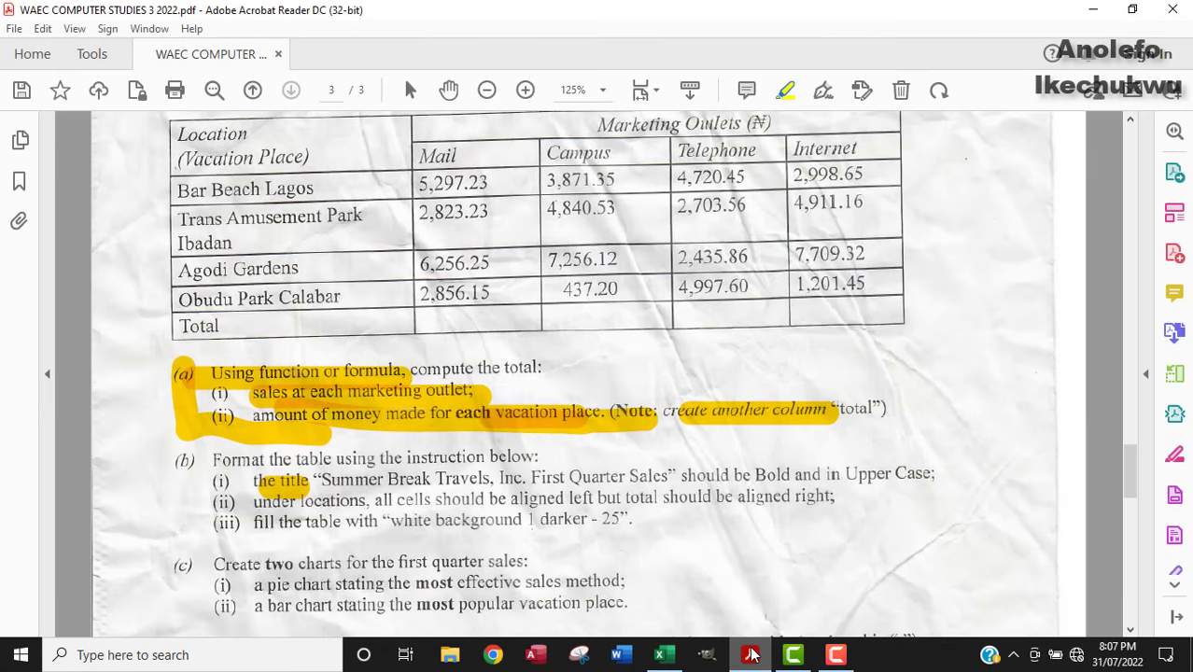
{"action": "left_click", "coordinate": [752, 654]}
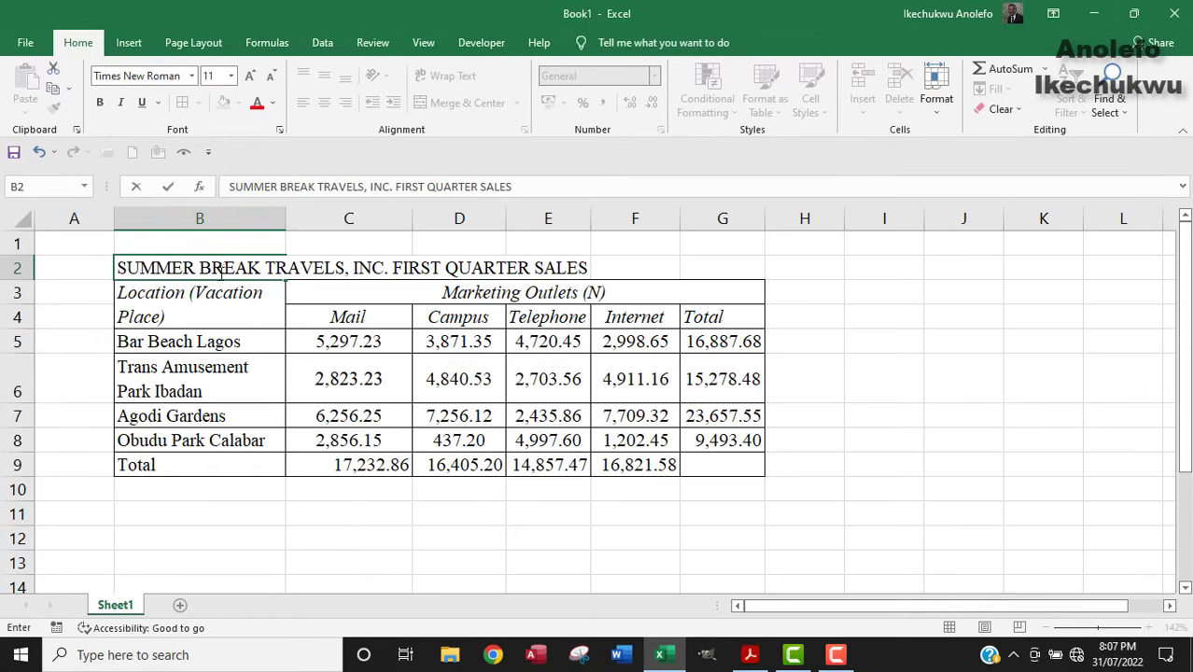
Merge and centre the title across B2:G2 and make it bold.
{"action": "left_click", "coordinate": [374, 297]}
{"action": "left_click", "coordinate": [194, 265]}
{"action": "left_click_drag", "start_coordinate": [373, 270], "coordinate": [726, 271]}
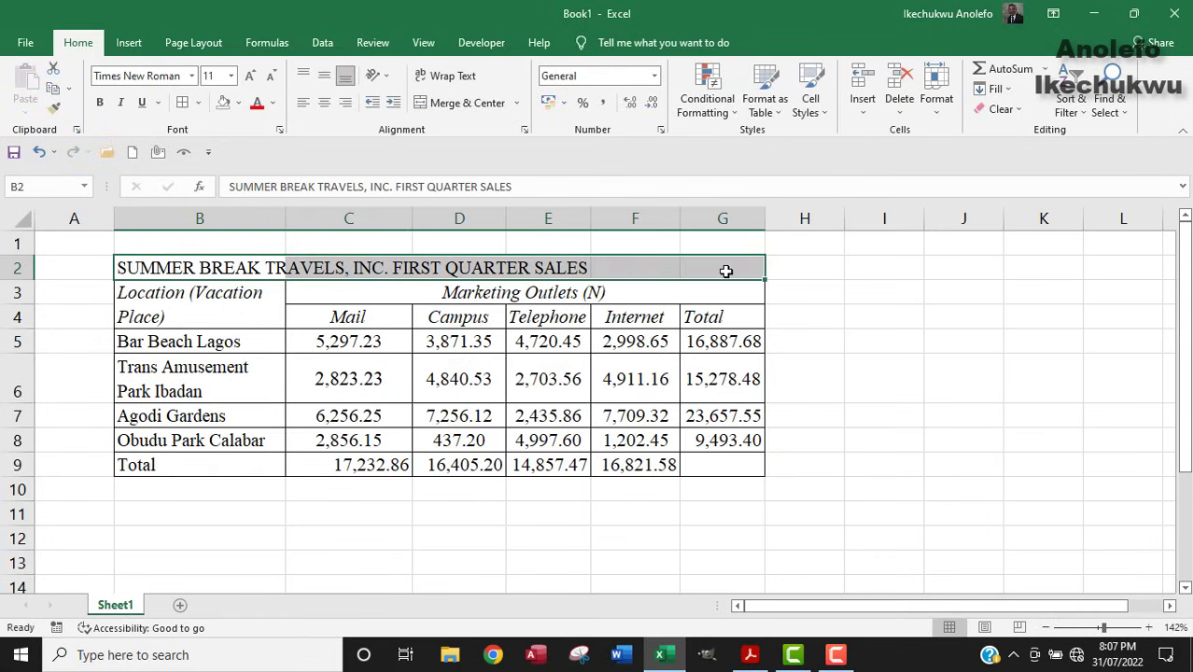
{"action": "left_click", "coordinate": [468, 104]}
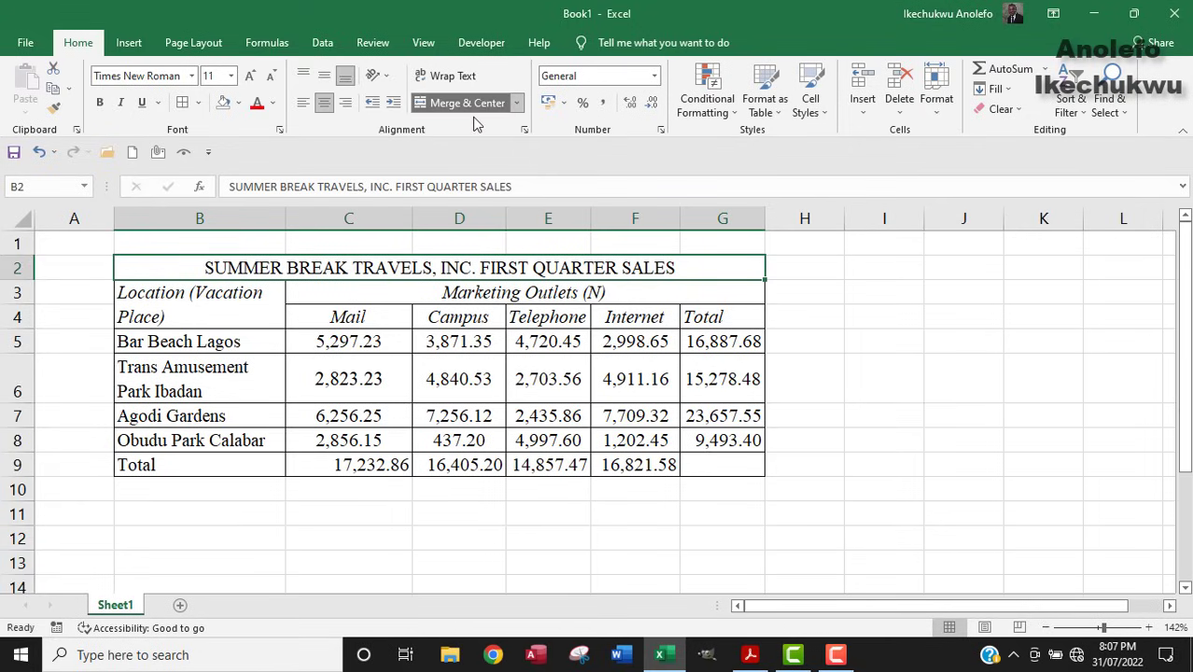
{"action": "left_click", "coordinate": [104, 107]}
{"action": "left_click", "coordinate": [571, 317]}
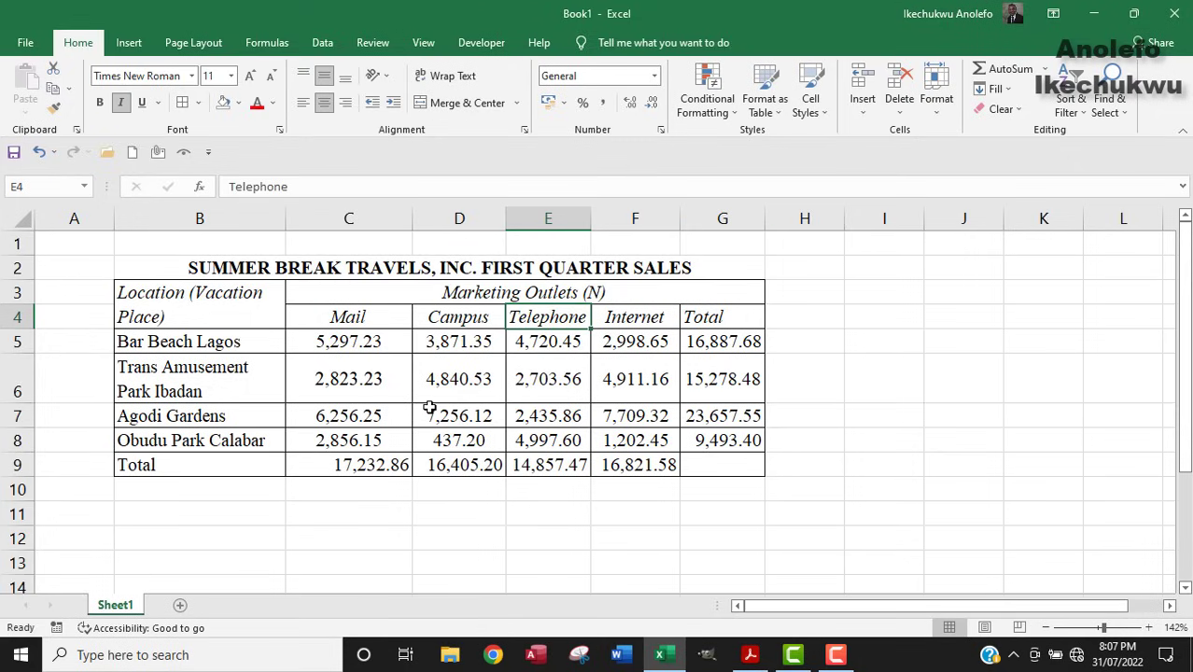
{"action": "left_click", "coordinate": [153, 269]}
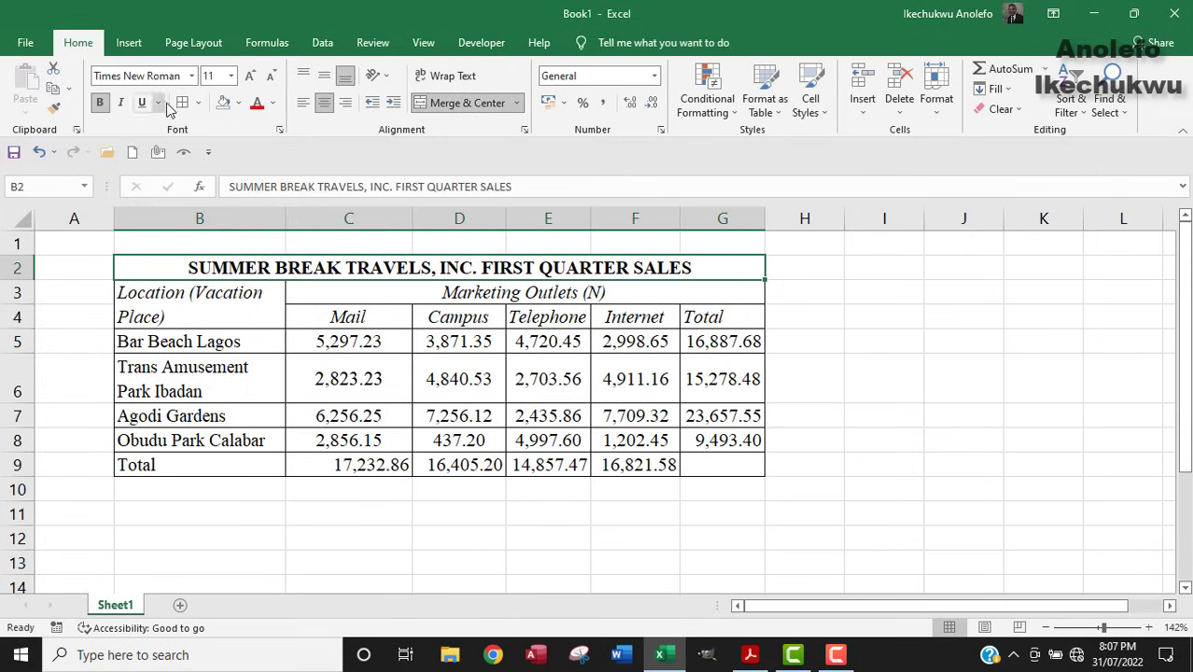
{"action": "left_click", "coordinate": [315, 300]}
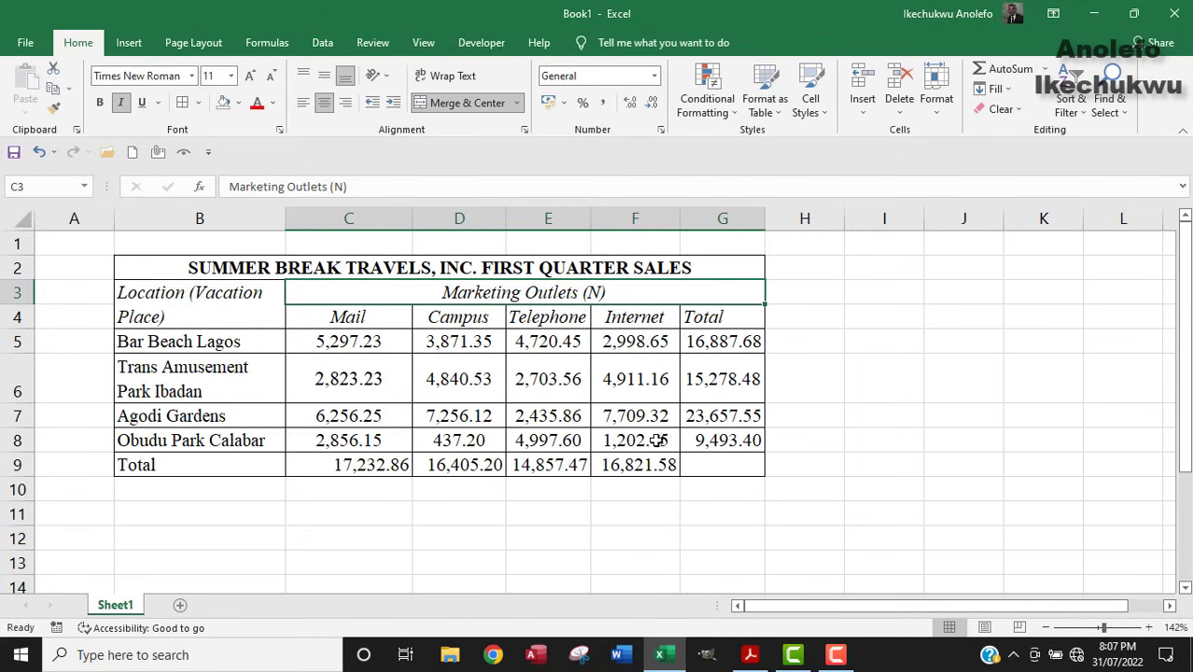
{"action": "left_click", "coordinate": [750, 654]}
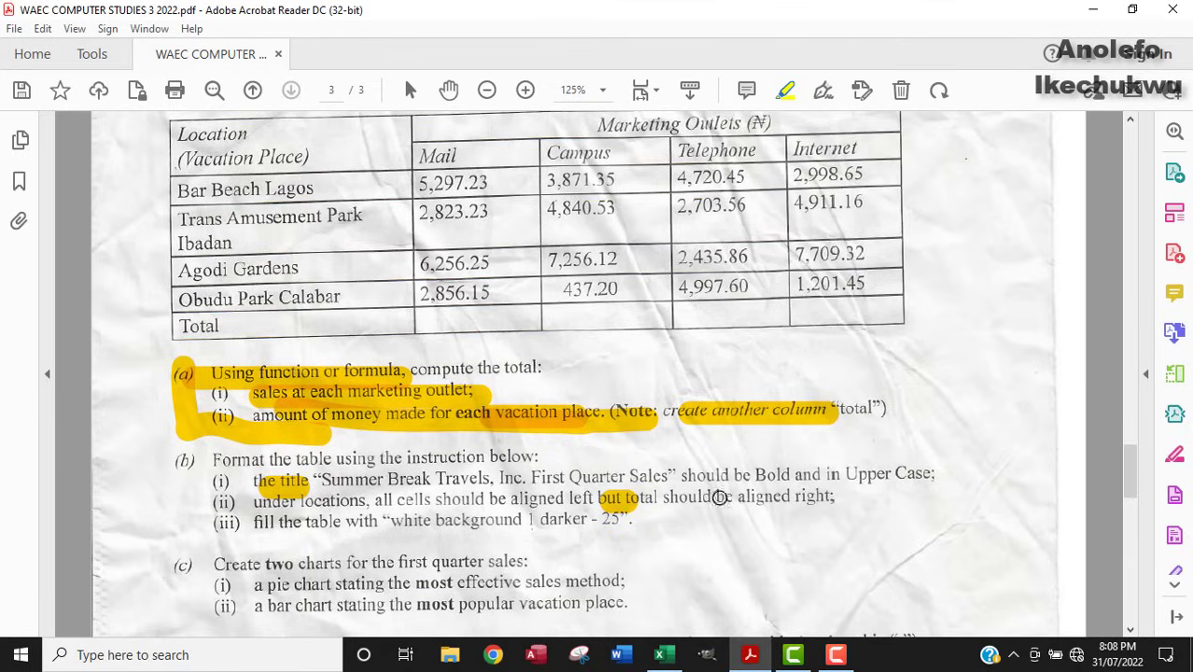
{"action": "left_click", "coordinate": [661, 653]}
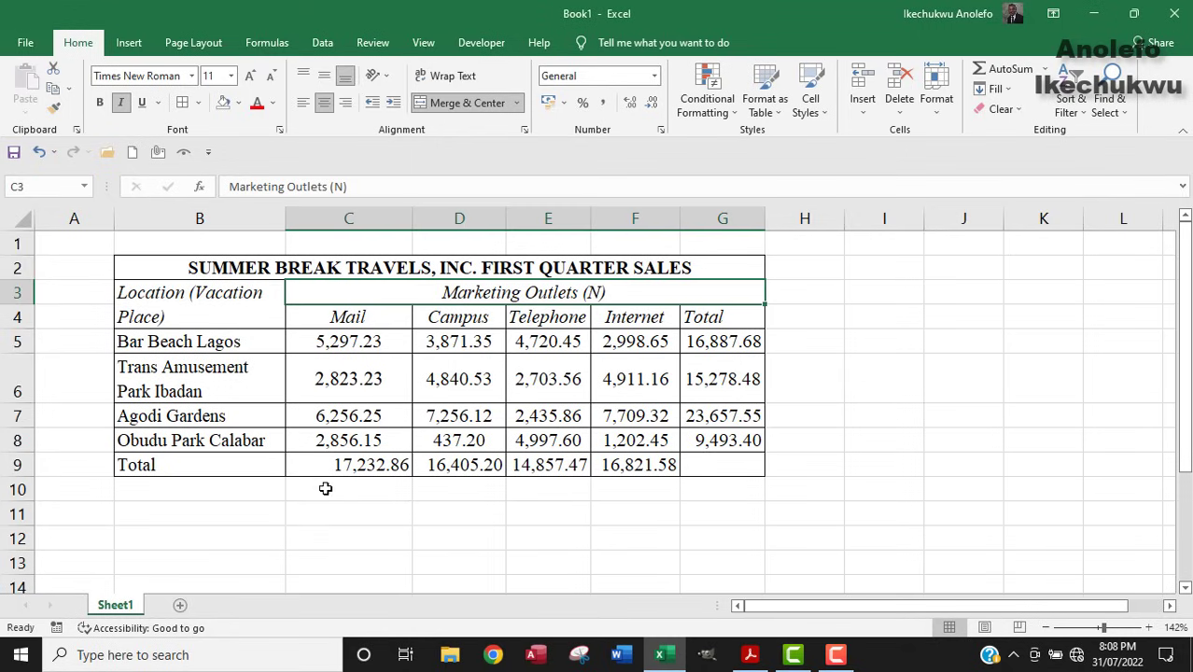
Middle-align and left-align the location names in B5:B8.
{"action": "left_click_drag", "start_coordinate": [173, 339], "coordinate": [184, 443]}
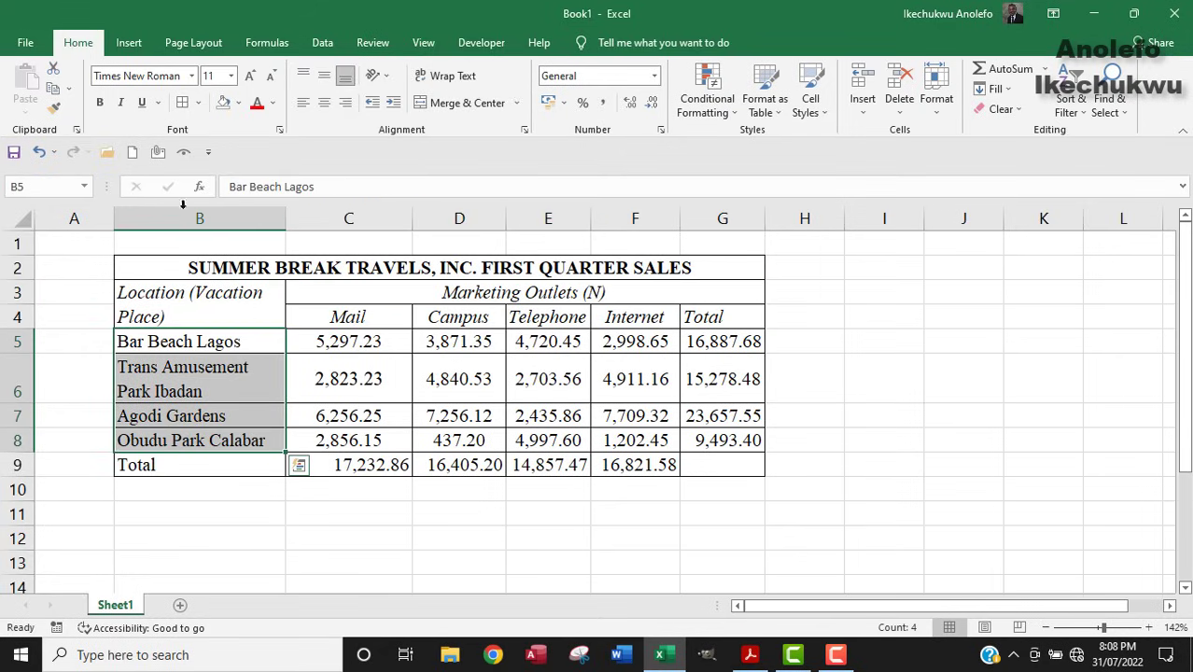
{"action": "left_click", "coordinate": [323, 75]}
{"action": "left_click", "coordinate": [307, 104]}
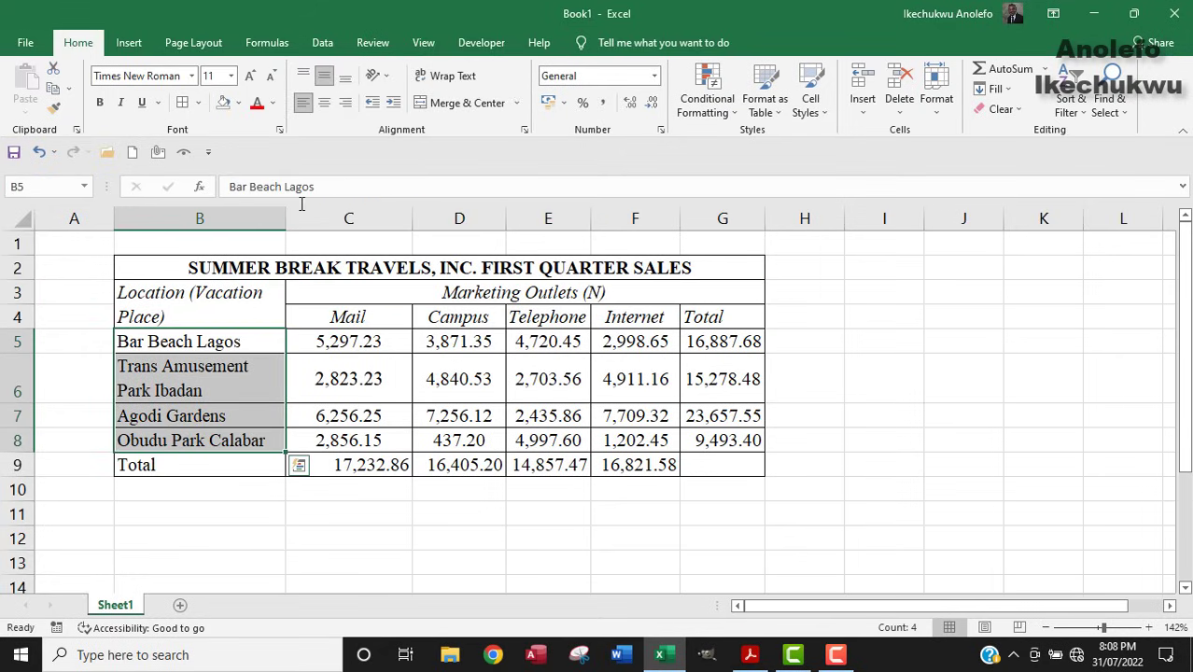
Right-align the Total label in B9, then select the whole table B2:G9.
{"action": "left_click", "coordinate": [171, 472]}
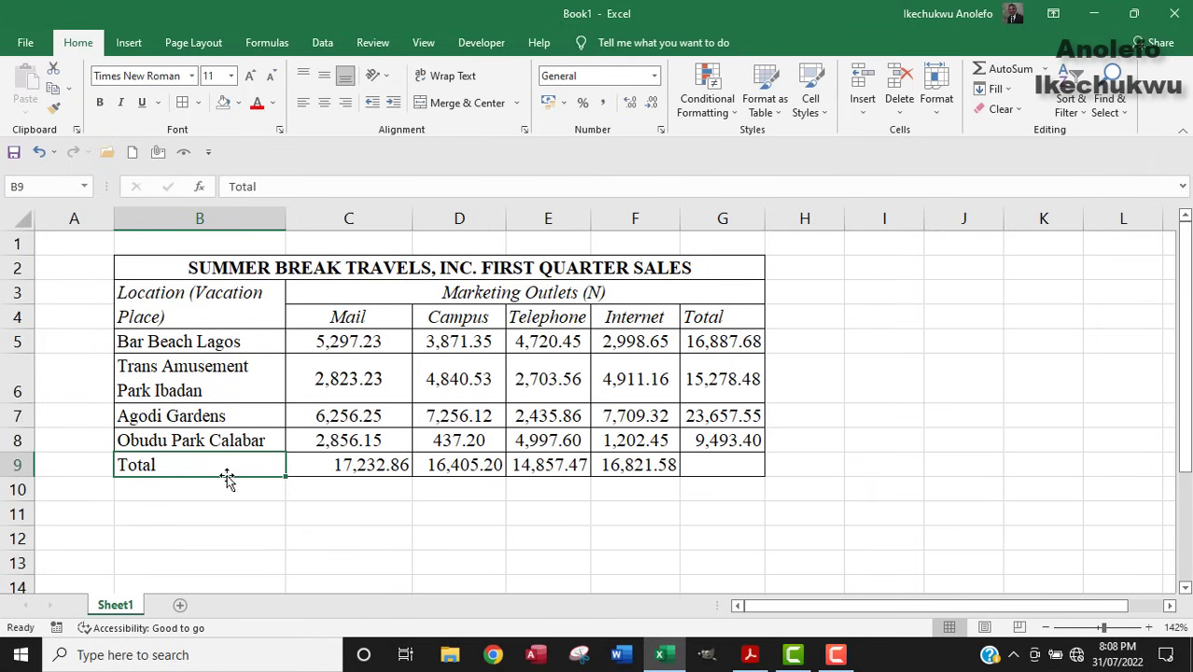
{"action": "left_click", "coordinate": [345, 102]}
{"action": "left_click", "coordinate": [323, 75]}
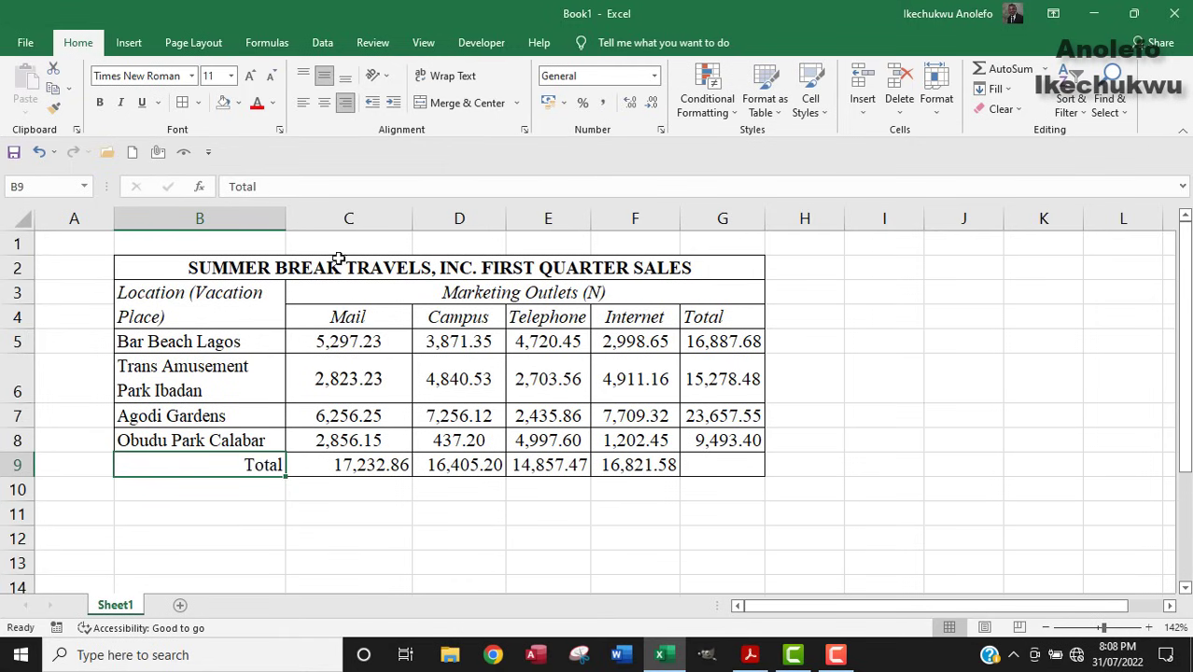
{"action": "left_click", "coordinate": [753, 655]}
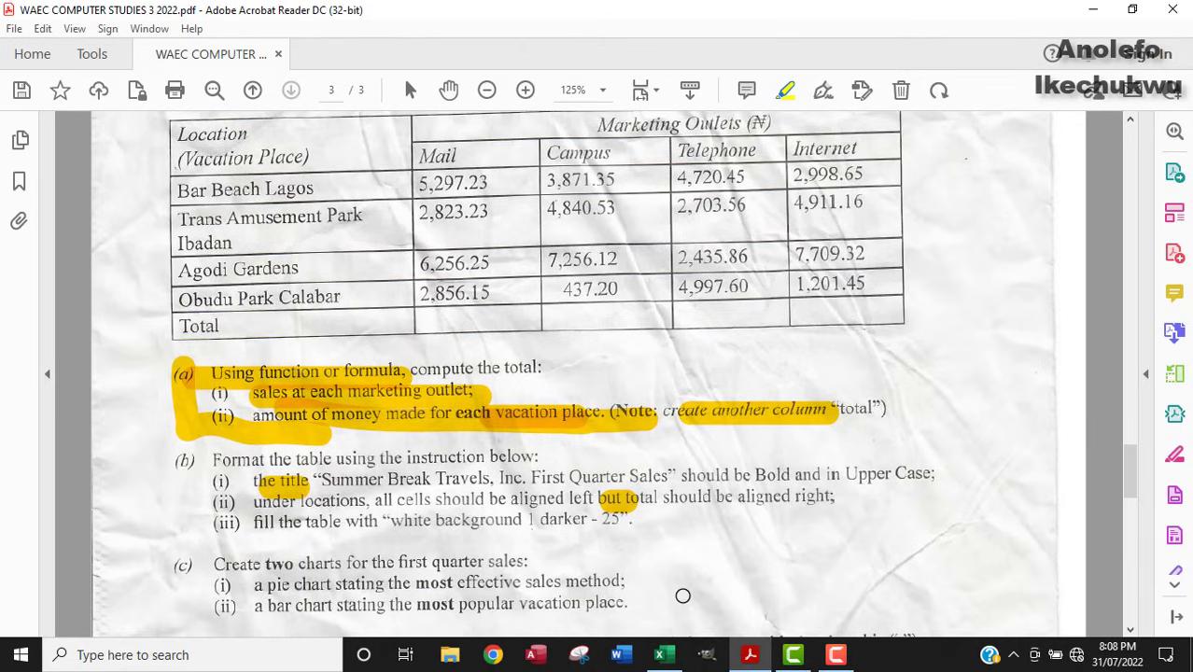
{"action": "left_click", "coordinate": [660, 654]}
{"action": "left_click_drag", "start_coordinate": [121, 268], "coordinate": [566, 465]}
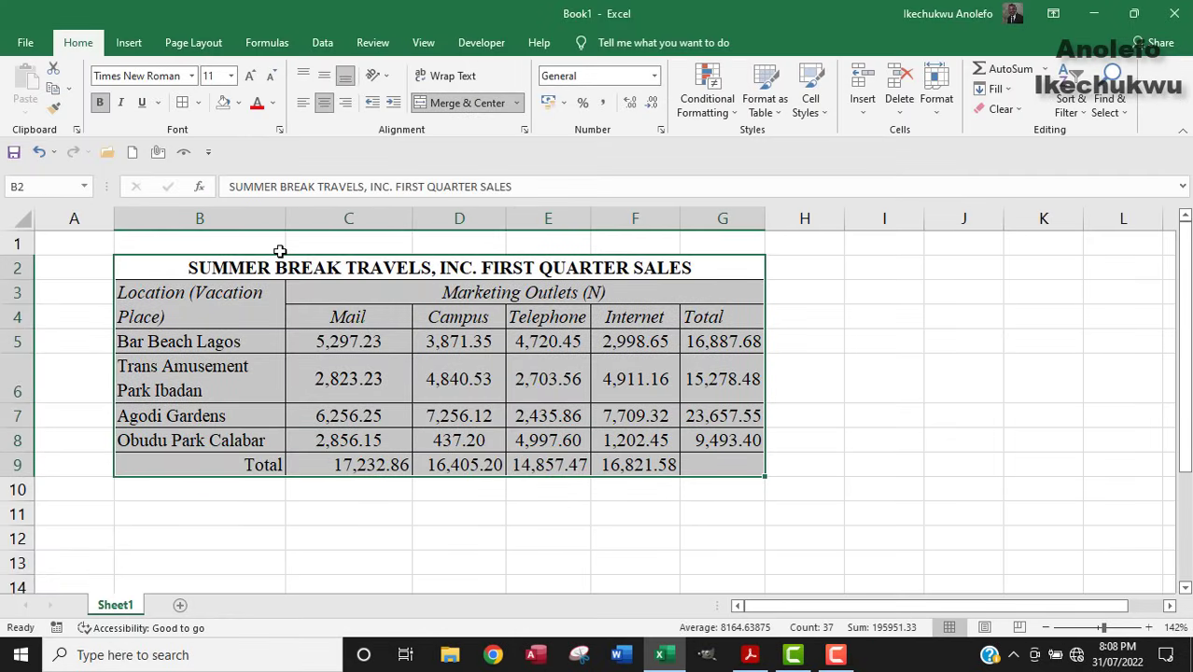
Narrow column A and fill the sales table with White, Background 1, Darker 25%.
{"action": "left_click_drag", "start_coordinate": [114, 221], "coordinate": [74, 238]}
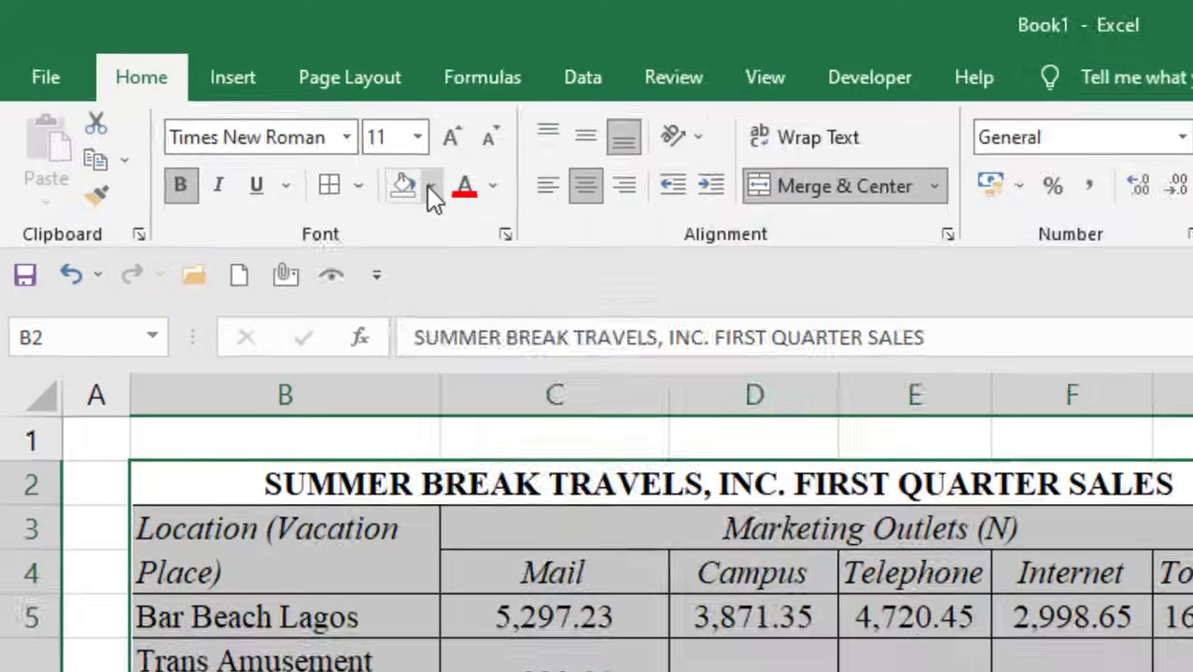
{"action": "left_click", "coordinate": [238, 103]}
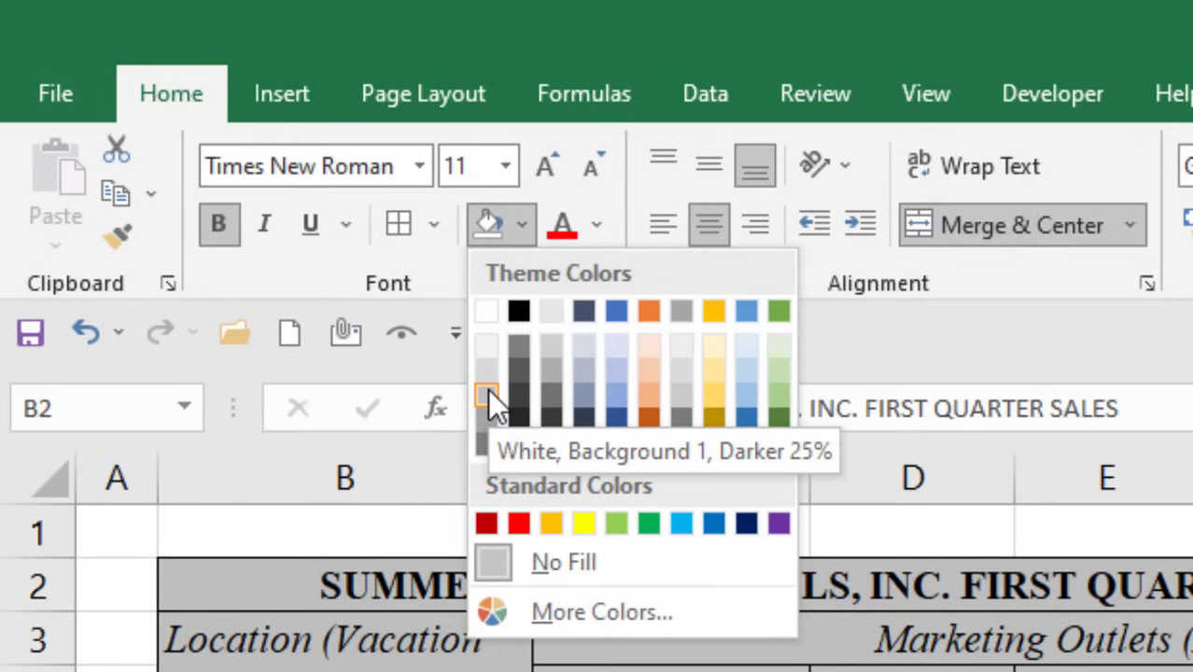
{"action": "left_click", "coordinate": [487, 392]}
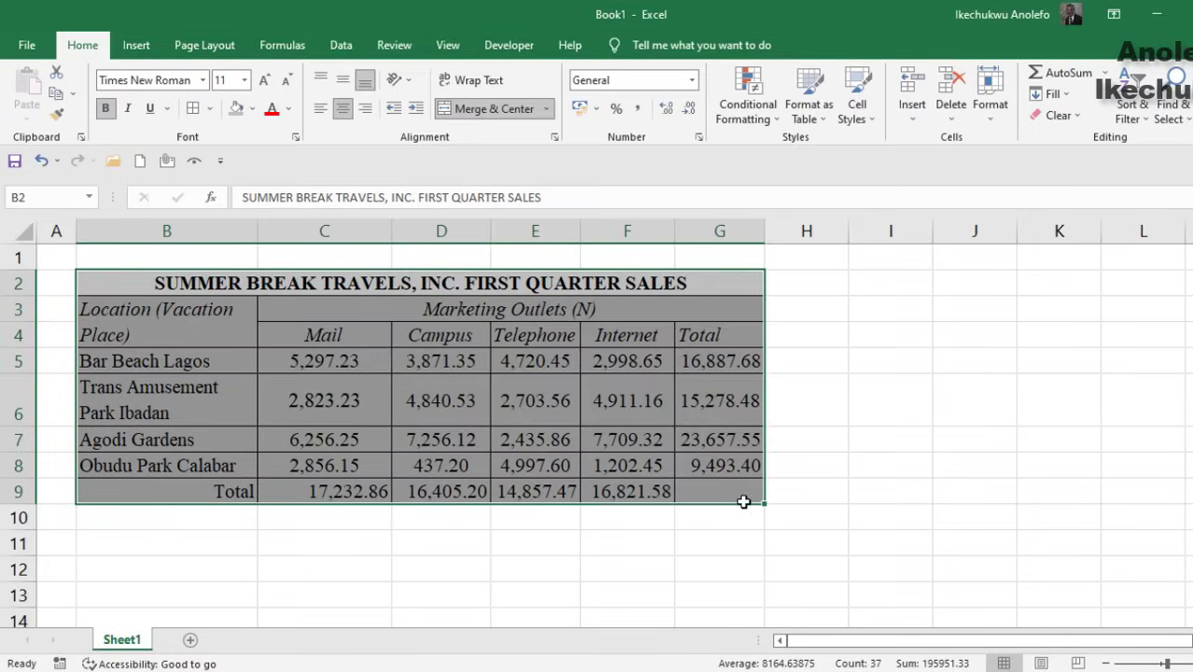
{"action": "left_click", "coordinate": [758, 661]}
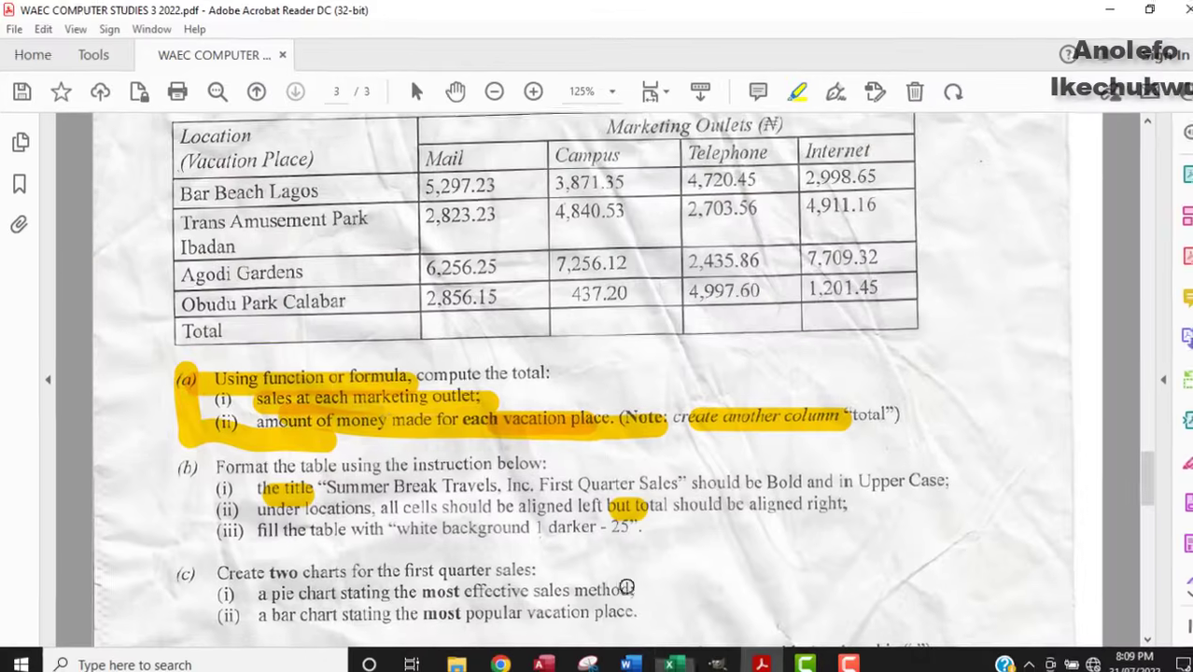
Highlight the part (b)(i)–(iii) alignment and fill instructions in the question paper.
{"action": "scroll", "coordinate": [376, 396], "scroll_direction": "down", "scroll_amount": 2}
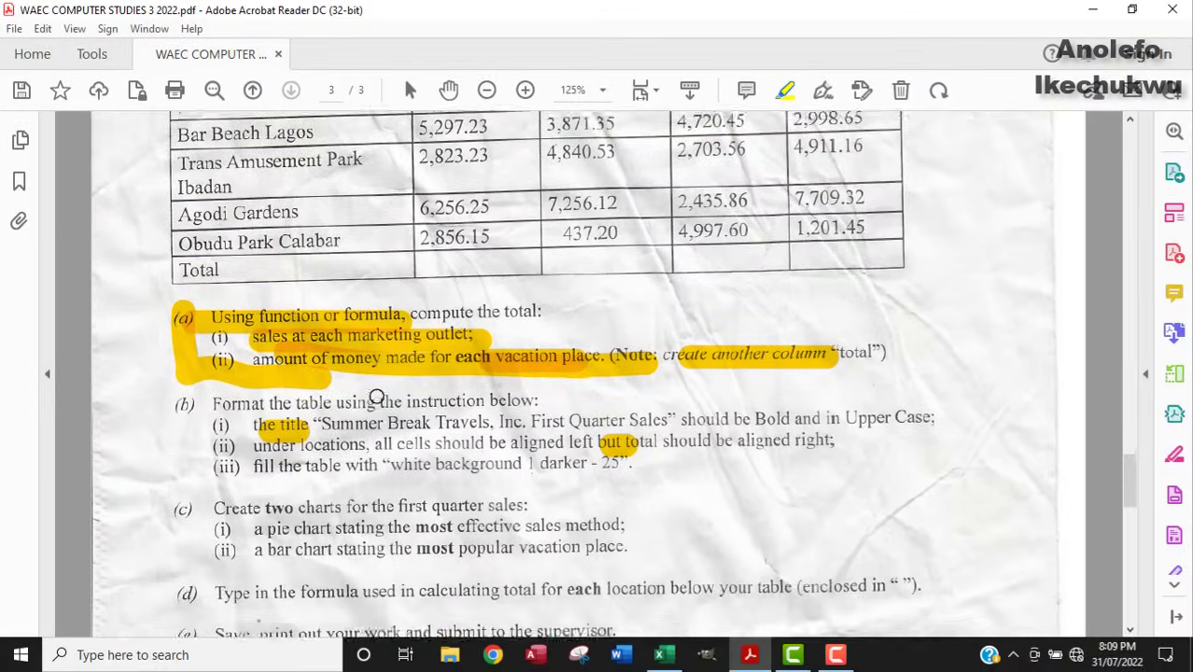
{"action": "scroll", "coordinate": [376, 396], "scroll_direction": "down", "scroll_amount": 3}
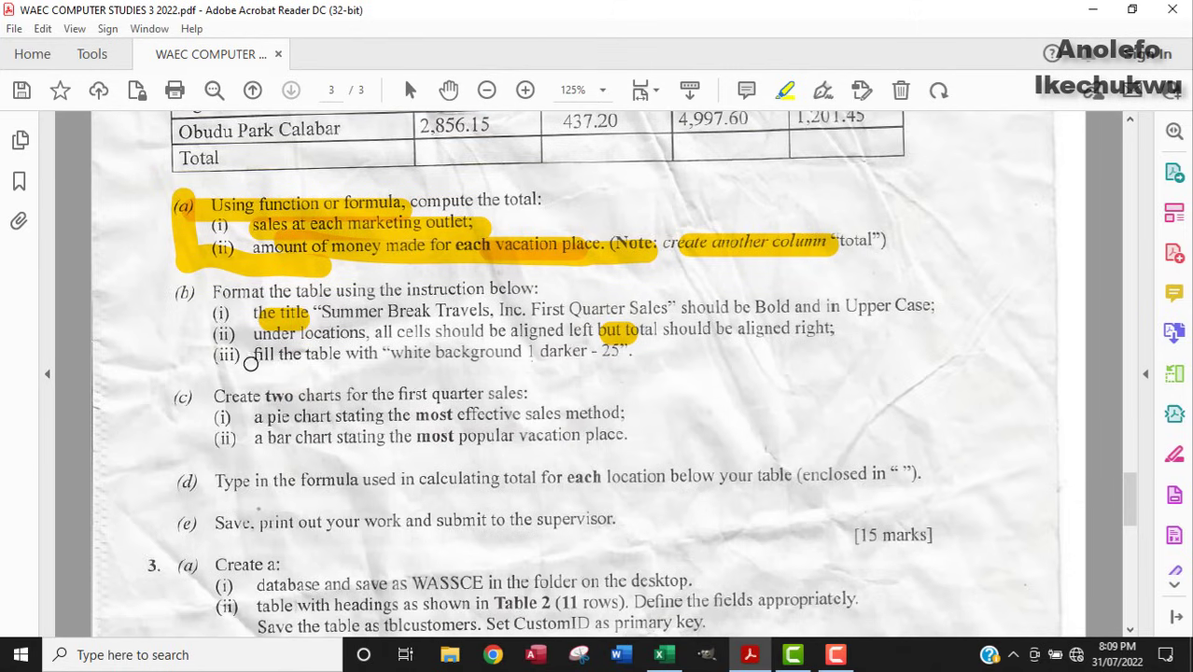
{"action": "left_click_drag", "start_coordinate": [206, 357], "coordinate": [636, 376]}
{"action": "mouse_move", "coordinate": [213, 285]}
{"action": "left_mouse_down"}
{"action": "mouse_move", "coordinate": [526, 343]}
{"action": "mouse_move", "coordinate": [631, 339]}
{"action": "mouse_move", "coordinate": [435, 333]}
{"action": "left_mouse_up"}
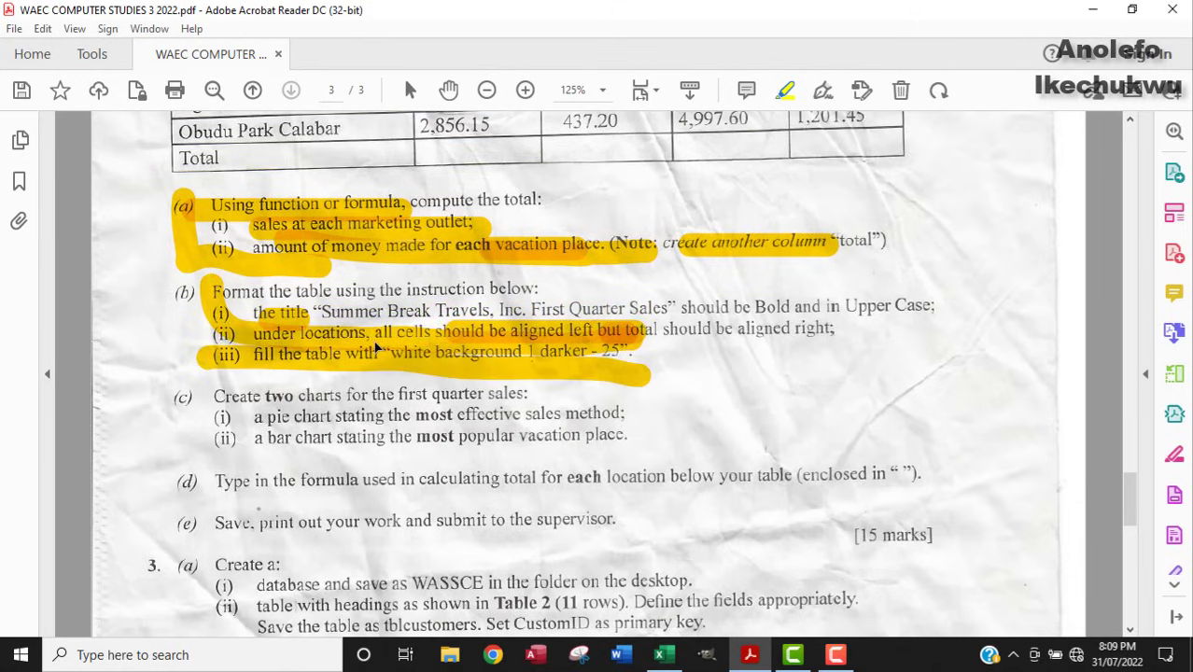
{"action": "scroll", "coordinate": [375, 341], "scroll_direction": "down", "scroll_amount": 1}
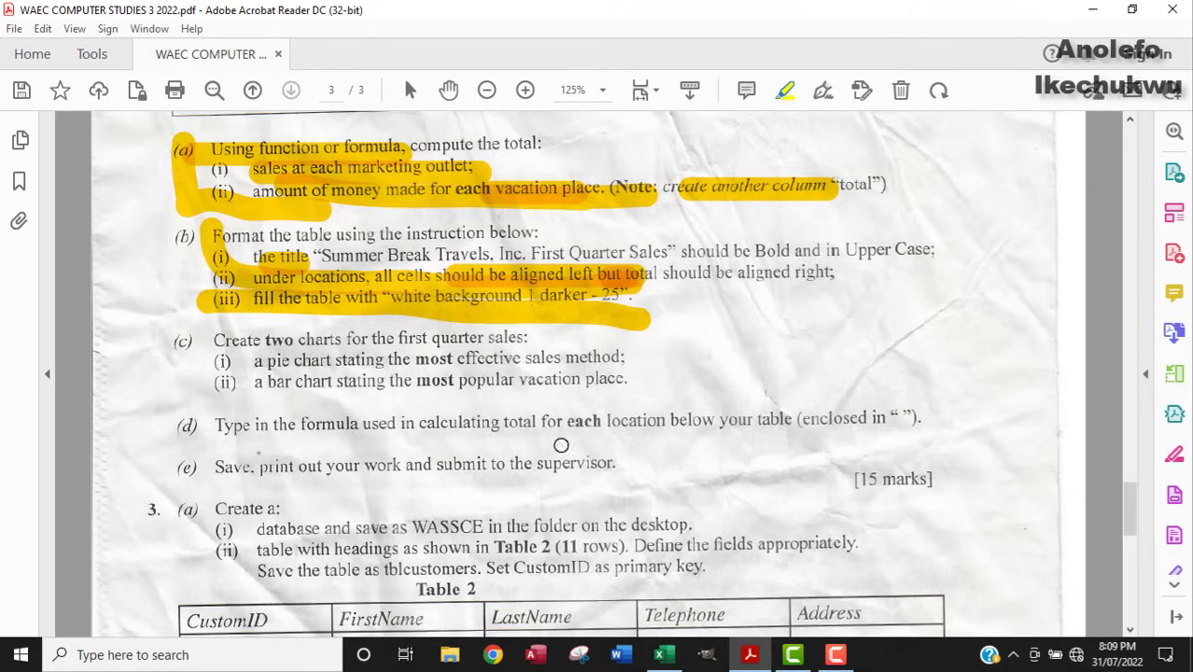
{"action": "left_click", "coordinate": [660, 655]}
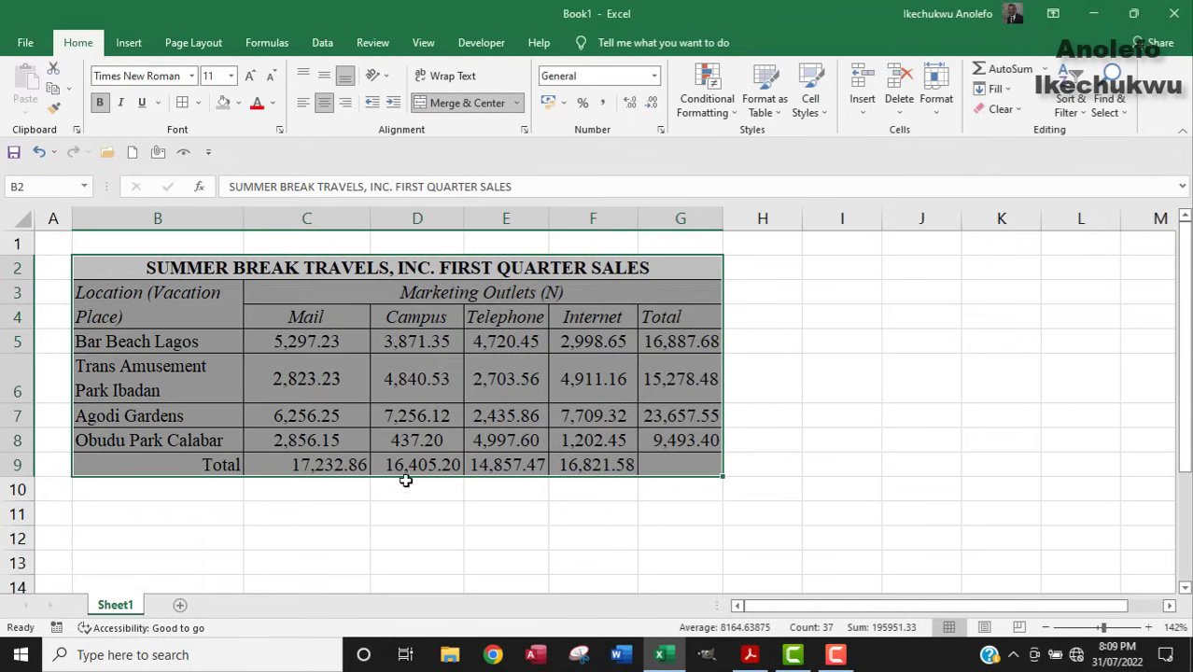
{"action": "left_click", "coordinate": [353, 386]}
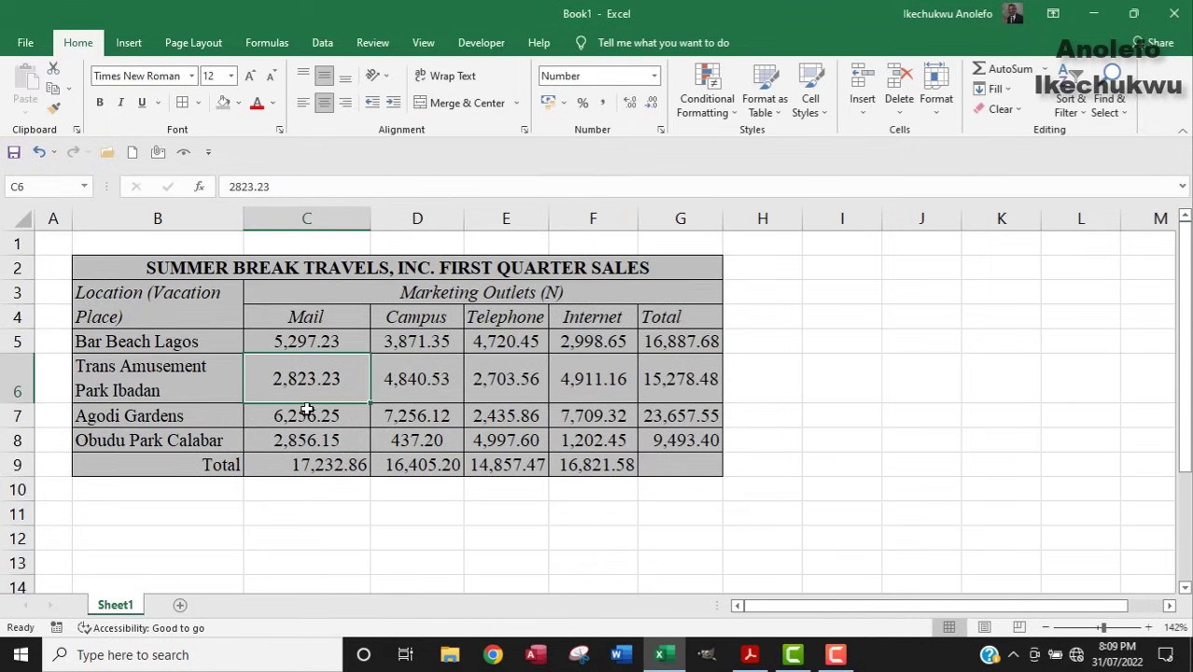
{"action": "left_click", "coordinate": [306, 464]}
{"action": "left_click", "coordinate": [448, 465]}
{"action": "left_click", "coordinate": [509, 465]}
{"action": "left_click", "coordinate": [599, 466]}
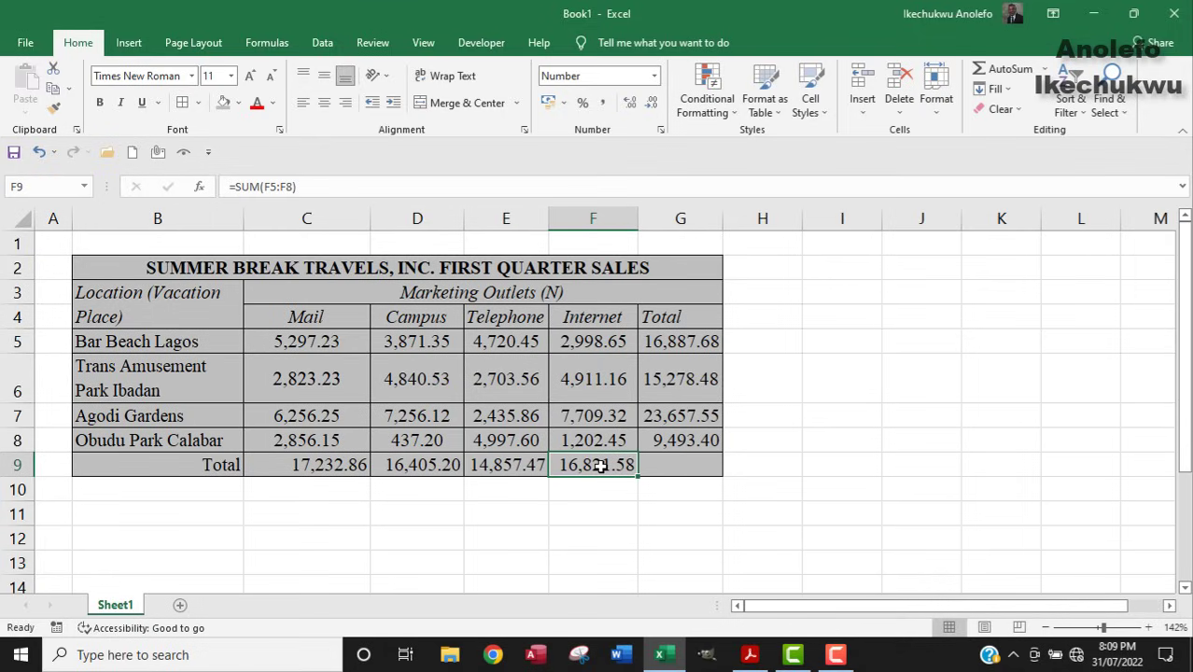
{"action": "left_click", "coordinate": [337, 463]}
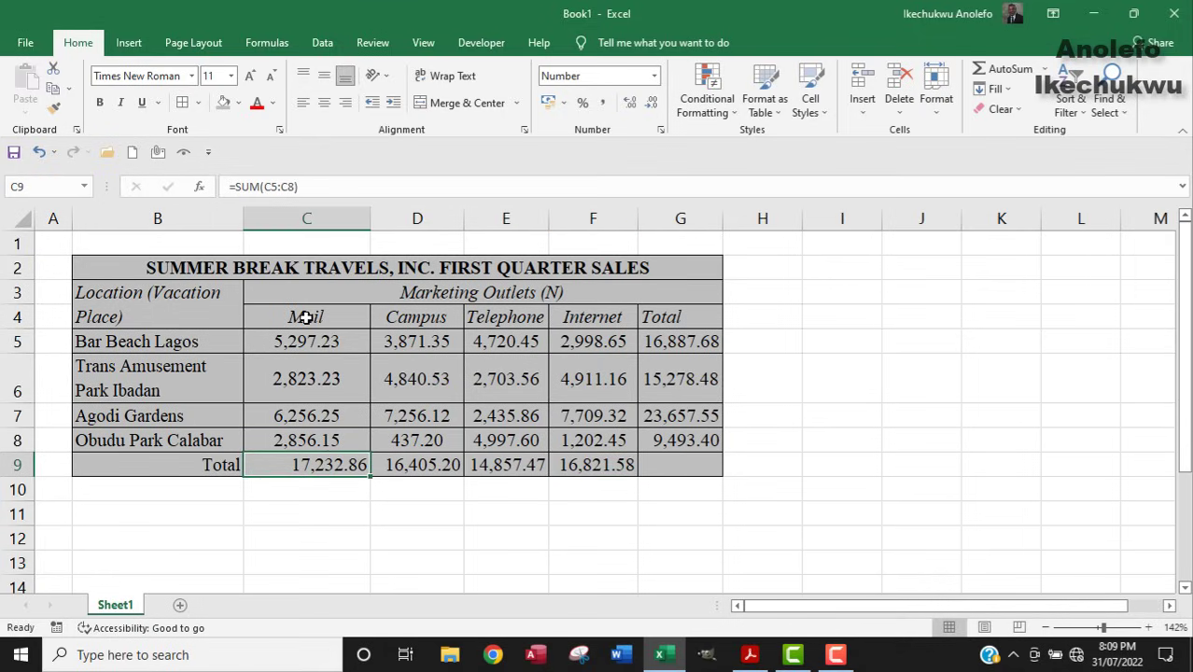
{"action": "left_click", "coordinate": [415, 318]}
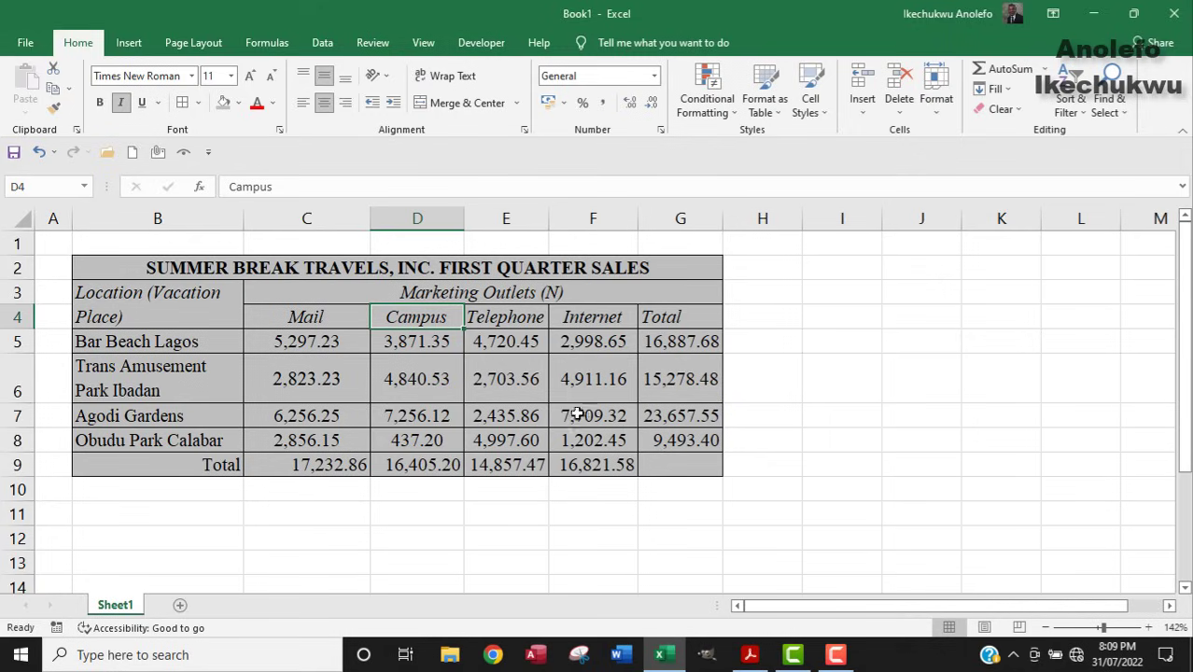
{"action": "left_click", "coordinate": [315, 468]}
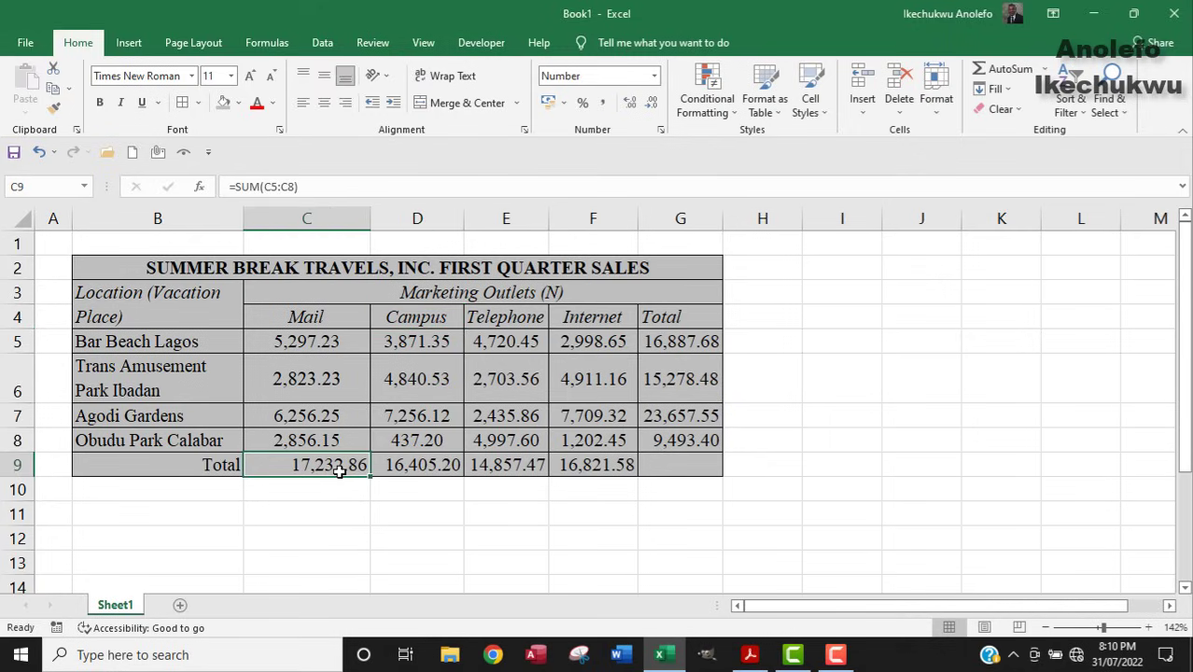
{"action": "left_click", "coordinate": [422, 465]}
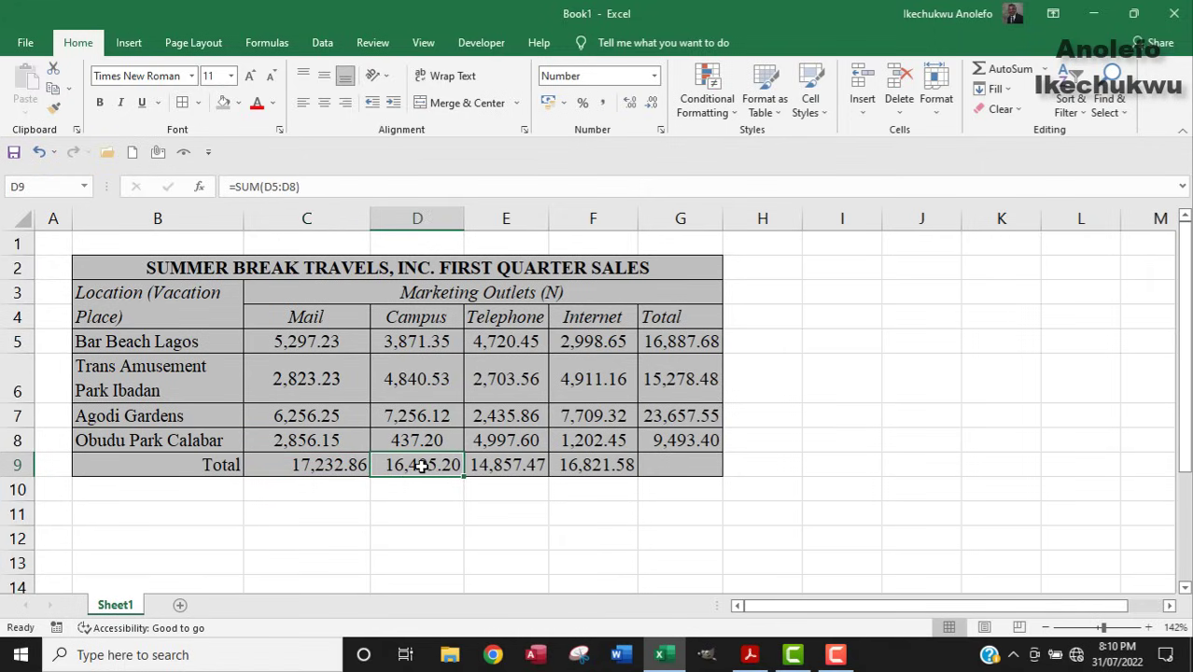
{"action": "left_click", "coordinate": [502, 465]}
{"action": "left_click", "coordinate": [583, 465]}
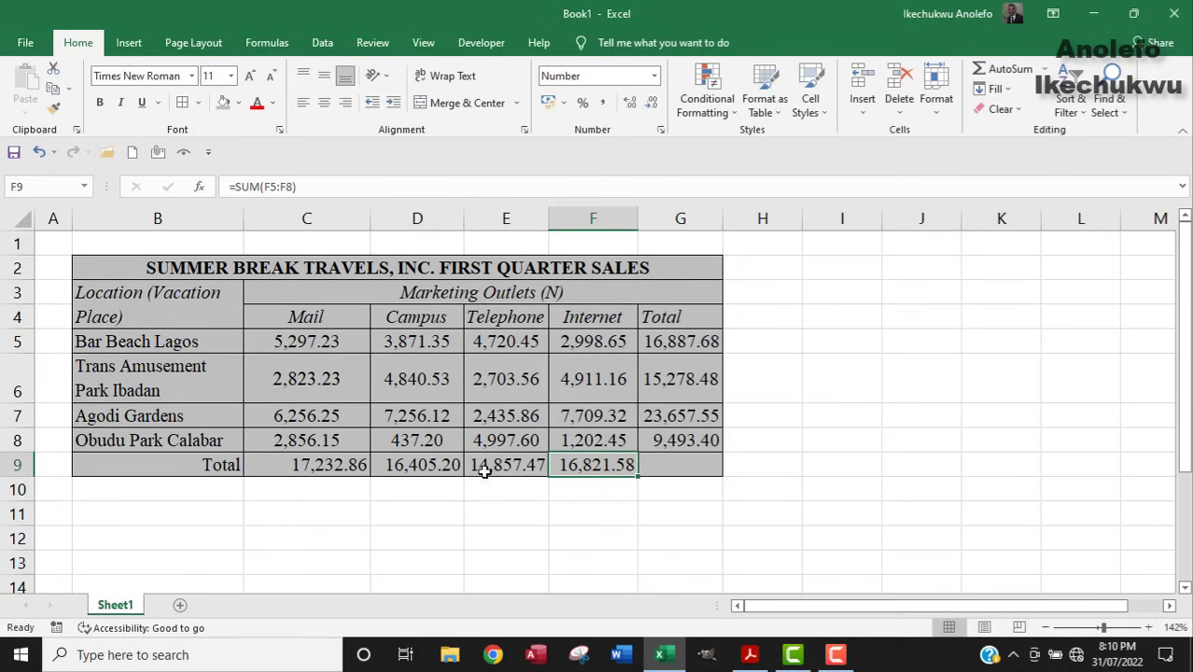
{"action": "left_click", "coordinate": [417, 469]}
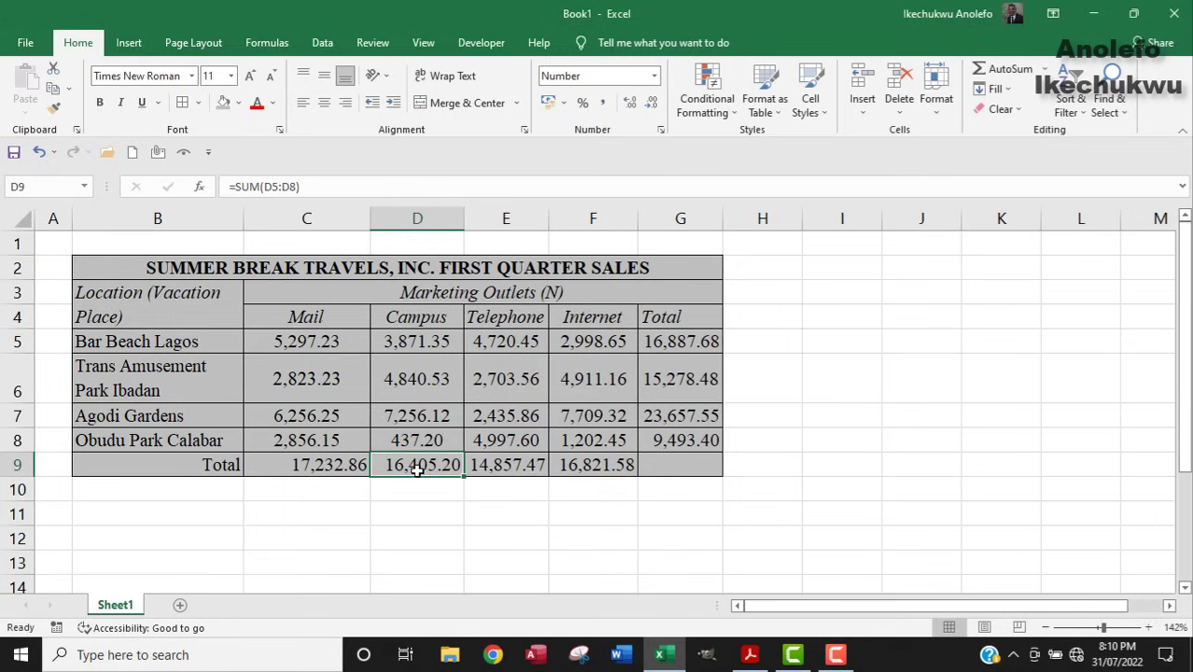
{"action": "left_click_drag", "start_coordinate": [290, 315], "coordinate": [582, 320]}
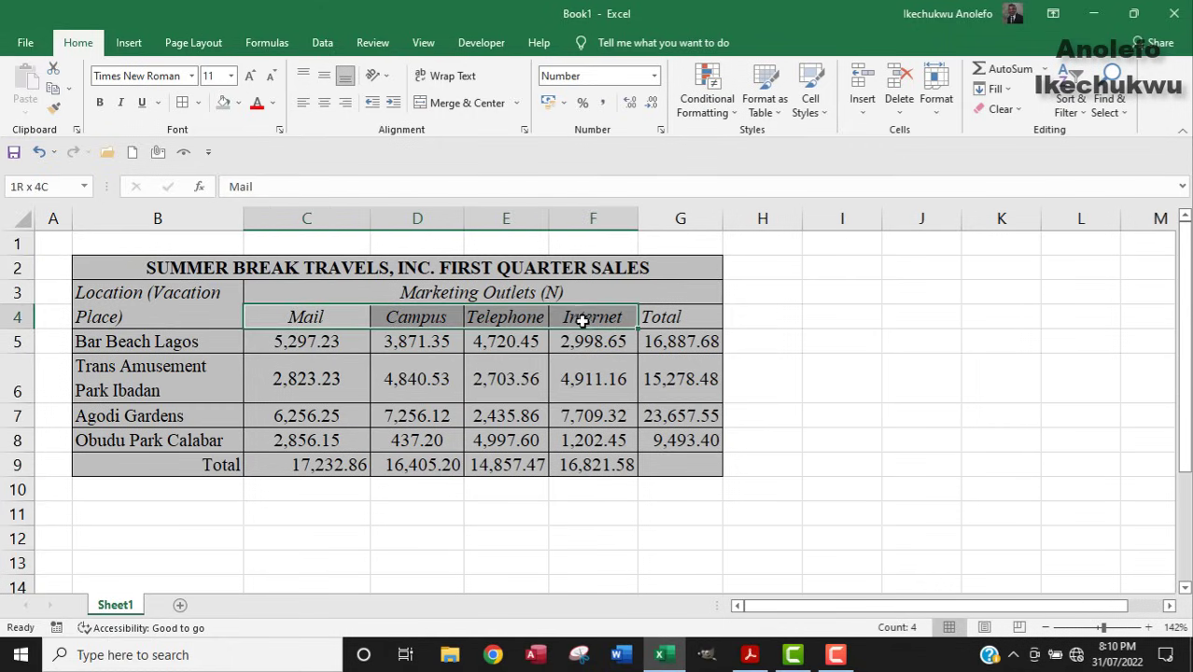
{"action": "left_click", "coordinate": [749, 655]}
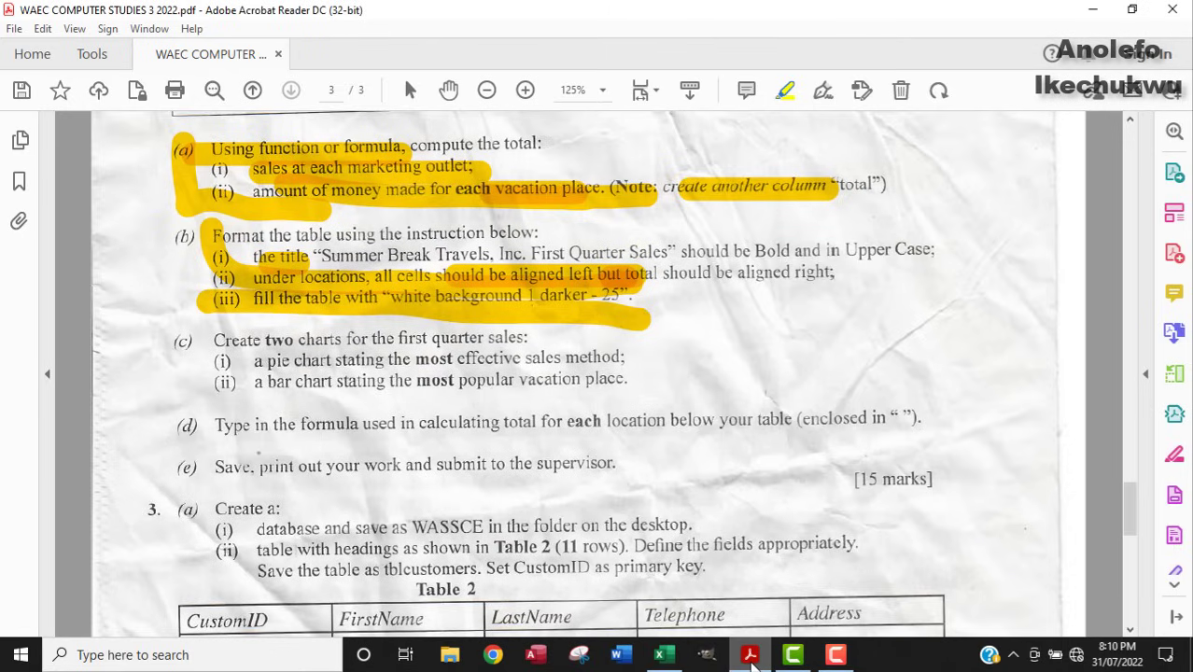
{"action": "left_click", "coordinate": [751, 656]}
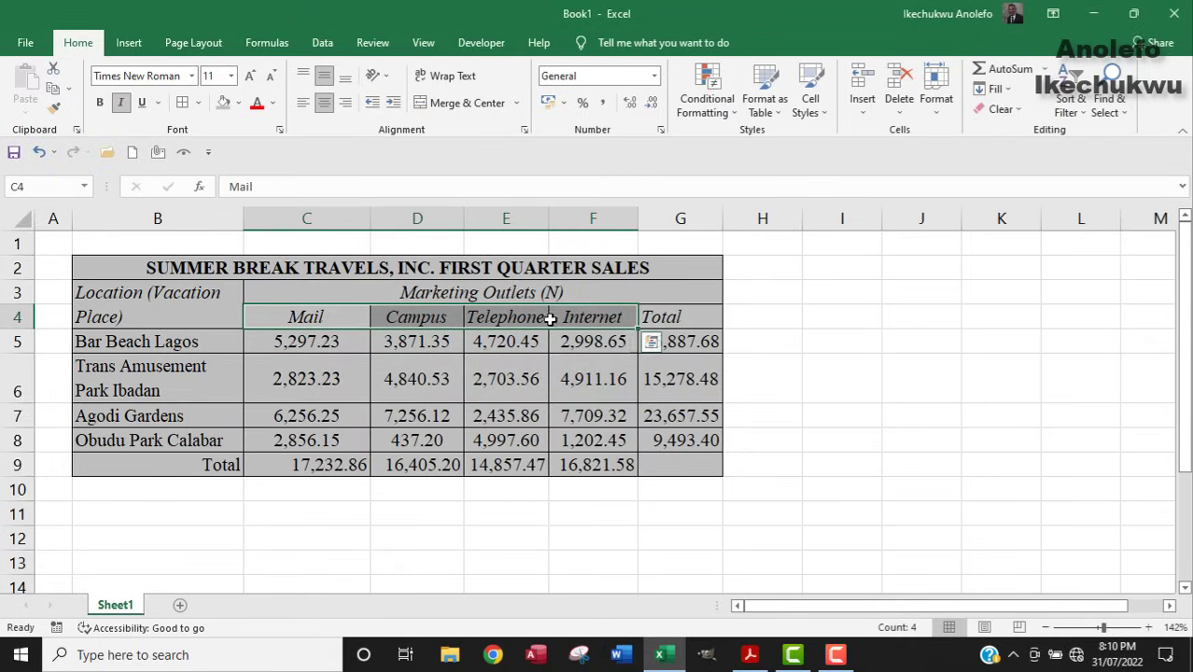
Add the outlet totals C9:F9 to the C4:F4 heading selection.
{"action": "left_click_drag", "start_coordinate": [280, 466], "coordinate": [586, 474]}
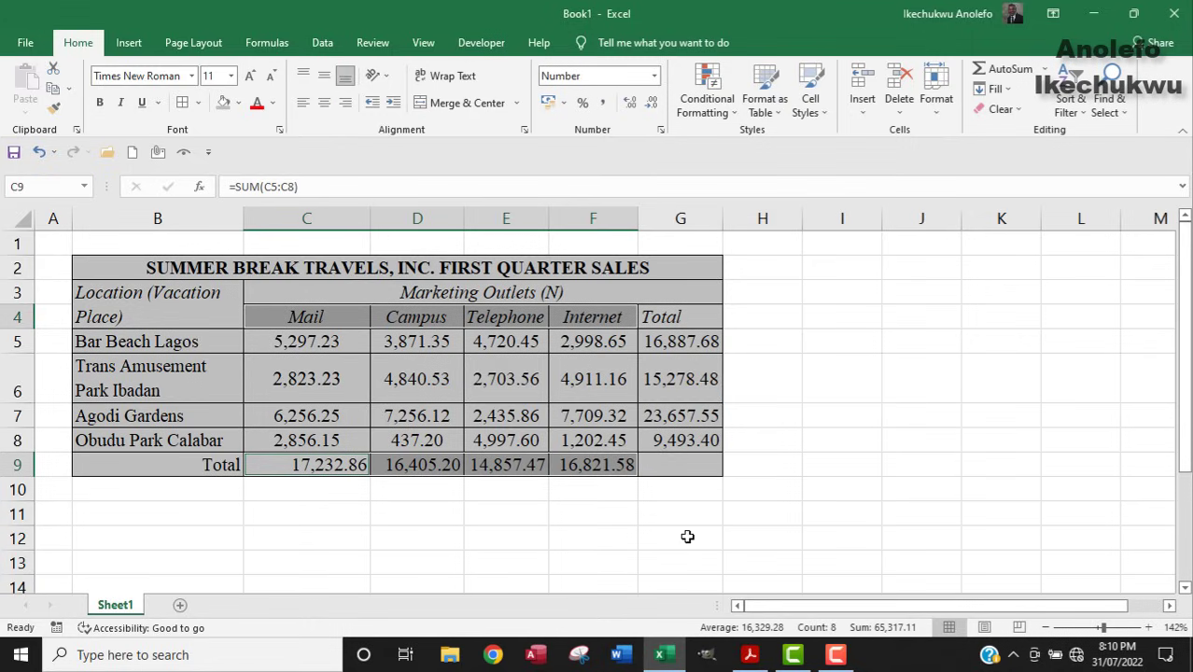
{"action": "mouse_move", "coordinate": [749, 655]}
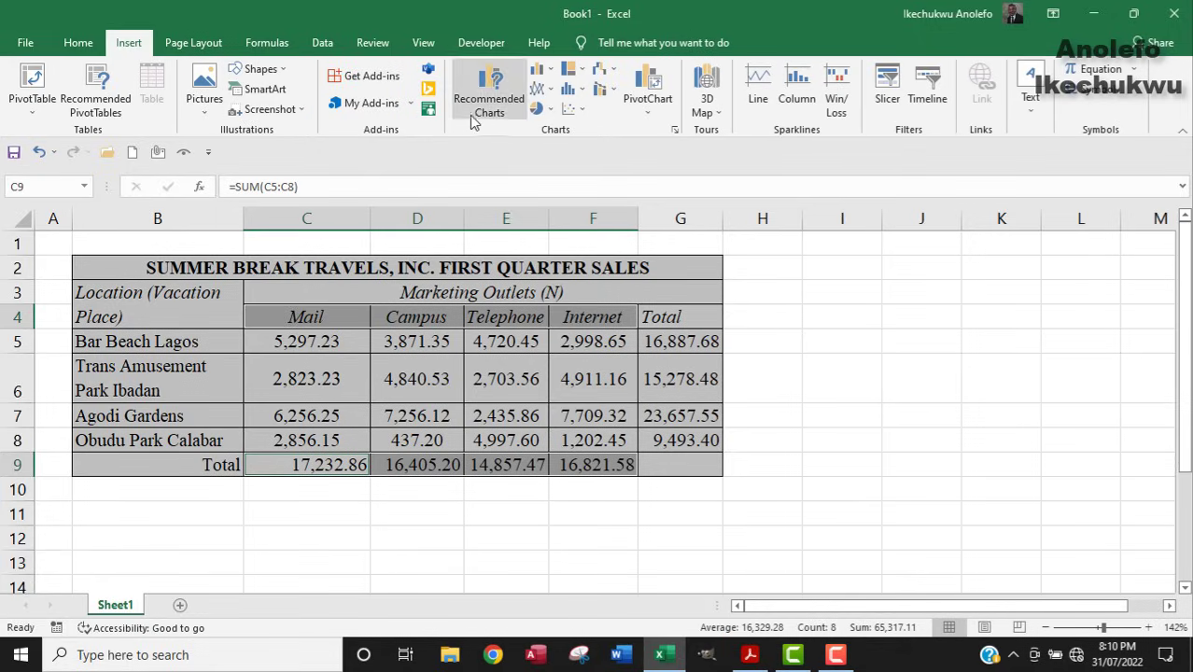
Insert a 2-D pie chart, shrink it and place it beside the table.
{"action": "left_click", "coordinate": [549, 110]}
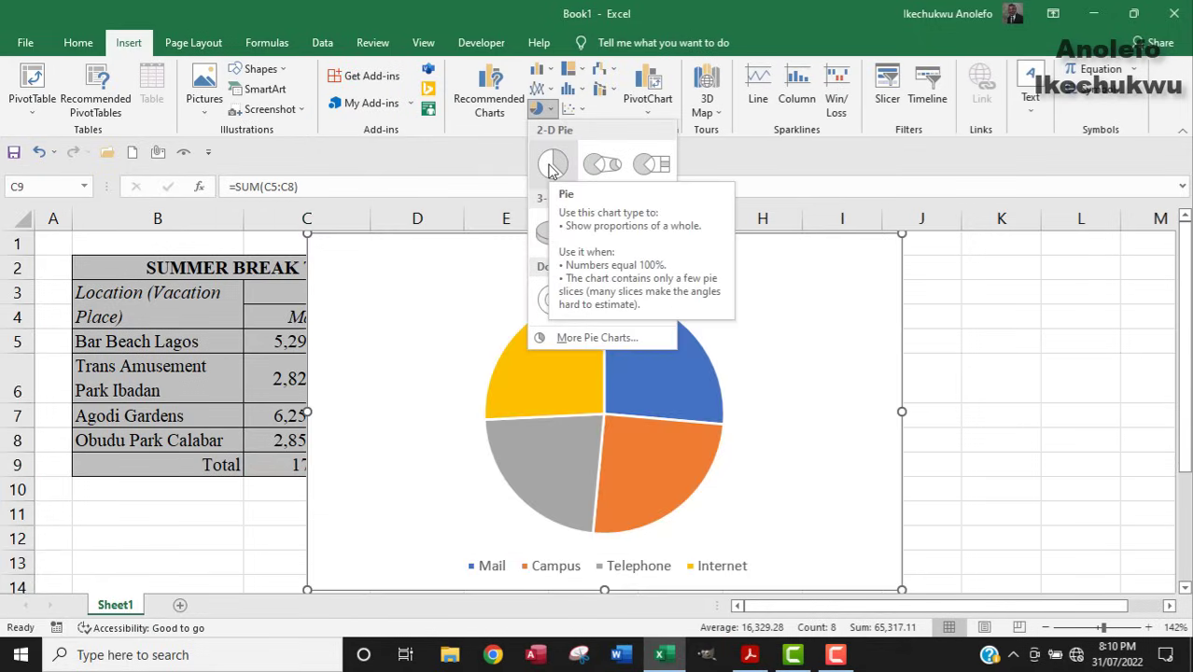
{"action": "left_click", "coordinate": [551, 168]}
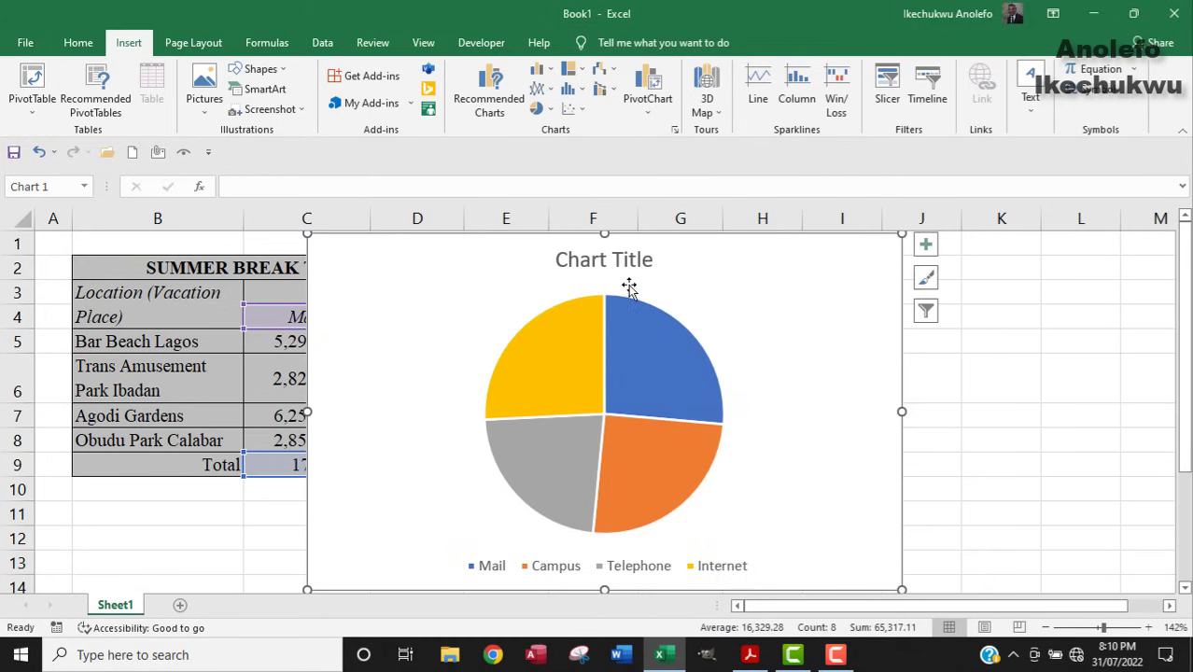
{"action": "left_click_drag", "start_coordinate": [686, 247], "coordinate": [840, 260]}
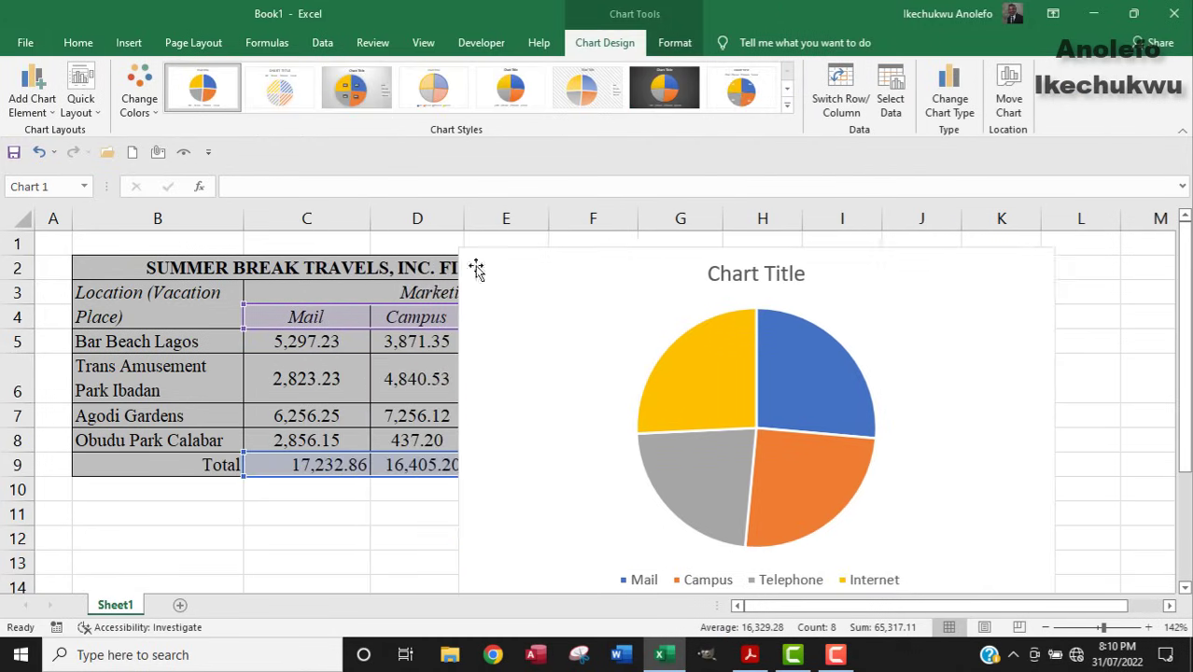
{"action": "left_click_drag", "start_coordinate": [457, 247], "coordinate": [551, 314]}
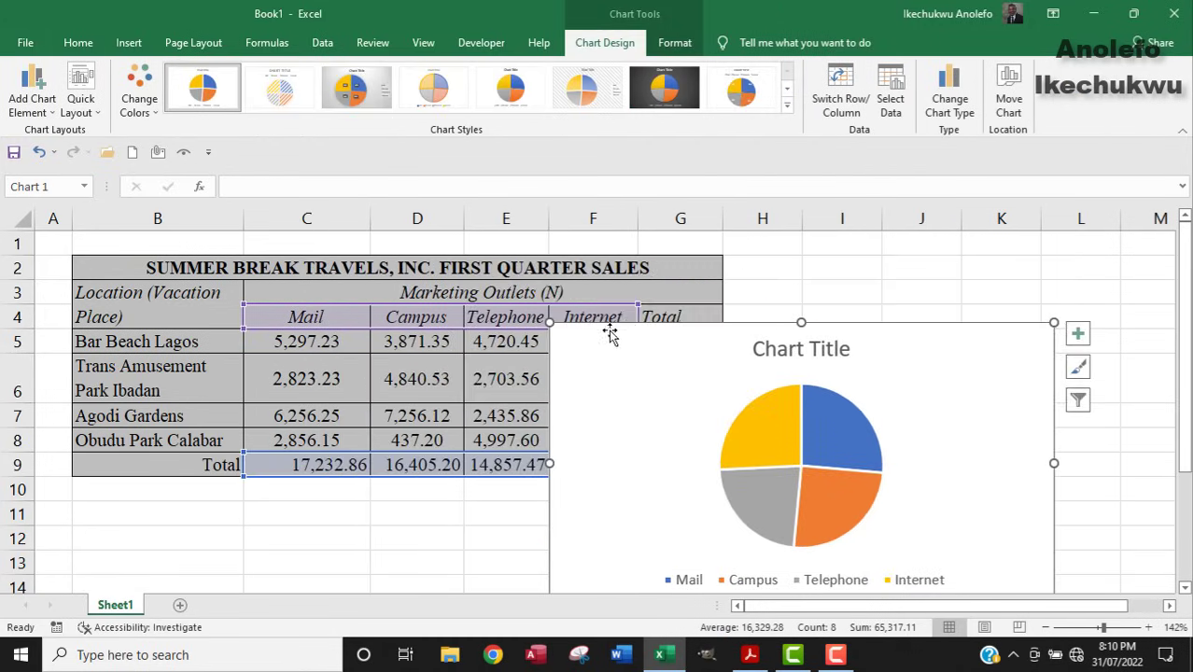
{"action": "left_click_drag", "start_coordinate": [653, 338], "coordinate": [563, 303]}
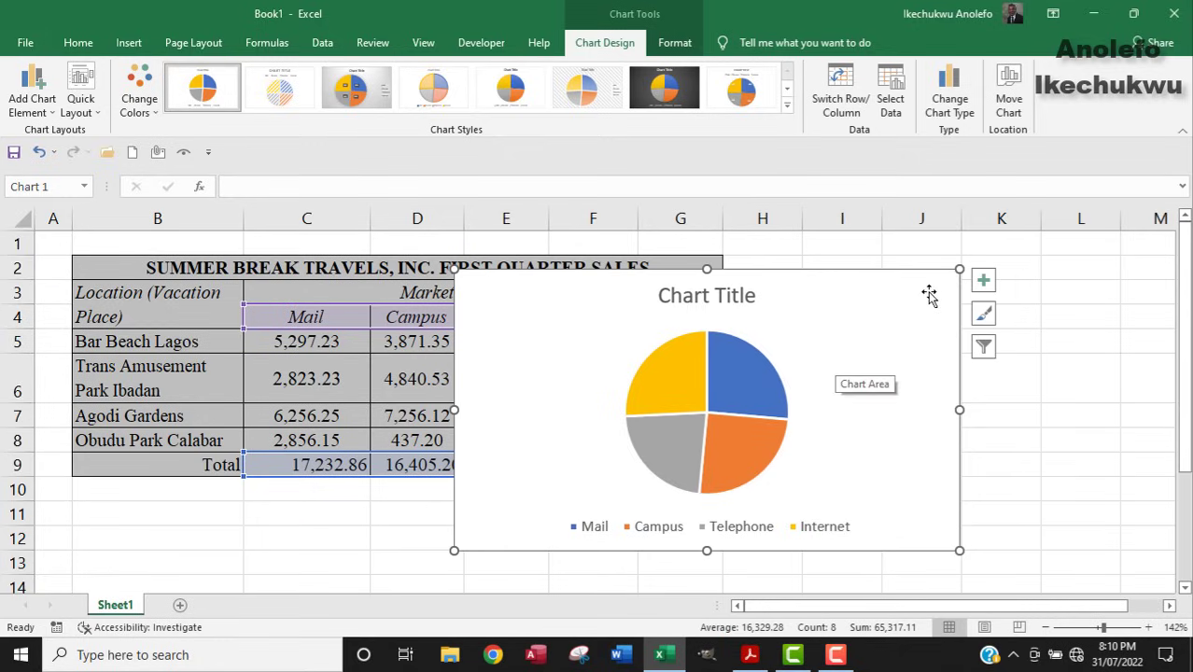
Add data labels at Outside End on every pie slice.
{"action": "left_click", "coordinate": [975, 291]}
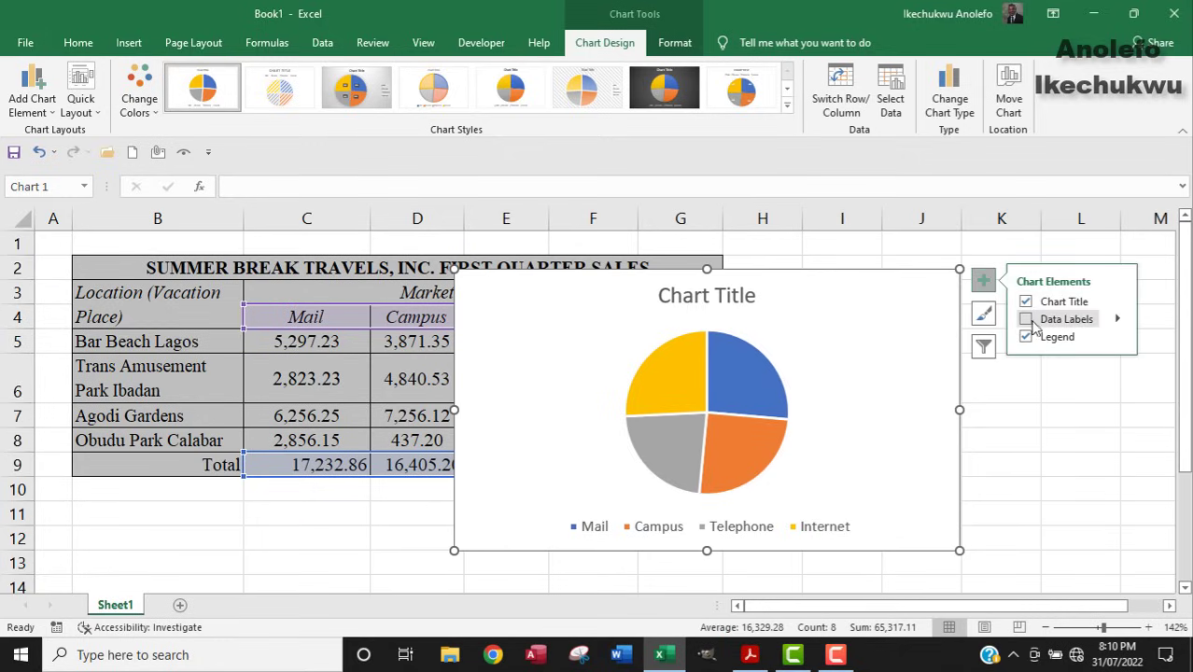
{"action": "left_click", "coordinate": [1116, 319]}
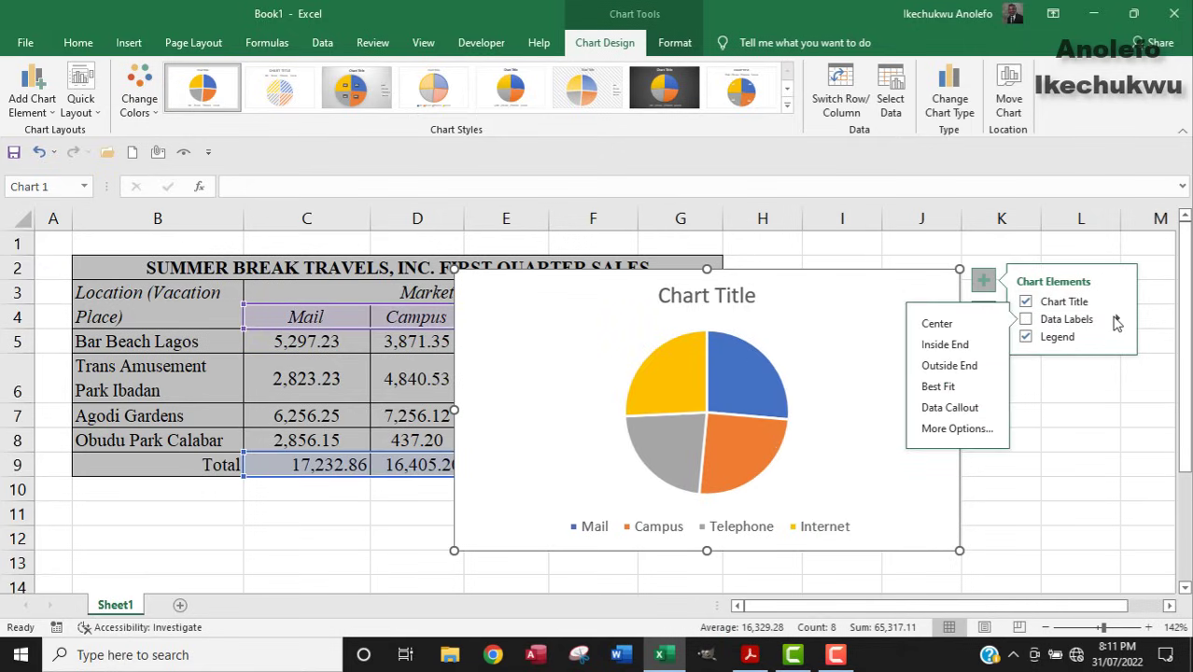
{"action": "left_click", "coordinate": [954, 369]}
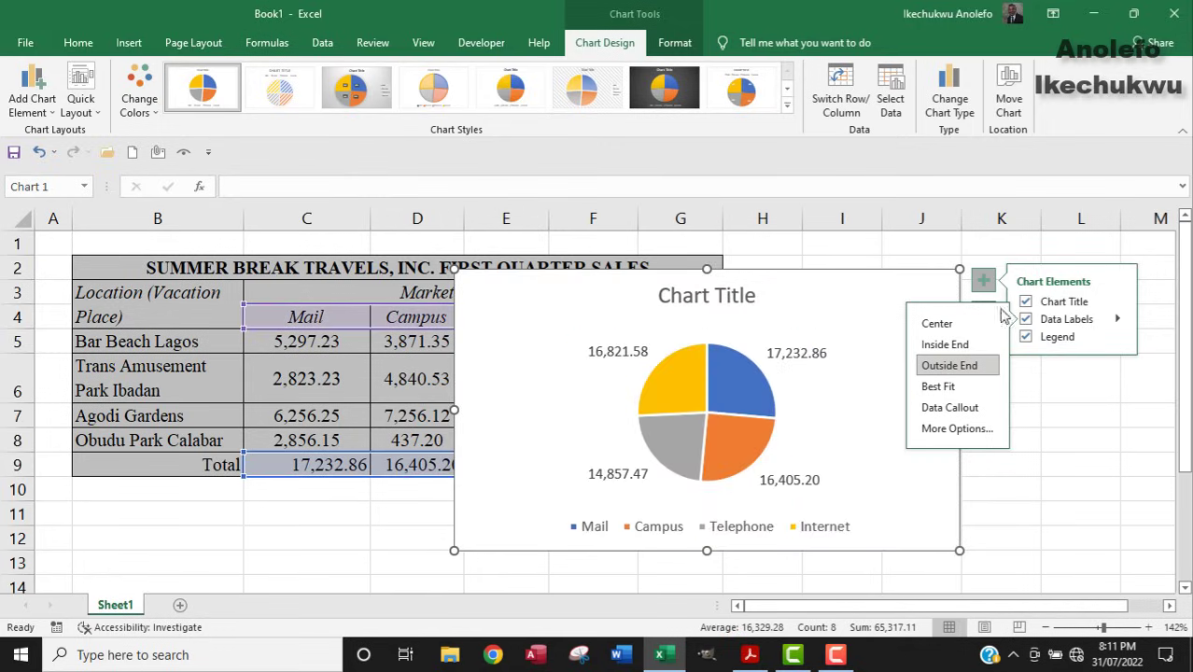
{"action": "left_click", "coordinate": [1040, 387]}
{"action": "left_click", "coordinate": [1040, 387]}
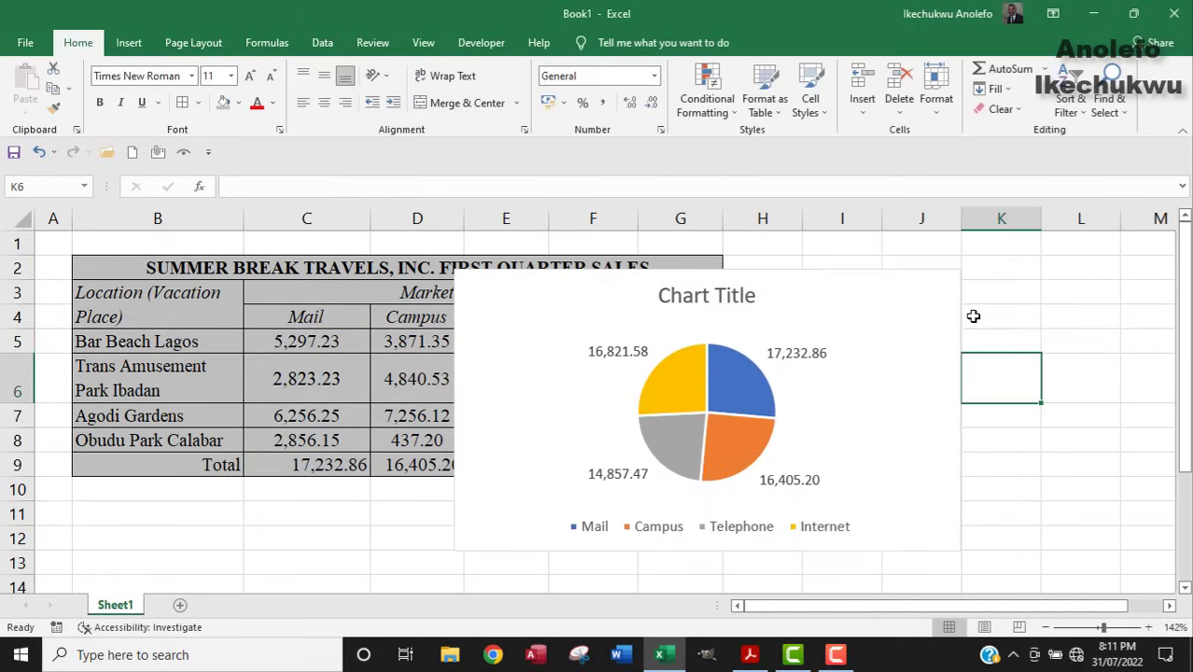
{"action": "left_click", "coordinate": [849, 312]}
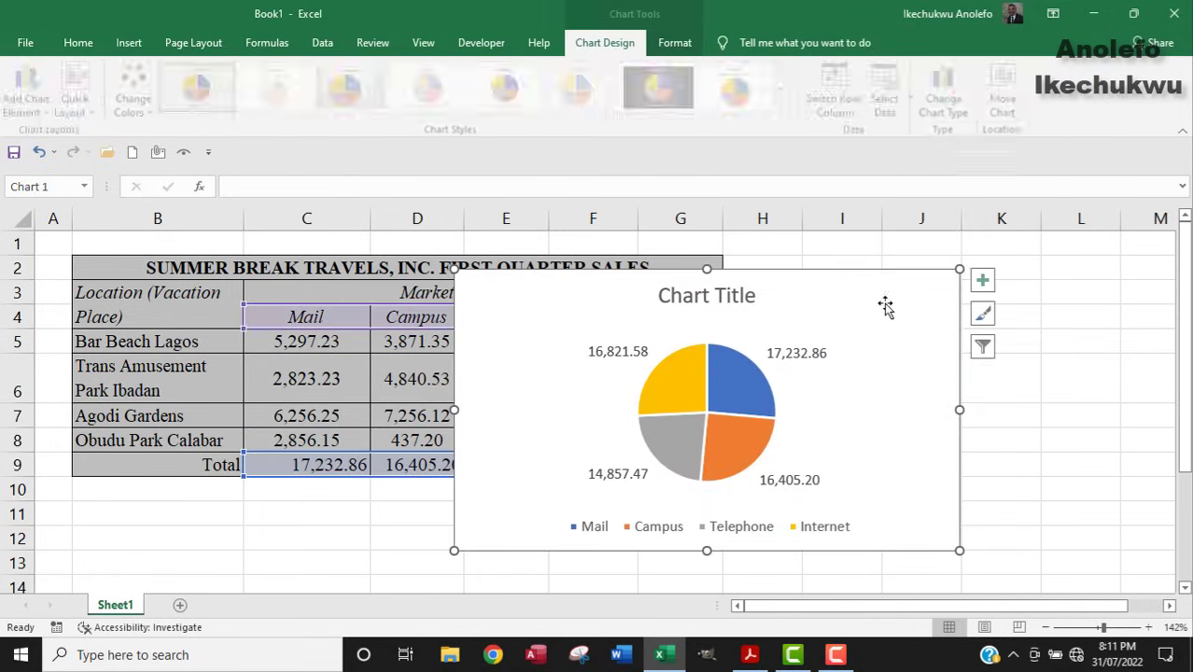
{"action": "left_click", "coordinate": [986, 318]}
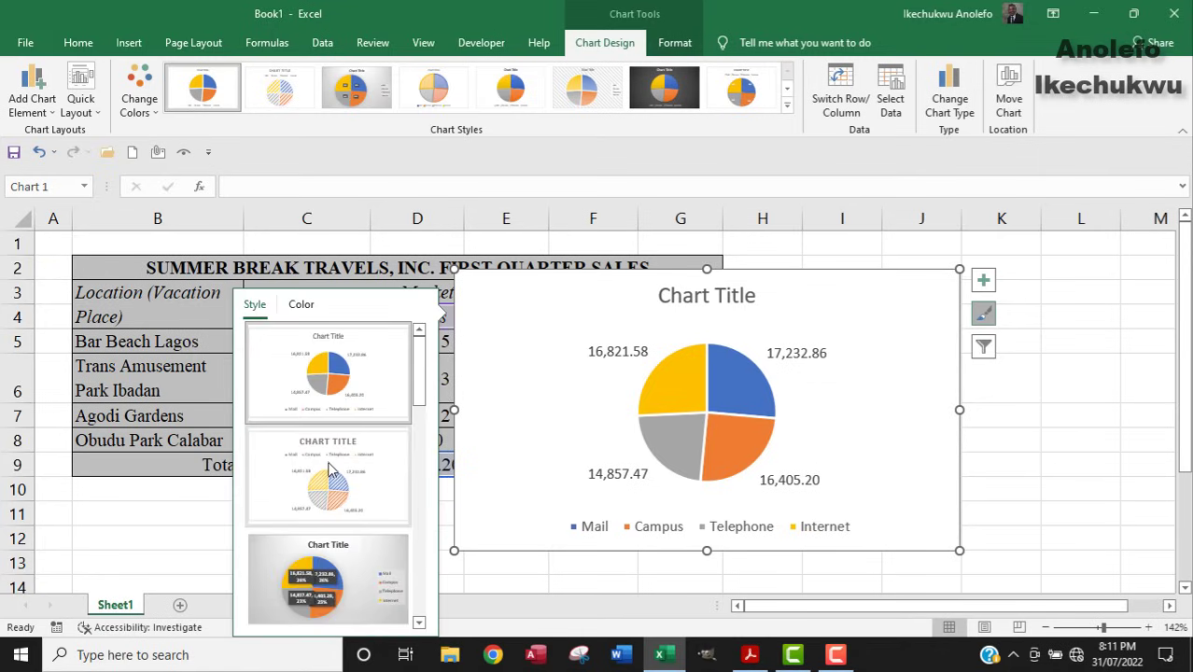
{"action": "scroll", "coordinate": [333, 467], "scroll_direction": "down", "scroll_amount": 3}
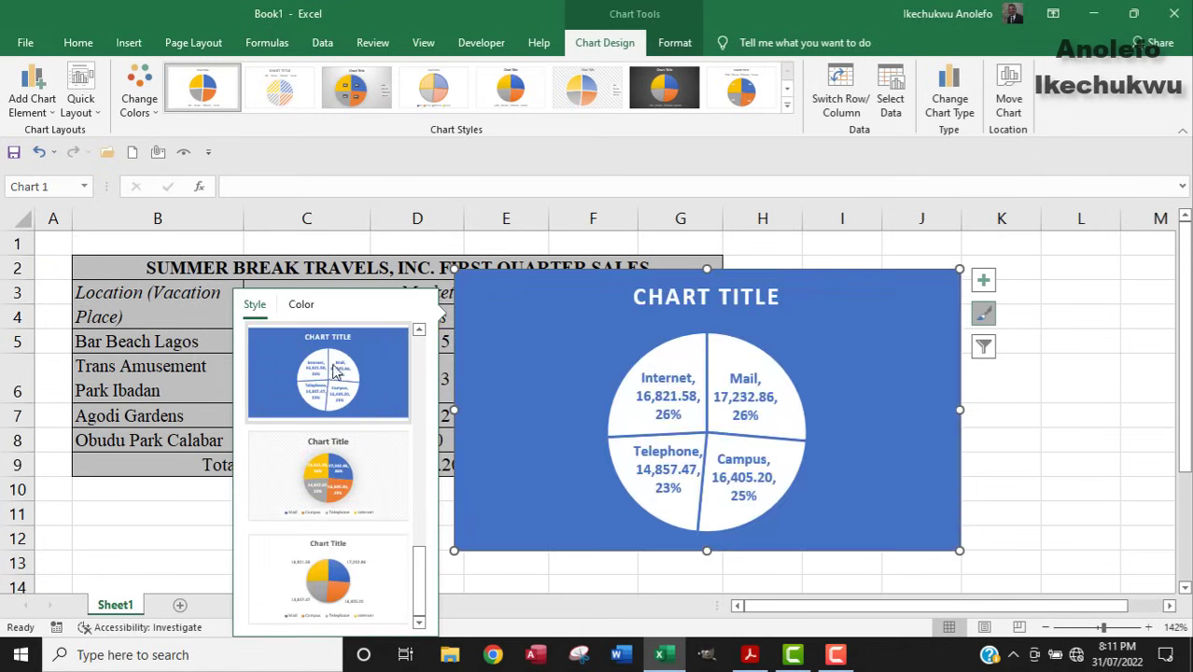
{"action": "left_click_drag", "start_coordinate": [420, 569], "coordinate": [394, 399]}
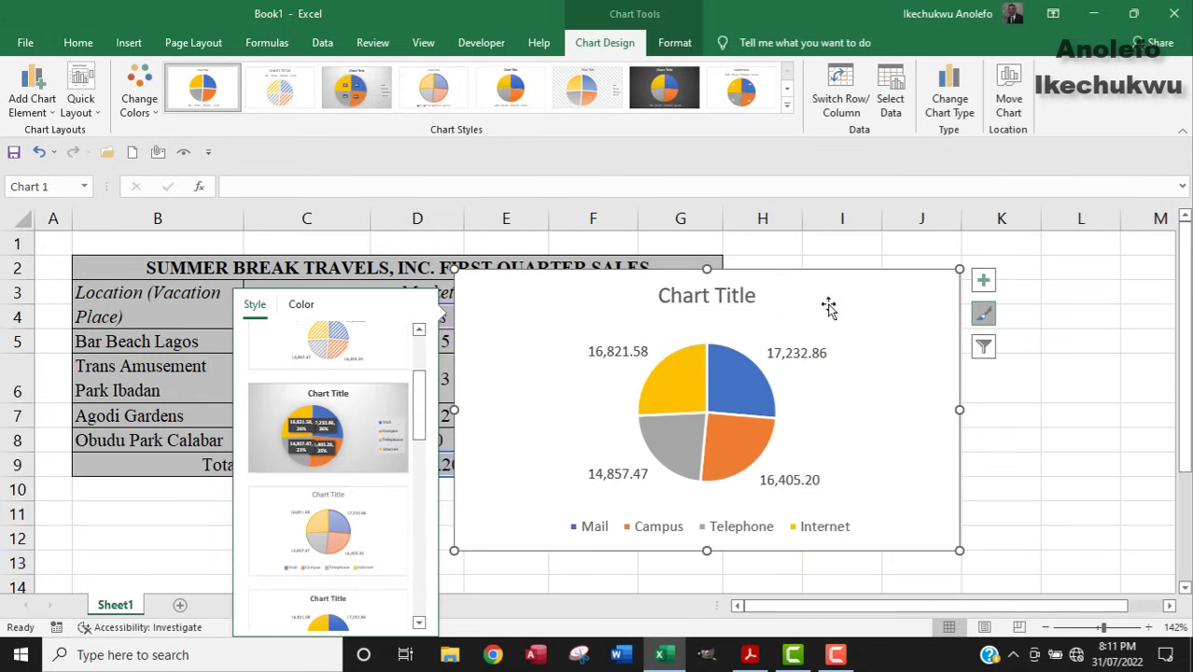
{"action": "left_click", "coordinate": [1046, 297]}
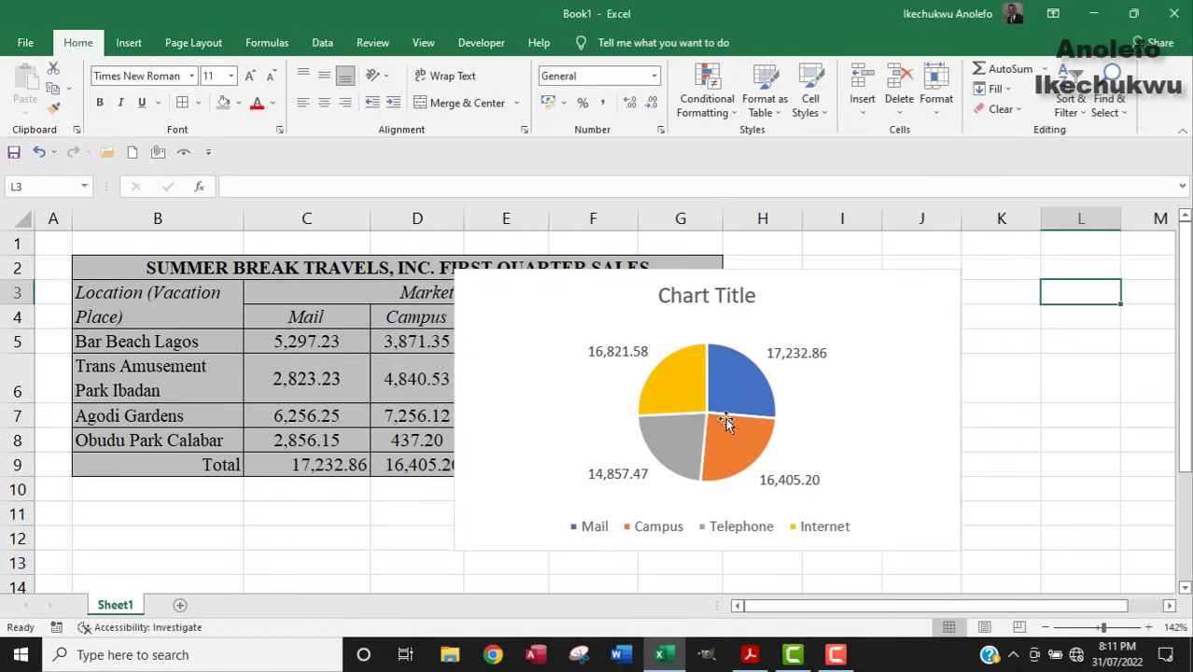
{"action": "left_click", "coordinate": [921, 321]}
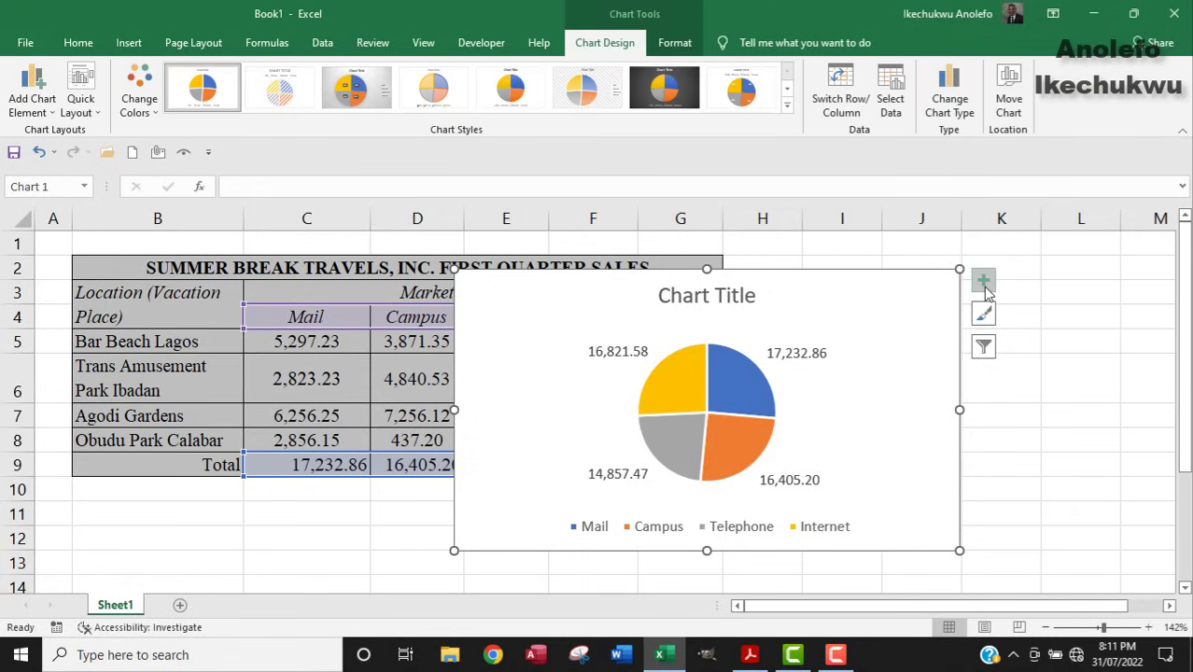
{"action": "left_click", "coordinate": [985, 285]}
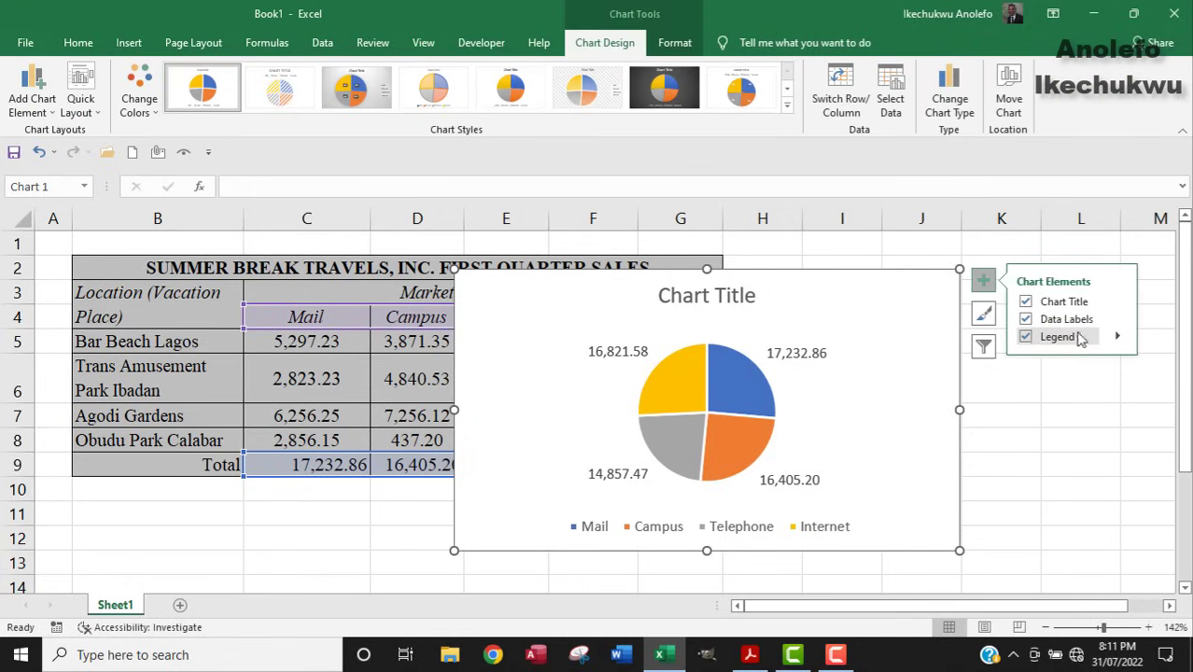
{"action": "left_click", "coordinate": [1117, 337]}
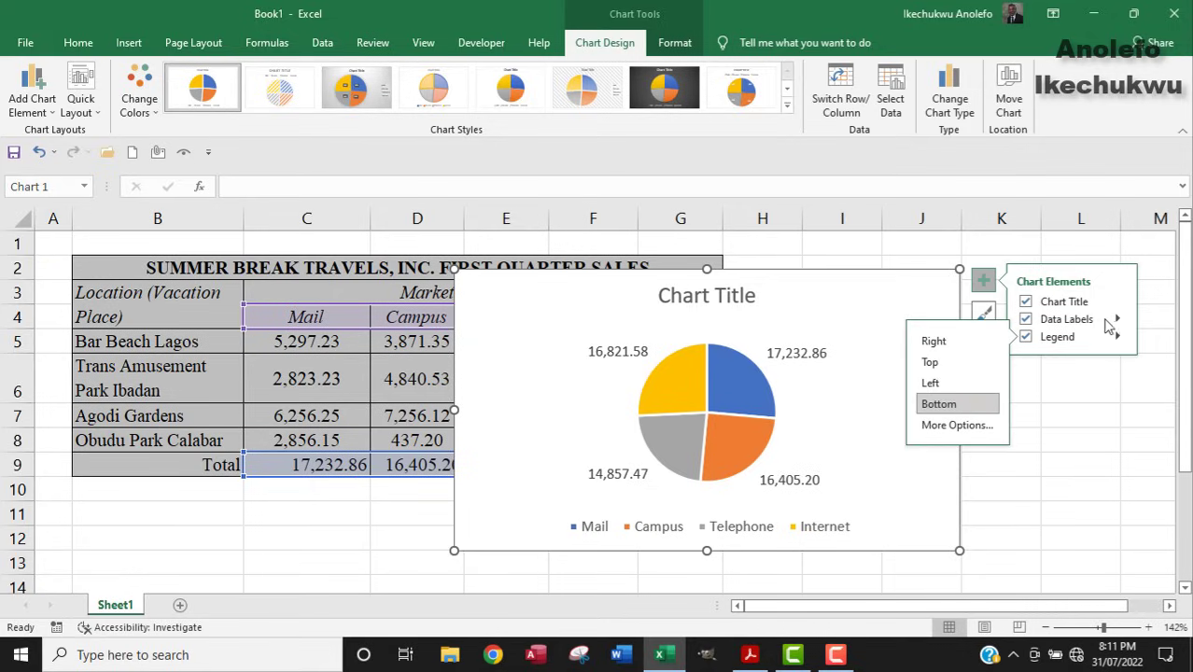
{"action": "left_click", "coordinate": [1087, 326]}
{"action": "left_click", "coordinate": [1087, 326]}
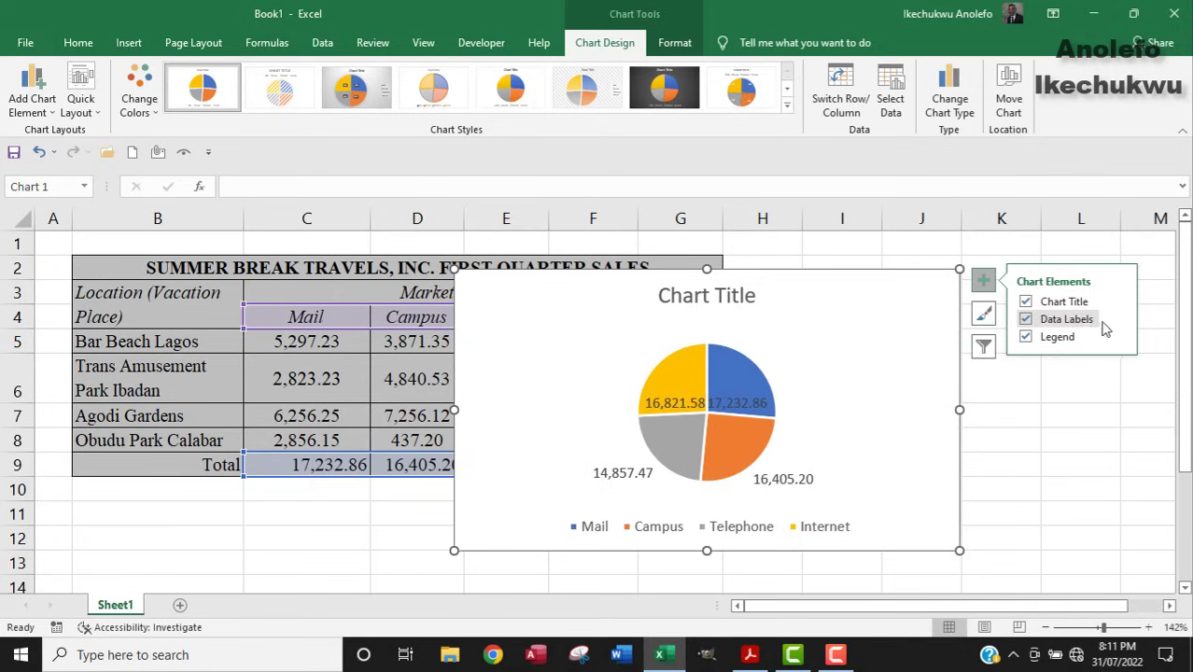
{"action": "left_click", "coordinate": [1118, 320]}
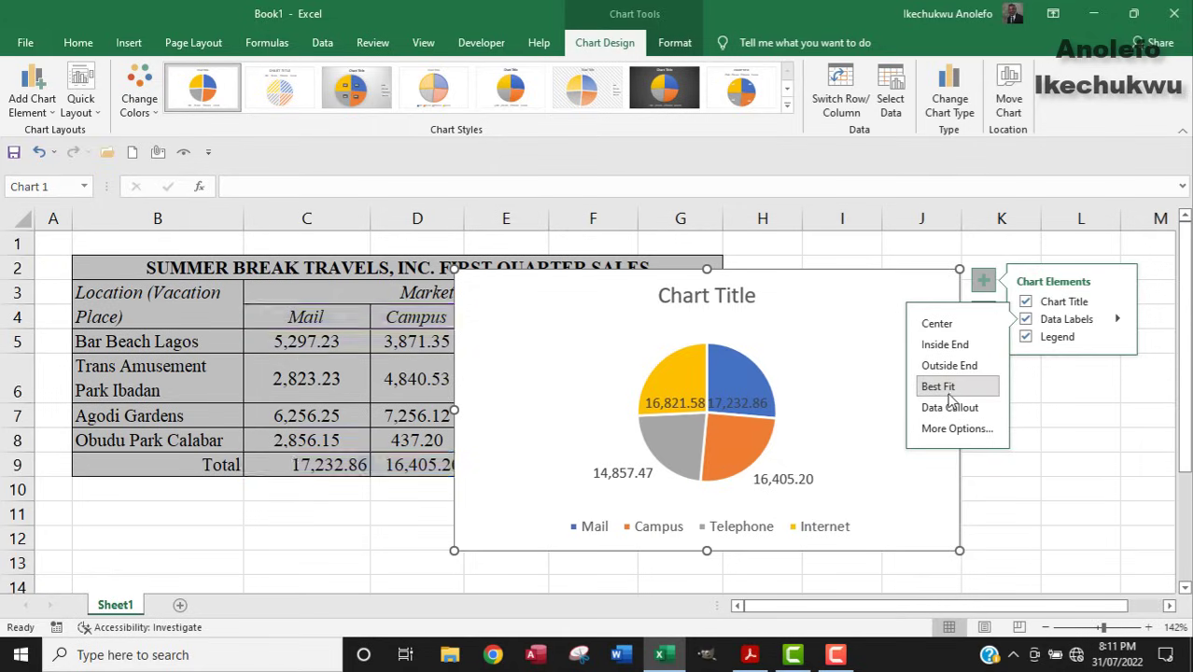
{"action": "left_click", "coordinate": [943, 366]}
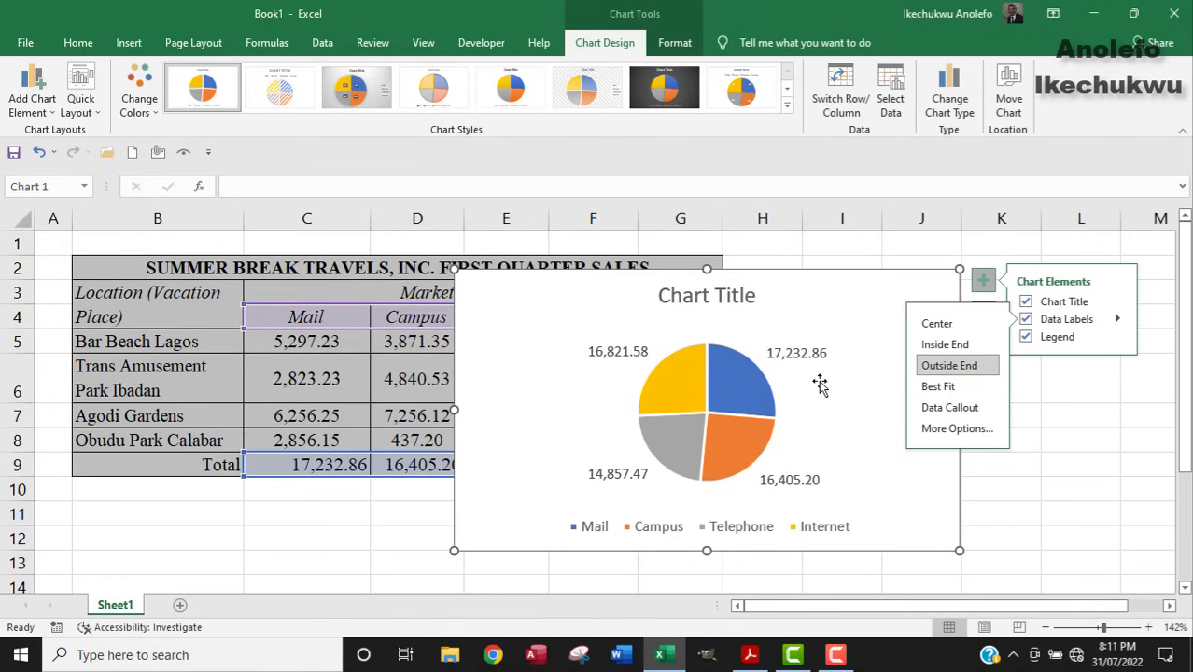
{"action": "left_click", "coordinate": [1045, 425]}
{"action": "left_click", "coordinate": [787, 362]}
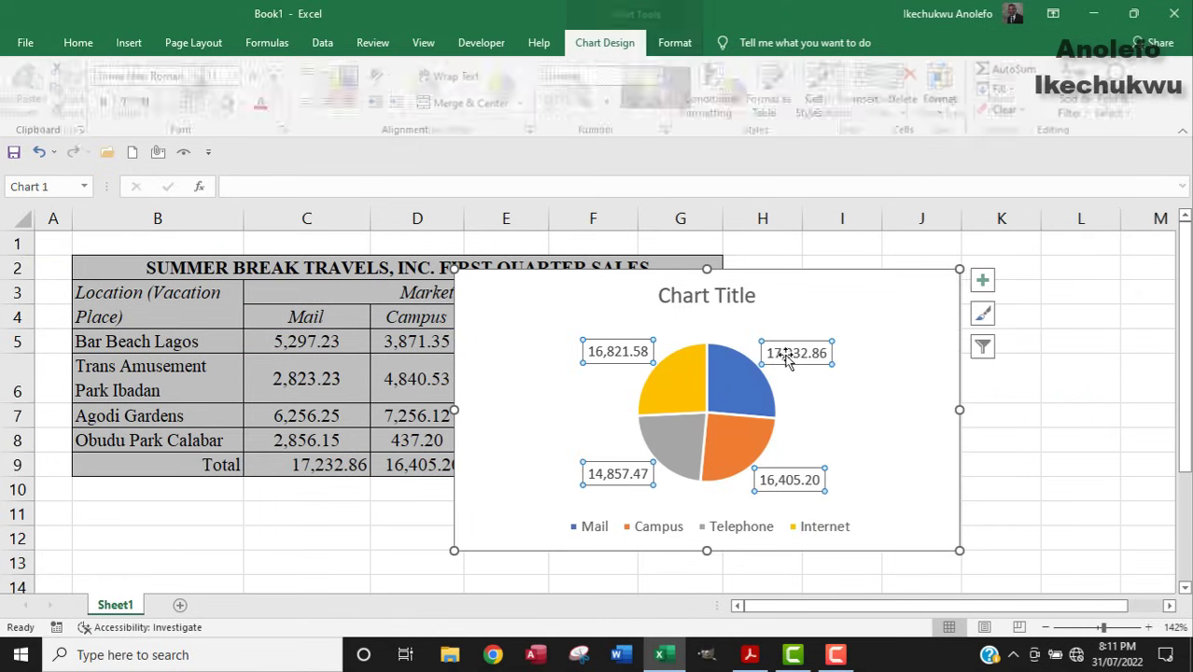
Make the data labels show percentages instead of values.
{"action": "right_click", "coordinate": [788, 358]}
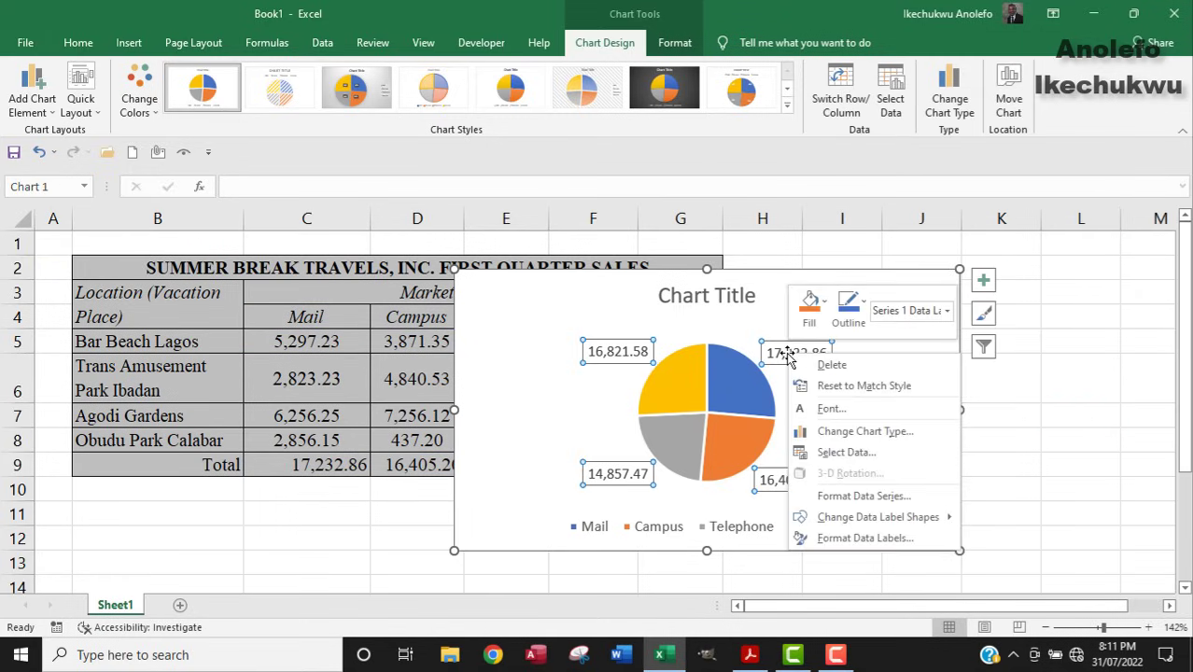
{"action": "left_click", "coordinate": [851, 539]}
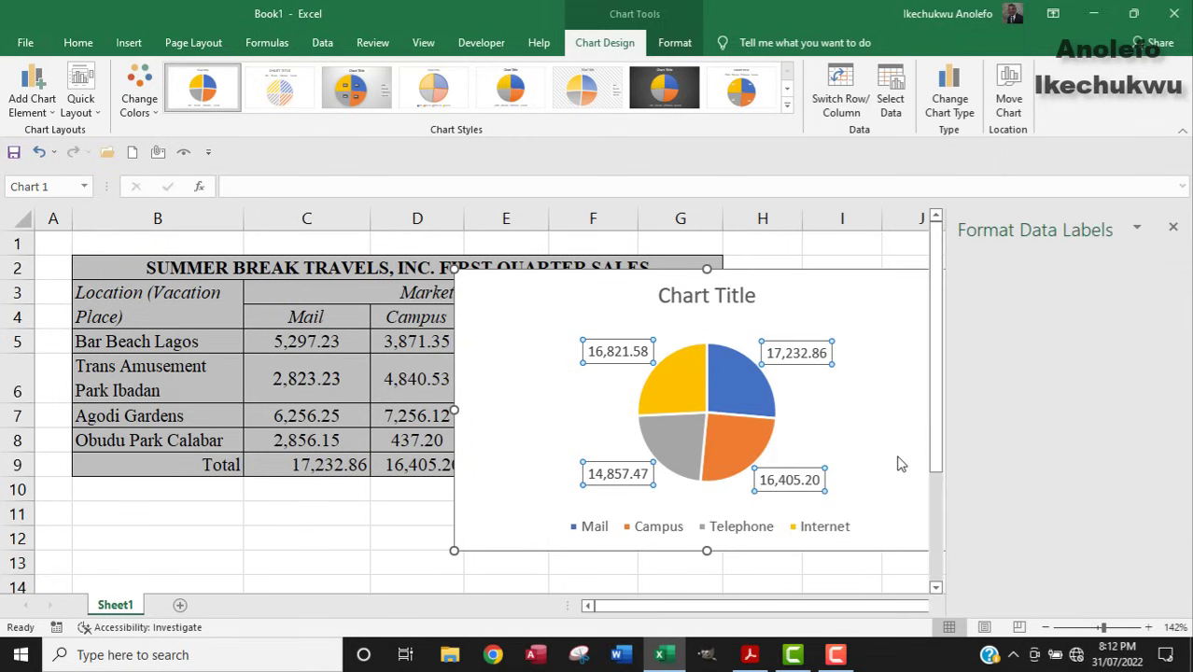
{"action": "left_click_drag", "start_coordinate": [1174, 366], "coordinate": [1174, 430]}
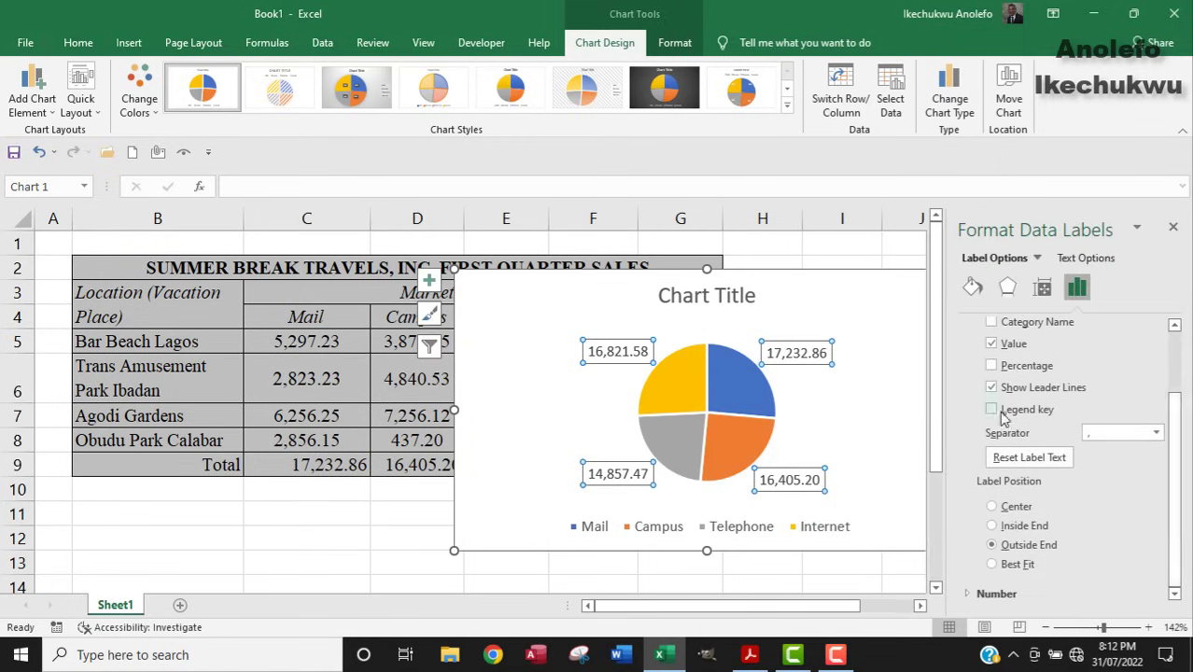
{"action": "left_click", "coordinate": [991, 367]}
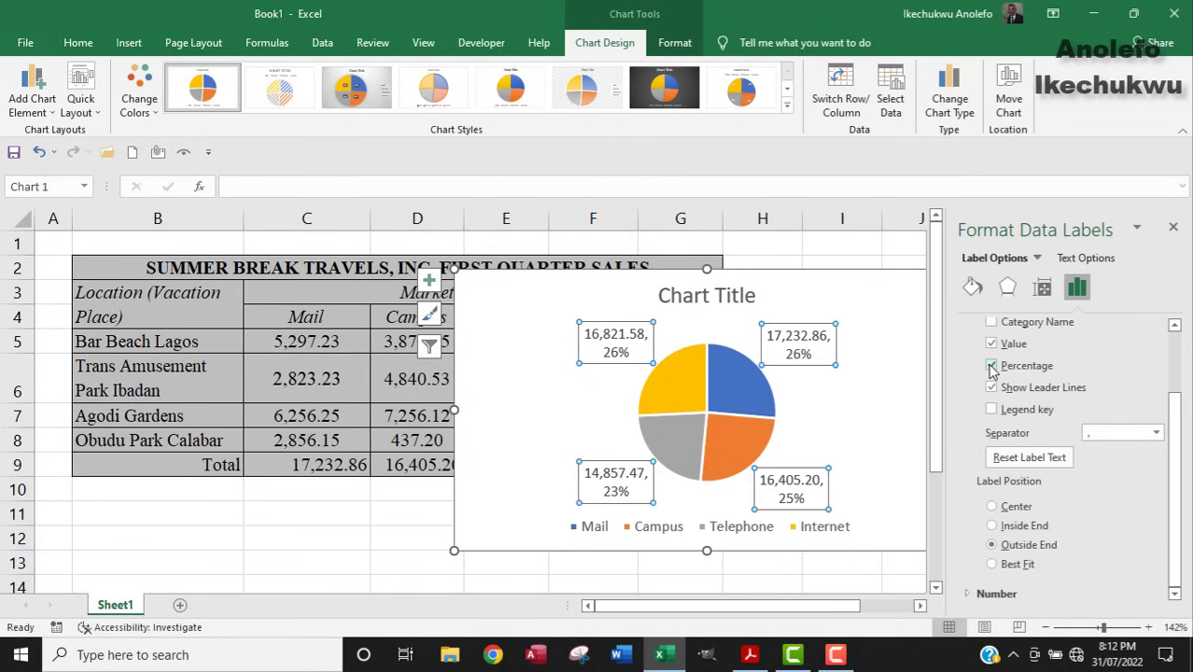
{"action": "left_click", "coordinate": [991, 343]}
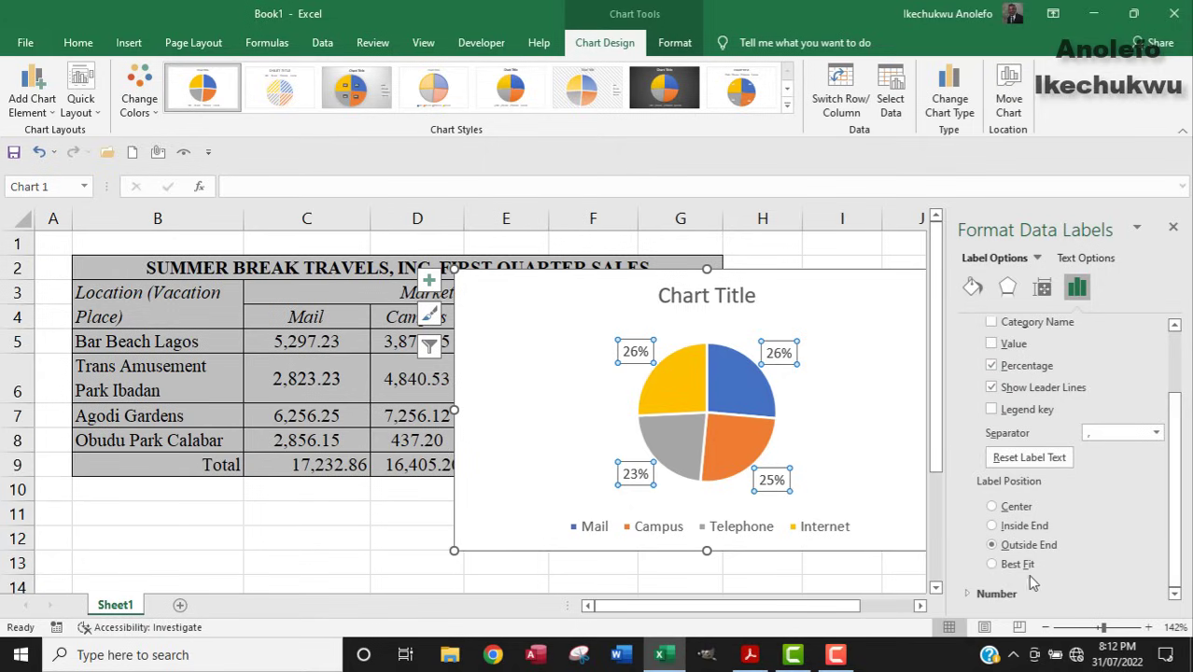
Format the label numbers as Percentage with 2 decimal places.
{"action": "left_click", "coordinate": [965, 595]}
{"action": "left_click_drag", "start_coordinate": [1175, 461], "coordinate": [1176, 513]}
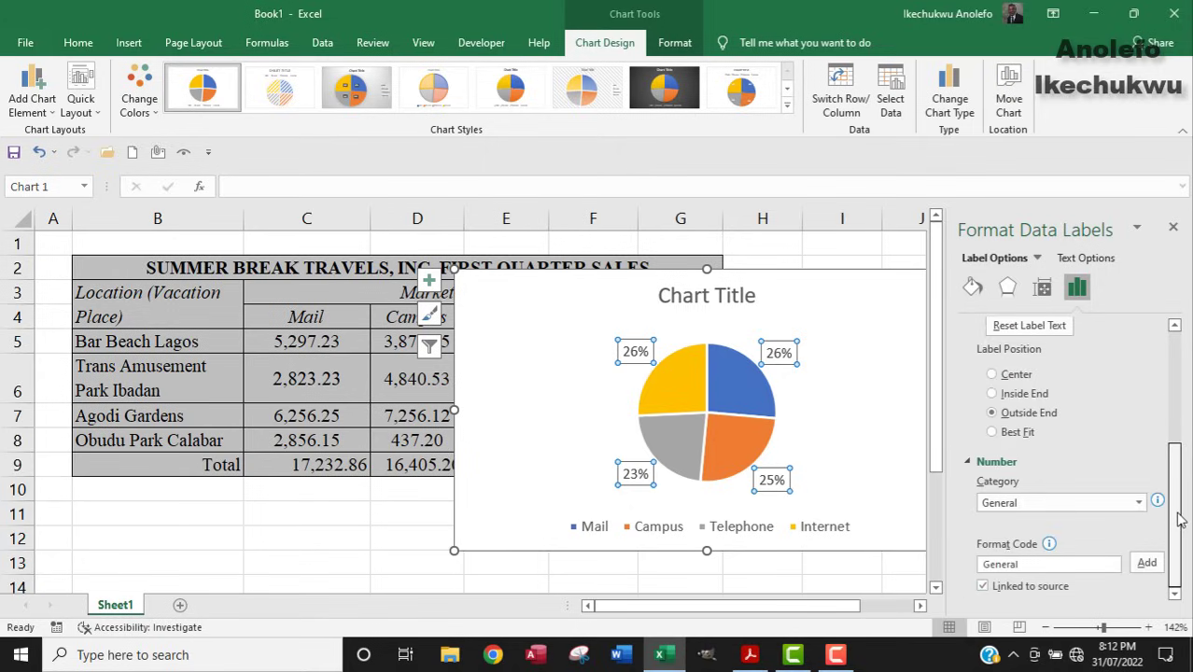
{"action": "left_click", "coordinate": [1139, 503]}
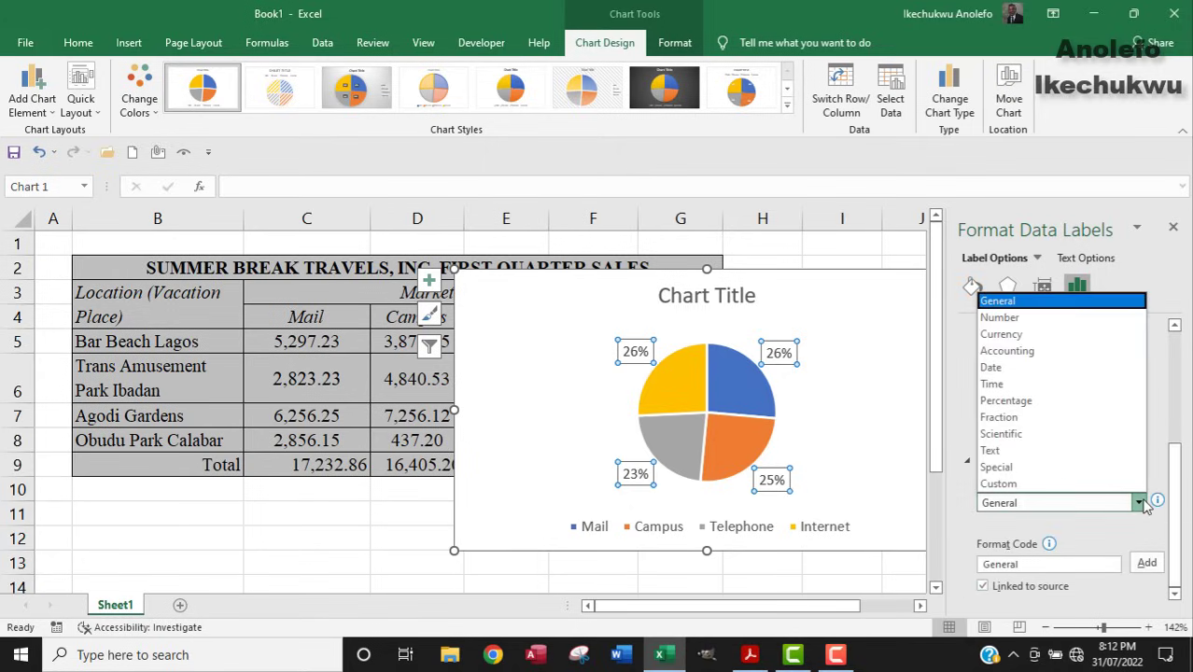
{"action": "left_click", "coordinate": [1023, 405]}
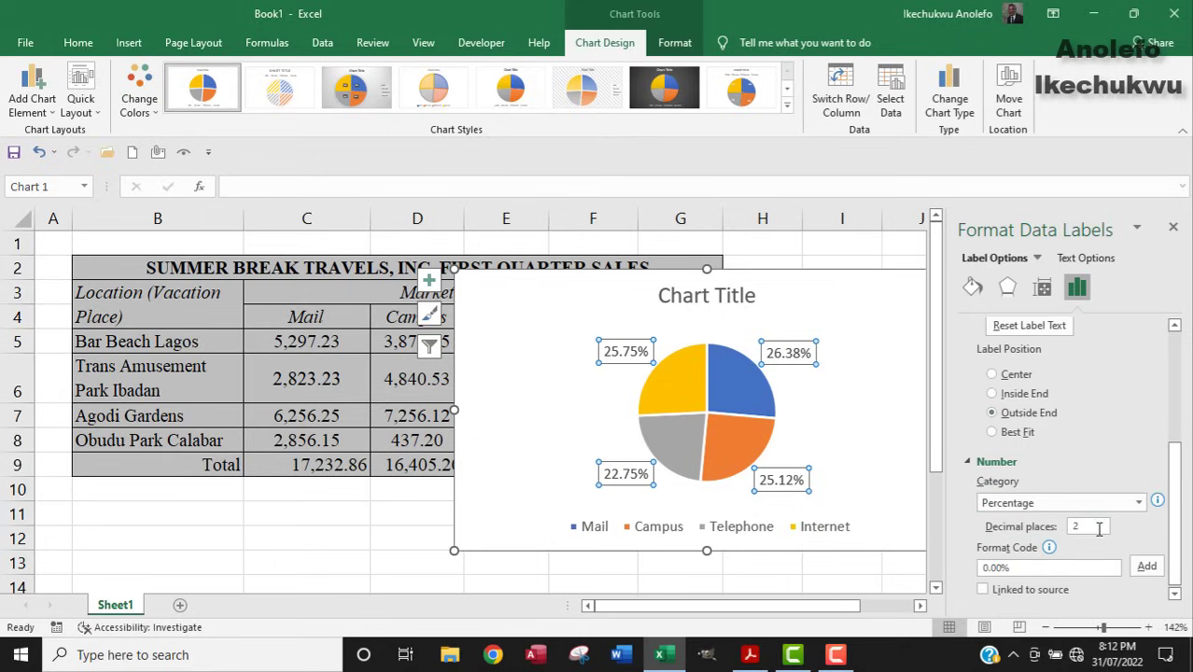
{"action": "left_click", "coordinate": [1089, 529]}
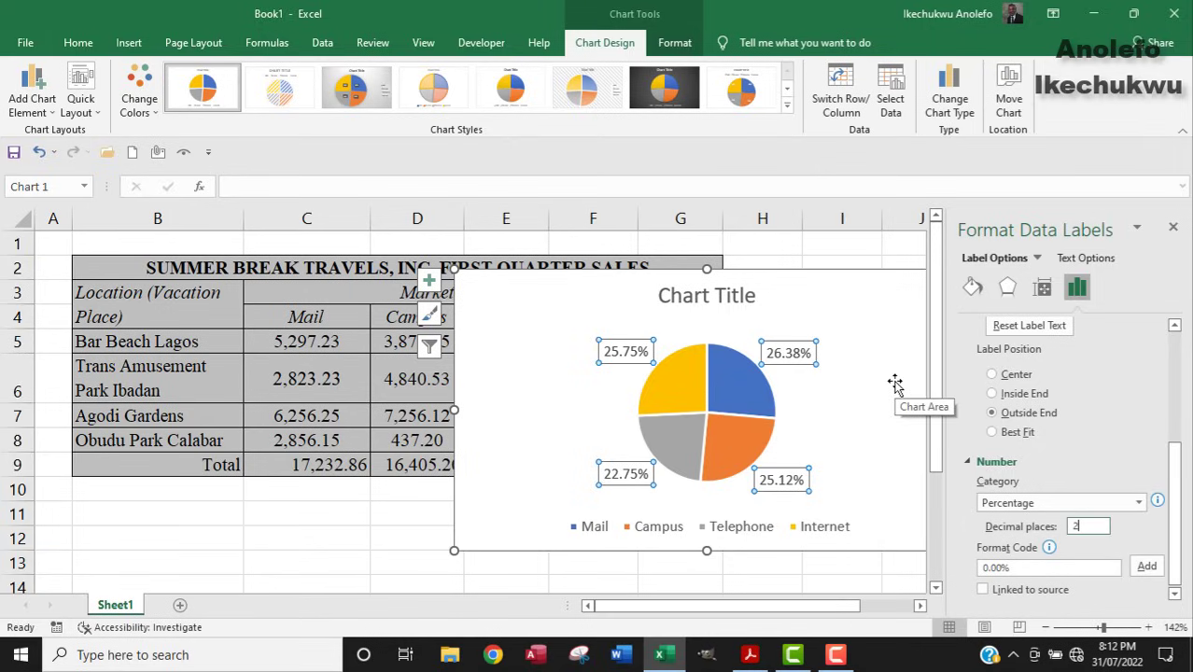
{"action": "left_click", "coordinate": [1173, 227]}
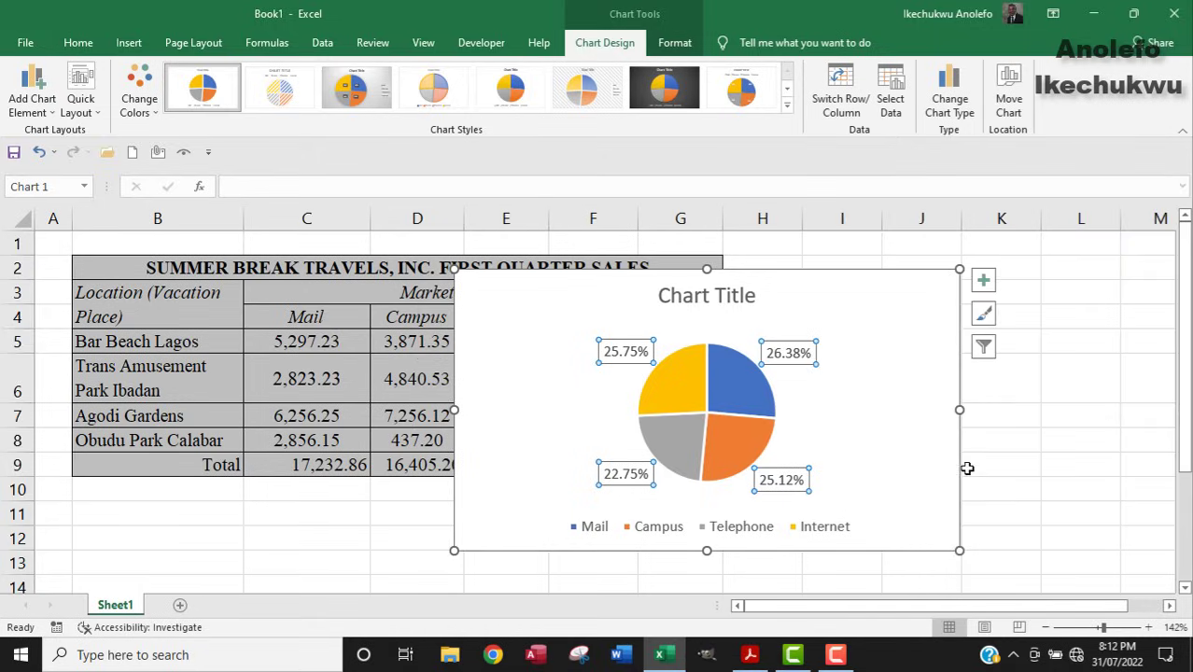
{"action": "left_click", "coordinate": [698, 295]}
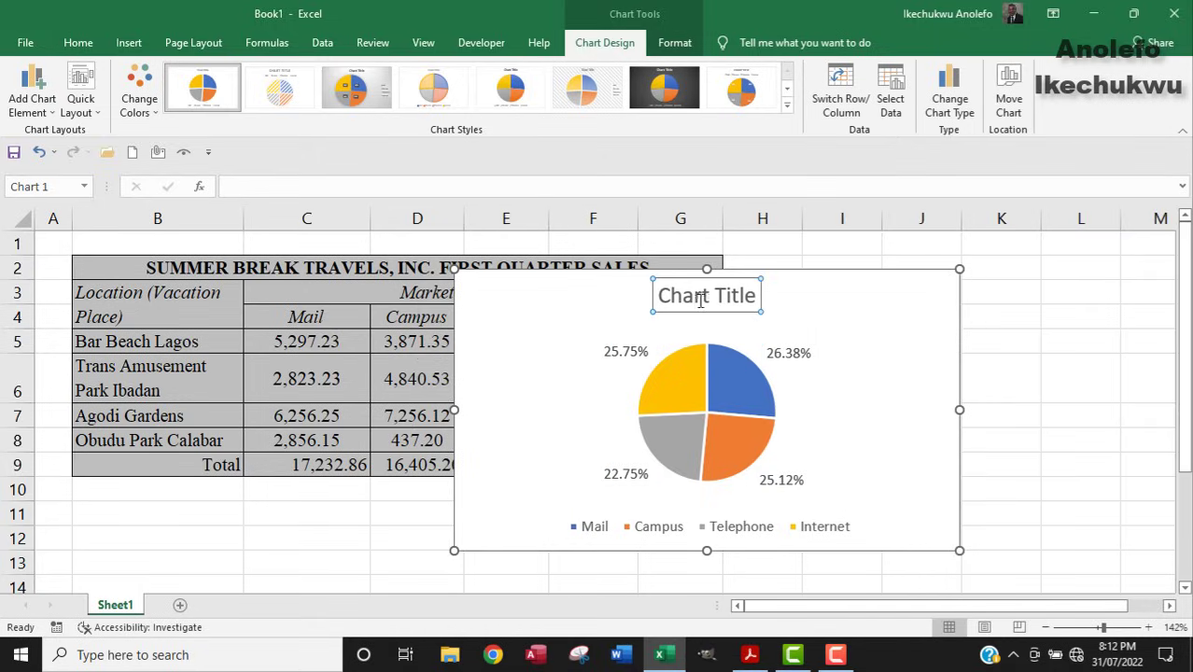
{"action": "triple_click", "coordinate": [690, 295]}
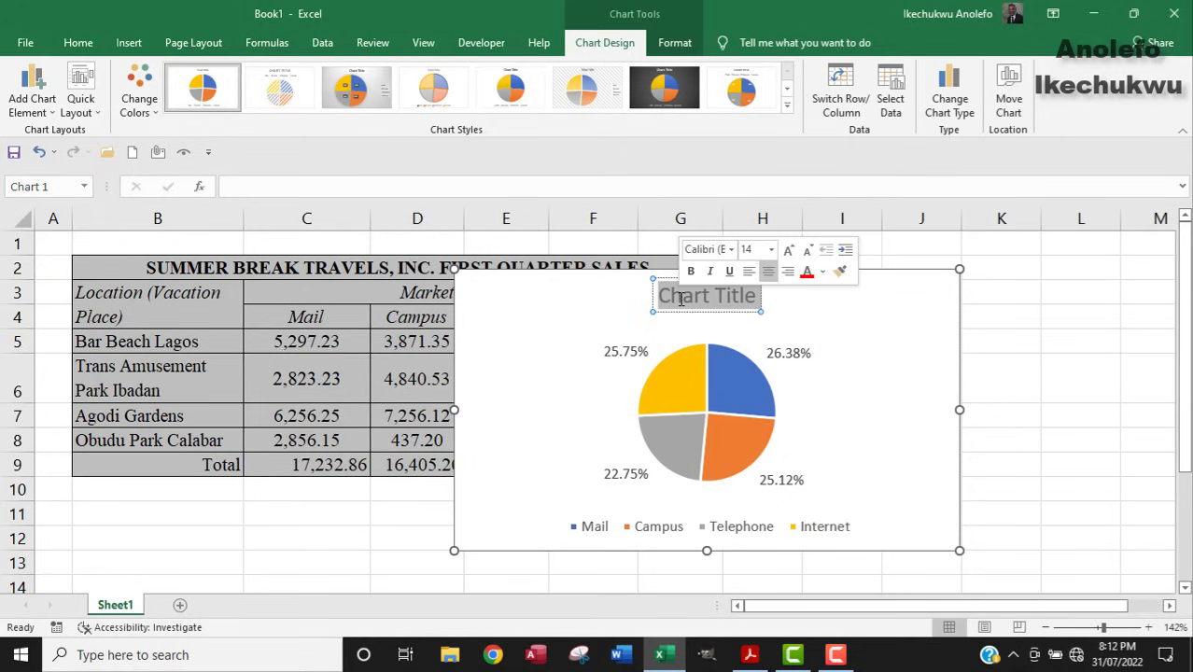
Check the chart instructions in the exam PDF, then return to the Excel workbook.
{"action": "left_click", "coordinate": [749, 656]}
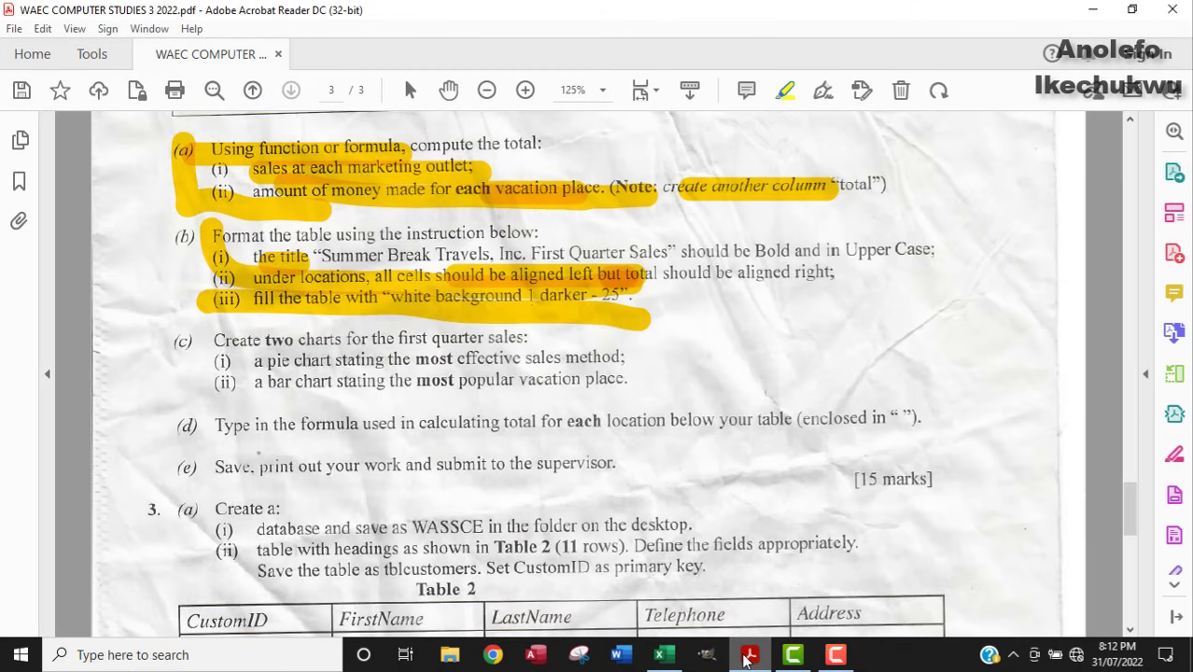
{"action": "left_click", "coordinate": [749, 655]}
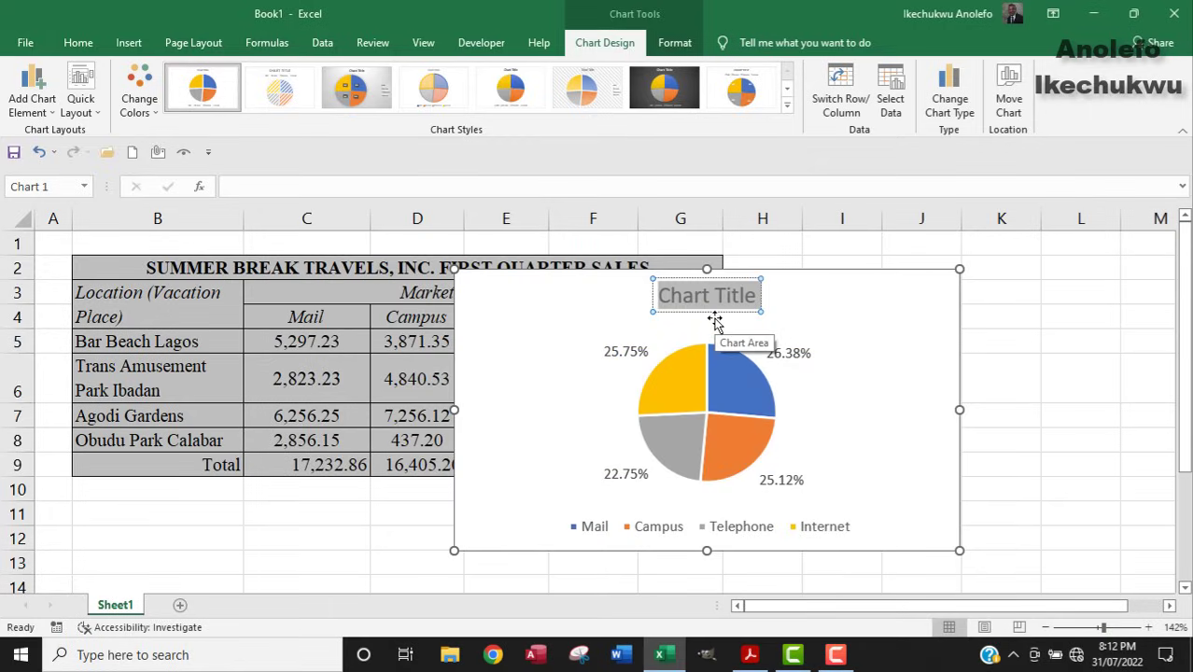
Replace the placeholder chart title with 'Most Effective Sales Method'.
{"action": "type", "text": "mOST"}
{"action": "key", "text": "BackSpace"}
{"action": "key", "text": "BackSpace"}
{"action": "key", "text": "BackSpace"}
{"action": "key", "text": "BackSpace"}
{"action": "type", "text": "Most Effe"}
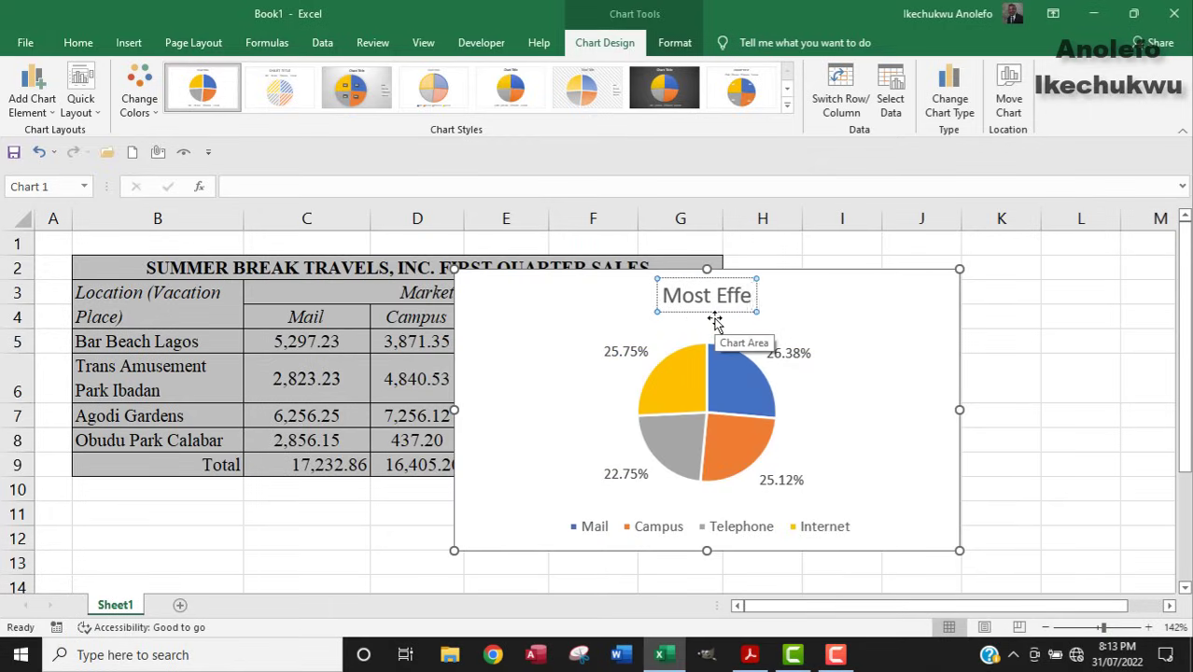
{"action": "type", "text": "ctive S"}
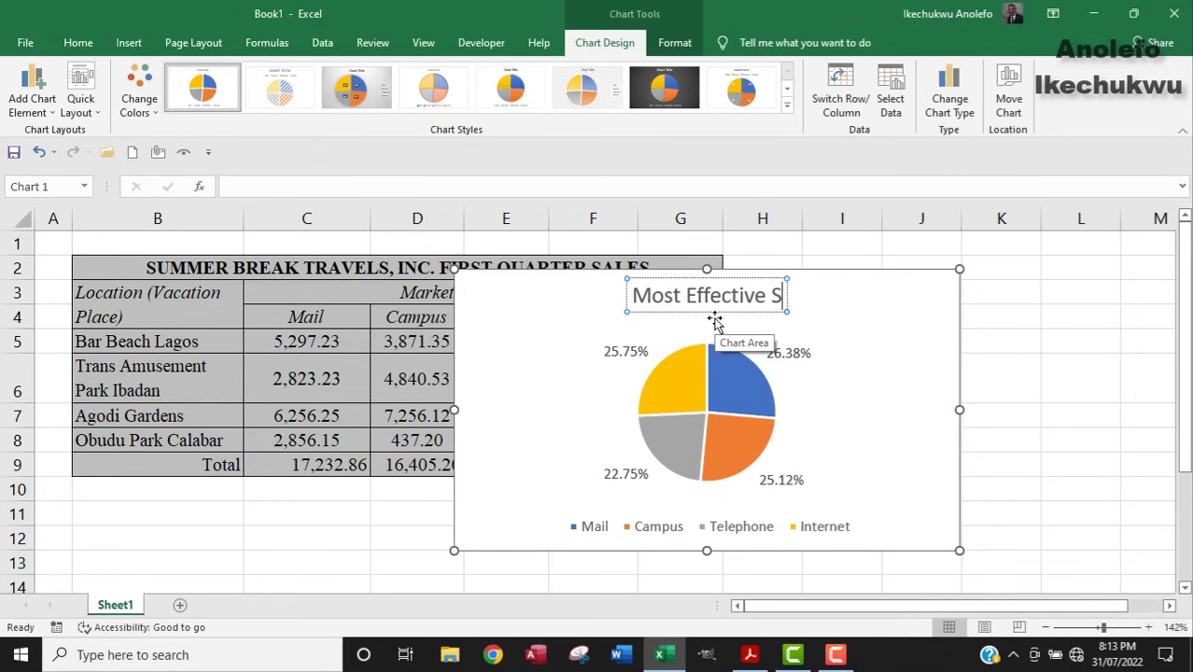
{"action": "type", "text": "ales Method"}
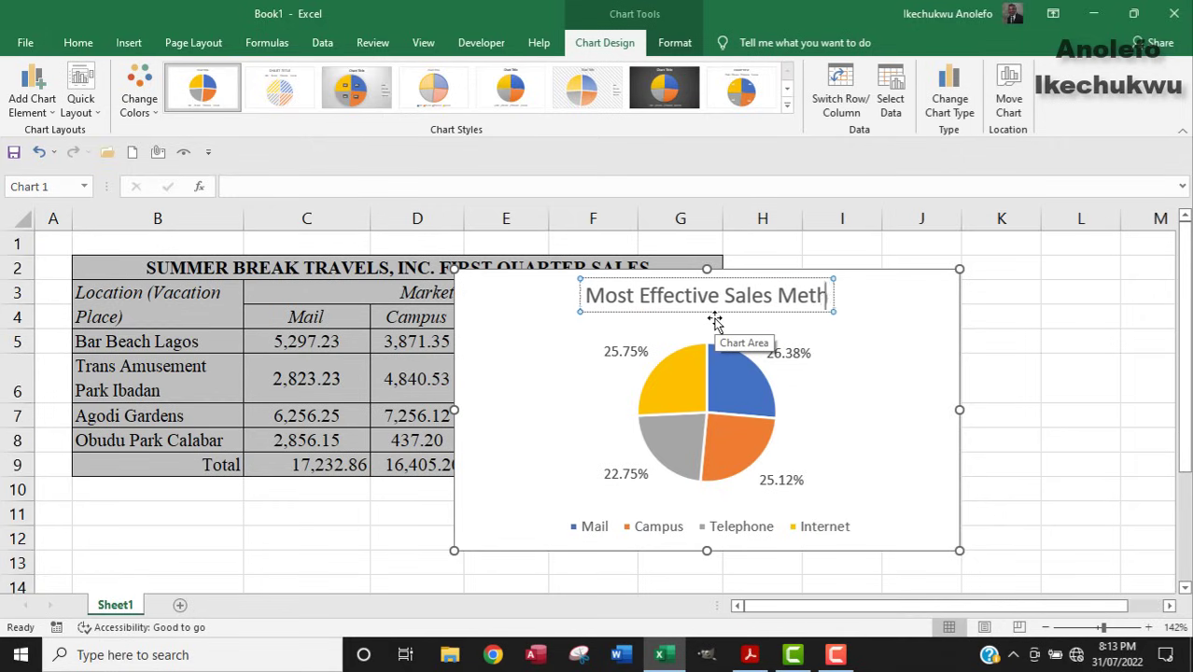
{"action": "left_click", "coordinate": [991, 340]}
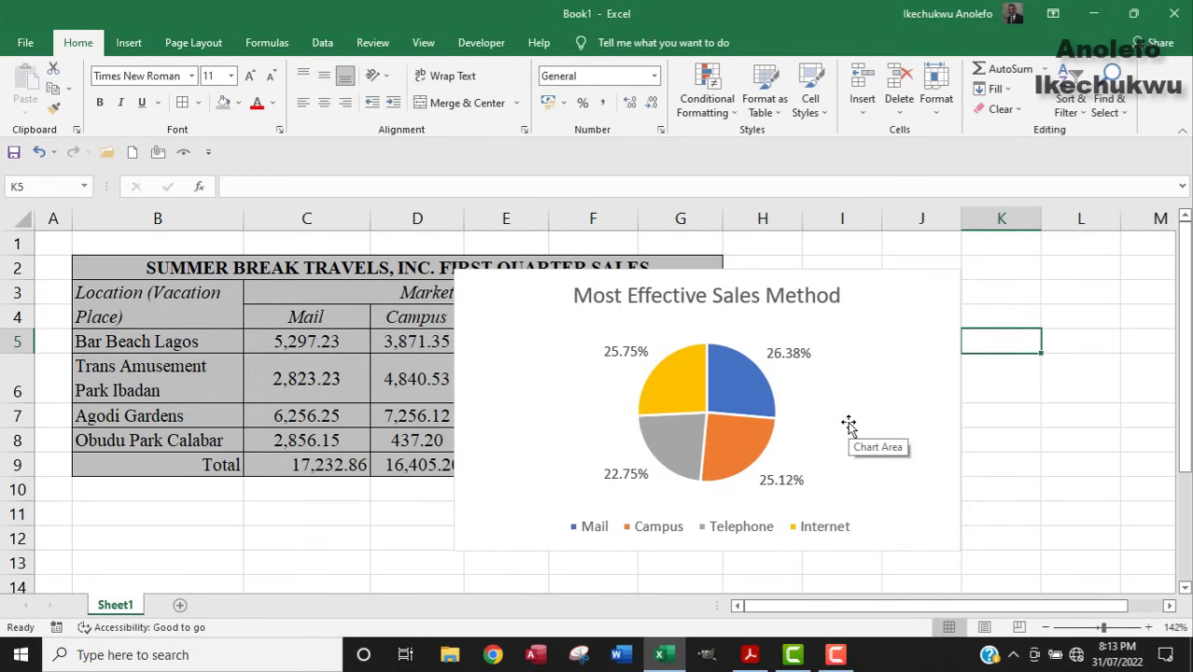
Drag the Mail slice (26.38%) outward so it is exploded from the pie.
{"action": "mouse_move", "coordinate": [753, 402]}
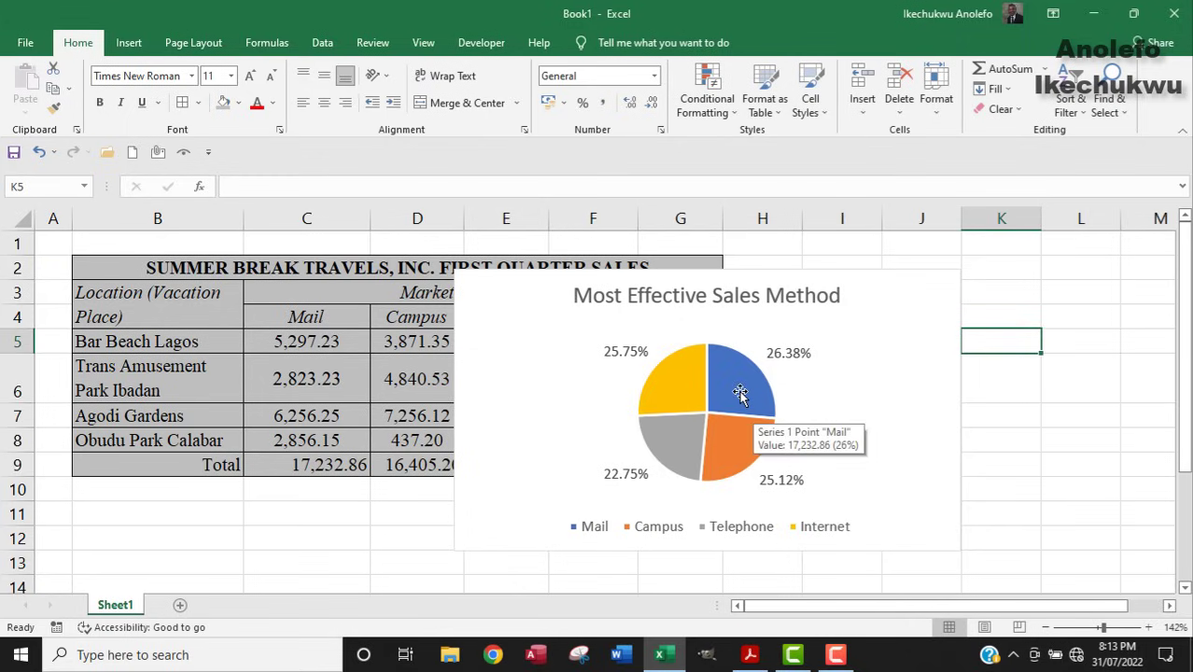
{"action": "left_click", "coordinate": [739, 394]}
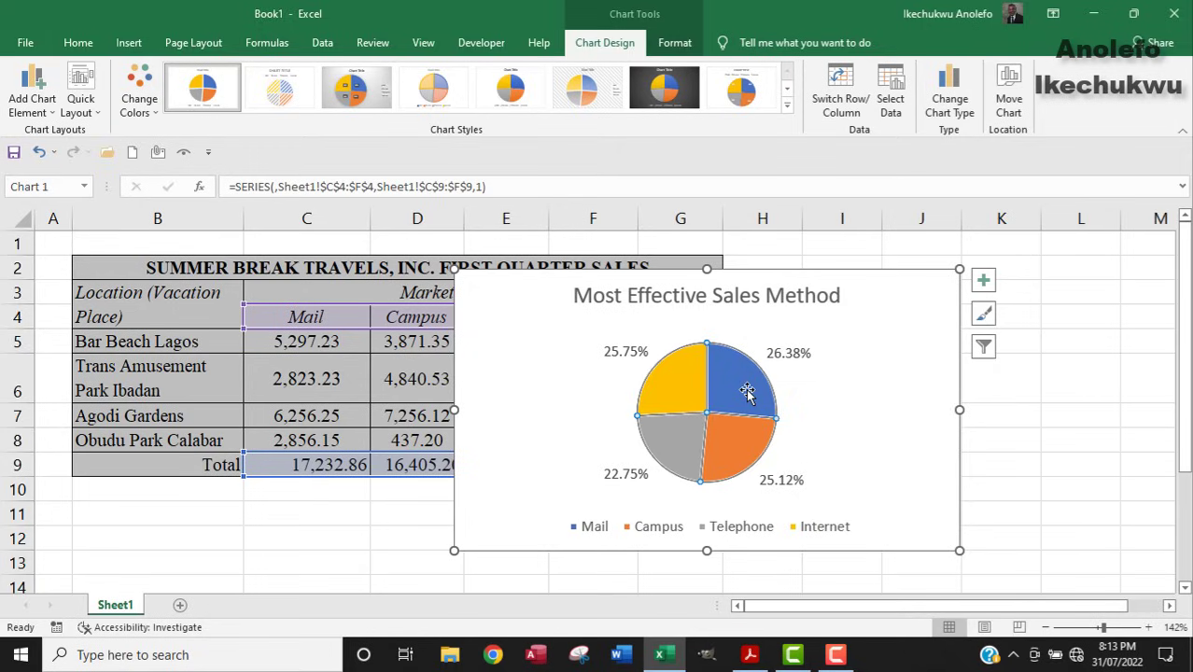
{"action": "left_click", "coordinate": [743, 384]}
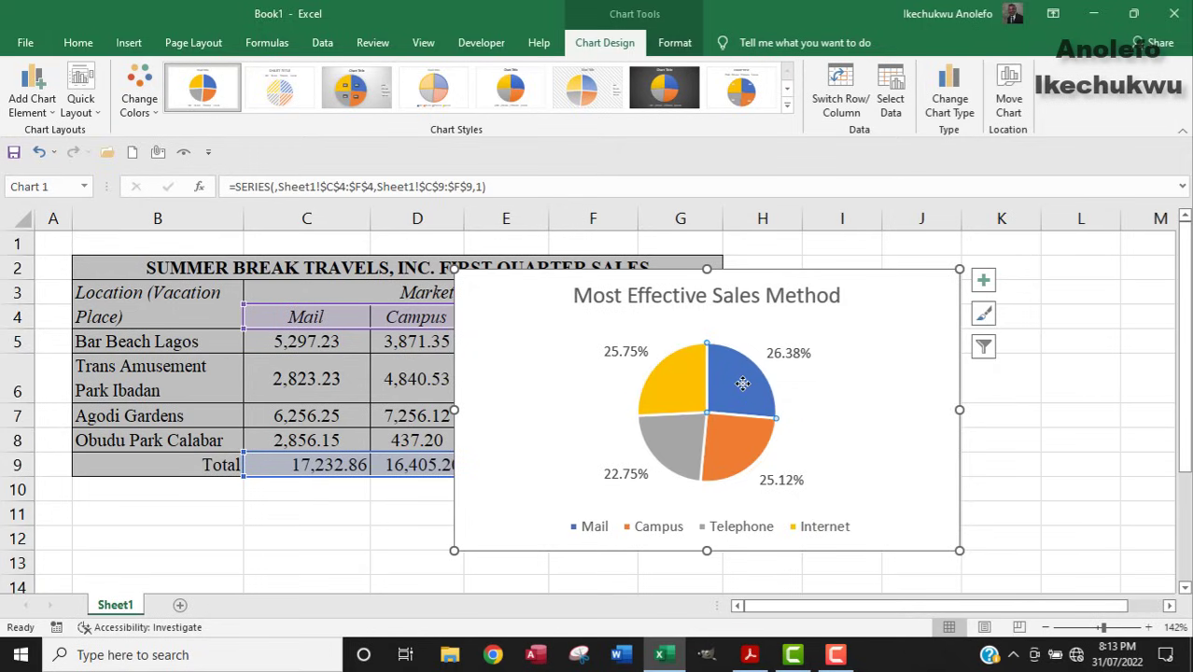
{"action": "left_click_drag", "start_coordinate": [743, 384], "coordinate": [766, 371]}
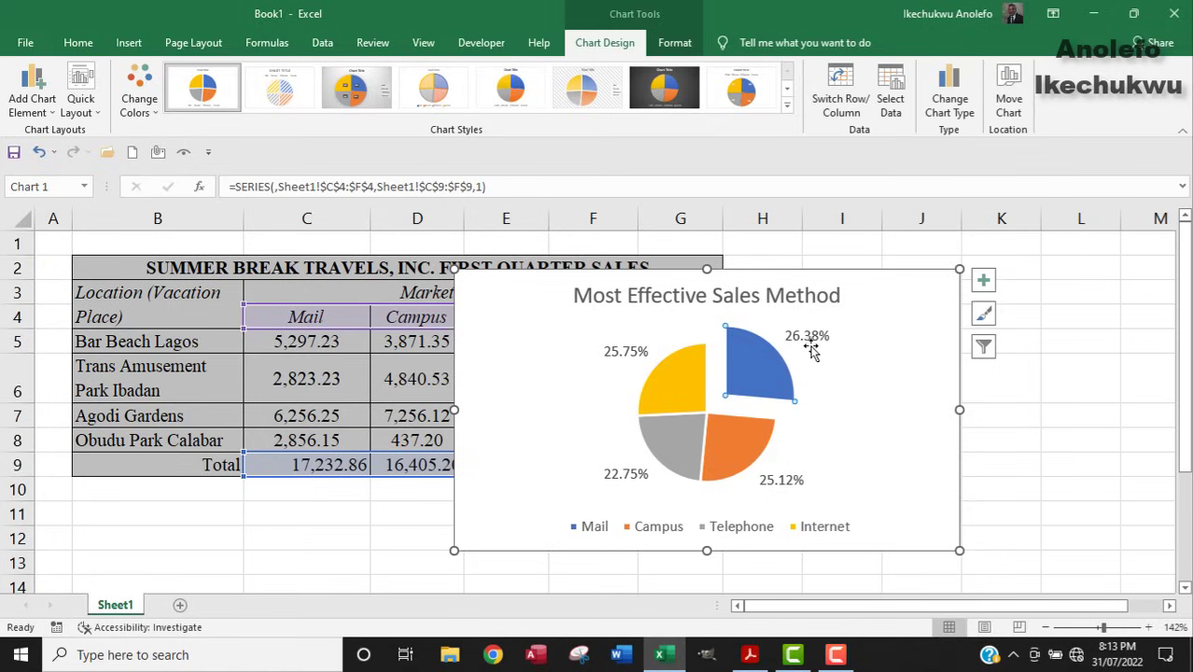
{"action": "left_click", "coordinate": [671, 385]}
{"action": "mouse_move", "coordinate": [764, 374]}
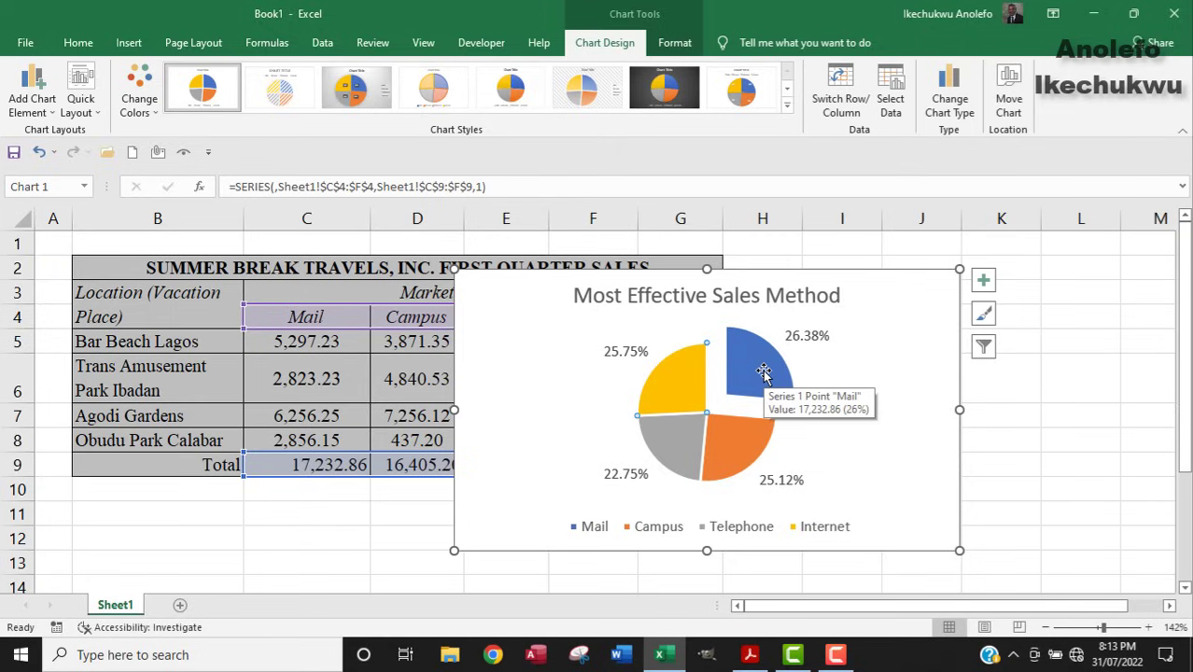
{"action": "left_click", "coordinate": [763, 374]}
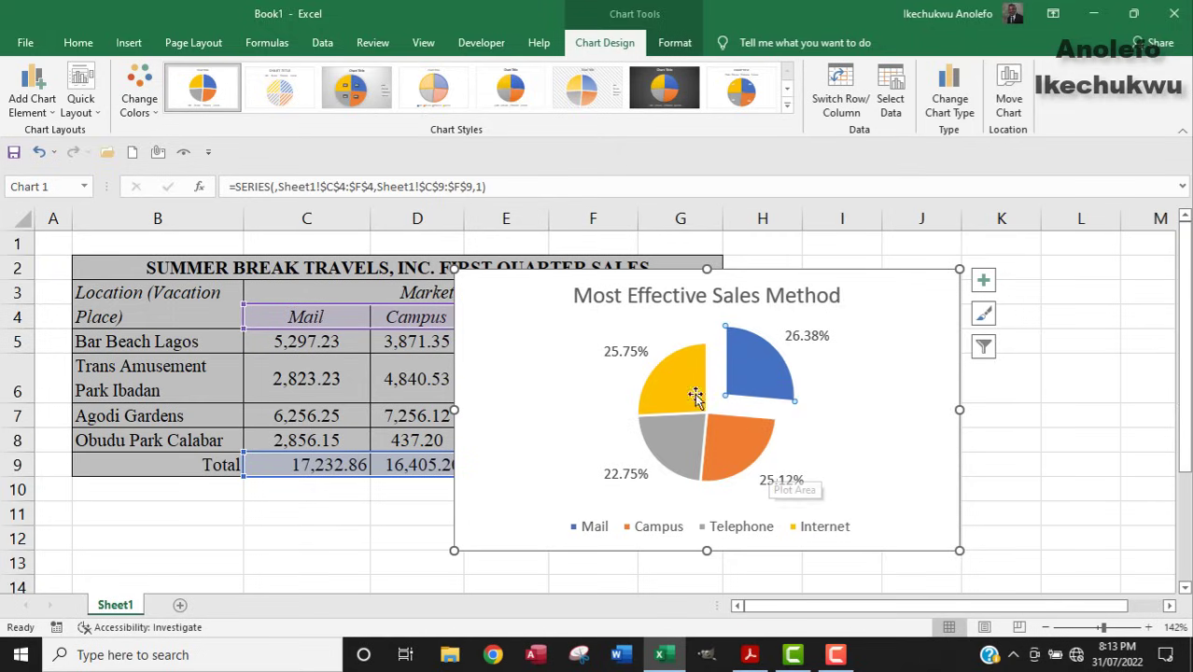
Fill the Mail slice with black.
{"action": "right_click", "coordinate": [754, 369]}
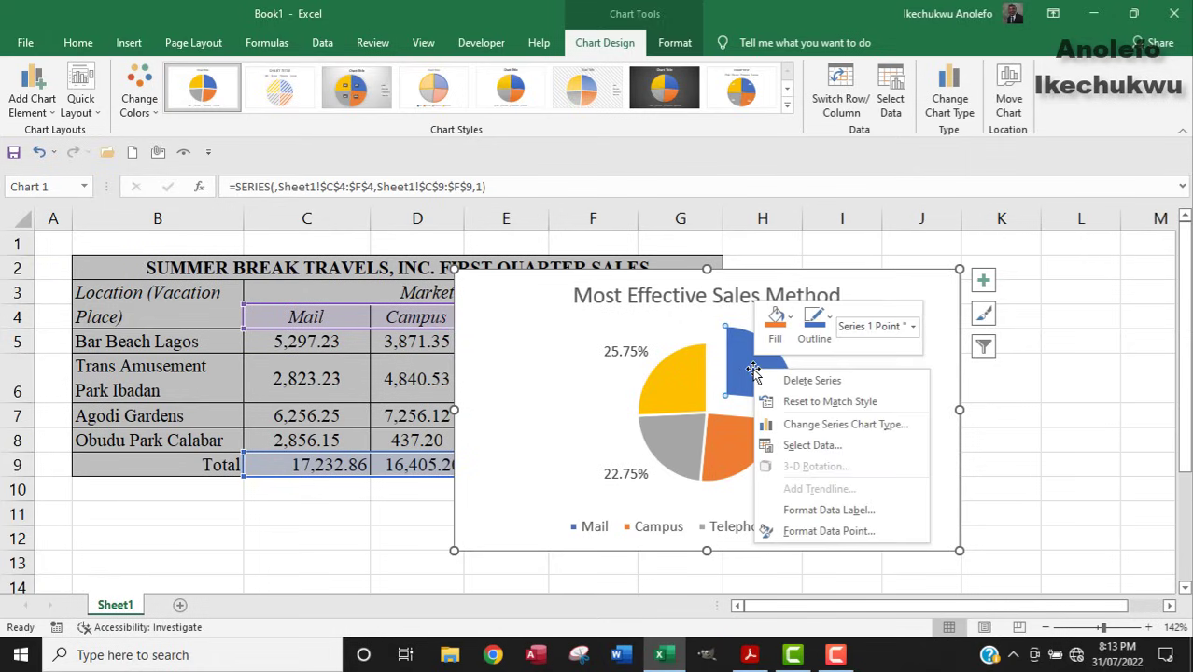
{"action": "left_click", "coordinate": [782, 321]}
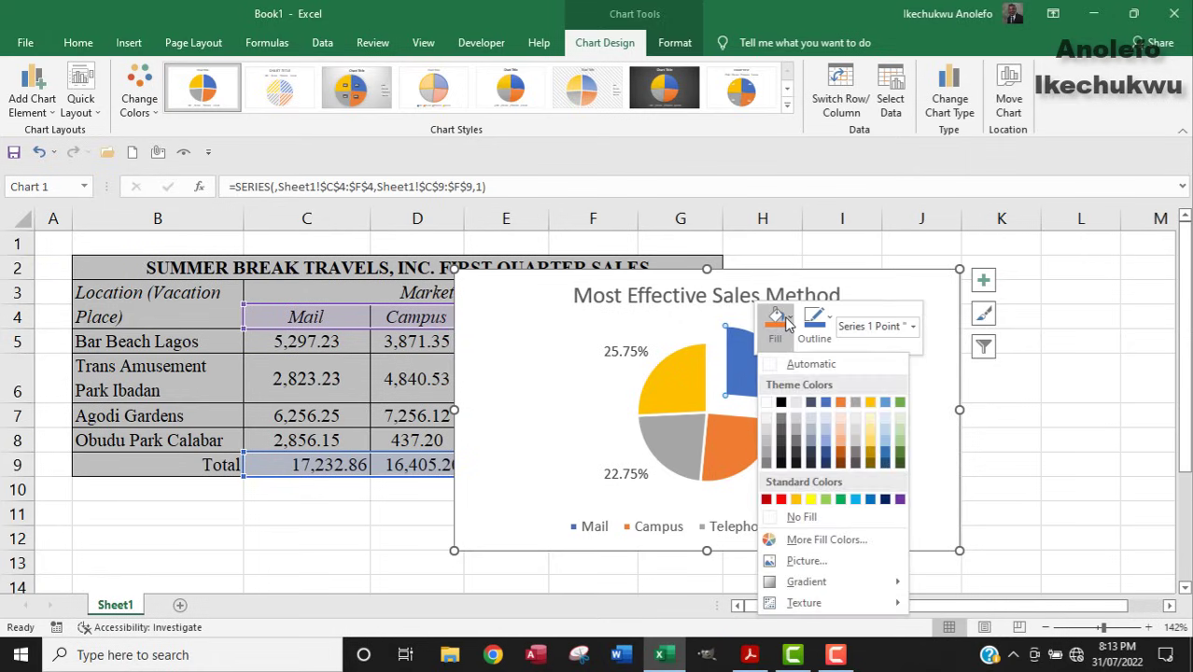
{"action": "left_click", "coordinate": [780, 401]}
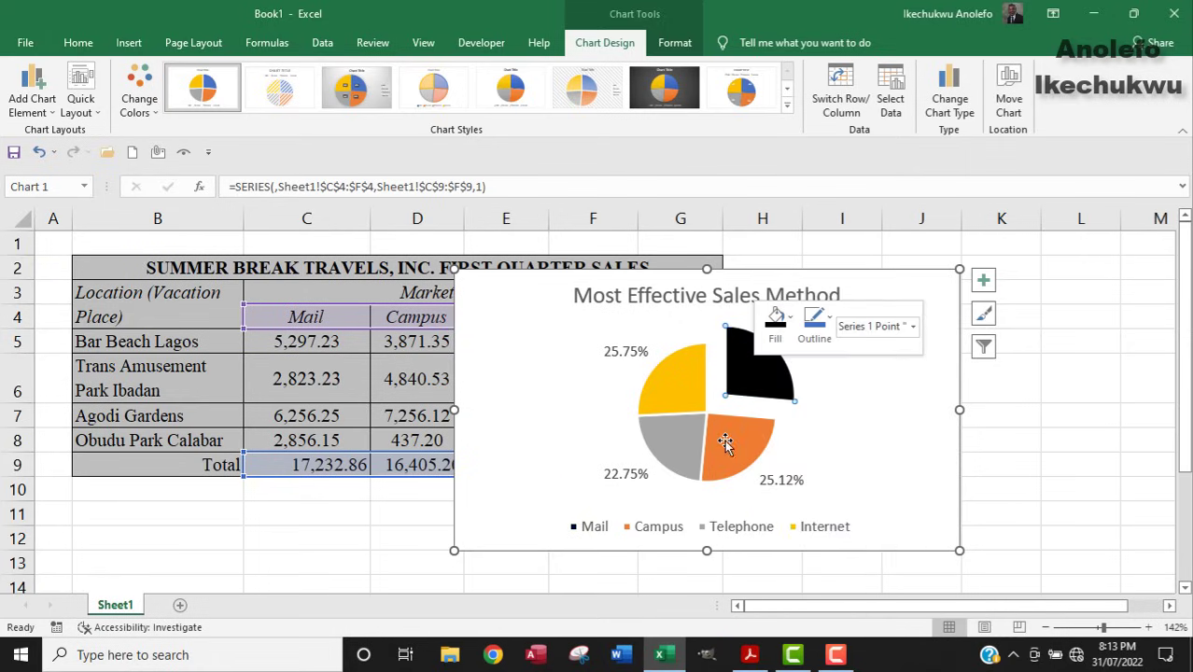
{"action": "left_click", "coordinate": [725, 441]}
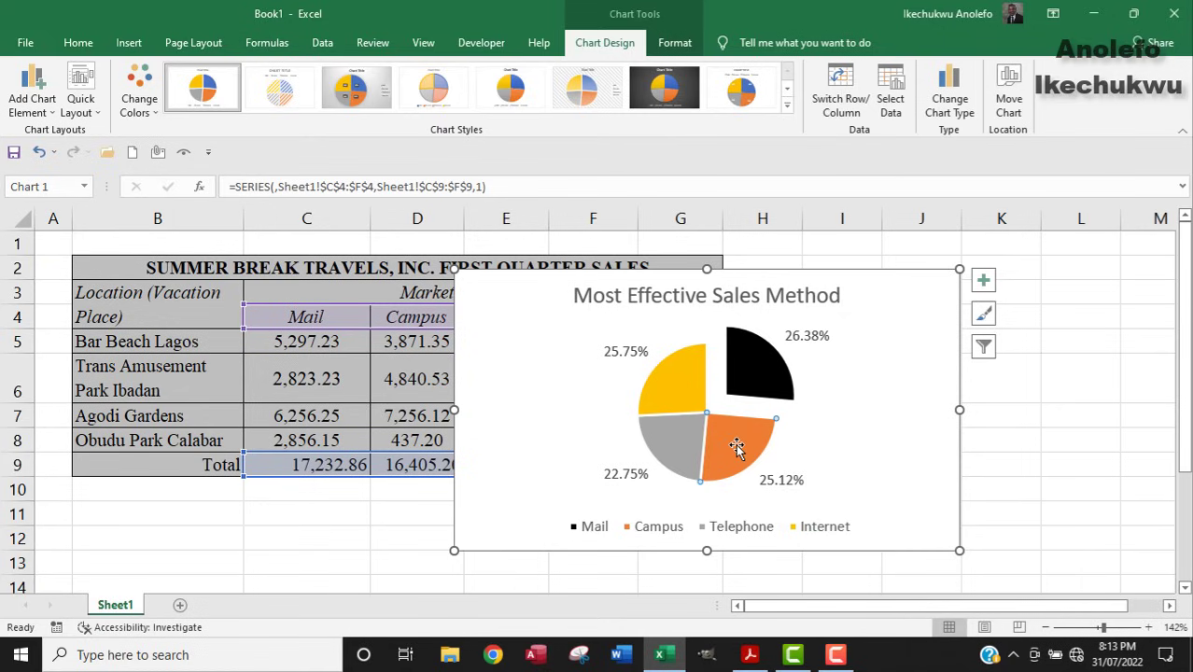
{"action": "right_click", "coordinate": [736, 447]}
{"action": "left_click", "coordinate": [760, 394]}
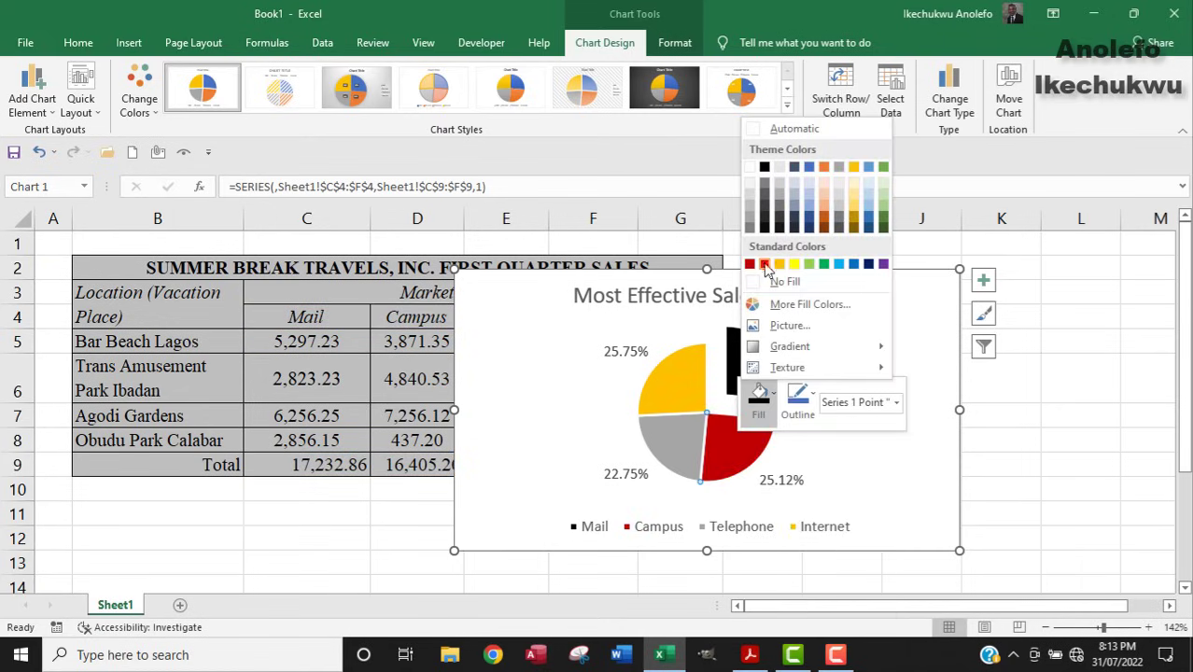
{"action": "left_click", "coordinate": [680, 441]}
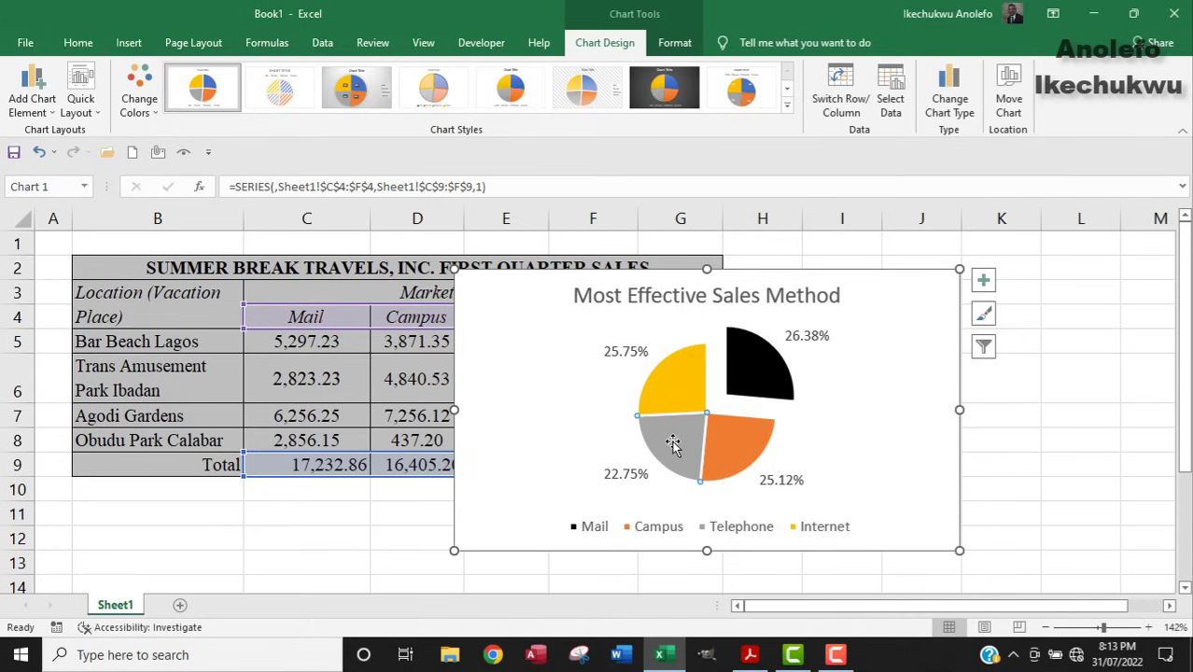
Fill the Telephone slice dark navy and the Campus slice red.
{"action": "right_click", "coordinate": [672, 443]}
{"action": "left_click", "coordinate": [709, 390]}
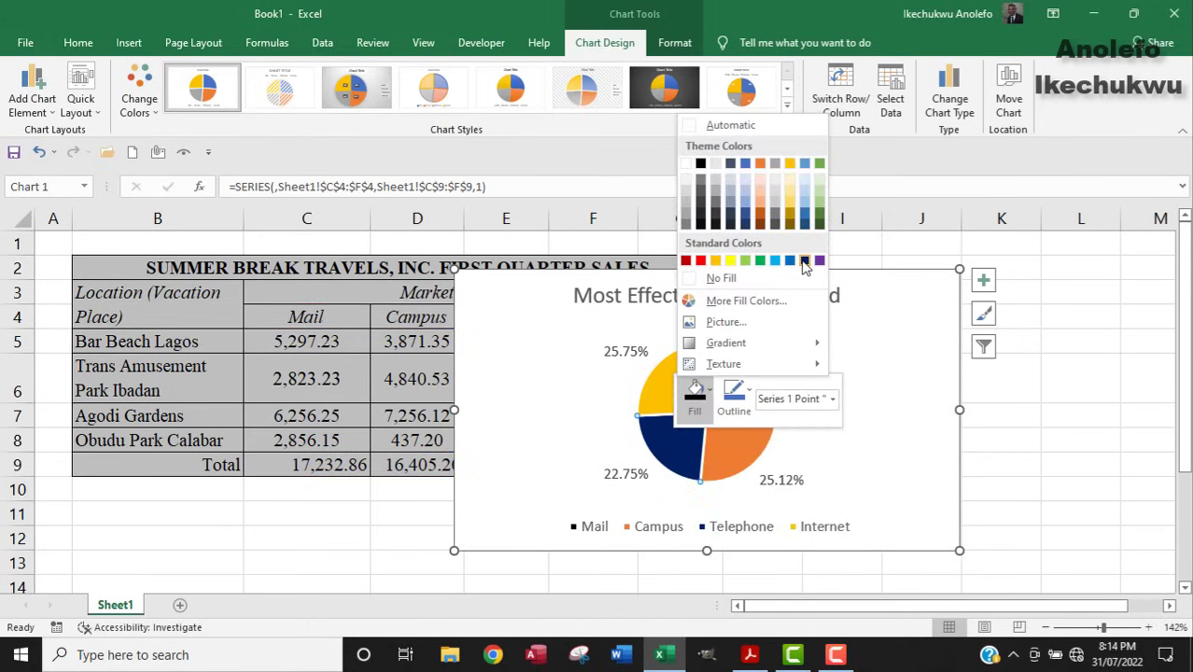
{"action": "left_click", "coordinate": [804, 261]}
{"action": "left_click", "coordinate": [717, 456]}
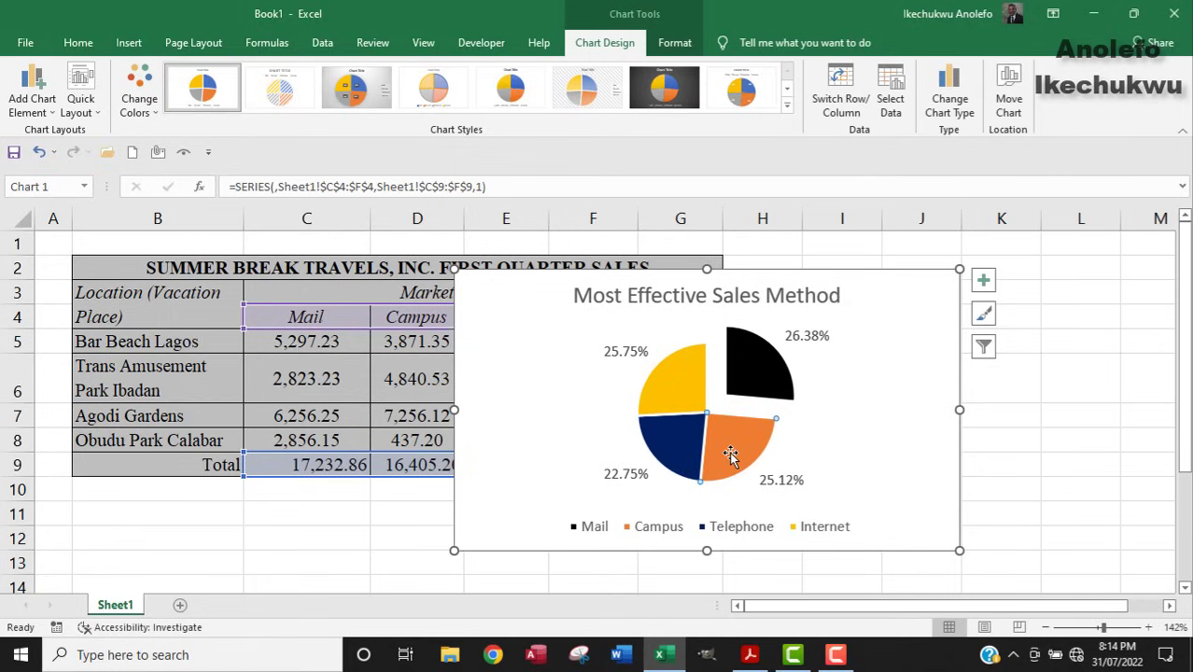
{"action": "right_click", "coordinate": [733, 431]}
{"action": "left_click", "coordinate": [772, 386]}
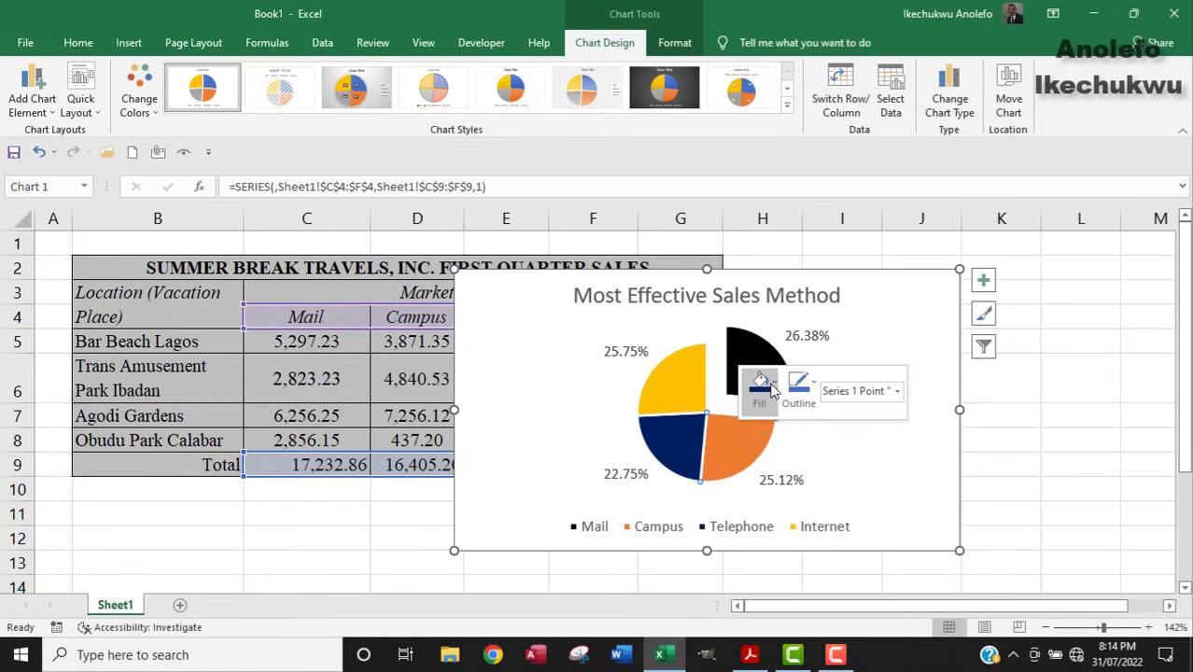
{"action": "left_click", "coordinate": [763, 235]}
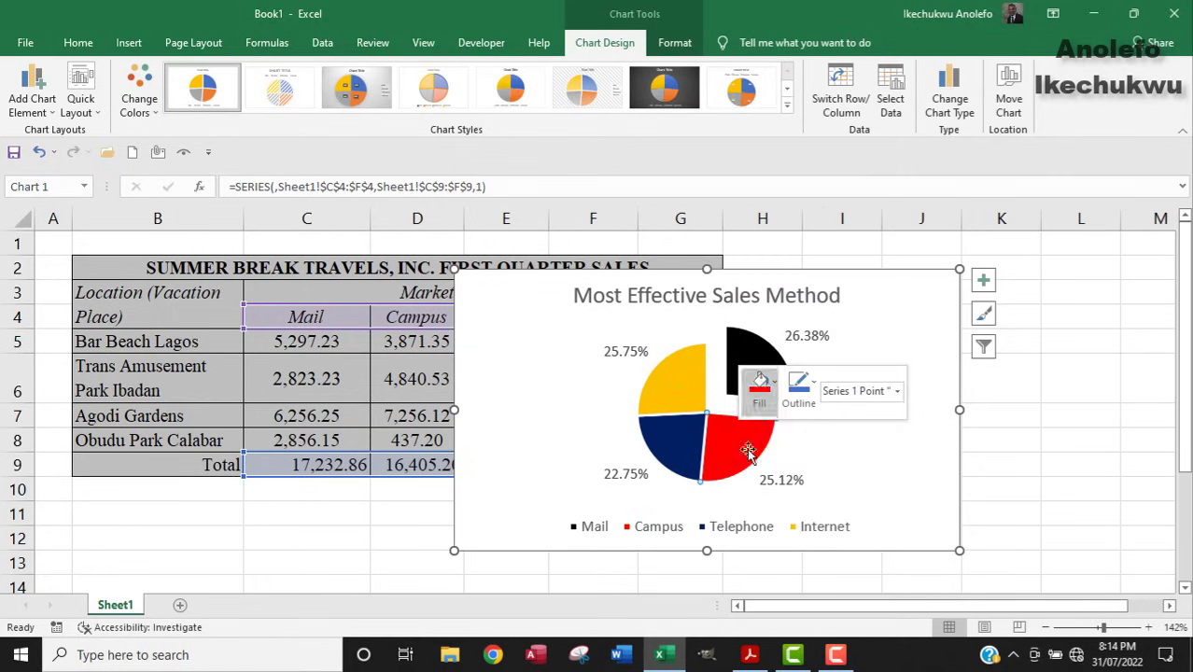
{"action": "left_click", "coordinate": [843, 440]}
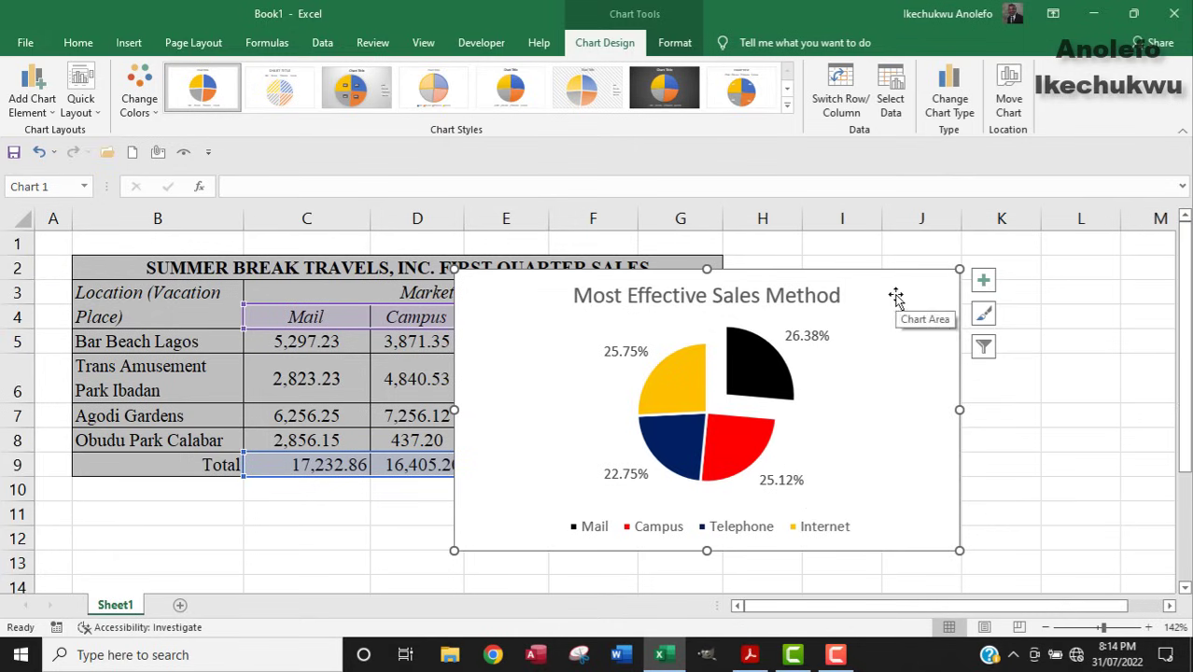
Shrink the pie chart and position it just right of the sales table.
{"action": "left_click_drag", "start_coordinate": [454, 270], "coordinate": [498, 295]}
{"action": "left_click_drag", "start_coordinate": [591, 370], "coordinate": [814, 320]}
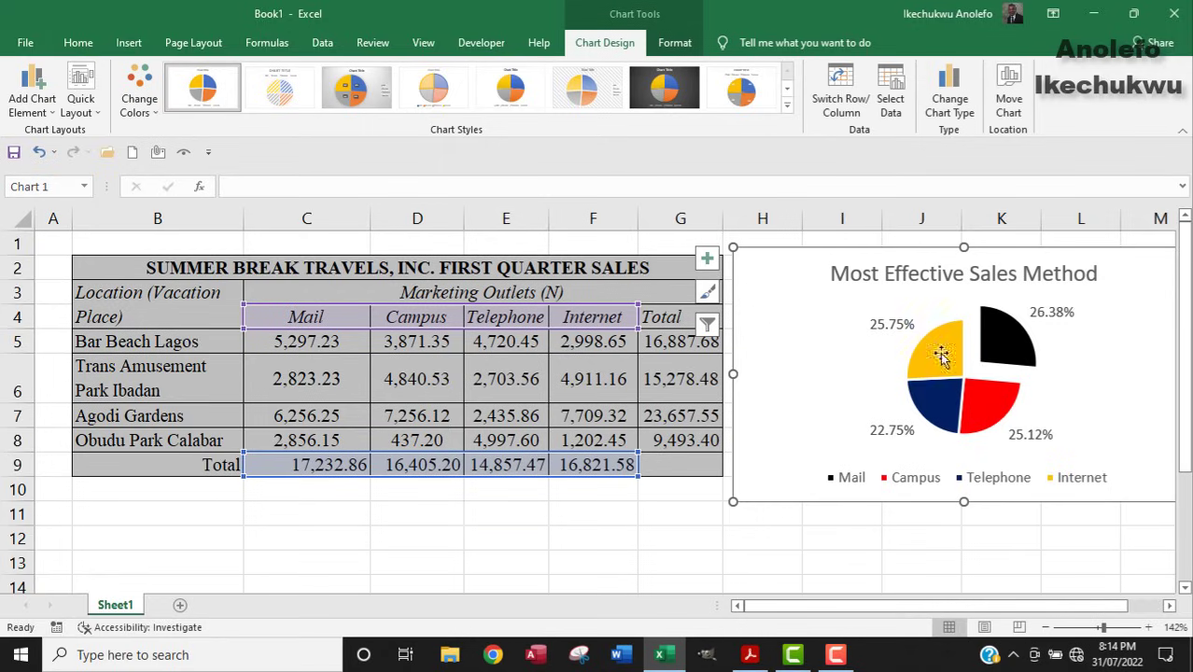
{"action": "mouse_move", "coordinate": [950, 429]}
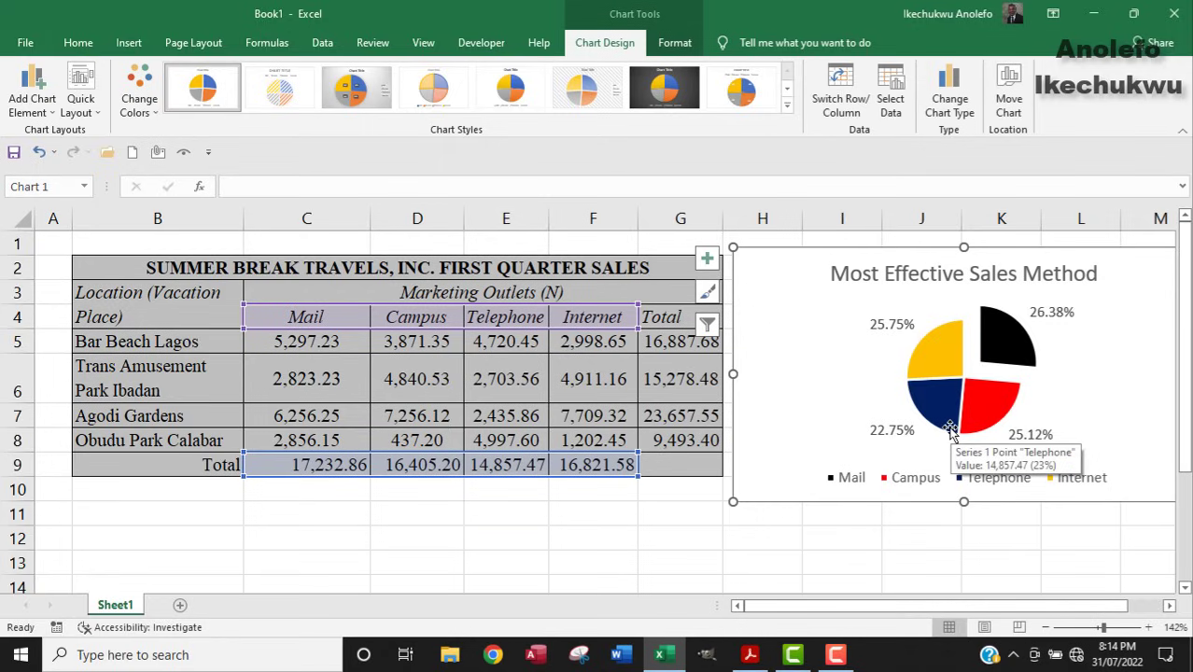
{"action": "left_click_drag", "start_coordinate": [786, 258], "coordinate": [693, 250]}
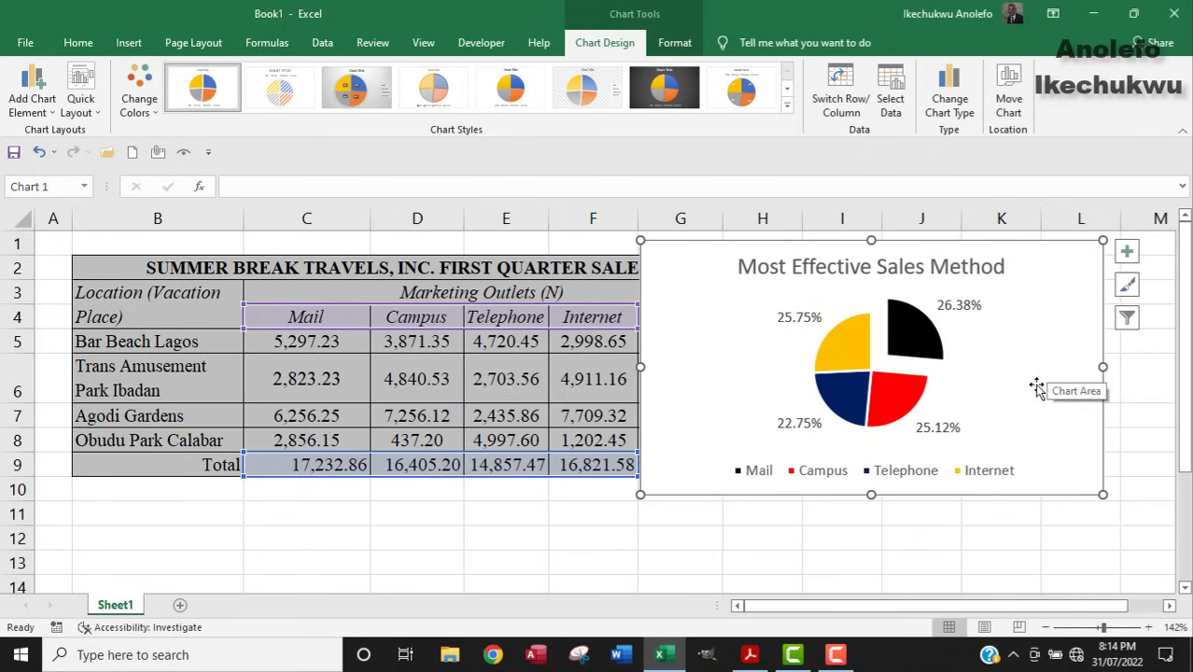
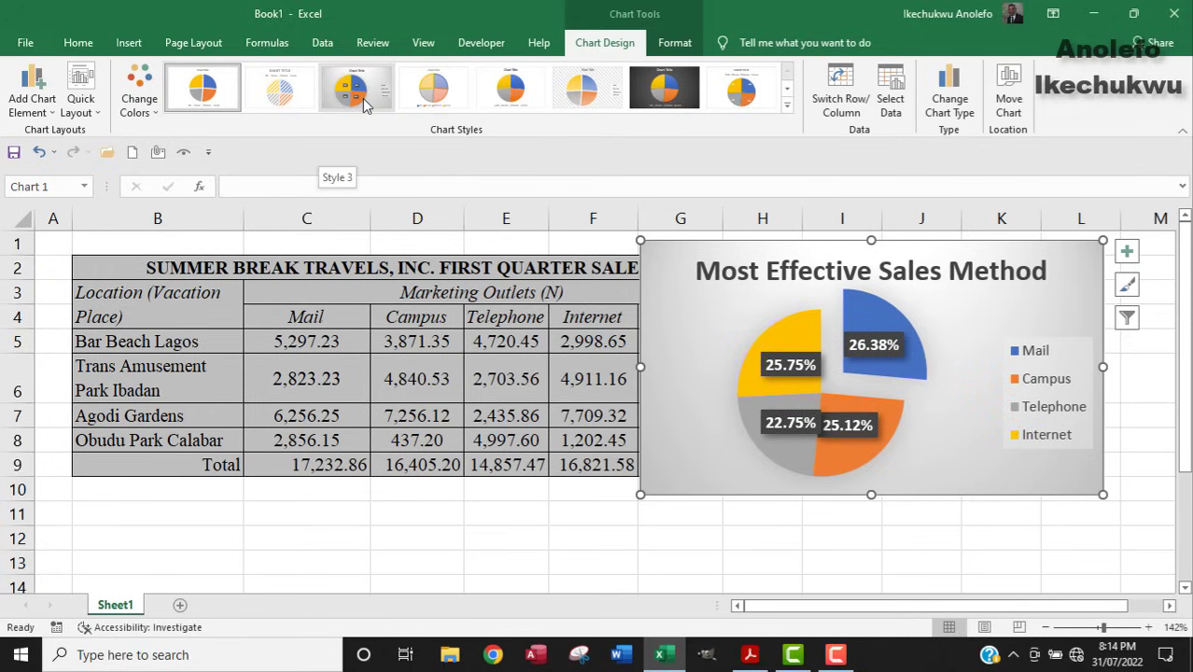
Apply a plain white chart style to the pie chart, checking it against the exam PDF.
{"action": "left_click", "coordinate": [787, 105]}
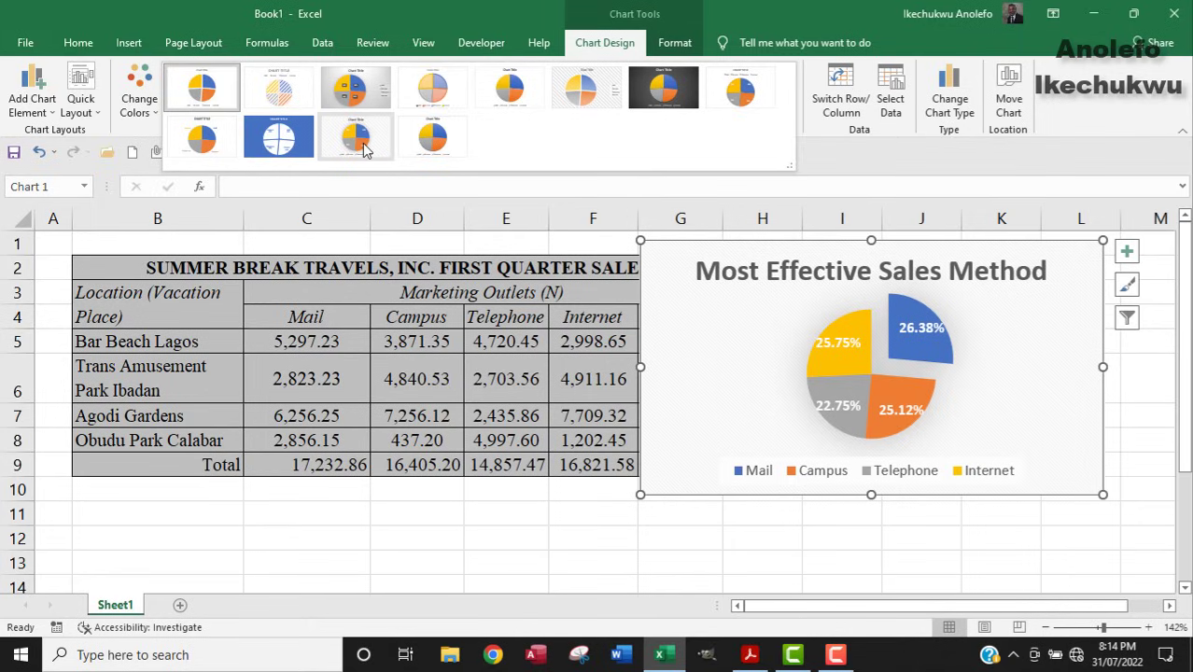
{"action": "left_click", "coordinate": [726, 537]}
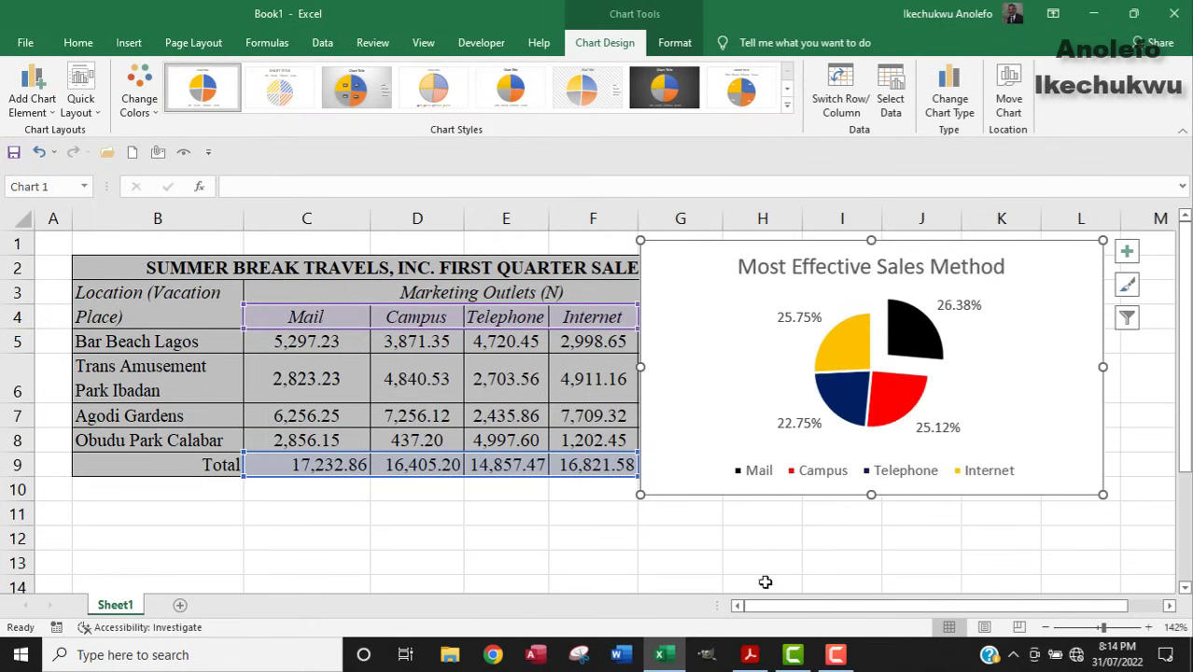
{"action": "left_click", "coordinate": [747, 657]}
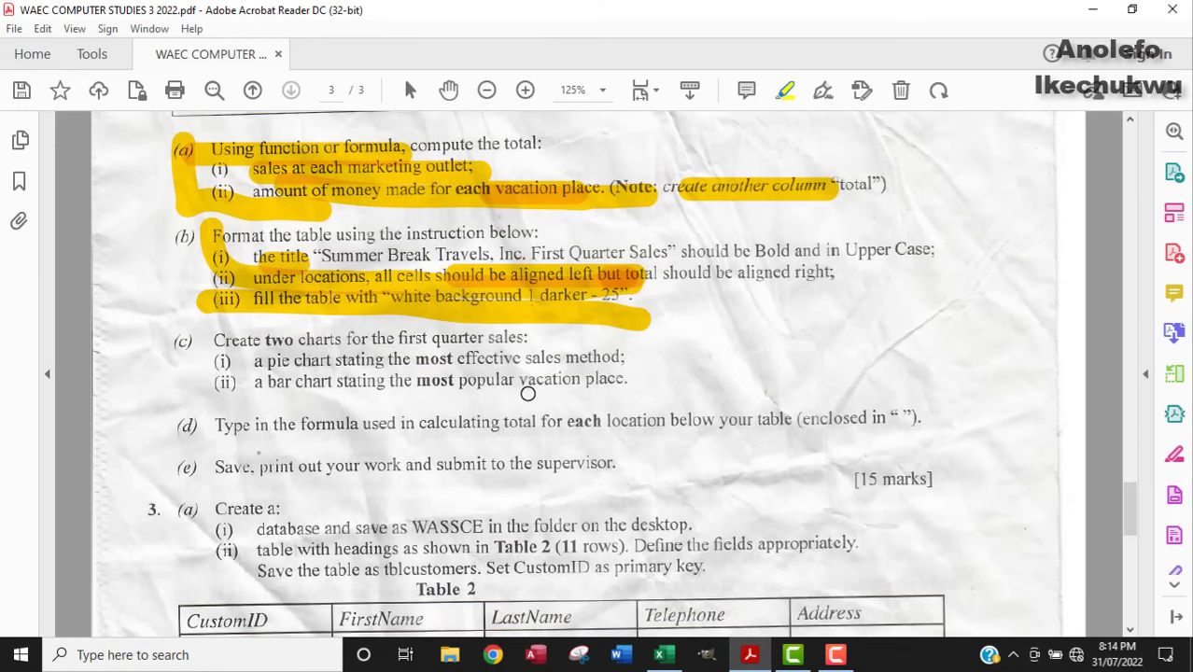
{"action": "left_click", "coordinate": [661, 654]}
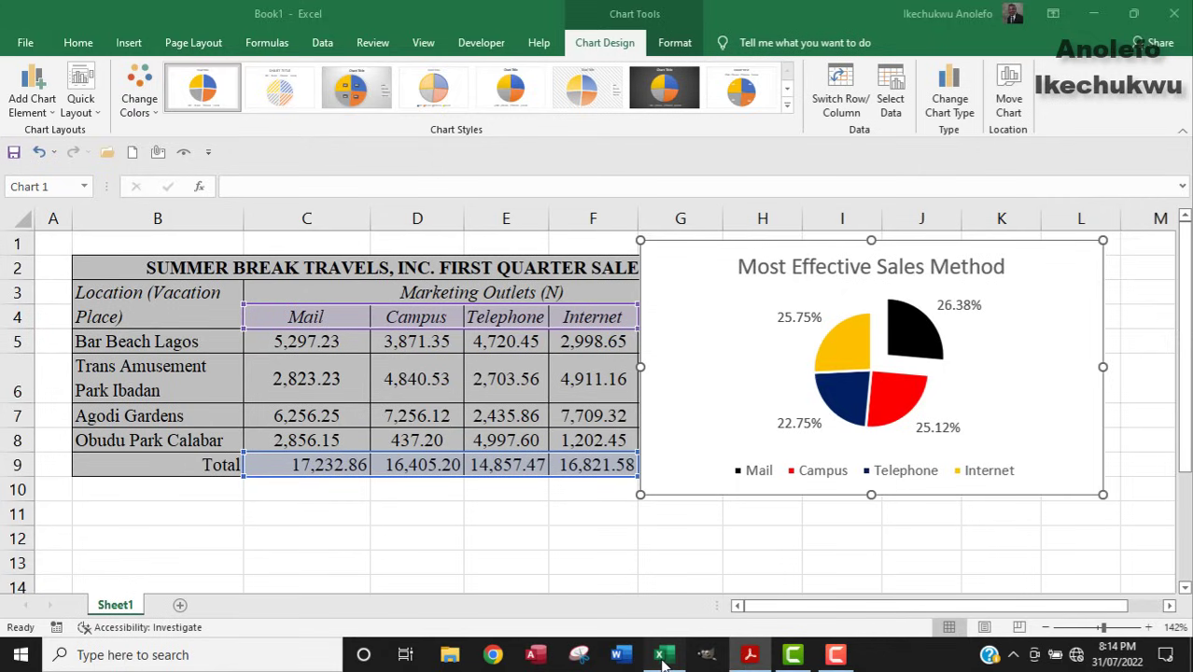
Move the pie chart right, off the Total column, and recheck the exam instructions.
{"action": "left_click_drag", "start_coordinate": [684, 285], "coordinate": [810, 336]}
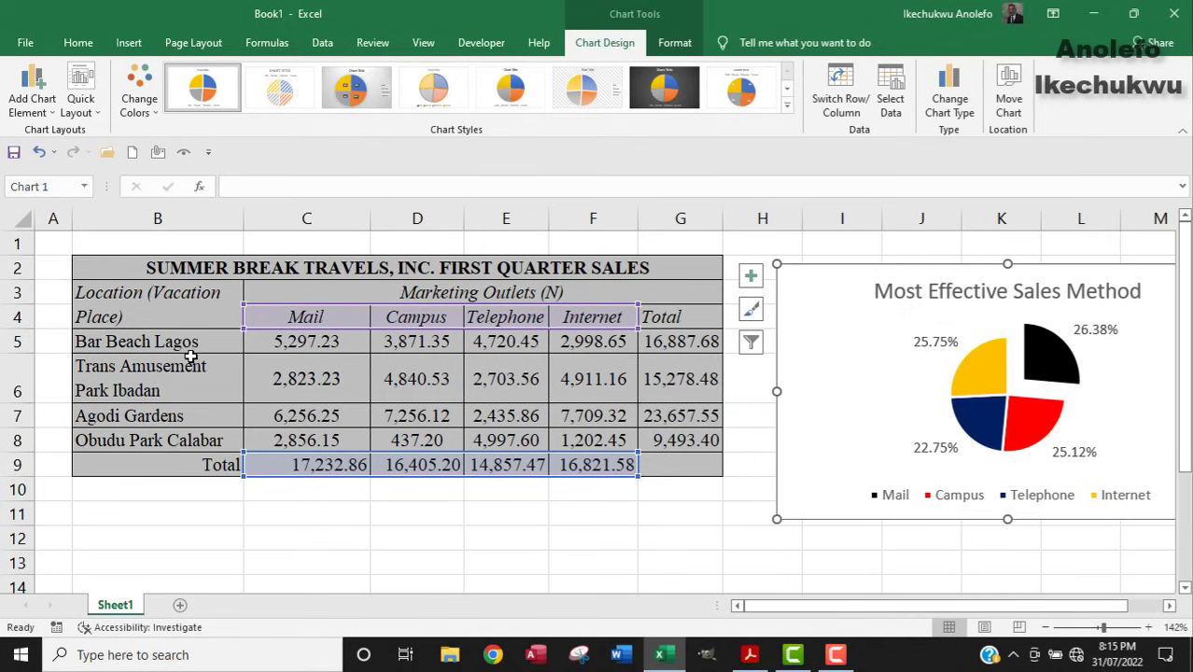
{"action": "left_click", "coordinate": [142, 414]}
{"action": "left_click", "coordinate": [157, 378]}
{"action": "left_click", "coordinate": [161, 346]}
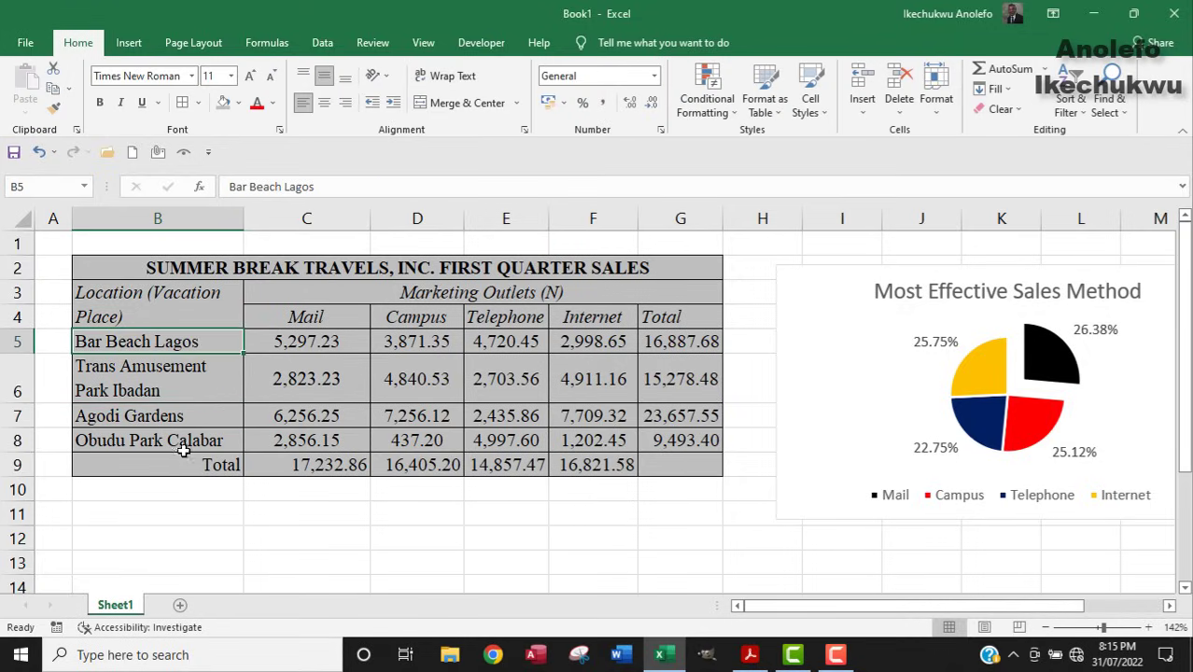
{"action": "left_click", "coordinate": [180, 422]}
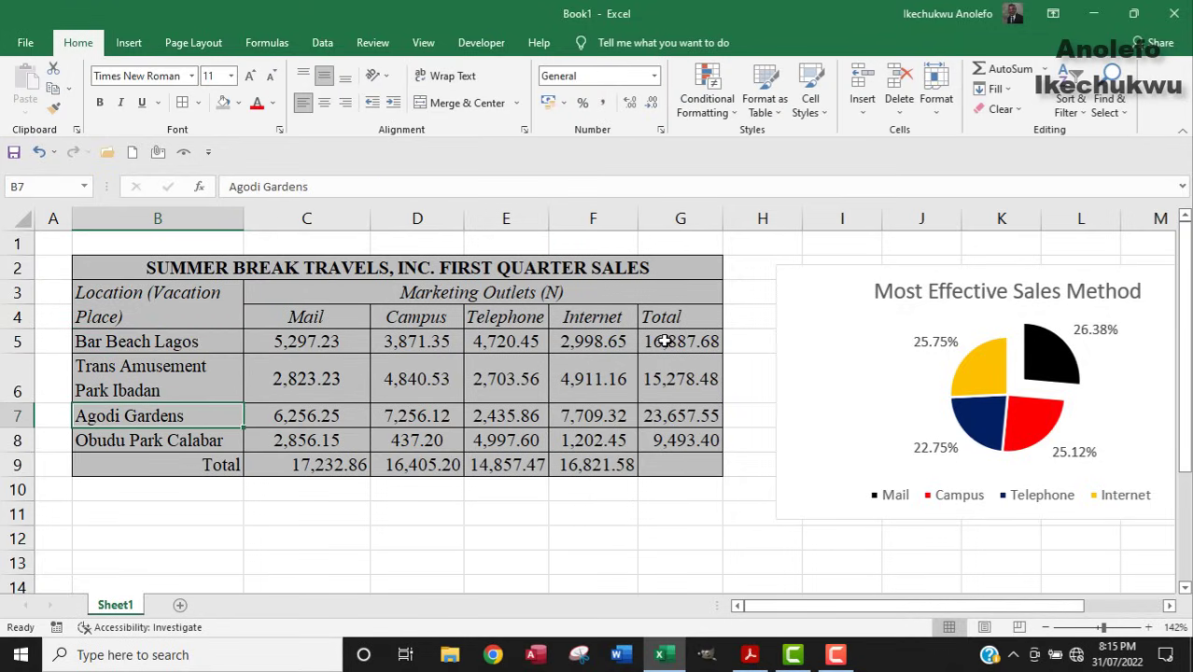
{"action": "left_click_drag", "start_coordinate": [663, 342], "coordinate": [674, 441]}
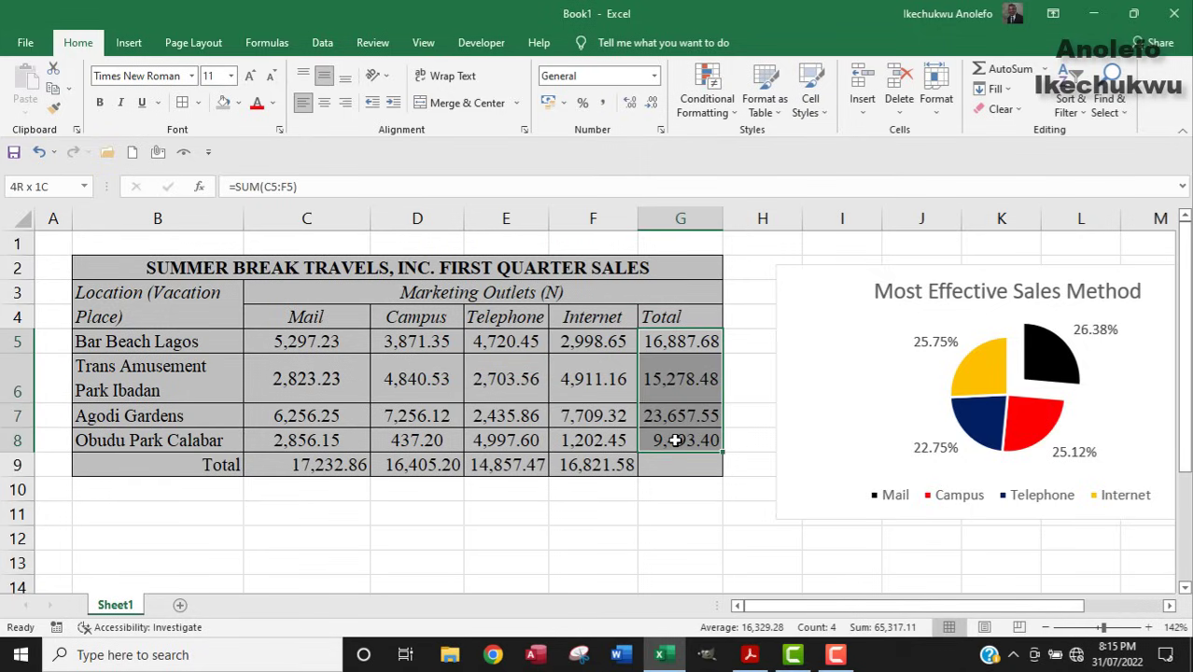
{"action": "left_click", "coordinate": [751, 656]}
{"action": "left_click", "coordinate": [662, 654]}
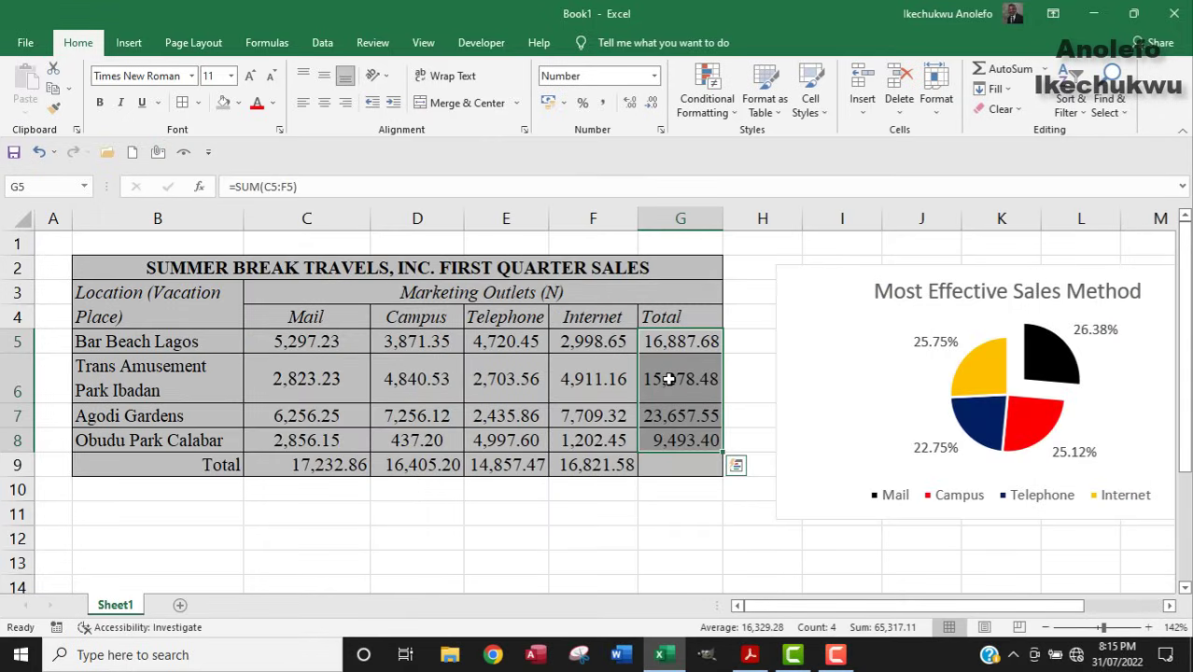
Select location names B5:B8 together with totals G5:G8 as chart data.
{"action": "left_click", "coordinate": [684, 341]}
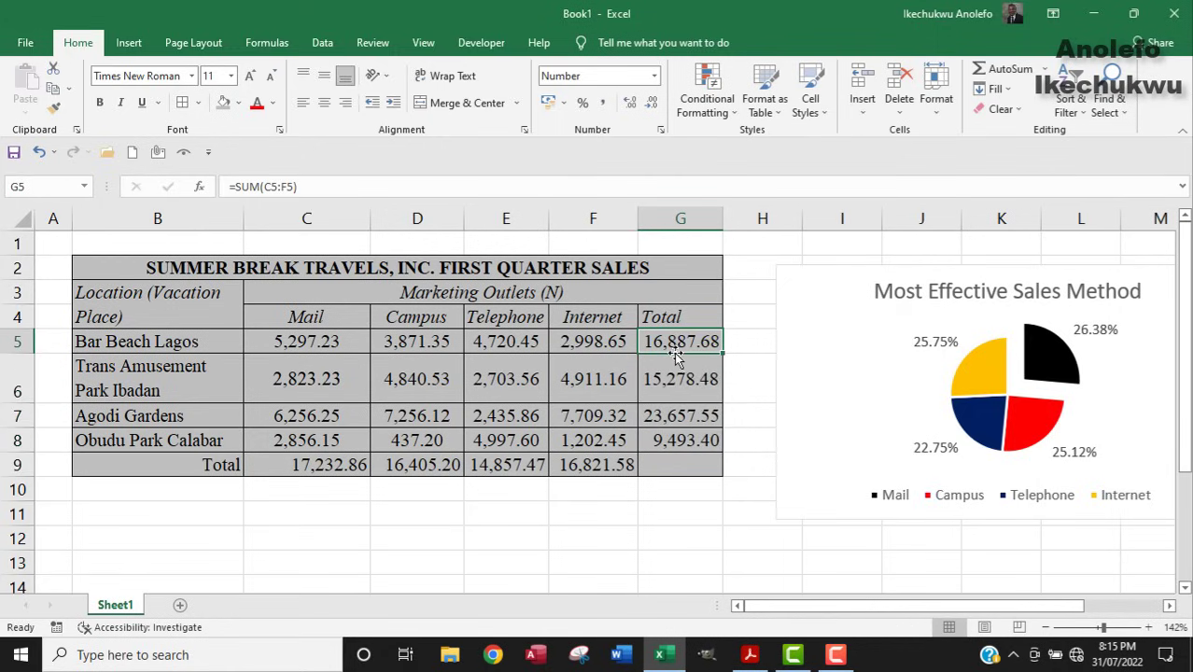
{"action": "left_click_drag", "start_coordinate": [678, 342], "coordinate": [684, 440]}
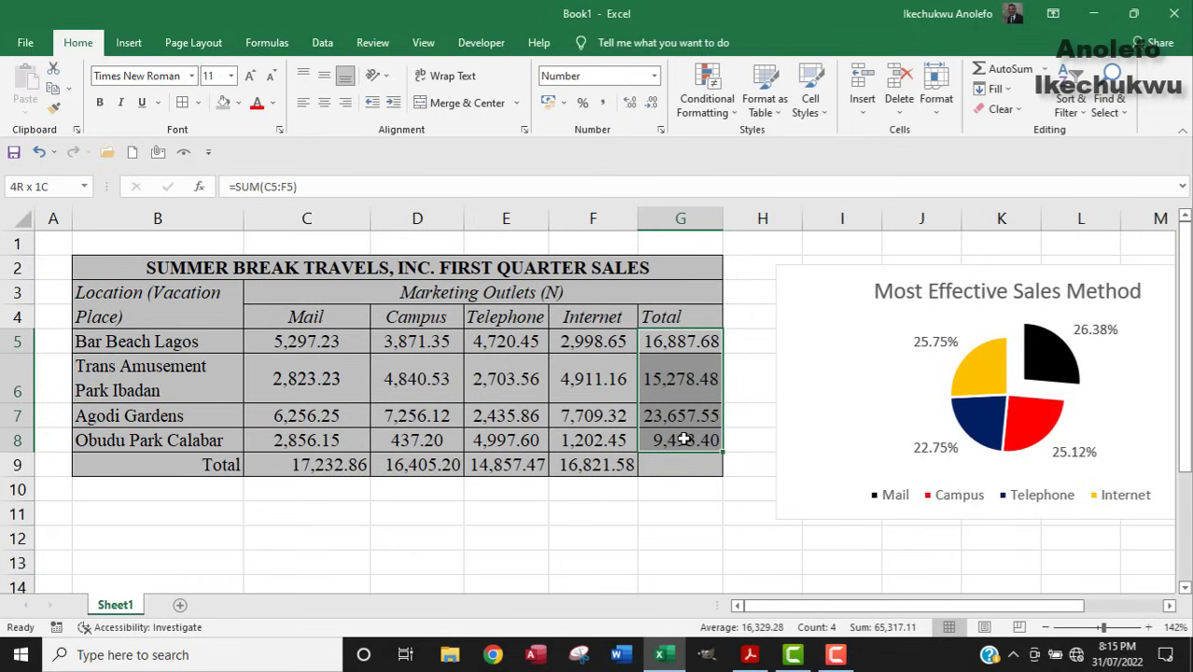
{"action": "left_click_drag", "start_coordinate": [138, 342], "coordinate": [150, 439]}
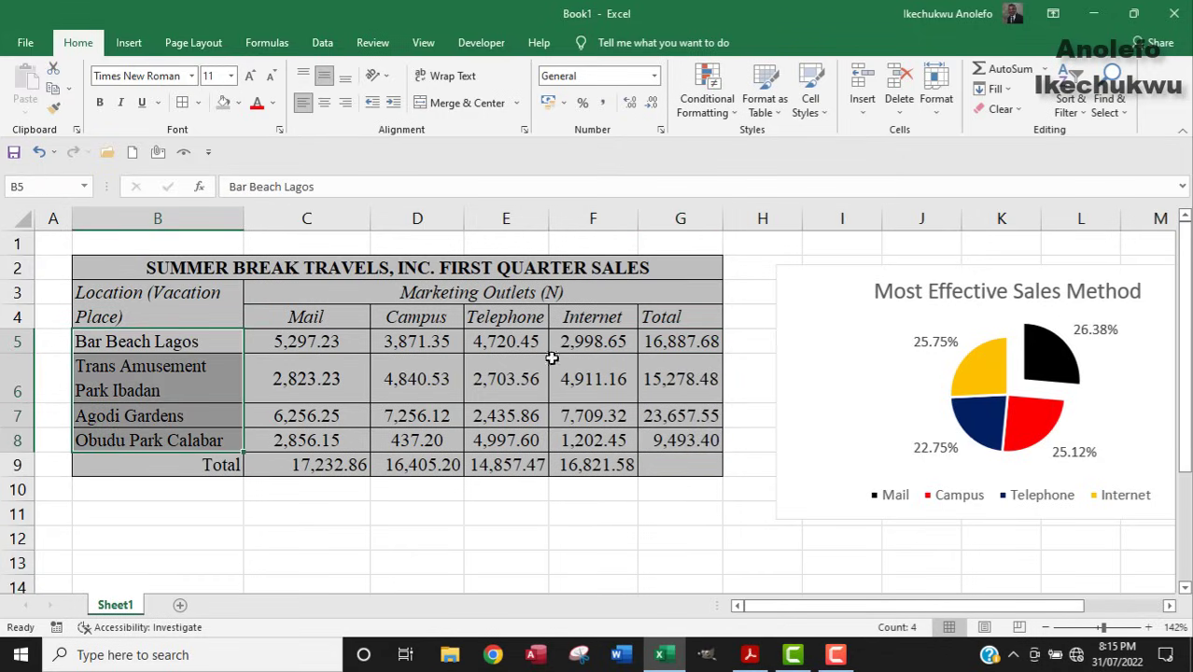
{"action": "left_click", "coordinate": [662, 343]}
{"action": "left_click_drag", "start_coordinate": [662, 344], "coordinate": [663, 441]}
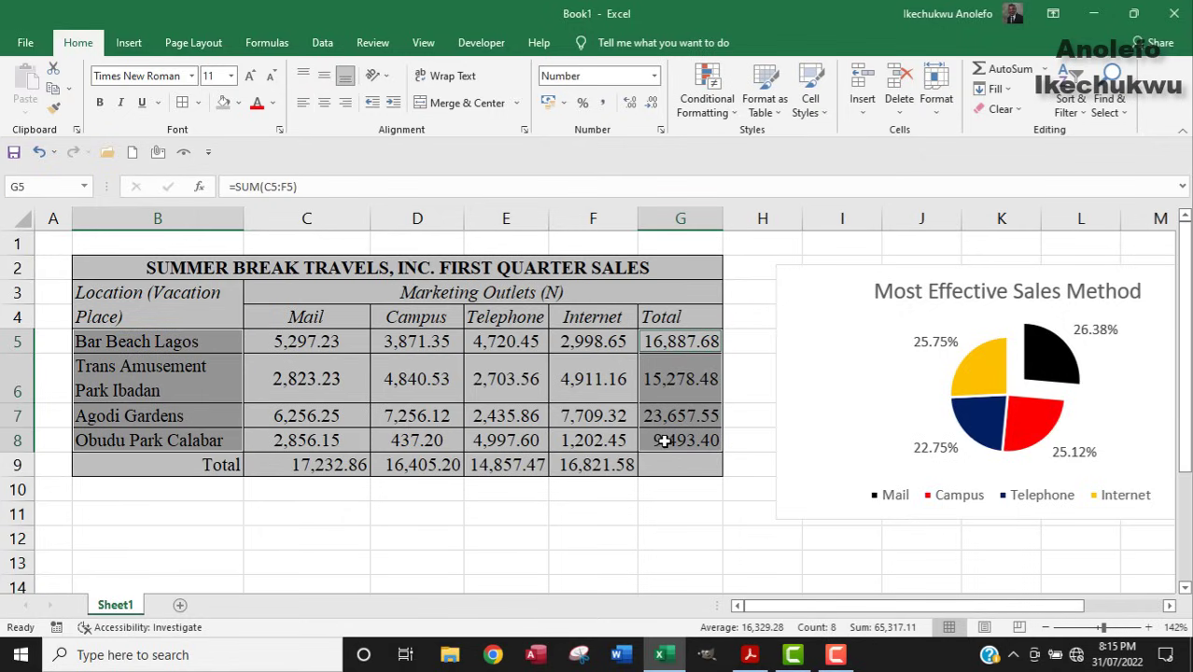
Insert a clustered column chart of the four location totals.
{"action": "left_click", "coordinate": [129, 42]}
{"action": "left_click", "coordinate": [542, 109]}
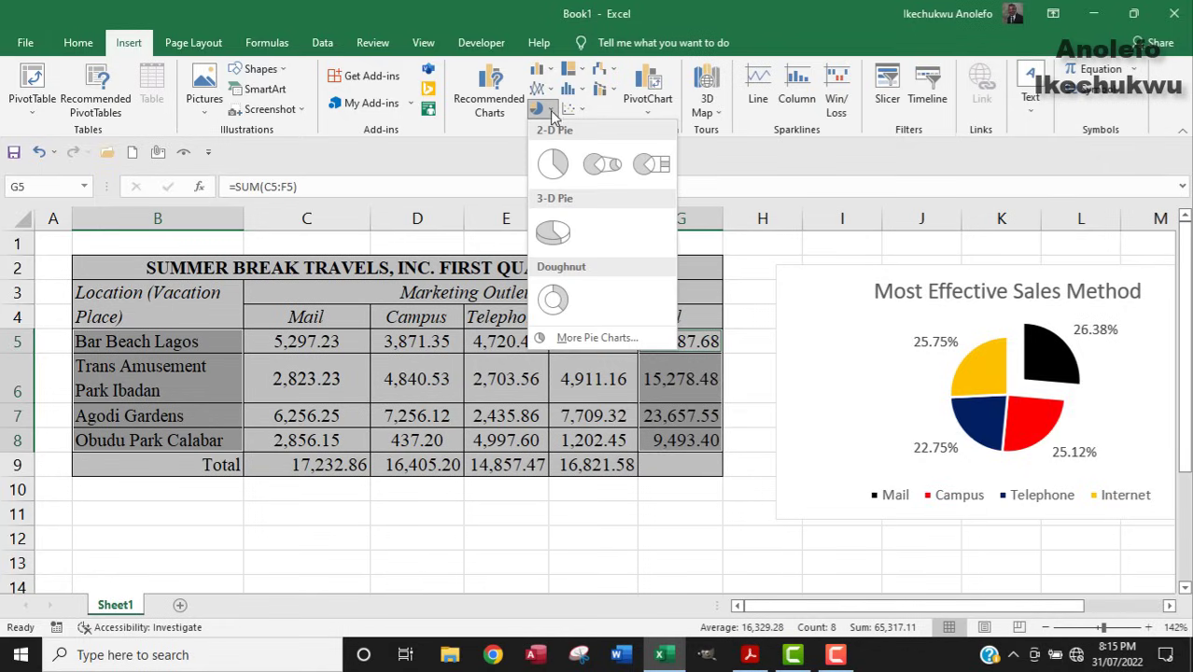
{"action": "left_click", "coordinate": [547, 71]}
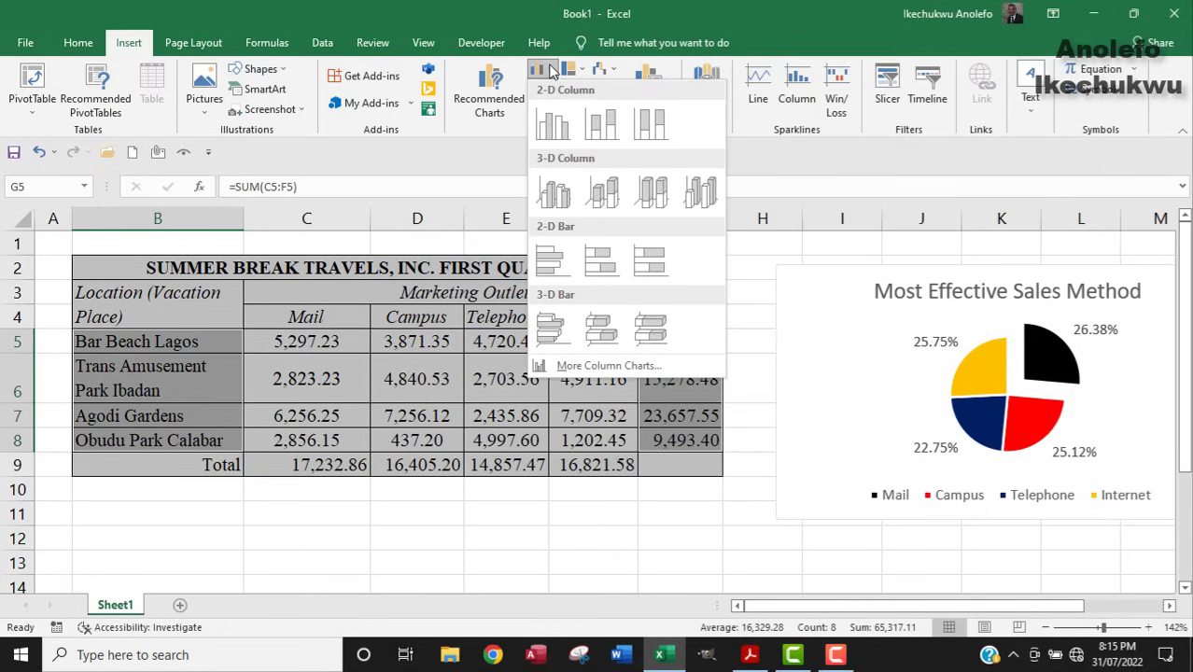
{"action": "left_click", "coordinate": [549, 126]}
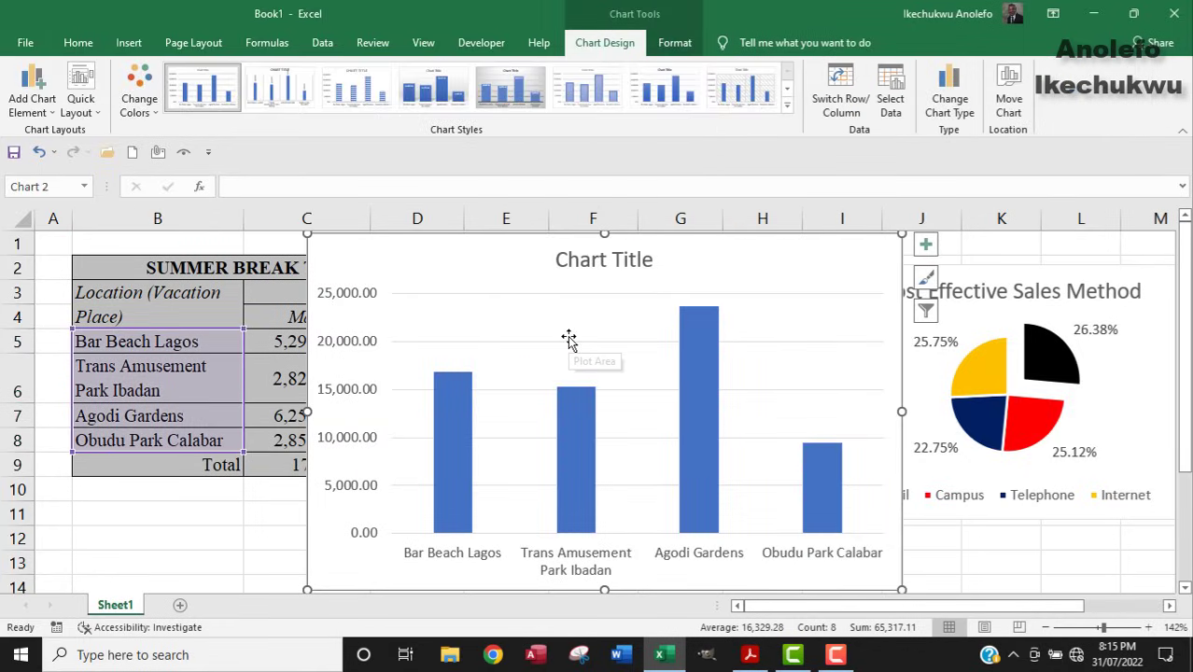
Shrink the column chart and position it beside the pie chart.
{"action": "left_click_drag", "start_coordinate": [308, 234], "coordinate": [386, 331]}
{"action": "left_click_drag", "start_coordinate": [543, 352], "coordinate": [450, 280]}
{"action": "left_click_drag", "start_coordinate": [806, 264], "coordinate": [836, 249]}
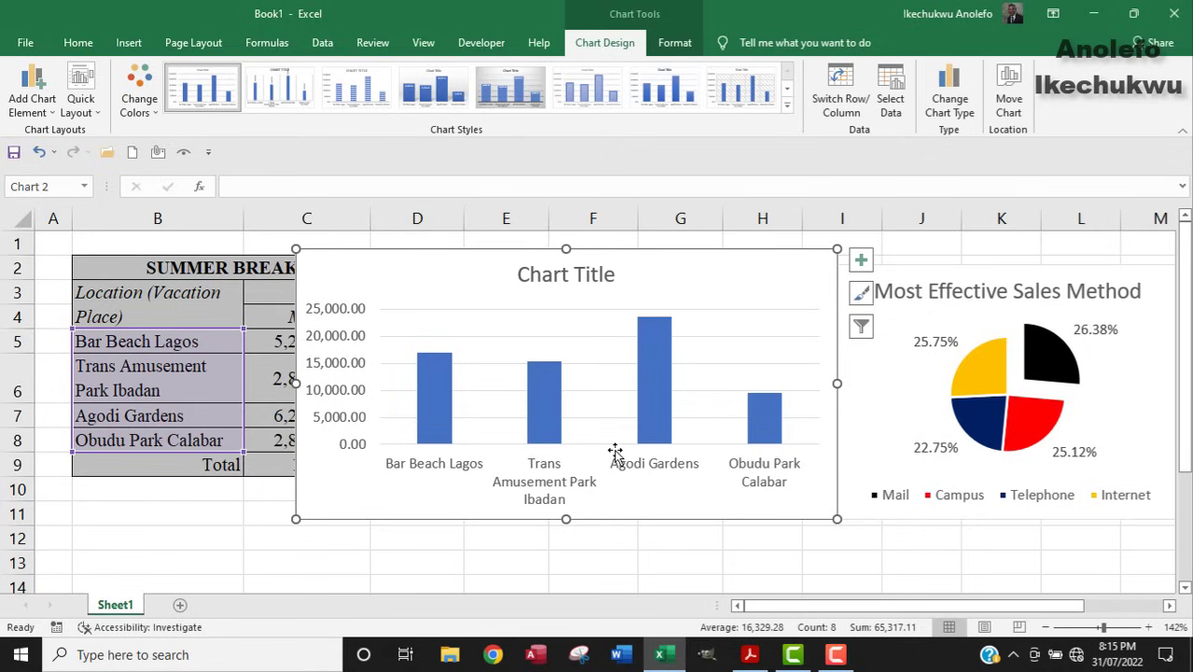
{"action": "left_click", "coordinate": [666, 391]}
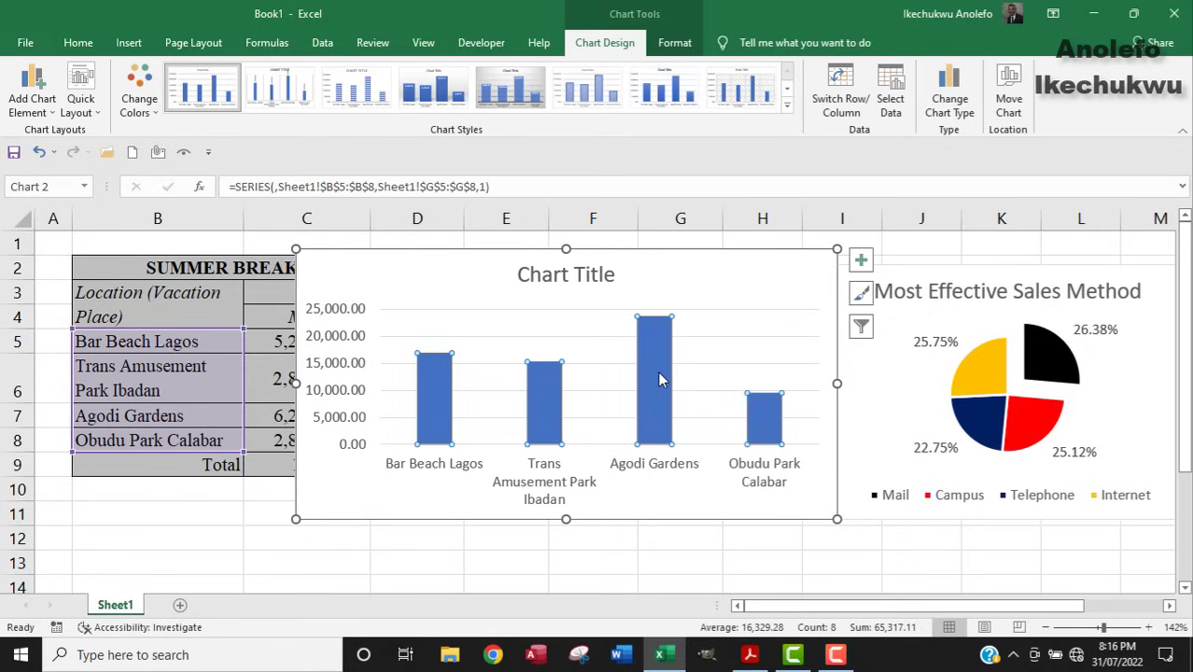
Shift the column chart left and add data labels showing each location's total.
{"action": "left_click_drag", "start_coordinate": [640, 267], "coordinate": [580, 258]}
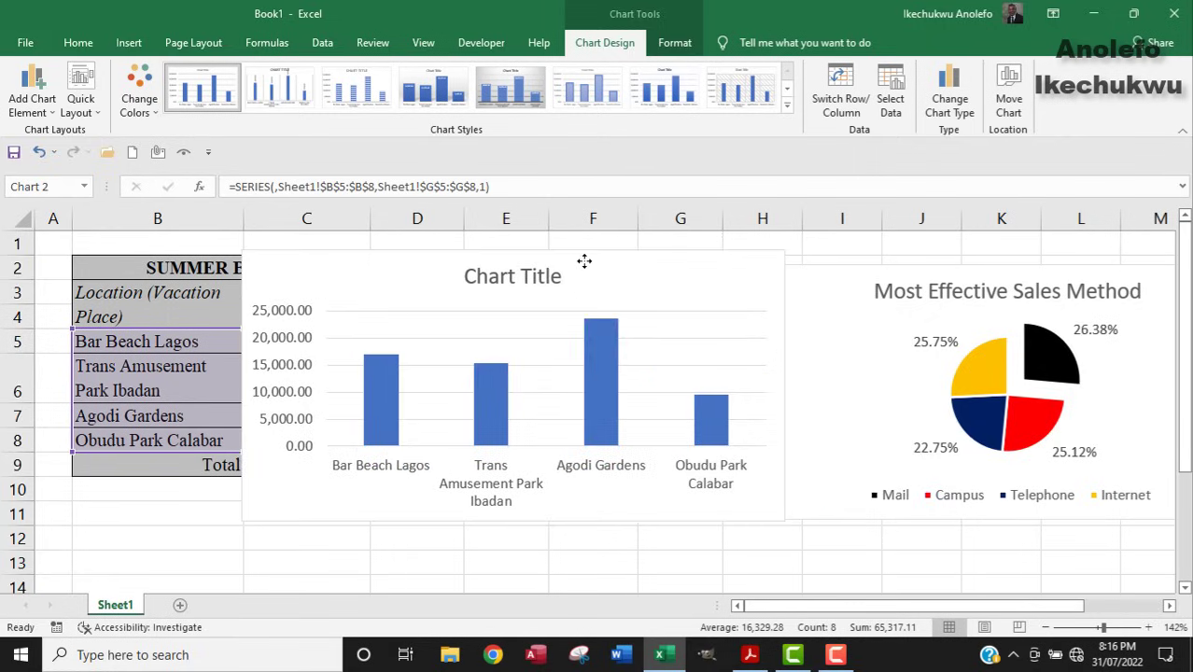
{"action": "left_click", "coordinate": [807, 264]}
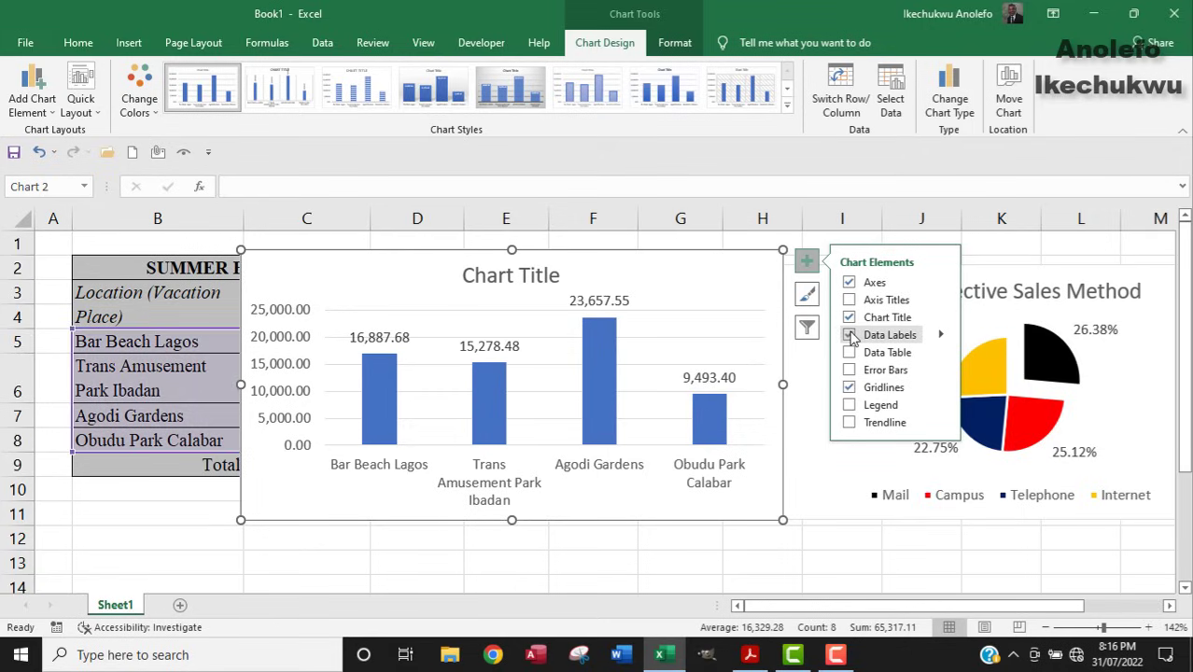
{"action": "left_click", "coordinate": [849, 335]}
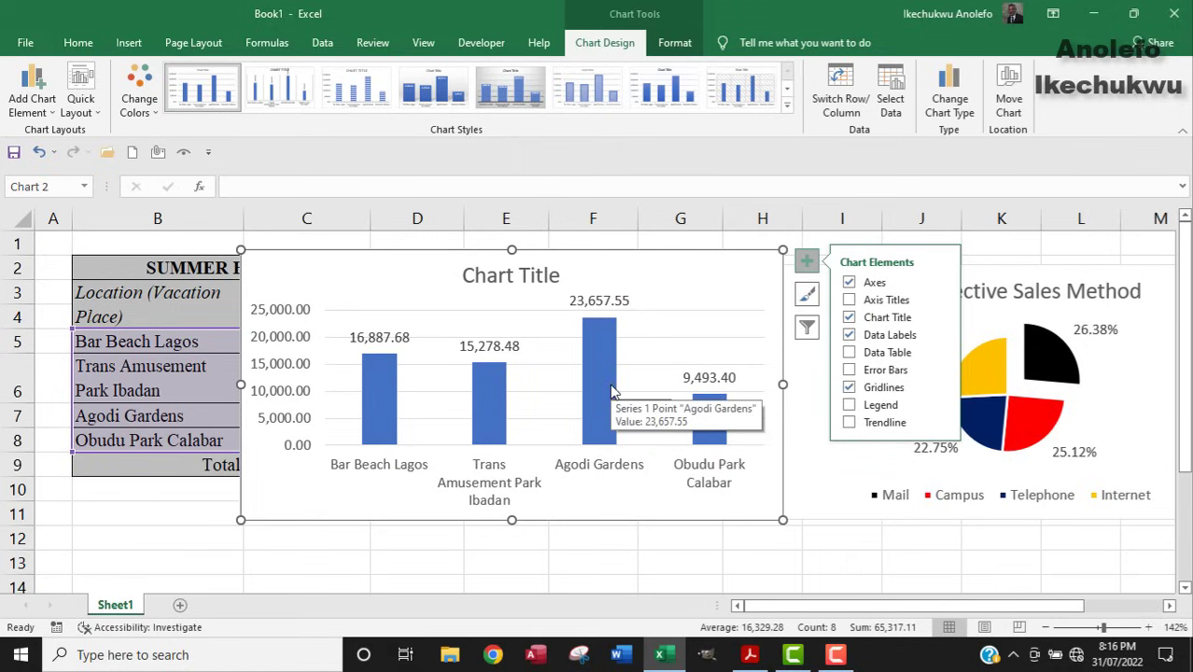
Add axis titles and label the horizontal axis 'LOCATION'.
{"action": "left_click", "coordinate": [849, 299]}
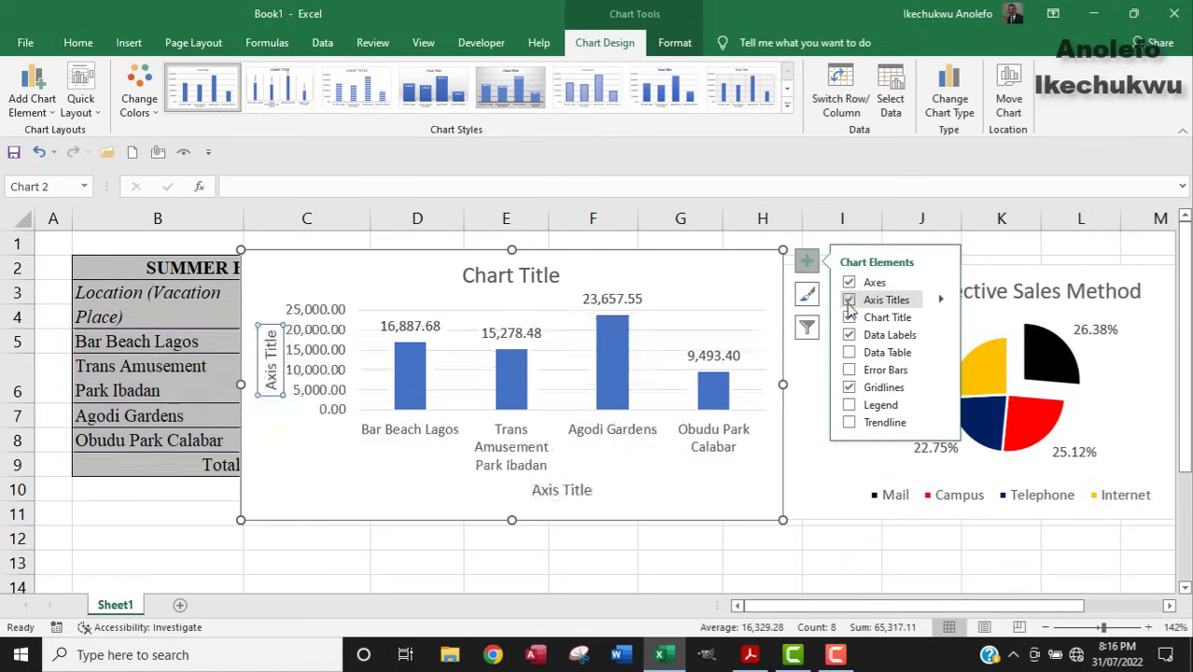
{"action": "left_click", "coordinate": [571, 490]}
{"action": "left_click_drag", "start_coordinate": [586, 489], "coordinate": [539, 488]}
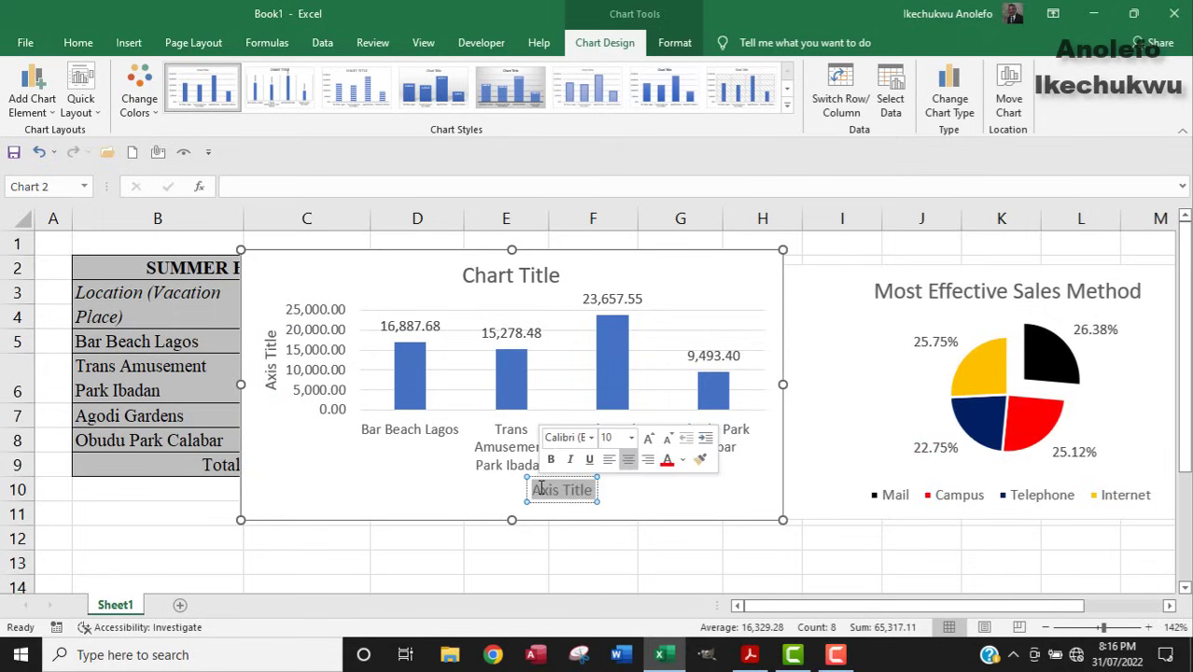
{"action": "type", "text": "L"}
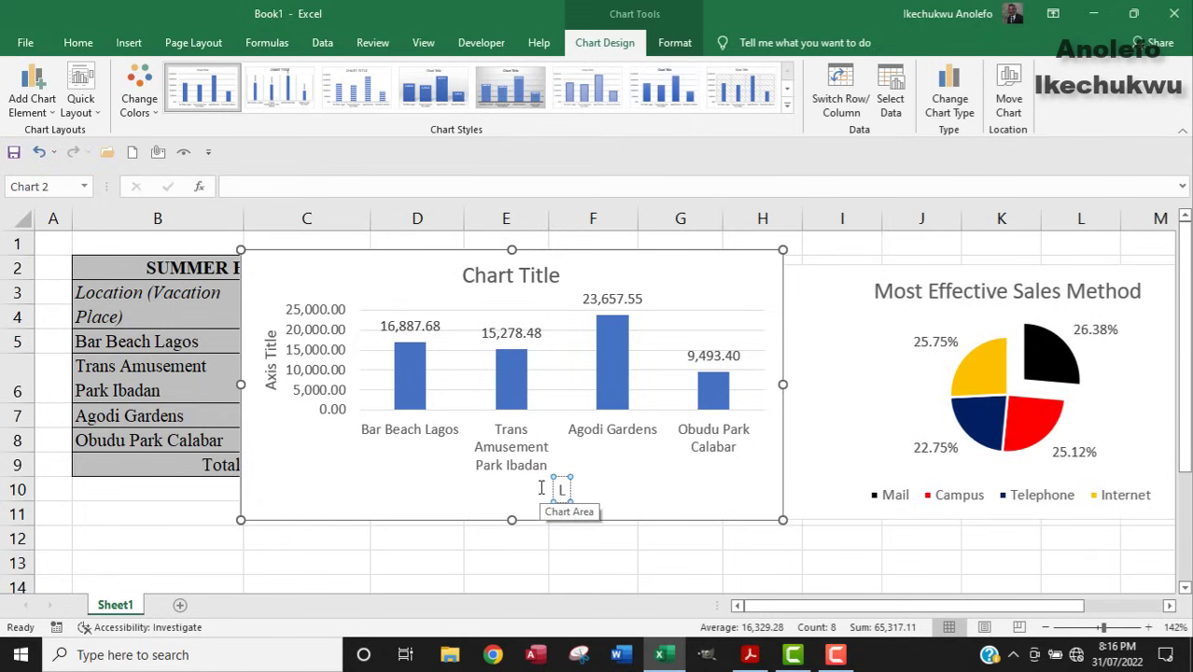
{"action": "type", "text": "OCATION"}
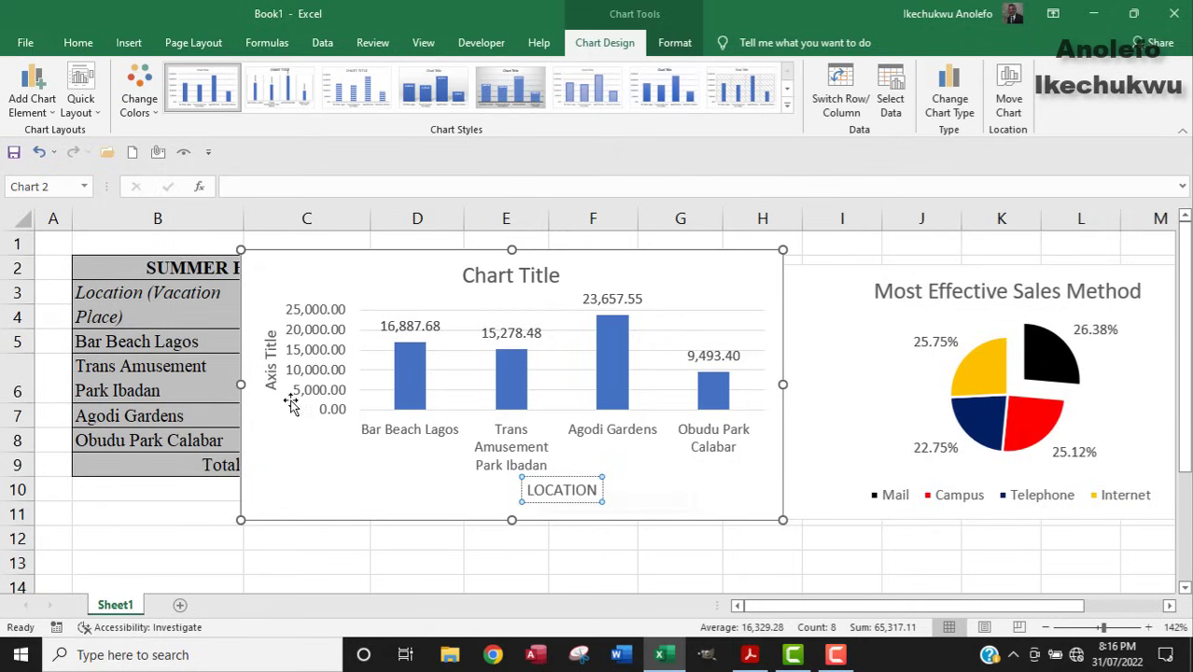
Replace the vertical axis title with 'Total Revenue', correcting the typo.
{"action": "left_click", "coordinate": [268, 371]}
{"action": "left_click_drag", "start_coordinate": [270, 385], "coordinate": [269, 335]}
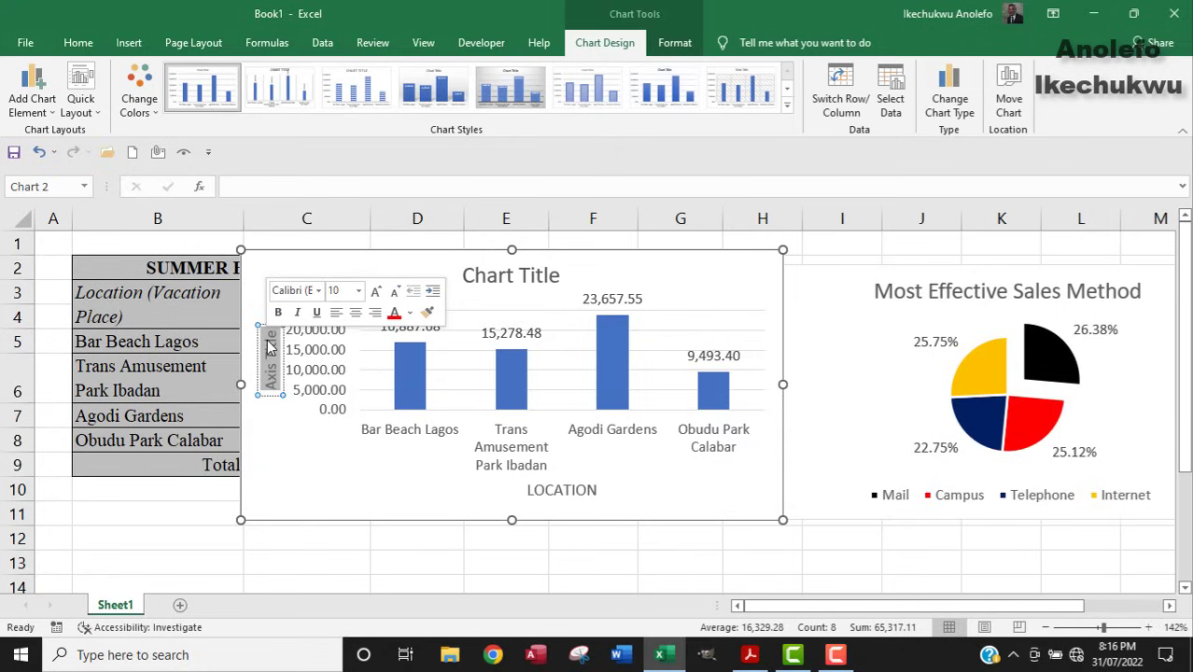
{"action": "key", "text": "Delete"}
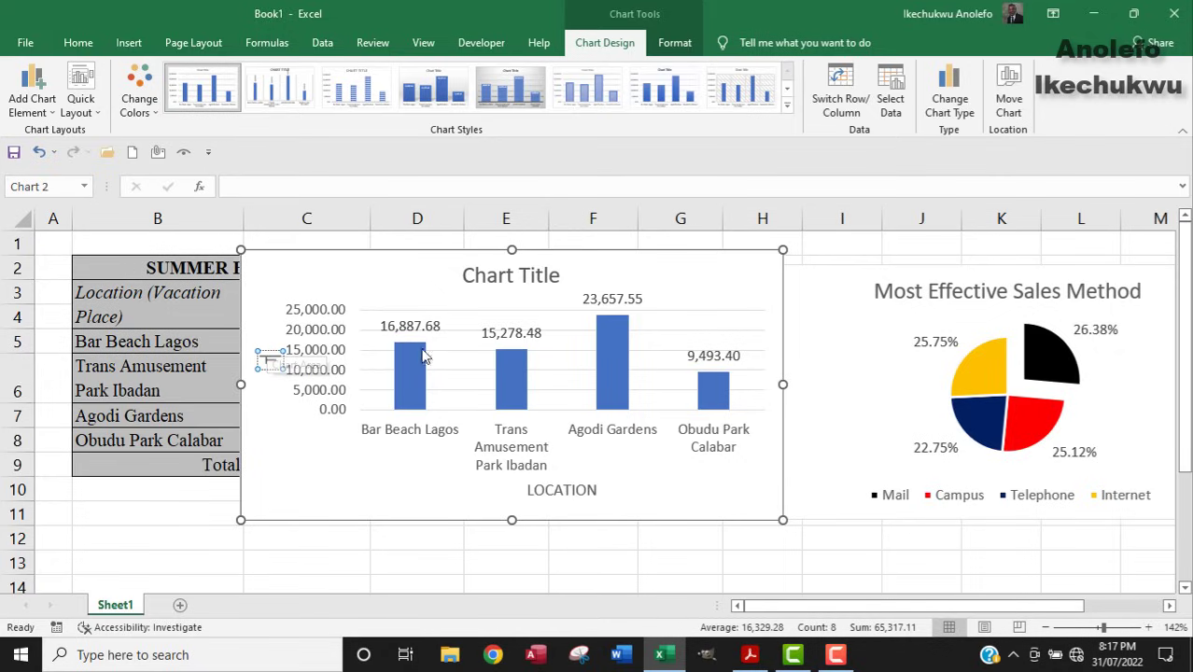
{"action": "type", "text": "Total R"}
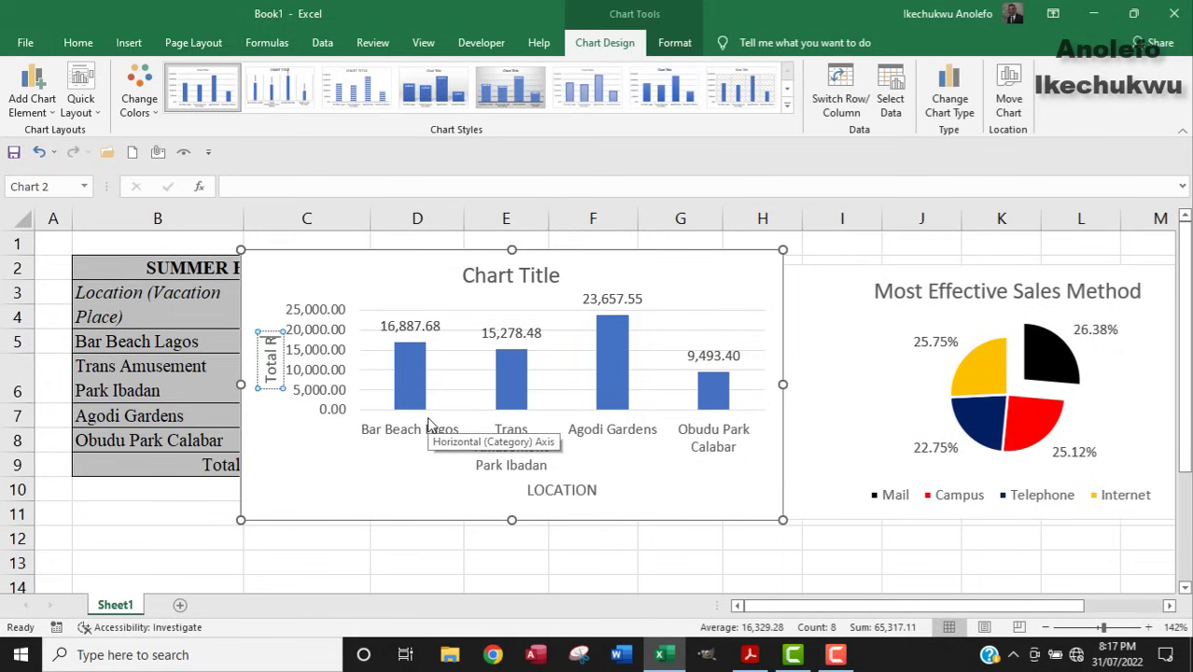
{"action": "type", "text": "evneu"}
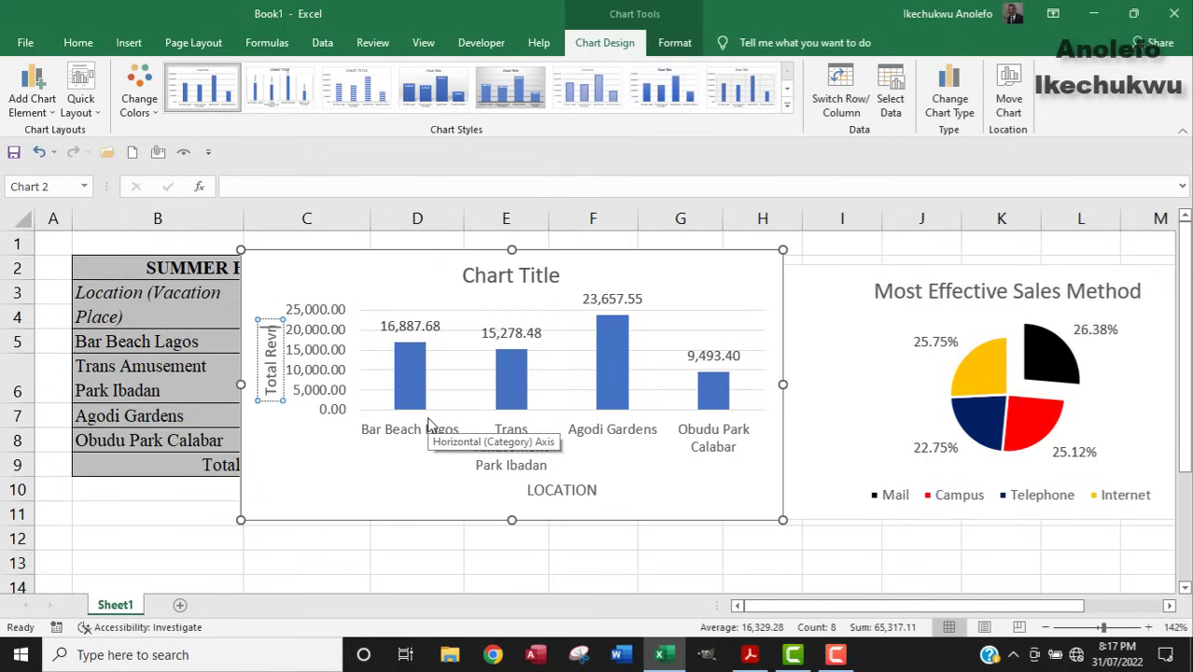
{"action": "key", "text": "BackSpace"}
{"action": "key", "text": "BackSpace"}
{"action": "type", "text": "ue"}
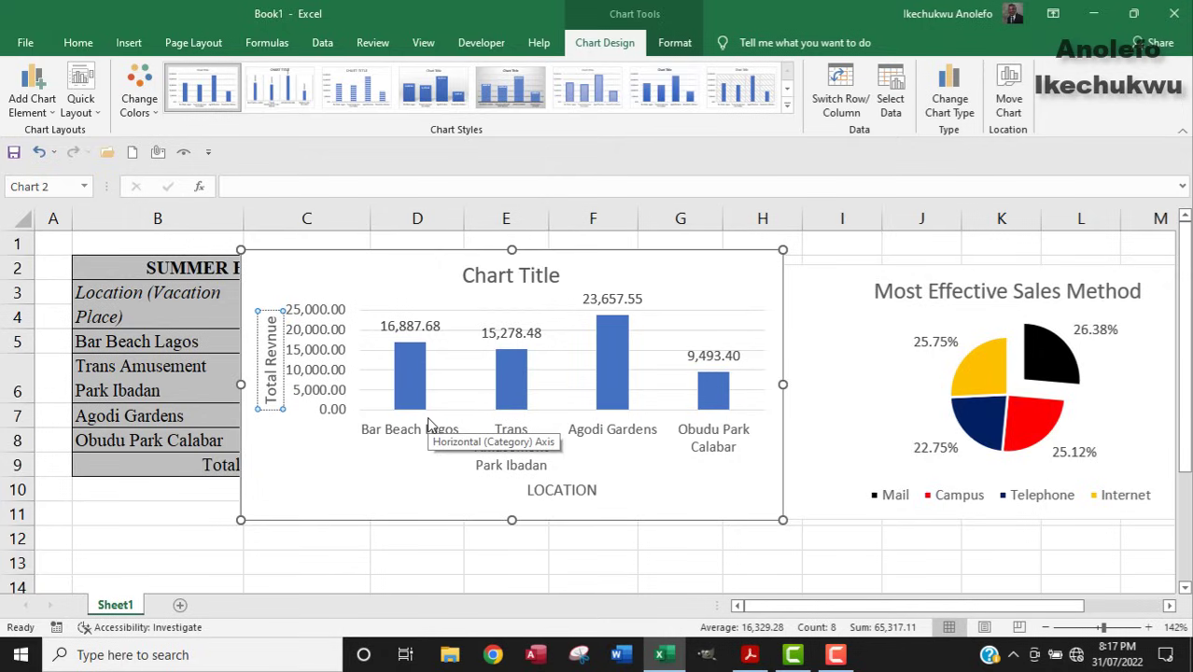
{"action": "key", "text": "BackSpace"}
{"action": "type", "text": "e"}
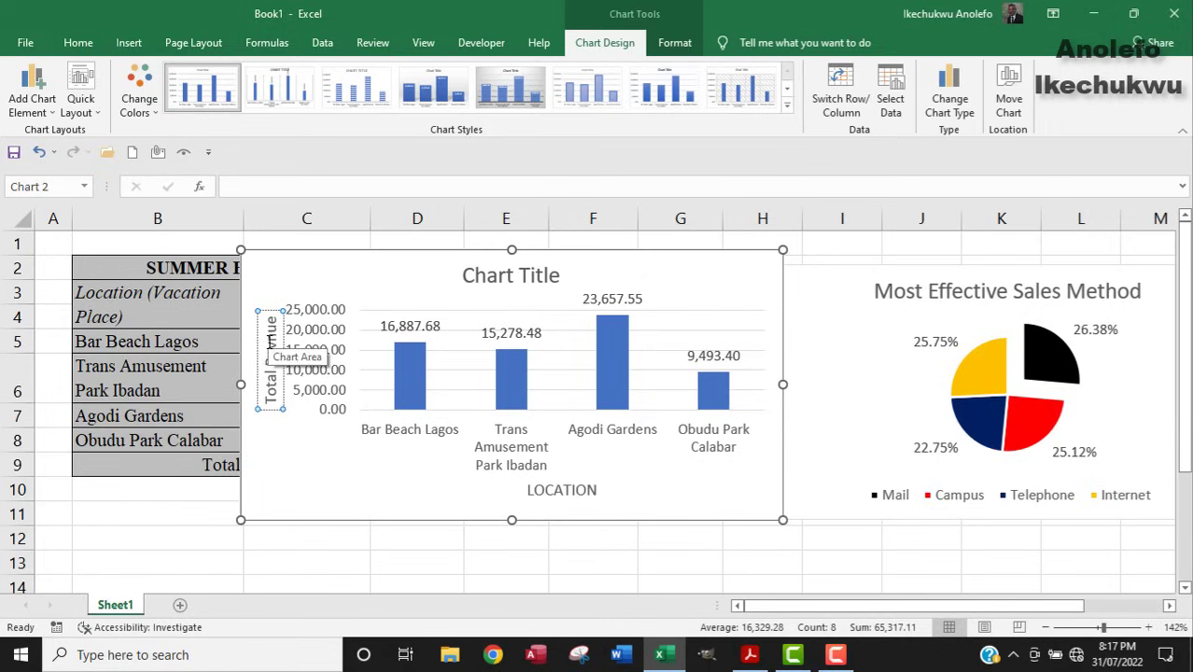
{"action": "type", "text": "e"}
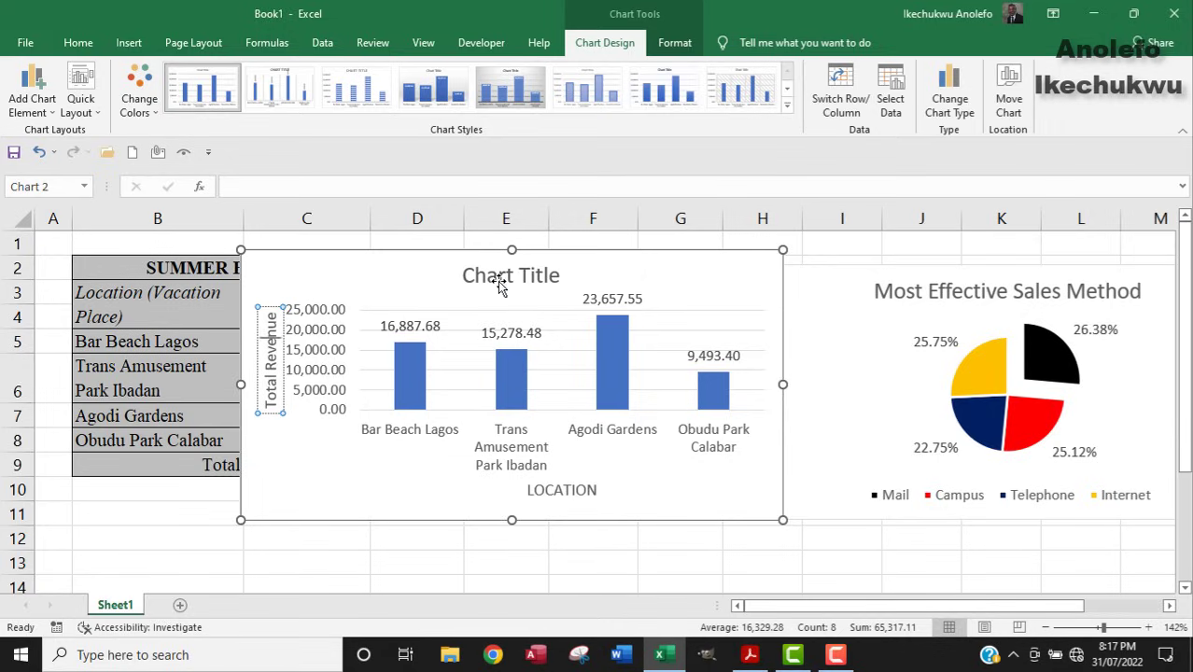
Retitle the column chart 'The Popular Vacation Place'.
{"action": "left_click", "coordinate": [526, 277]}
{"action": "left_click_drag", "start_coordinate": [558, 275], "coordinate": [471, 276]}
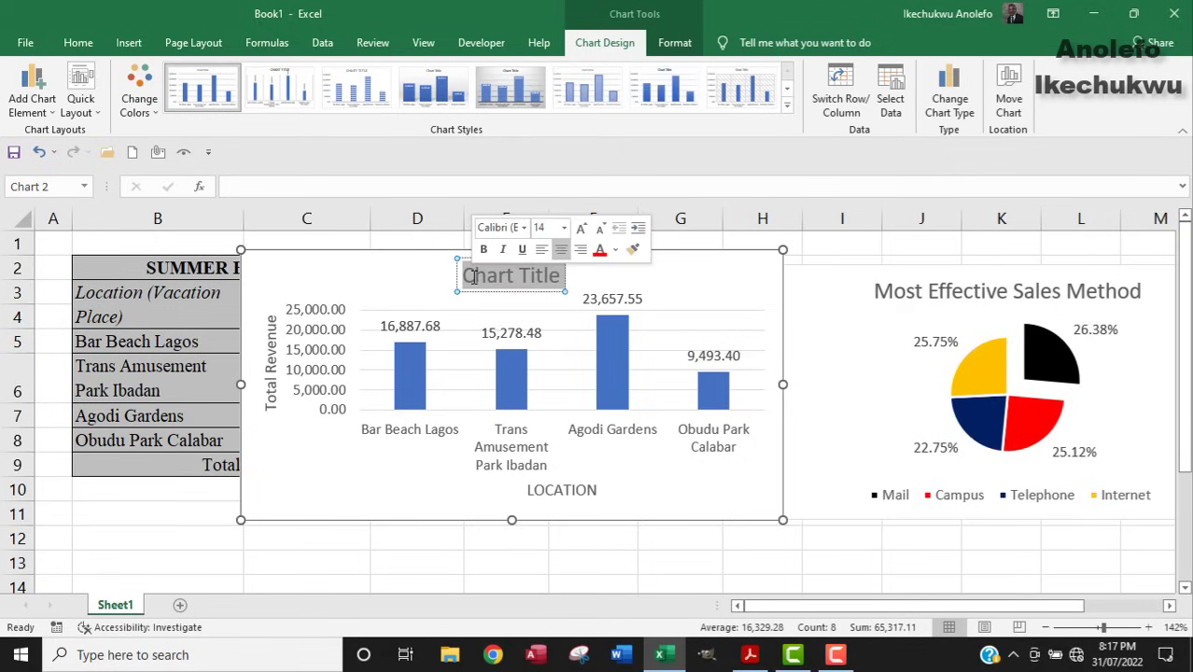
{"action": "type", "text": "The"}
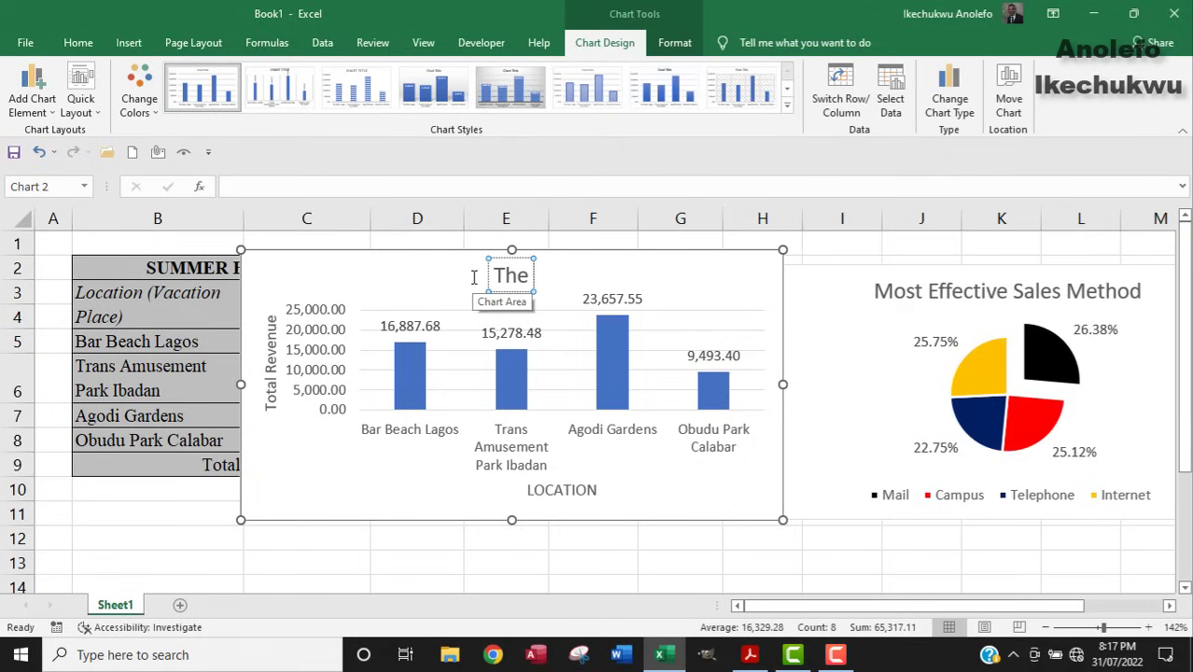
{"action": "type", "text": " Popular"}
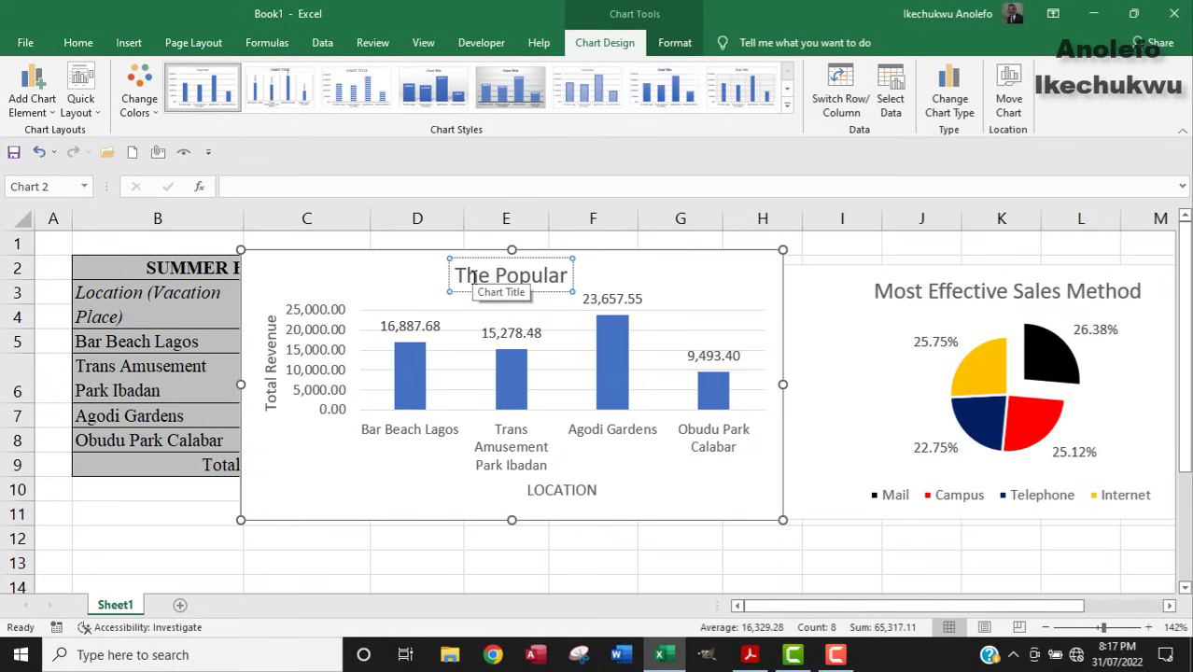
{"action": "type", "text": " Vacatio"}
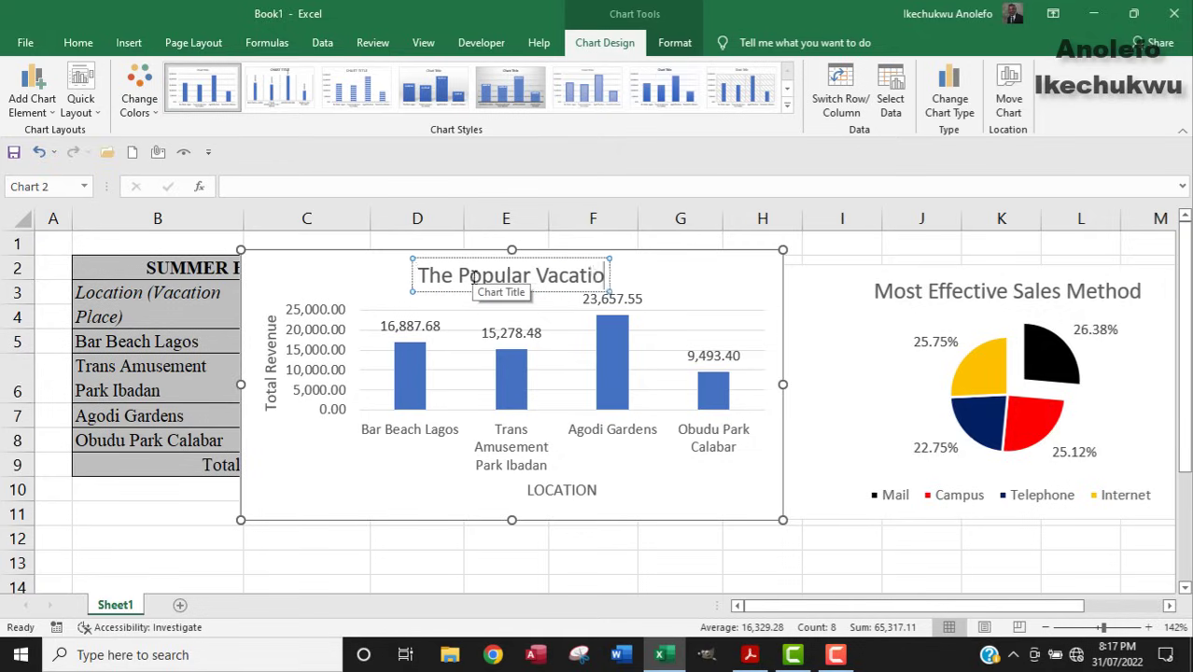
{"action": "type", "text": "n Place"}
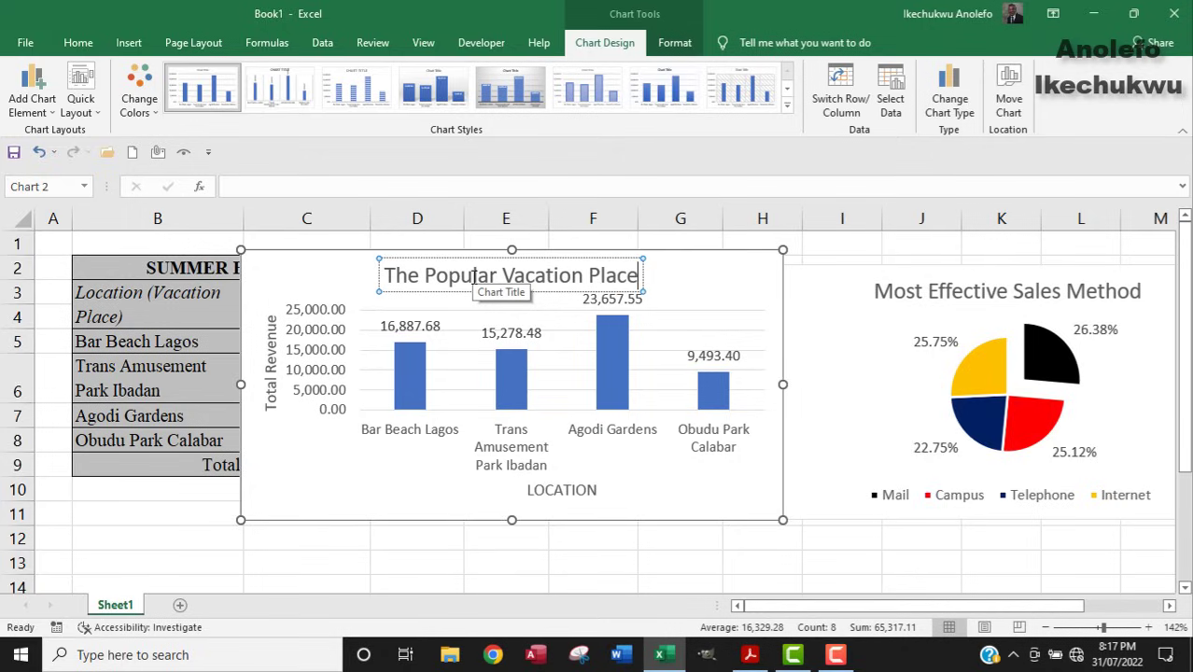
Delete the word 'Revenue' from the vertical axis title.
{"action": "left_click", "coordinate": [271, 368]}
{"action": "double_click", "coordinate": [273, 365]}
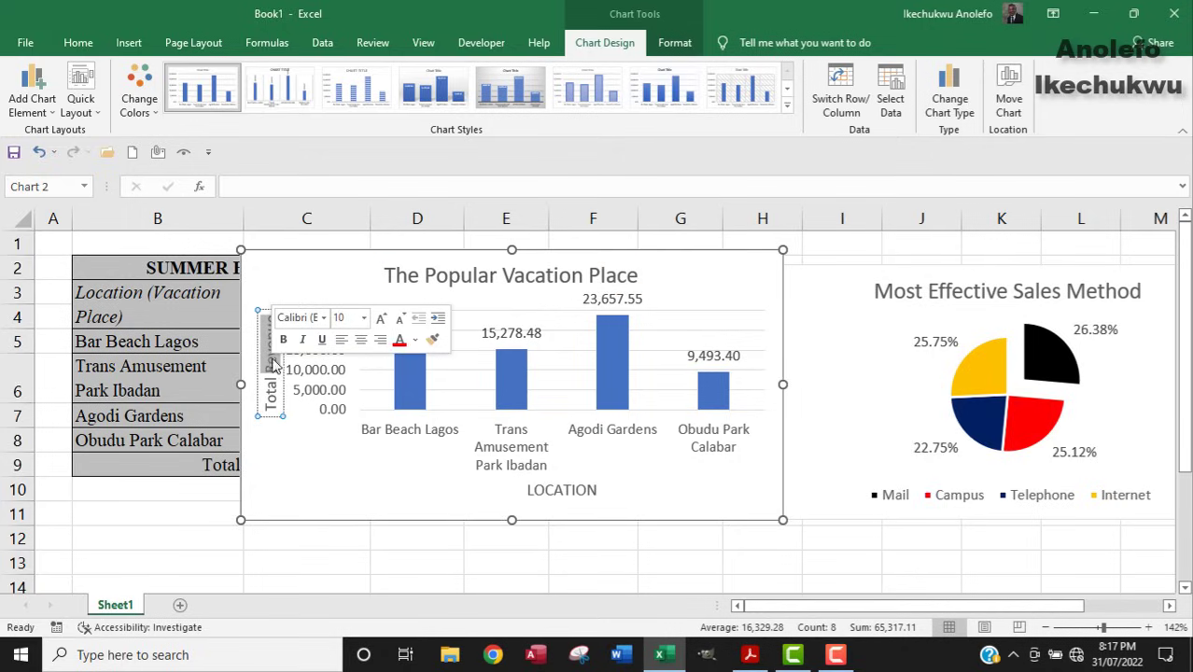
{"action": "key", "text": "BackSpace"}
{"action": "key", "text": "BackSpace"}
{"action": "key", "text": "BackSpace"}
{"action": "key", "text": "BackSpace"}
{"action": "key", "text": "BackSpace"}
{"action": "key", "text": "BackSpace"}
{"action": "key", "text": "BackSpace"}
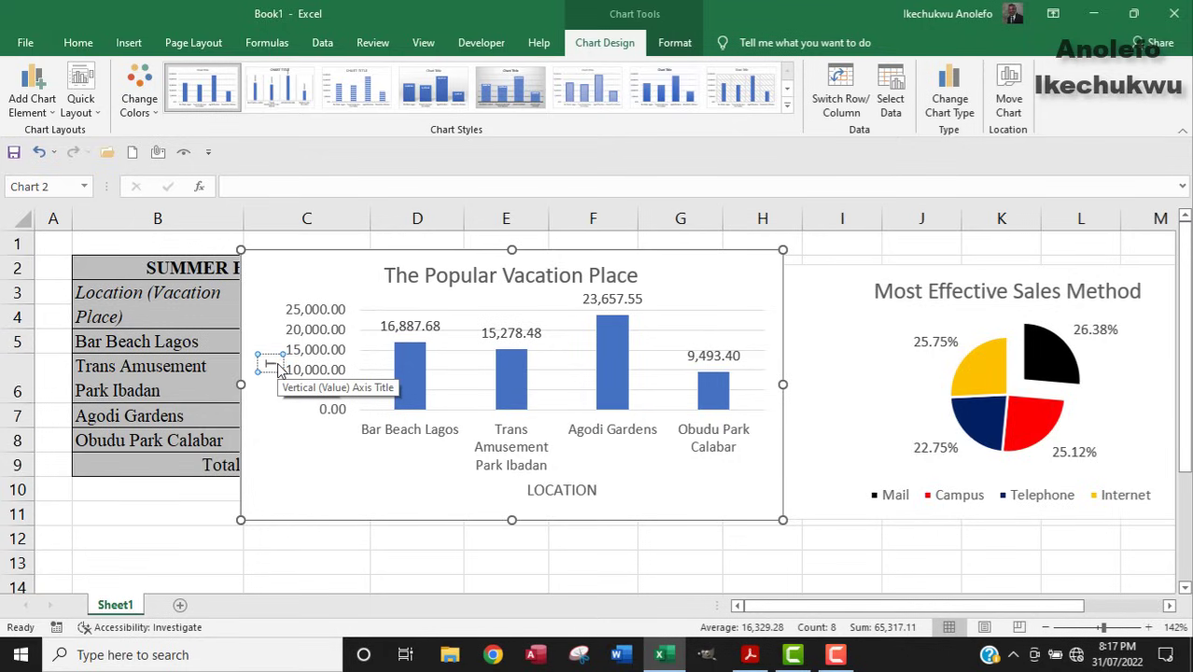
Set the vertical axis title to 'TOTAL REVENUE', then switch to the exam PDF.
{"action": "type", "text": "TOTAL REVENUE"}
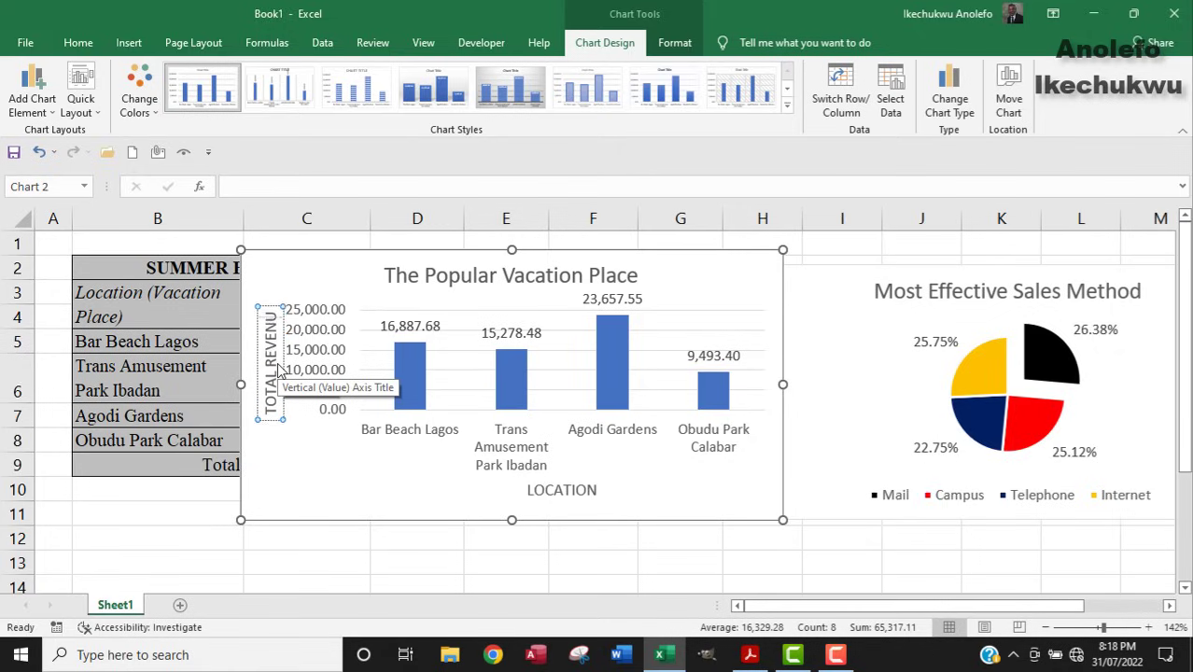
{"action": "left_click", "coordinate": [573, 492]}
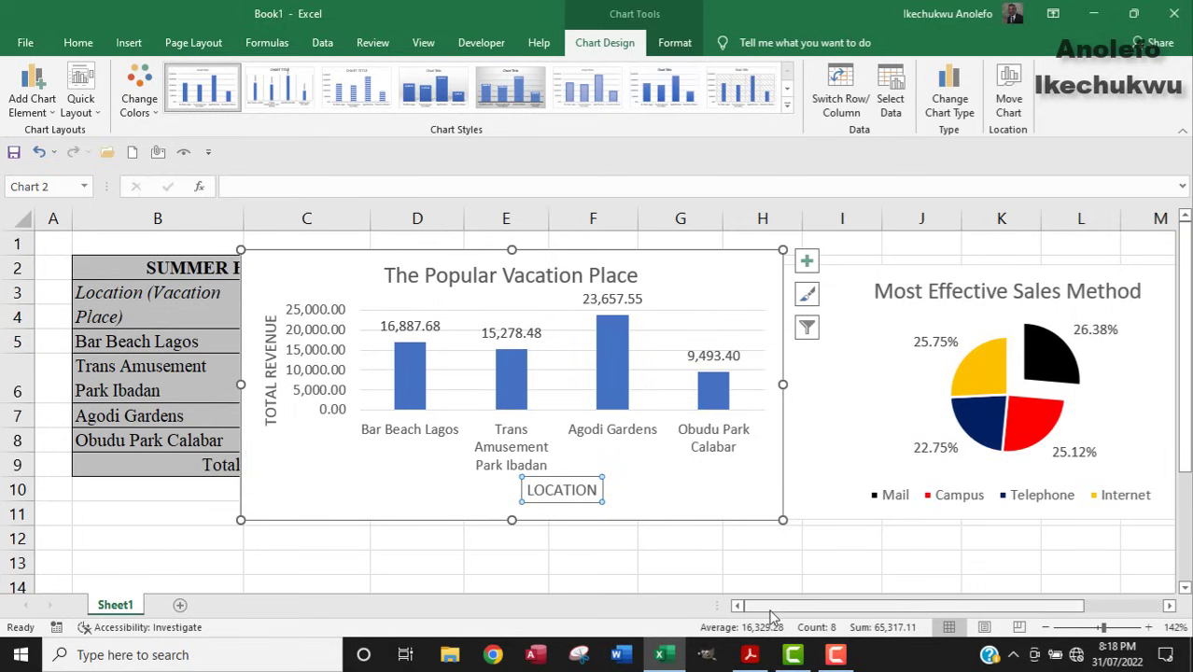
{"action": "left_click", "coordinate": [750, 655]}
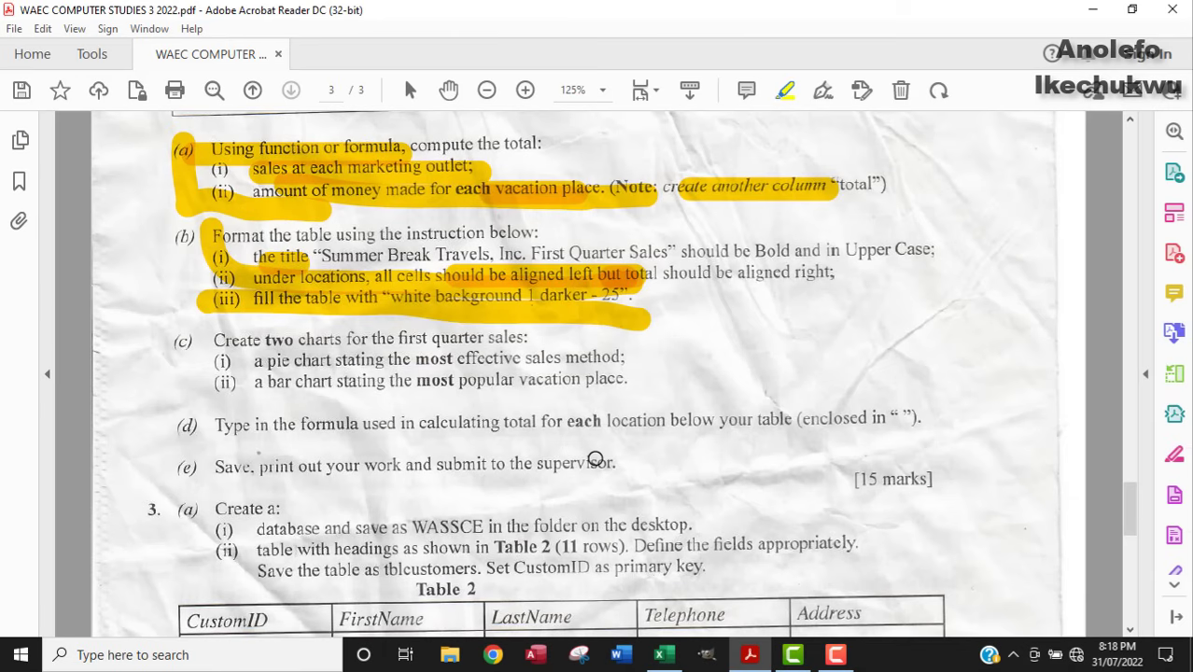
Highlight 'total for each' in instruction (d) and return to Excel.
{"action": "scroll", "coordinate": [596, 459], "scroll_direction": "down", "scroll_amount": 1}
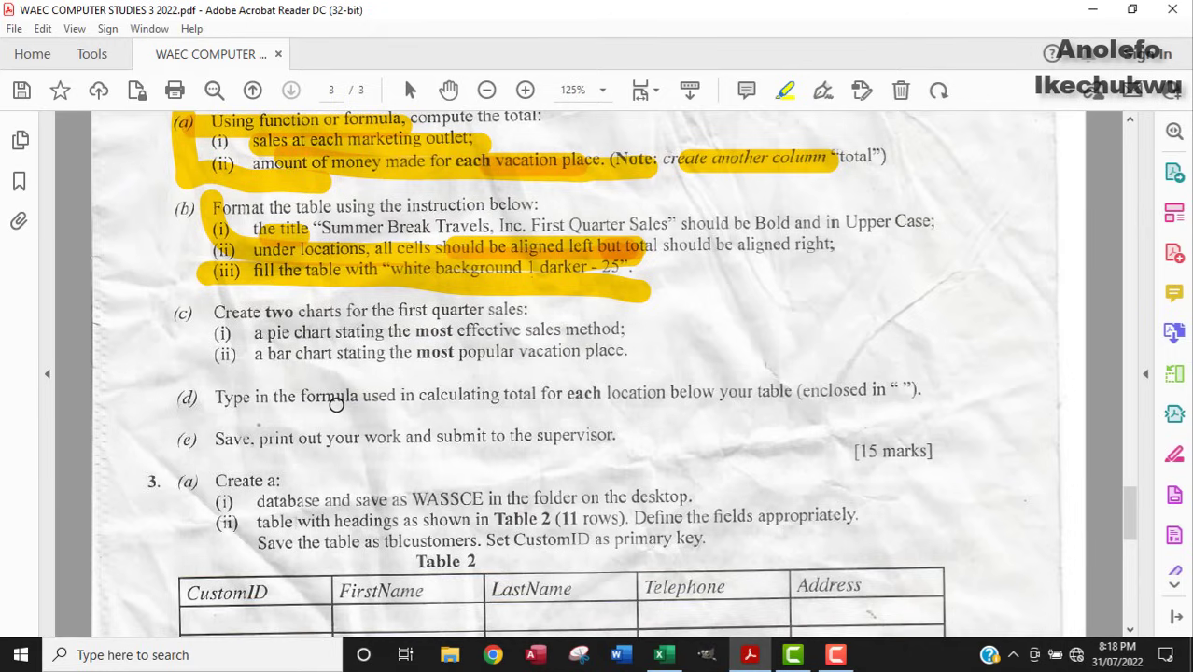
{"action": "left_click_drag", "start_coordinate": [506, 396], "coordinate": [612, 394]}
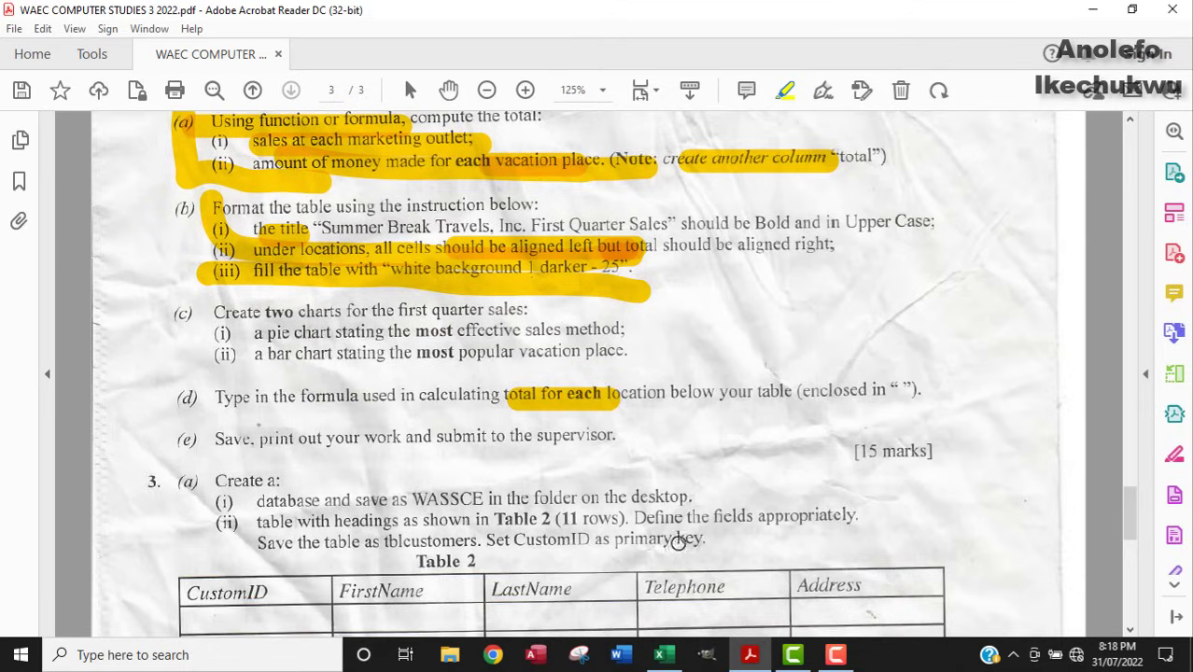
{"action": "left_click", "coordinate": [659, 654]}
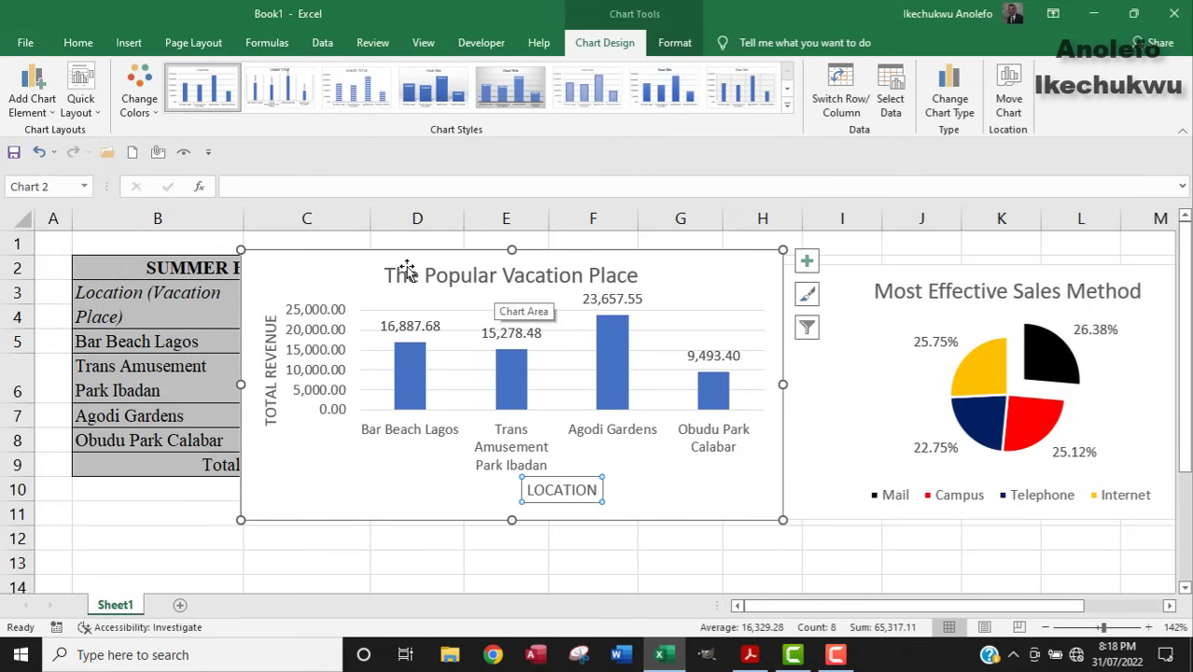
Move the column chart off the sales table to the lower right.
{"action": "left_click_drag", "start_coordinate": [333, 258], "coordinate": [779, 535]}
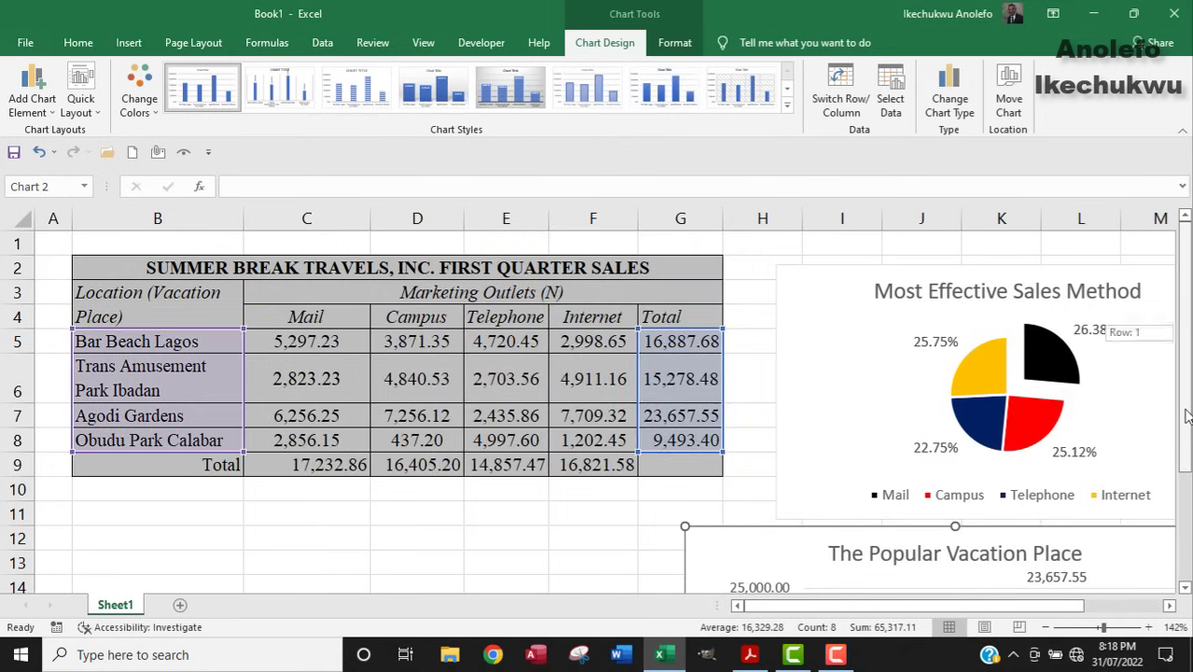
{"action": "scroll", "coordinate": [1185, 415], "scroll_direction": "down", "scroll_amount": 2}
{"action": "scroll", "coordinate": [348, 412], "scroll_direction": "up", "scroll_amount": 1}
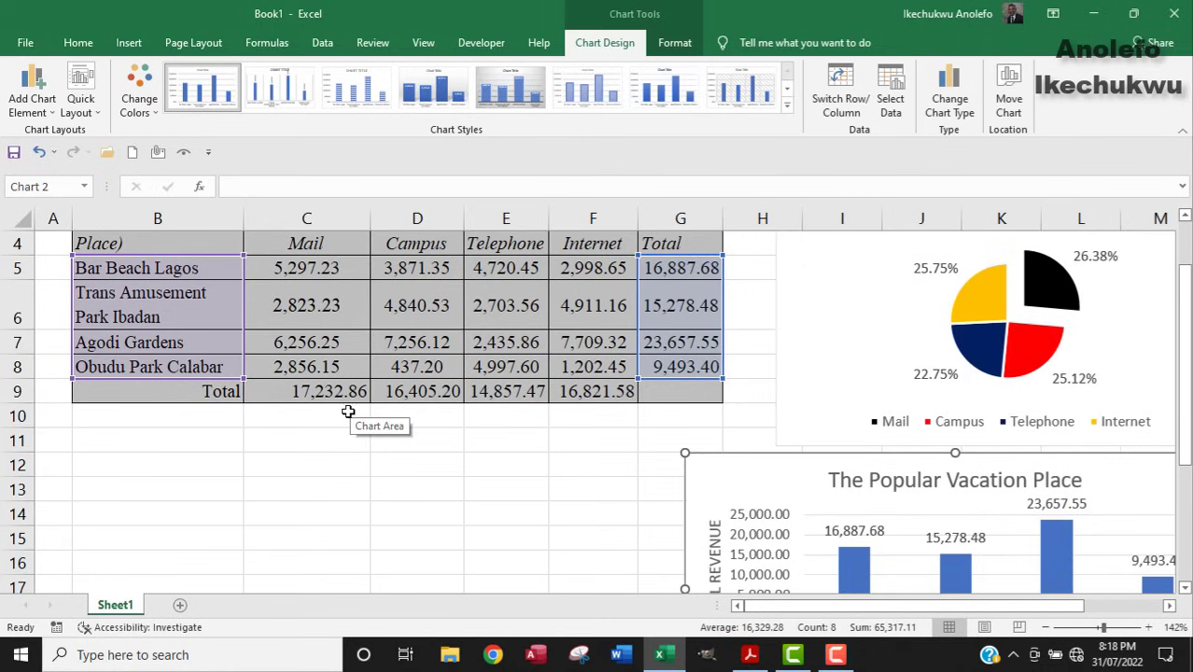
Fill B11:B14 with location names linked by =B5 and wrap the longest name.
{"action": "left_click", "coordinate": [130, 444]}
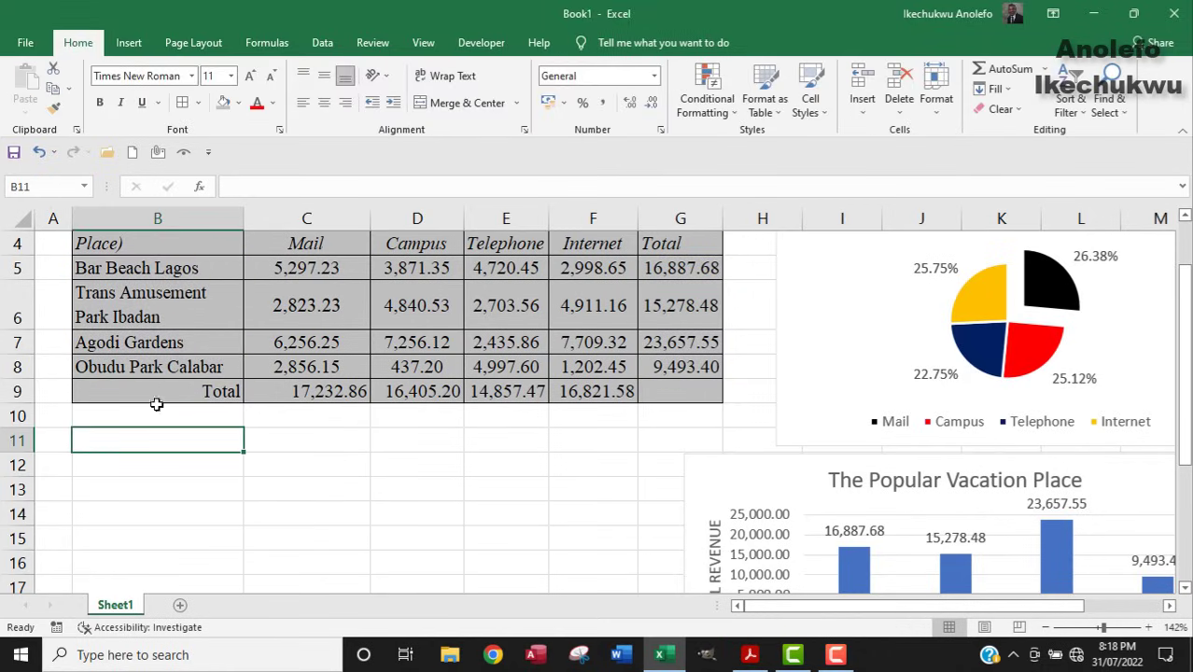
{"action": "type", "text": "="}
{"action": "left_click", "coordinate": [131, 270]}
{"action": "key", "text": "Return"}
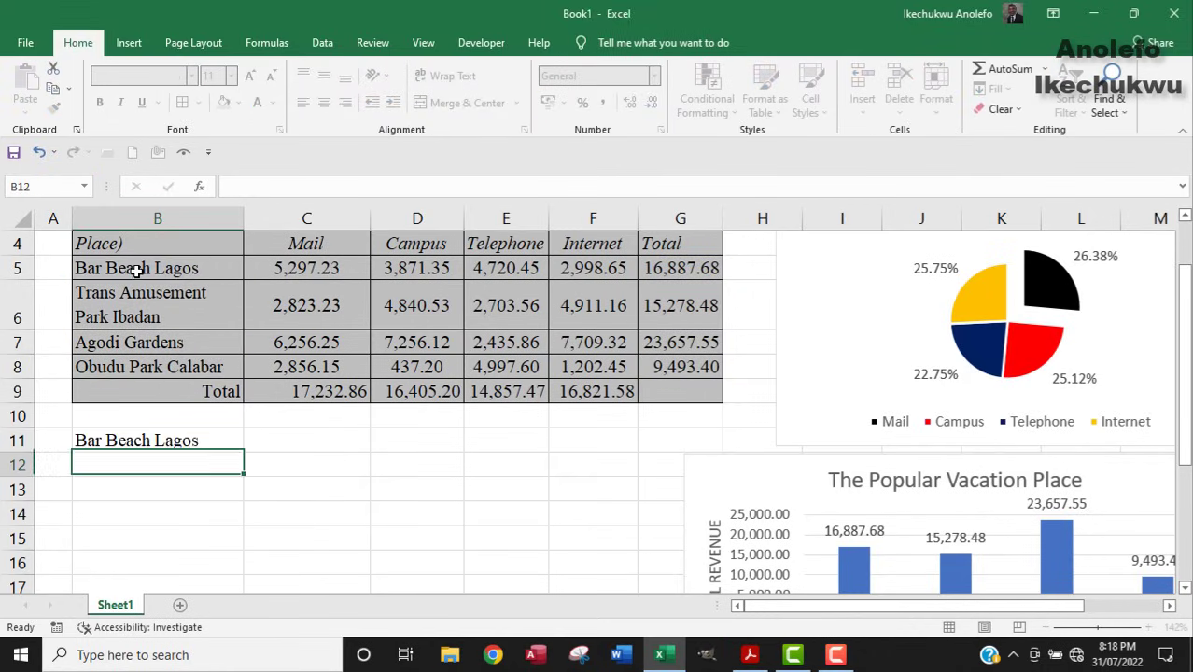
{"action": "left_click", "coordinate": [178, 444]}
{"action": "left_click_drag", "start_coordinate": [242, 454], "coordinate": [245, 525]}
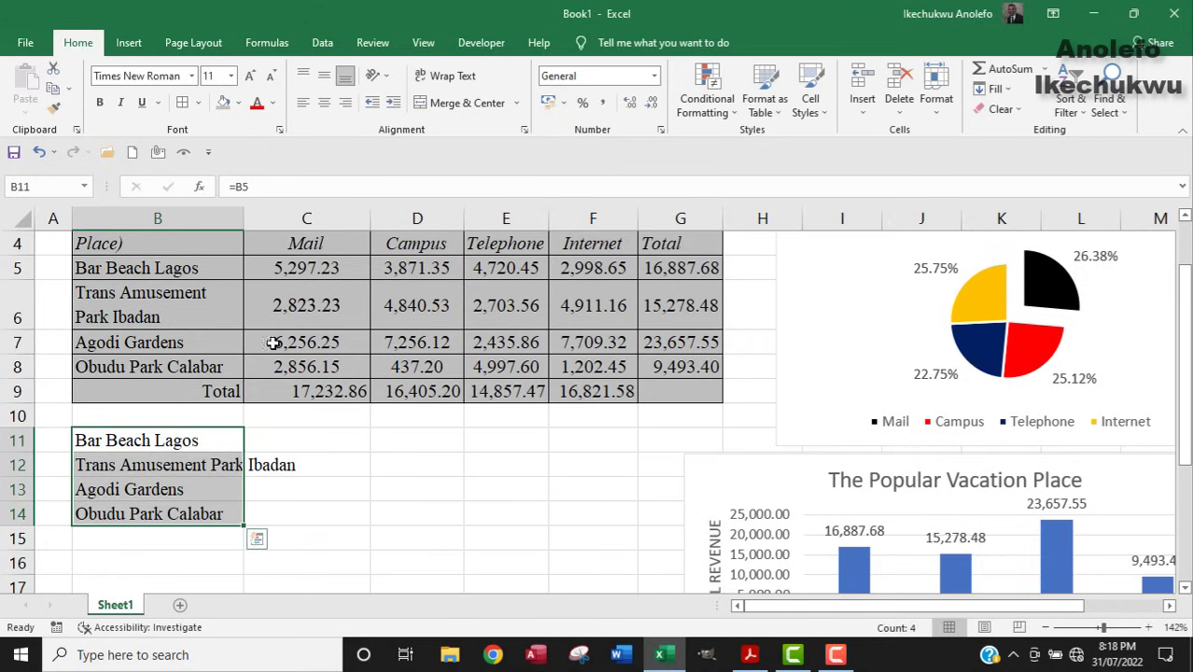
{"action": "left_click", "coordinate": [452, 75]}
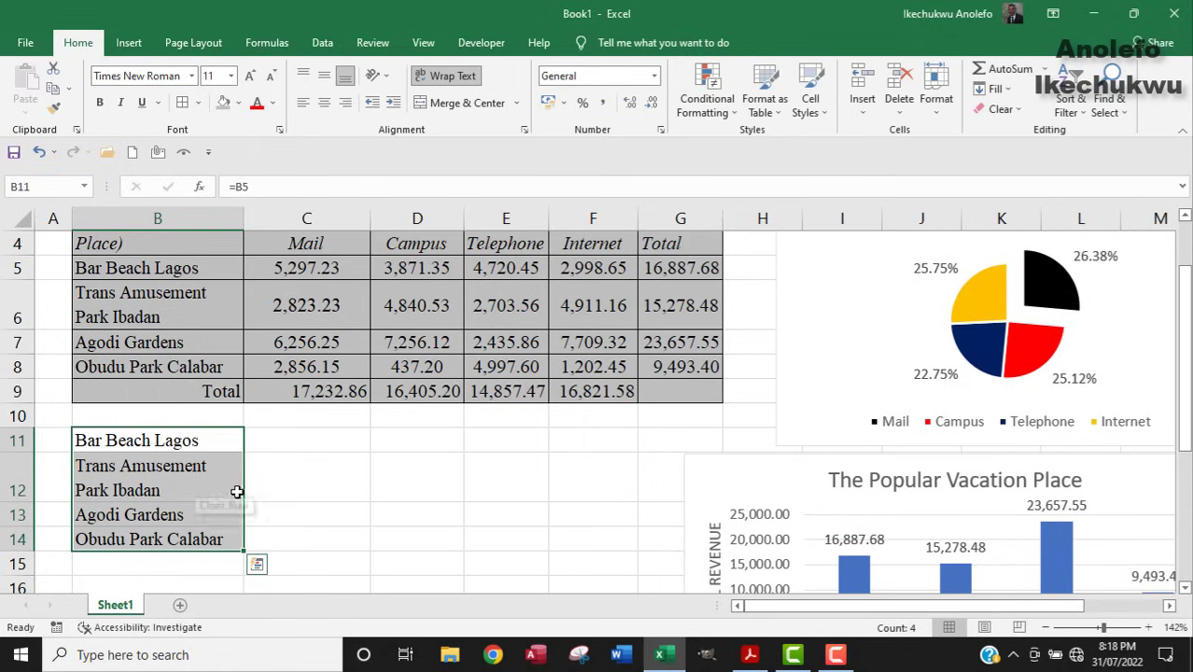
{"action": "left_click", "coordinate": [271, 443]}
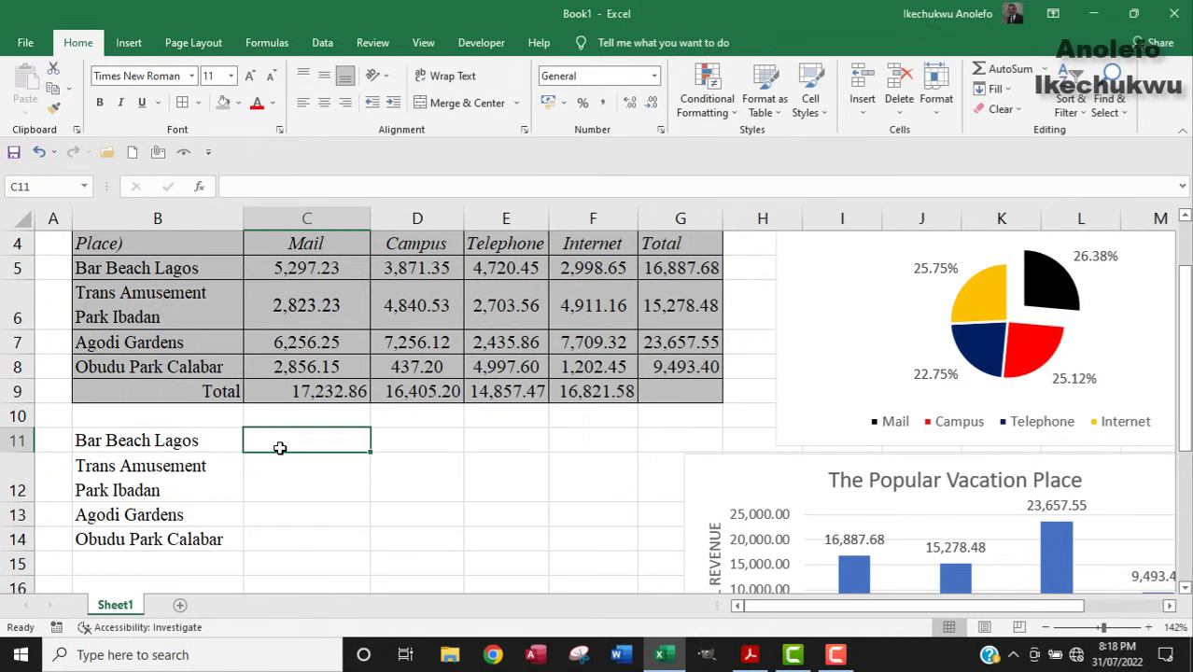
Copy G5's formula and enter it as quoted text "=SUM(C5:F5)" in C11.
{"action": "left_click", "coordinate": [663, 269]}
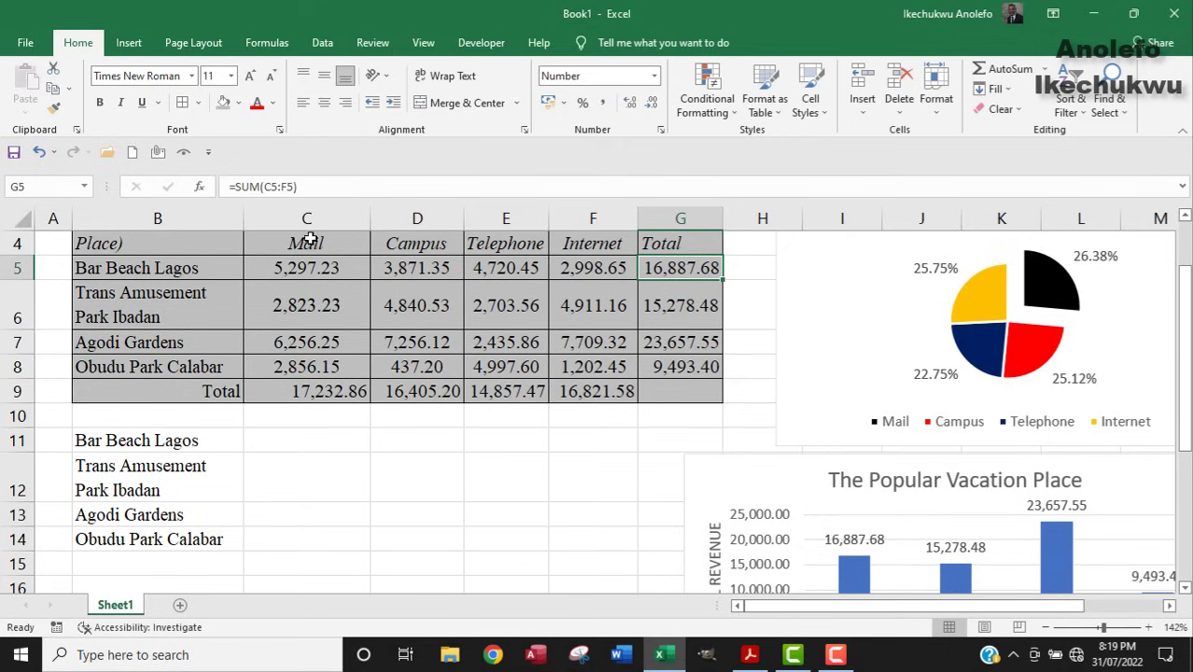
{"action": "left_click_drag", "start_coordinate": [312, 189], "coordinate": [224, 191]}
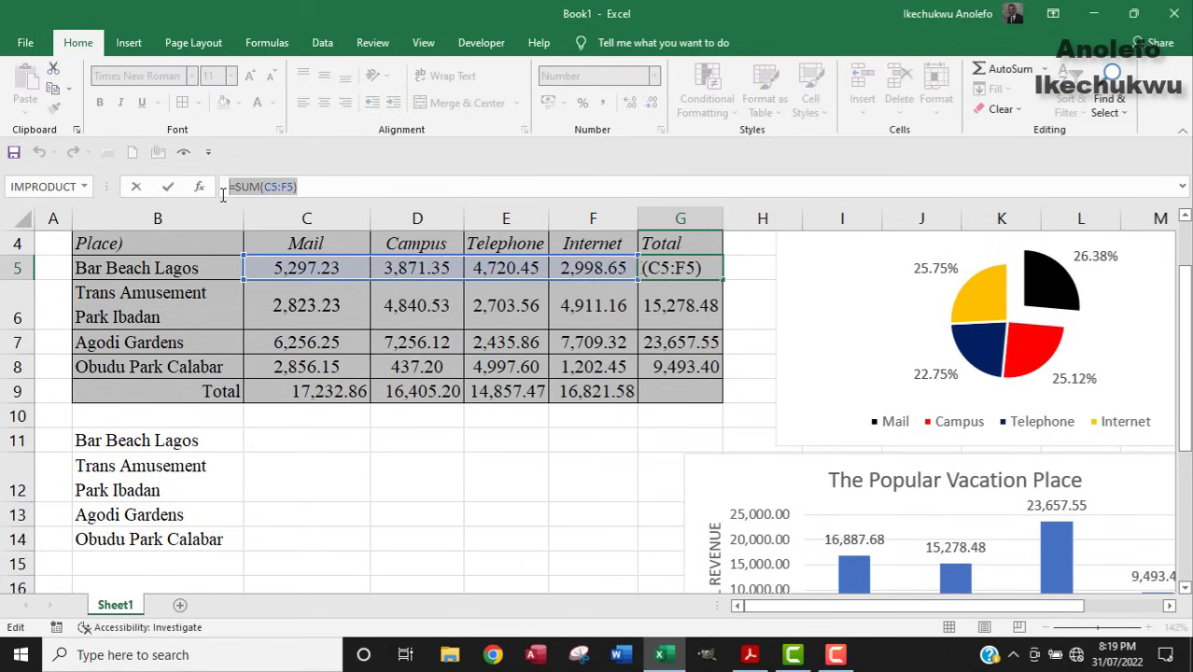
{"action": "key", "text": "ctrl+c"}
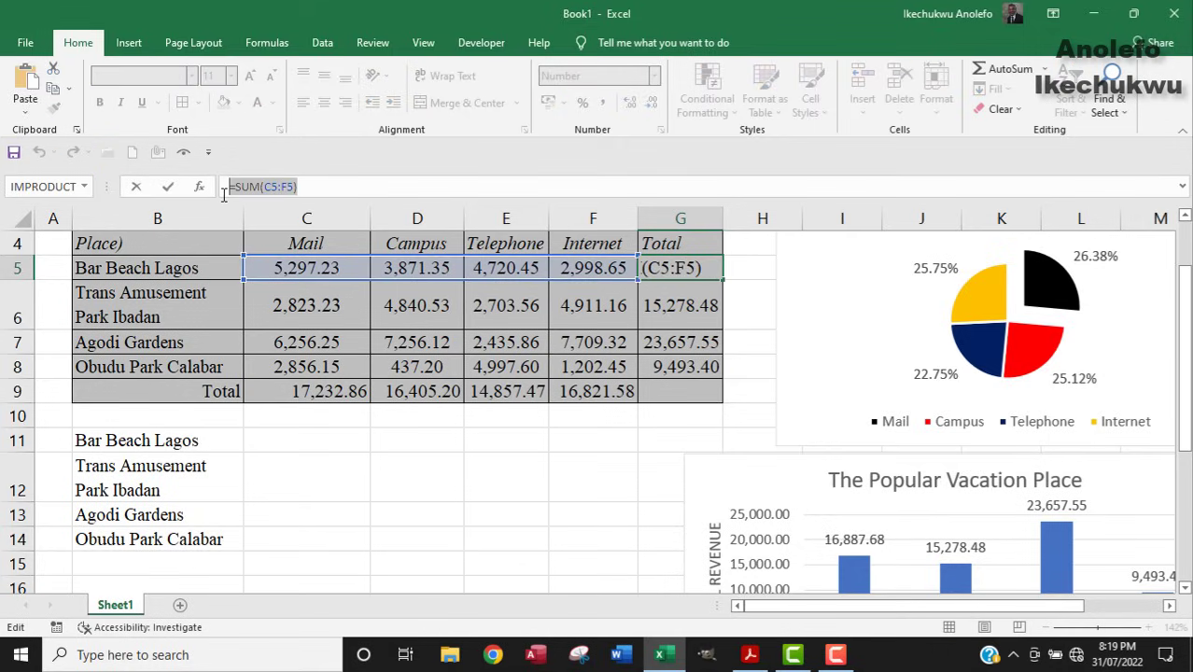
{"action": "key", "text": "Escape"}
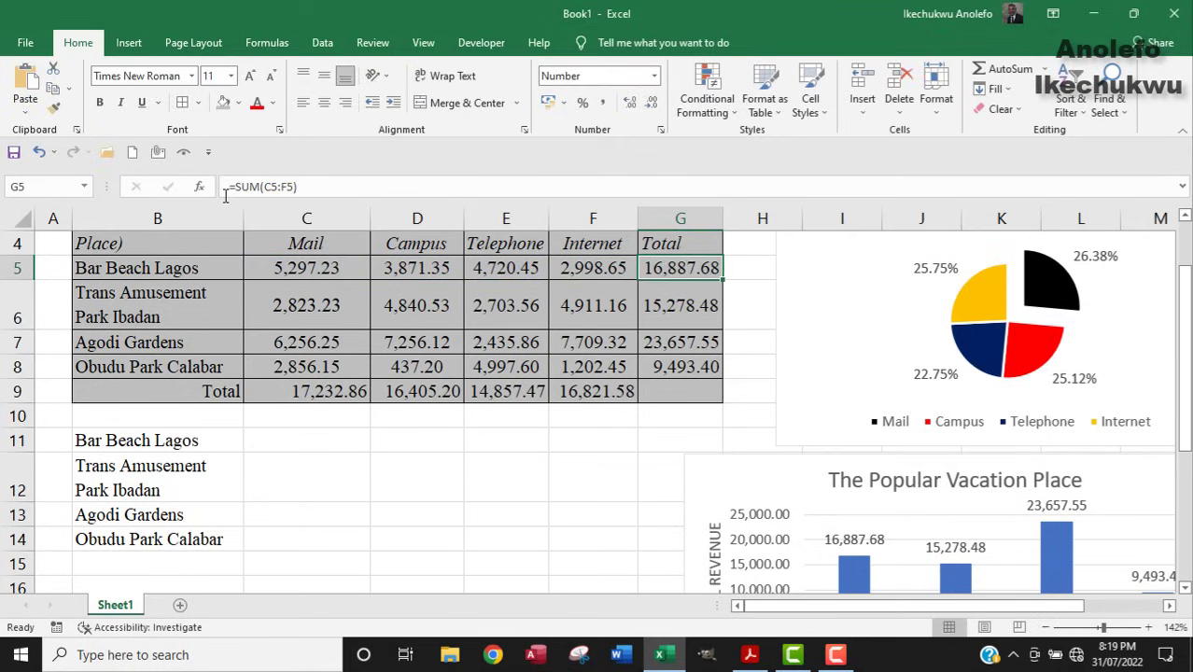
{"action": "left_click", "coordinate": [264, 441]}
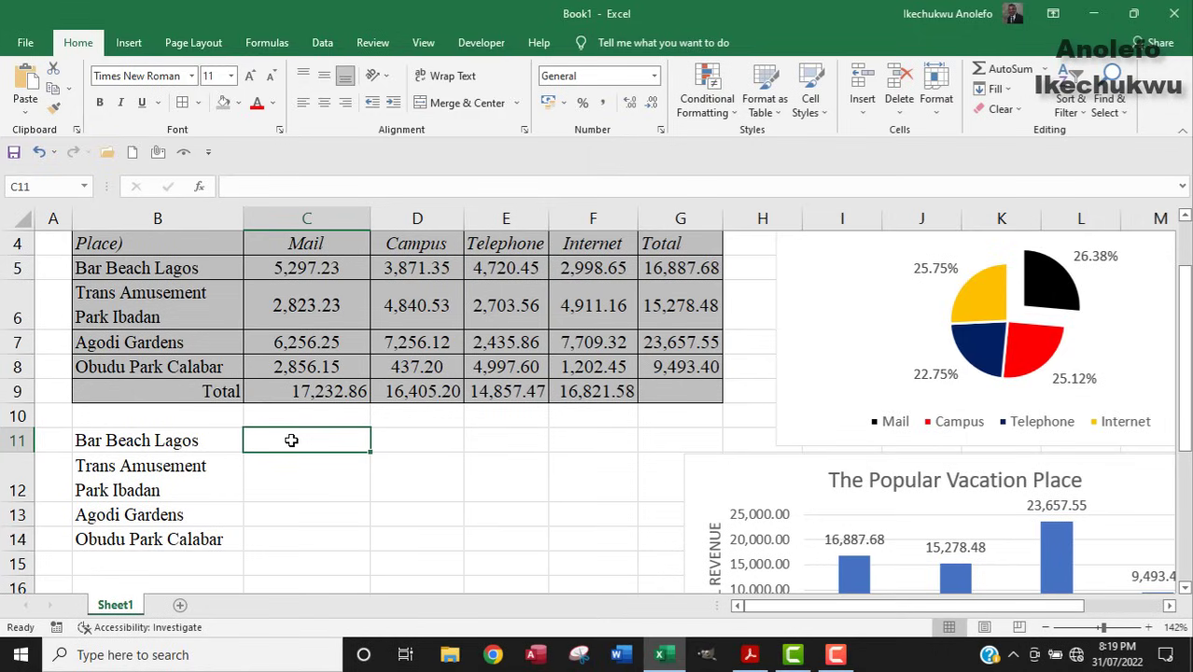
{"action": "type", "text": "\"\""}
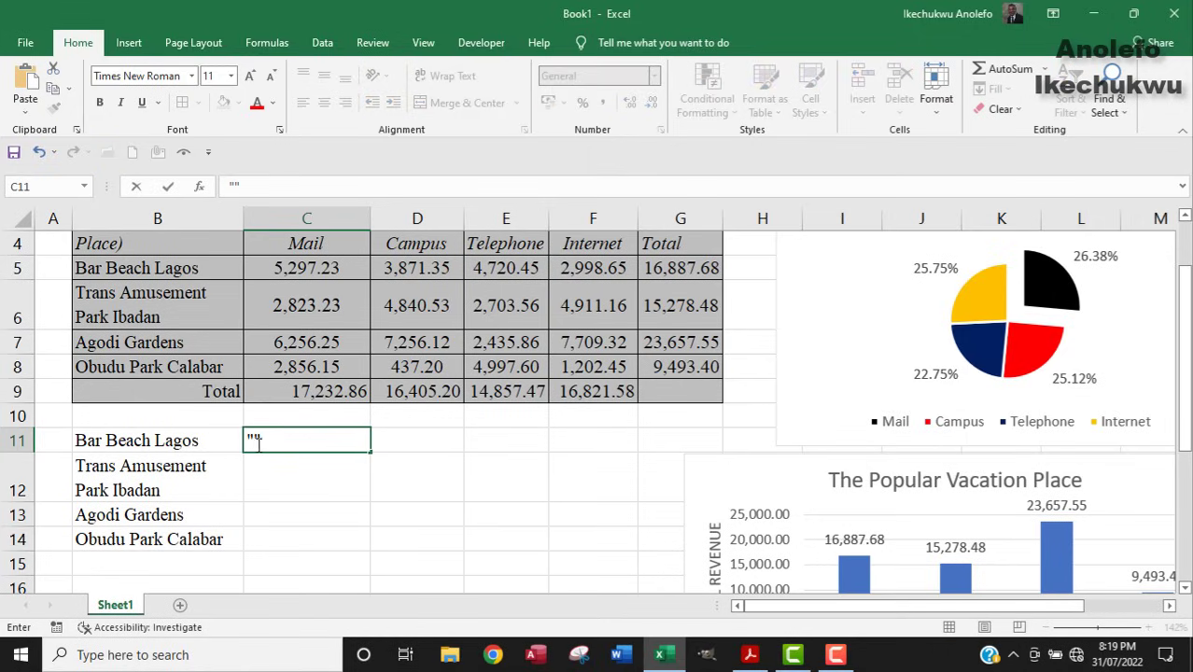
{"action": "left_click", "coordinate": [269, 442]}
{"action": "key", "text": "ctrl+v"}
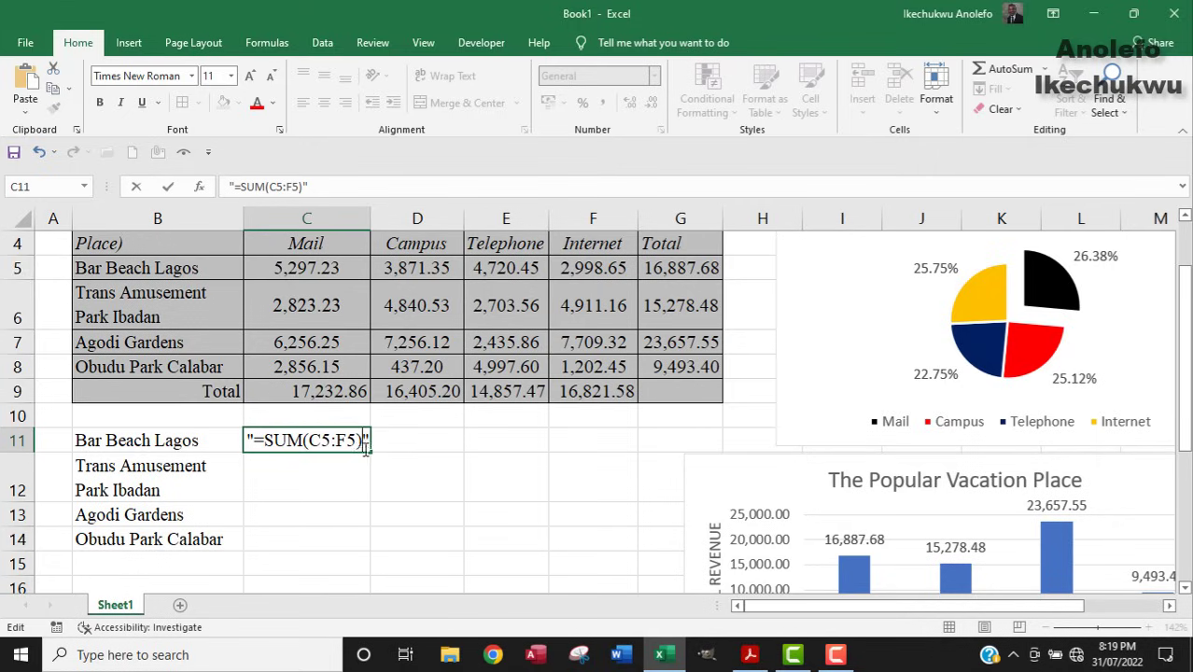
{"action": "left_click", "coordinate": [290, 470]}
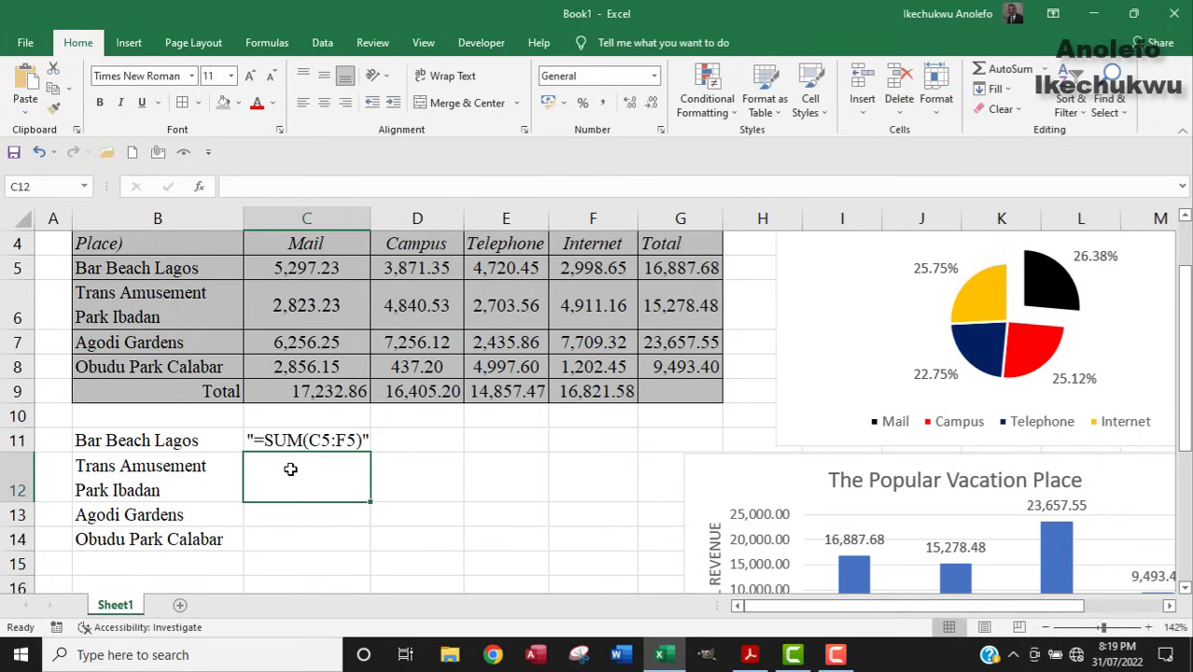
Enter the G6 total formula as quoted text "=SUM(C6:F6)" in C12 beside Trans Amusement Park Ibadan.
{"action": "left_click", "coordinate": [670, 306]}
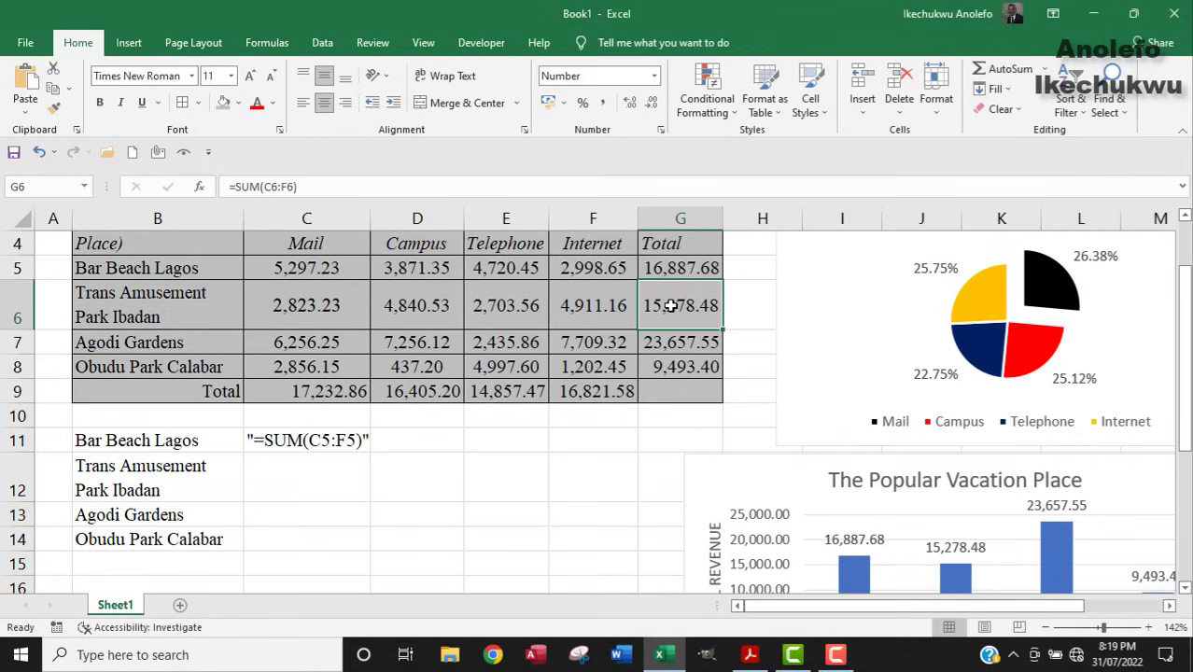
{"action": "left_click_drag", "start_coordinate": [297, 186], "coordinate": [213, 198]}
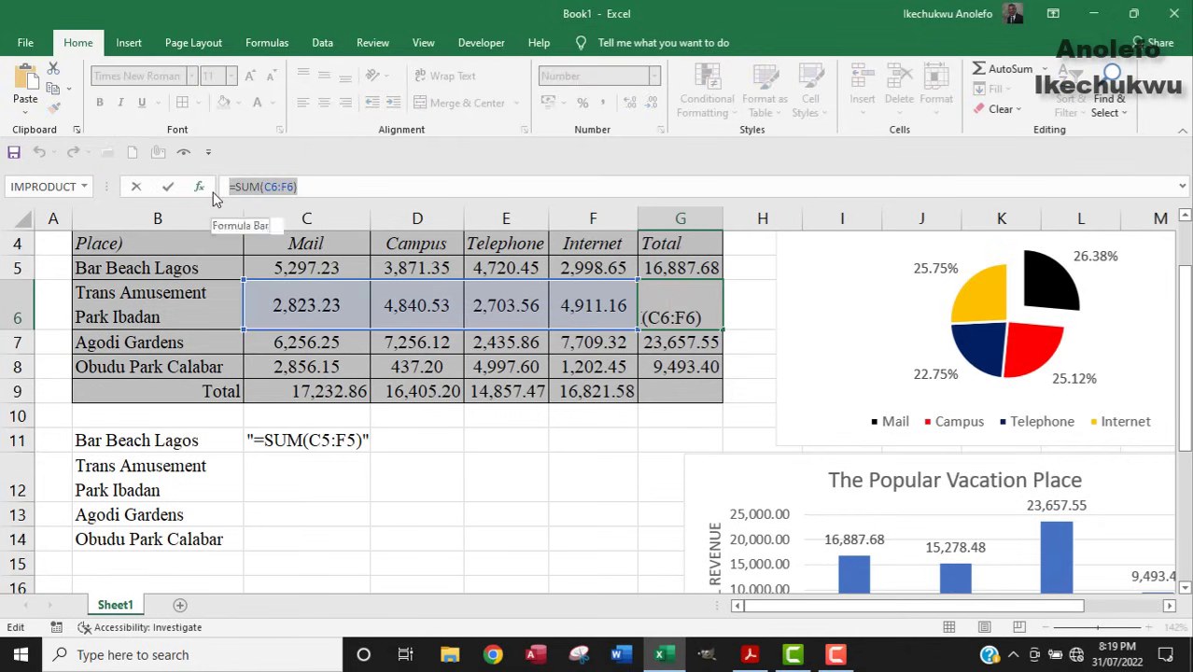
{"action": "key", "text": "Escape"}
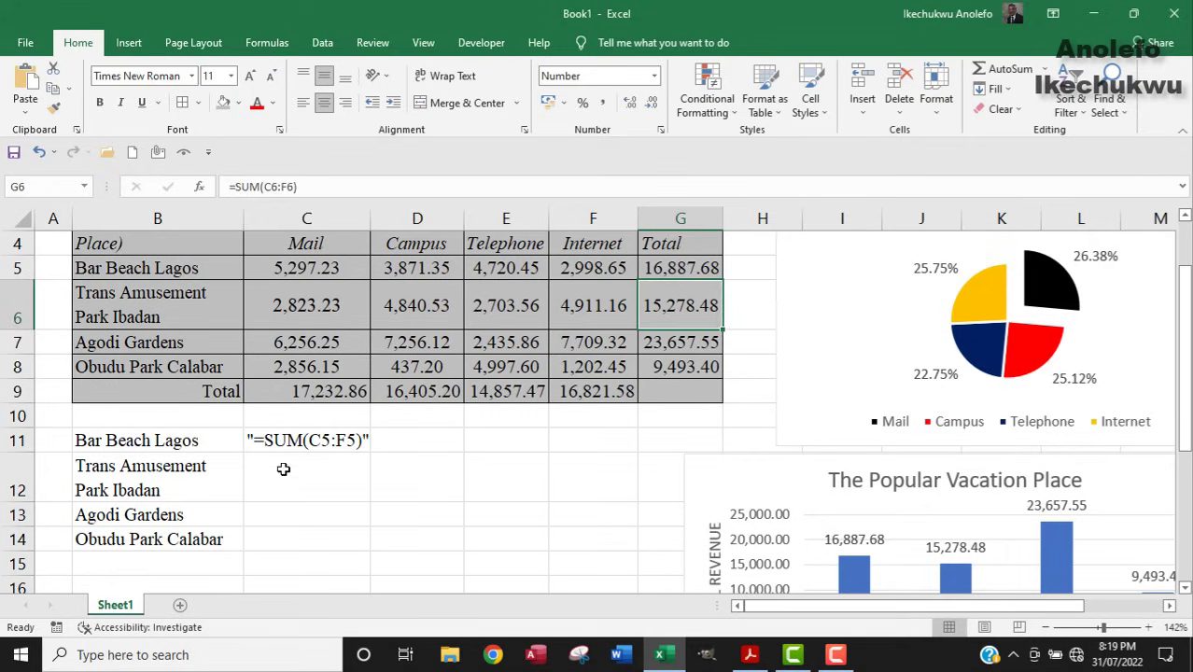
{"action": "left_click", "coordinate": [280, 479]}
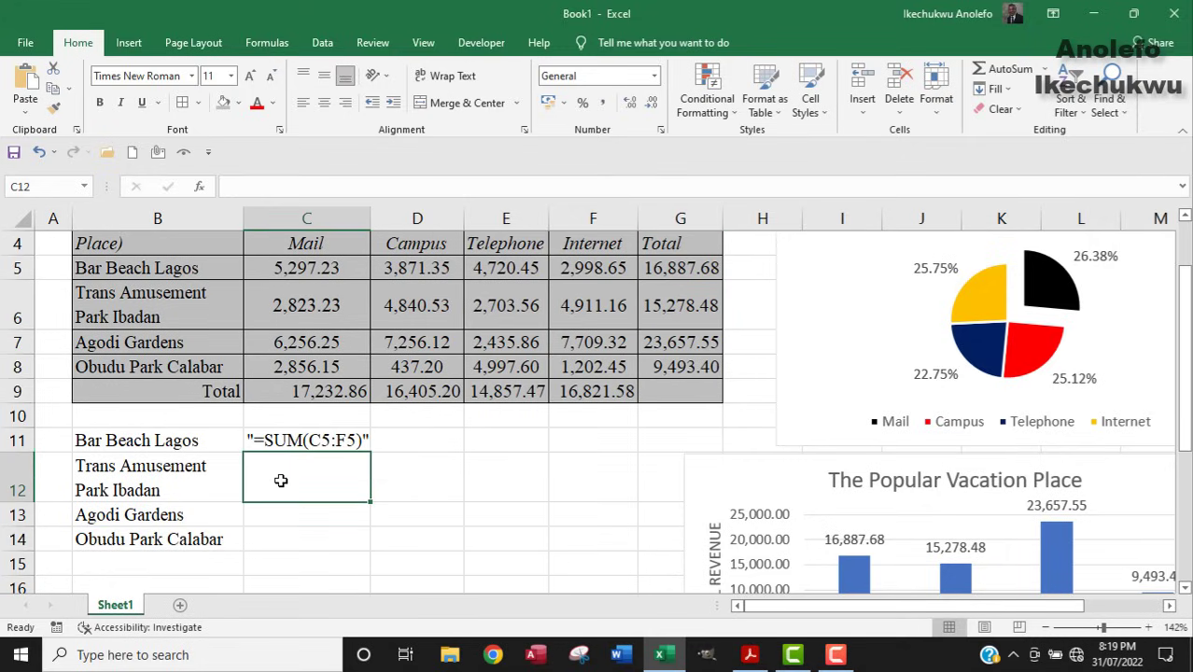
{"action": "key", "text": "ctrl+v"}
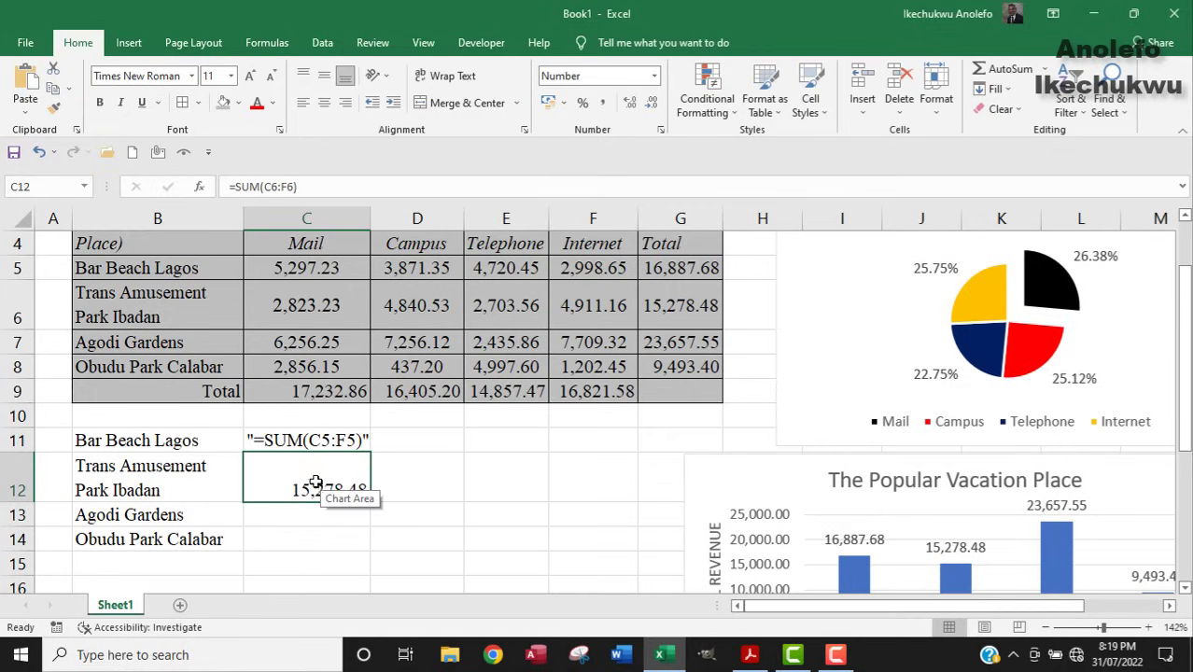
{"action": "left_click", "coordinate": [230, 187]}
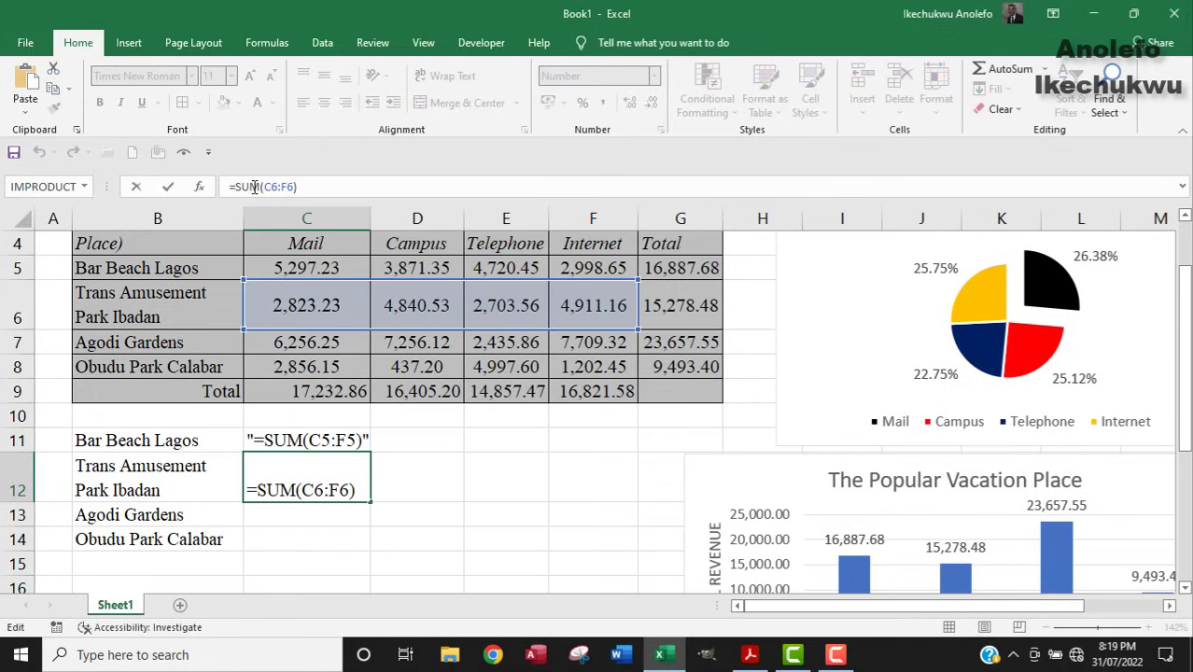
{"action": "type", "text": "\""}
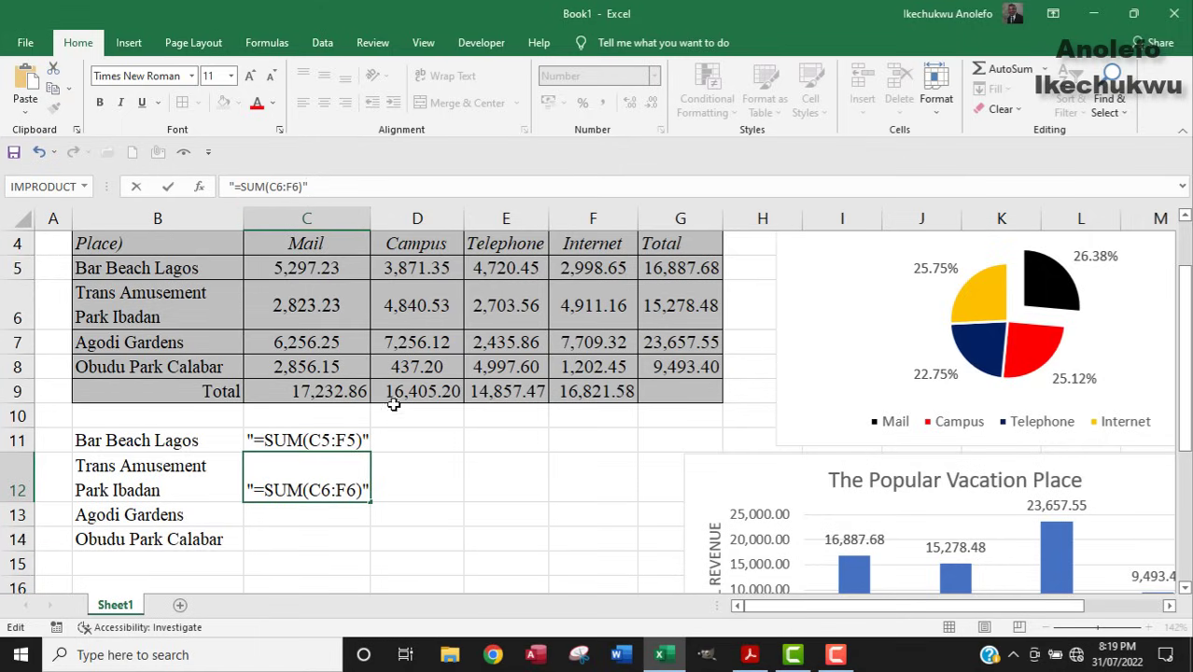
{"action": "left_click", "coordinate": [284, 518]}
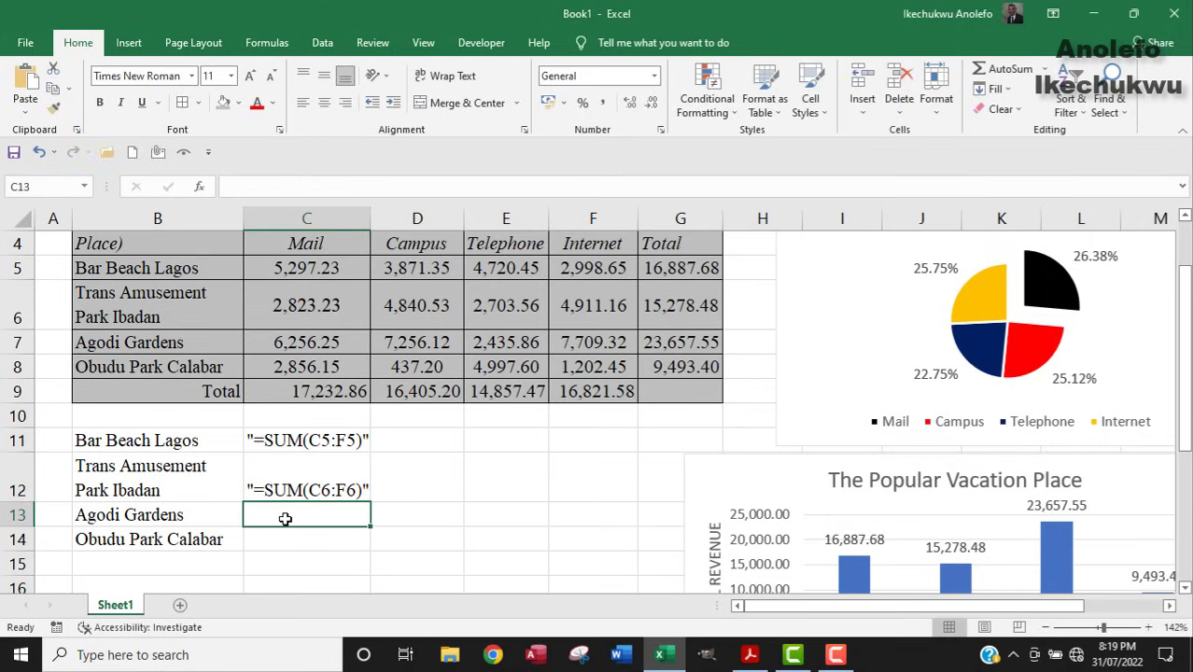
Copy the G7 formula and enter it as quoted text "=SUM(C7:F7)" in C13 beside Agodi Gardens.
{"action": "left_click", "coordinate": [677, 342]}
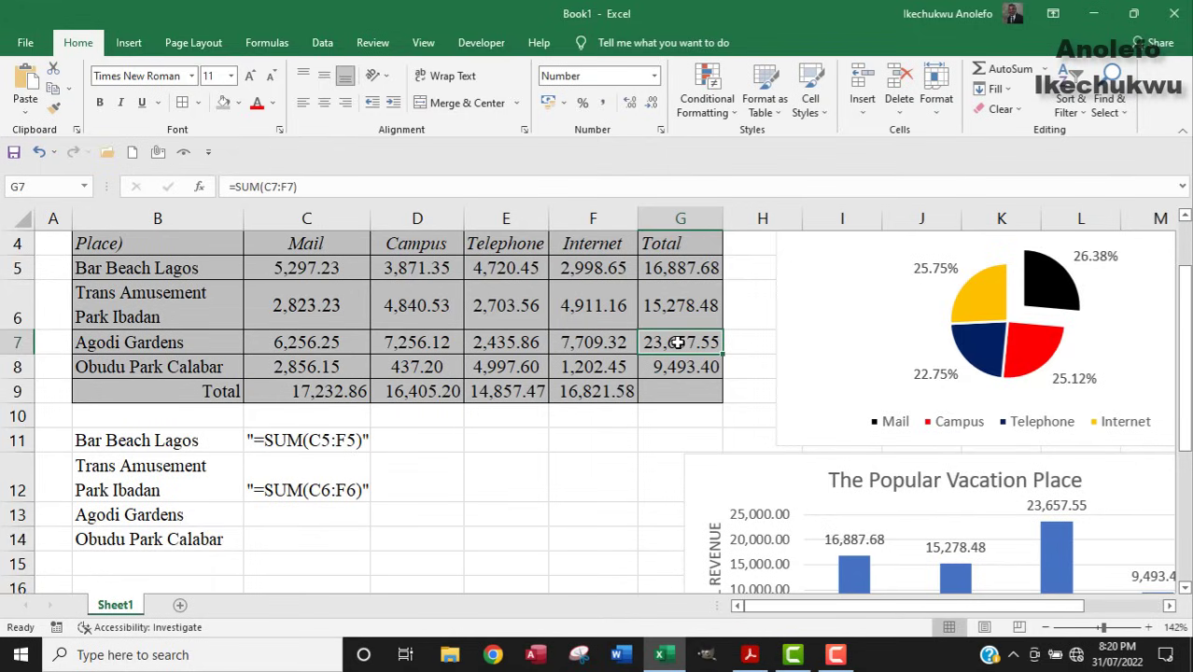
{"action": "left_click_drag", "start_coordinate": [304, 187], "coordinate": [199, 187]}
{"action": "key", "text": "ctrl+c"}
{"action": "key", "text": "Escape"}
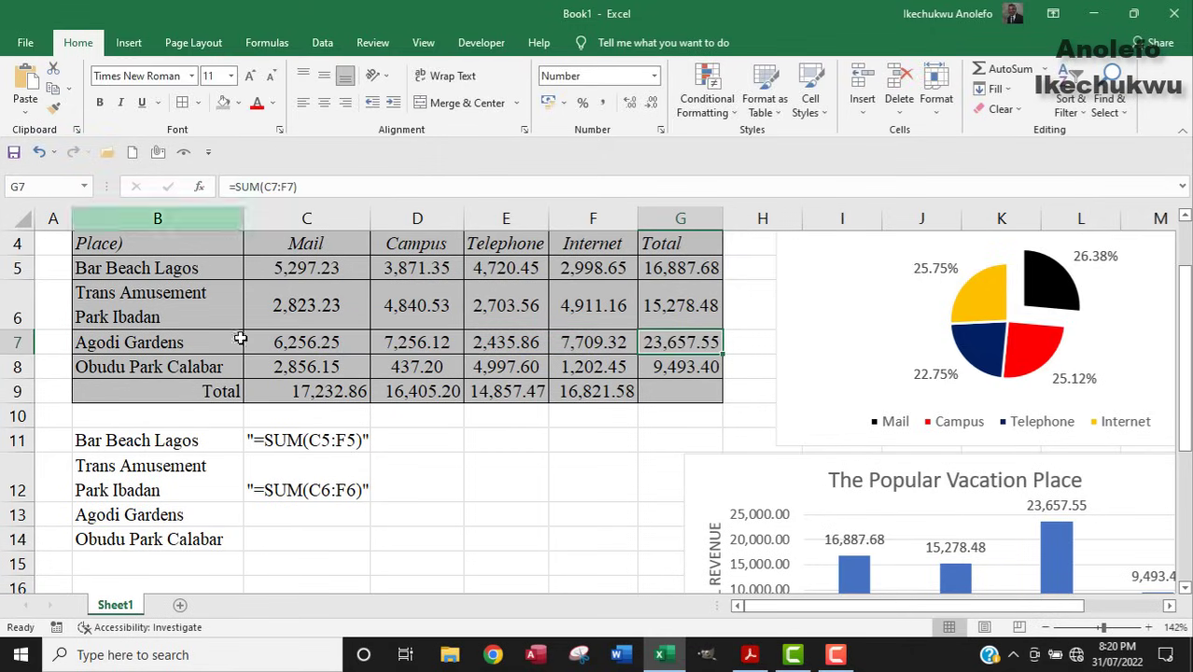
{"action": "left_click", "coordinate": [300, 511]}
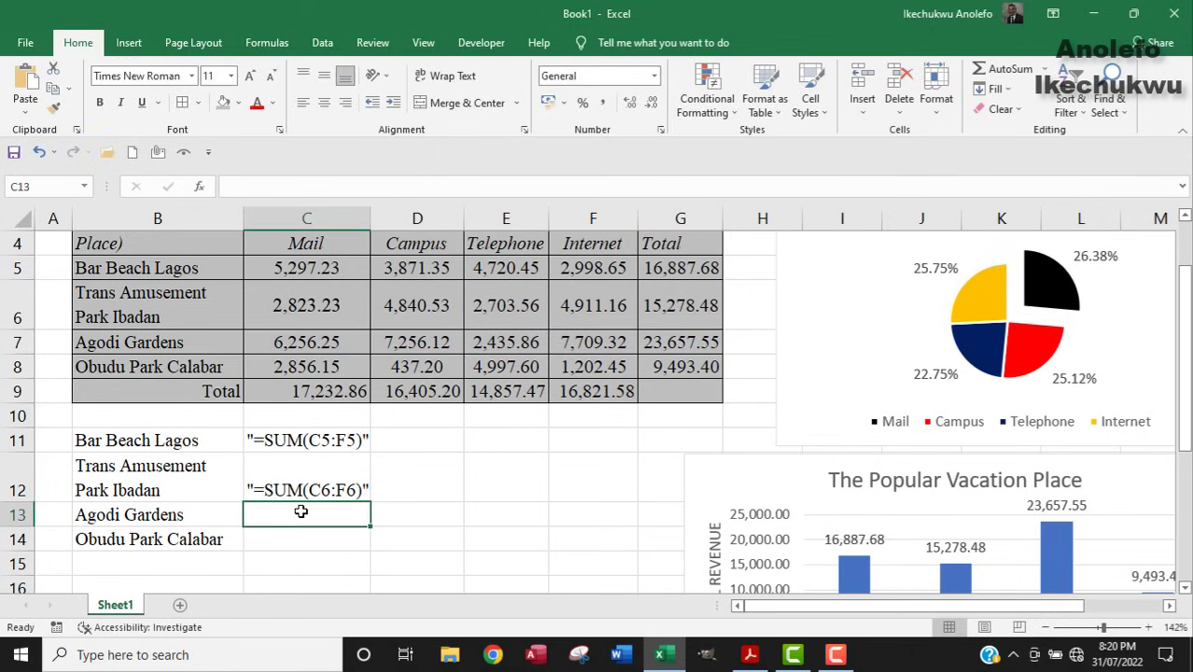
{"action": "type", "text": "\"\""}
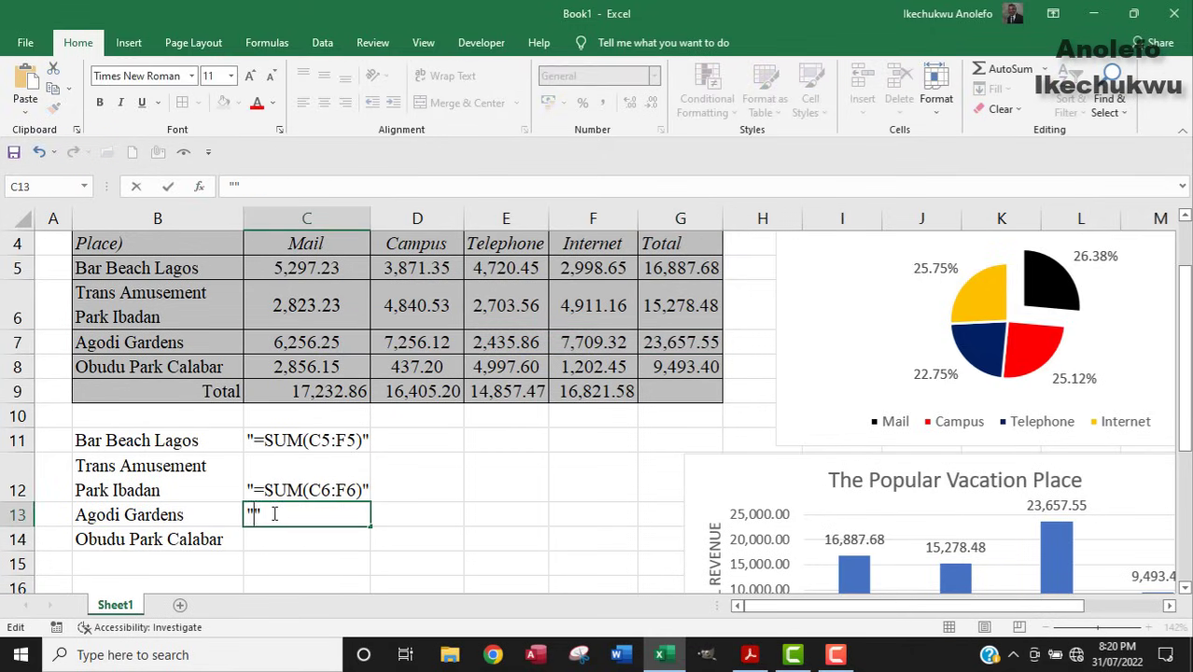
{"action": "key", "text": "ctrl+v"}
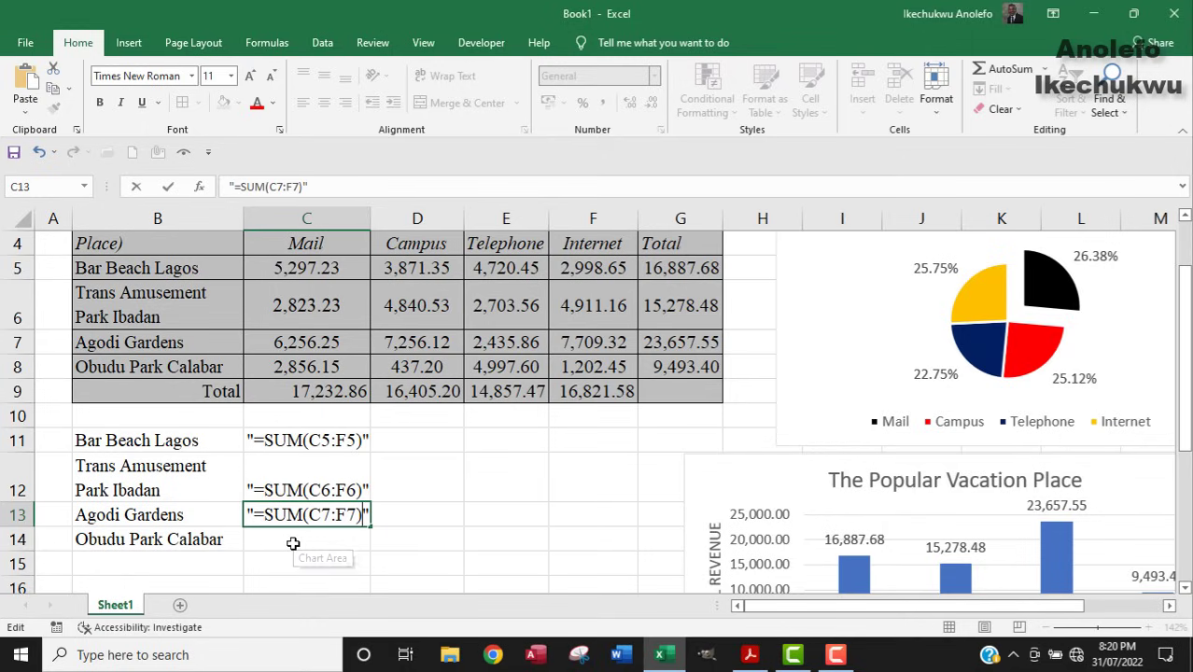
{"action": "key", "text": "Return"}
Type "=SUM(C8:F8)" as quoted text into C14 beside Obudu Park Calabar, leaving G8 unchanged.
{"action": "left_click", "coordinate": [662, 373]}
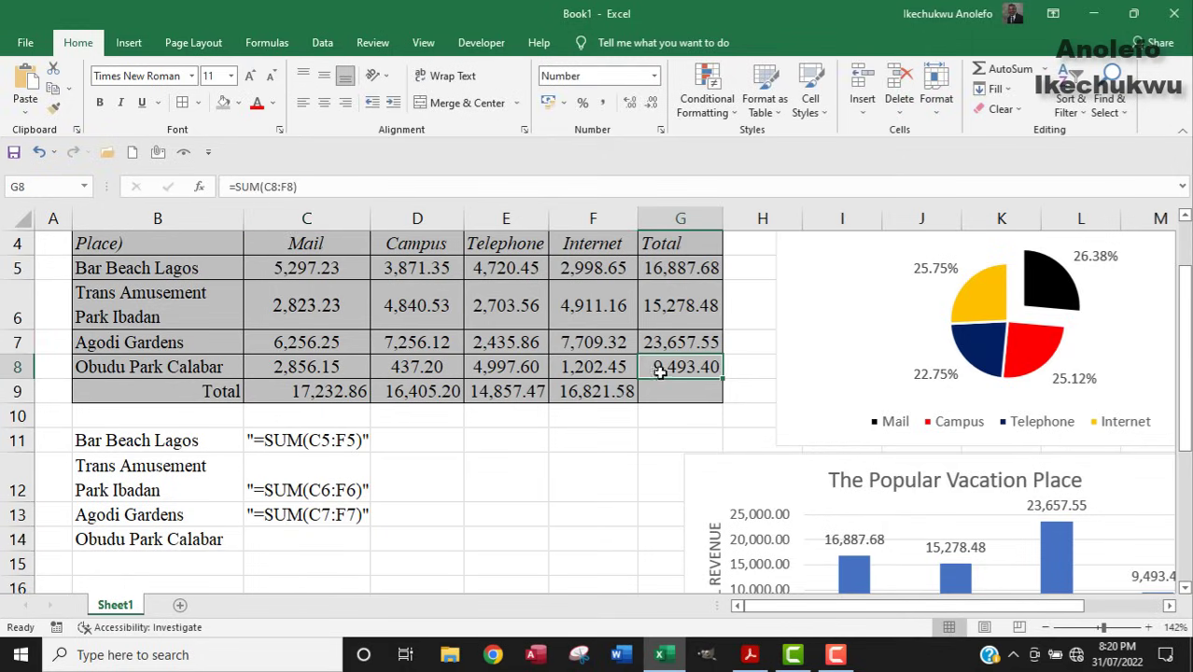
{"action": "left_click_drag", "start_coordinate": [300, 187], "coordinate": [215, 186]}
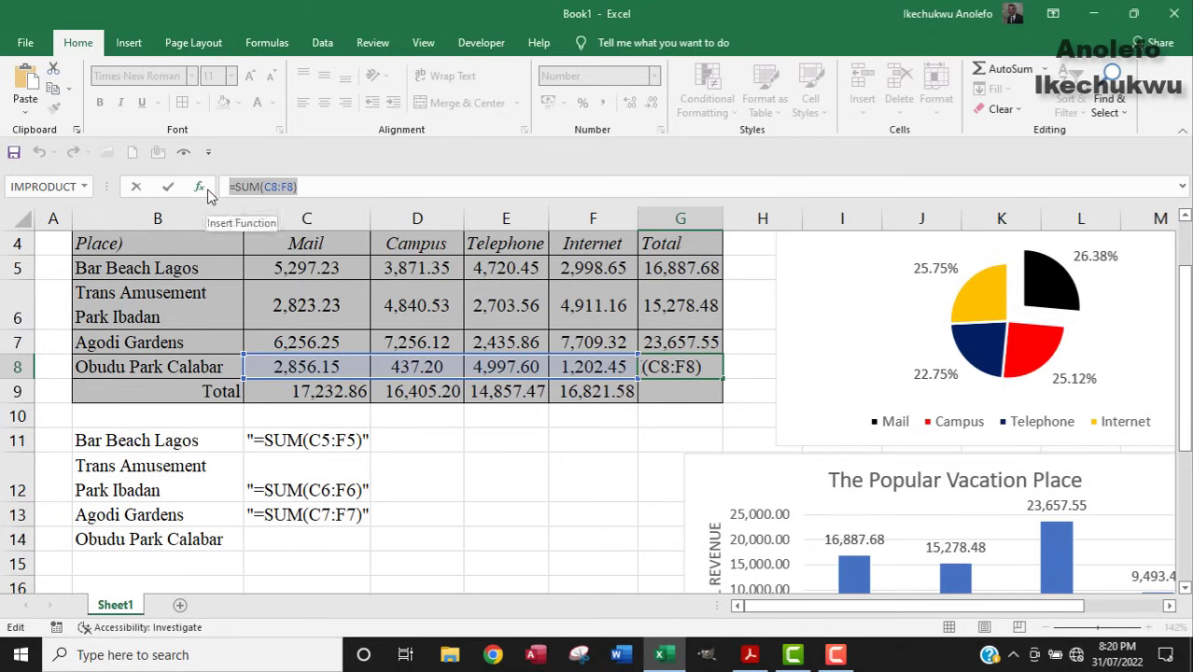
{"action": "type", "text": "="}
{"action": "left_click", "coordinate": [279, 534]}
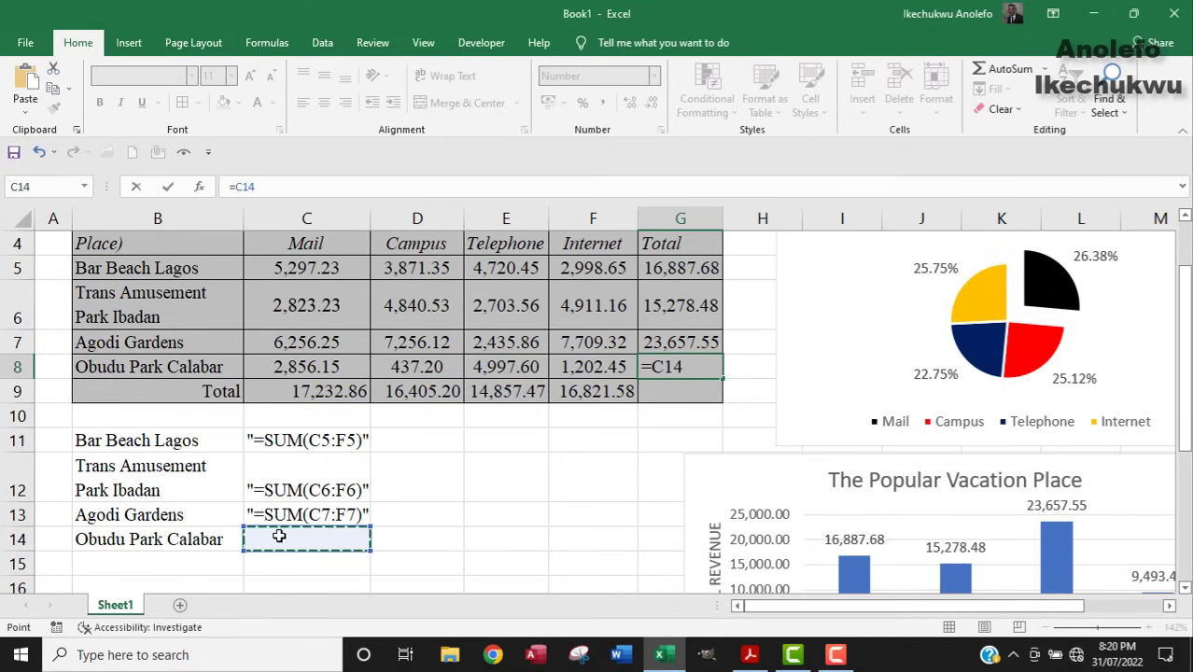
{"action": "key", "text": "Escape"}
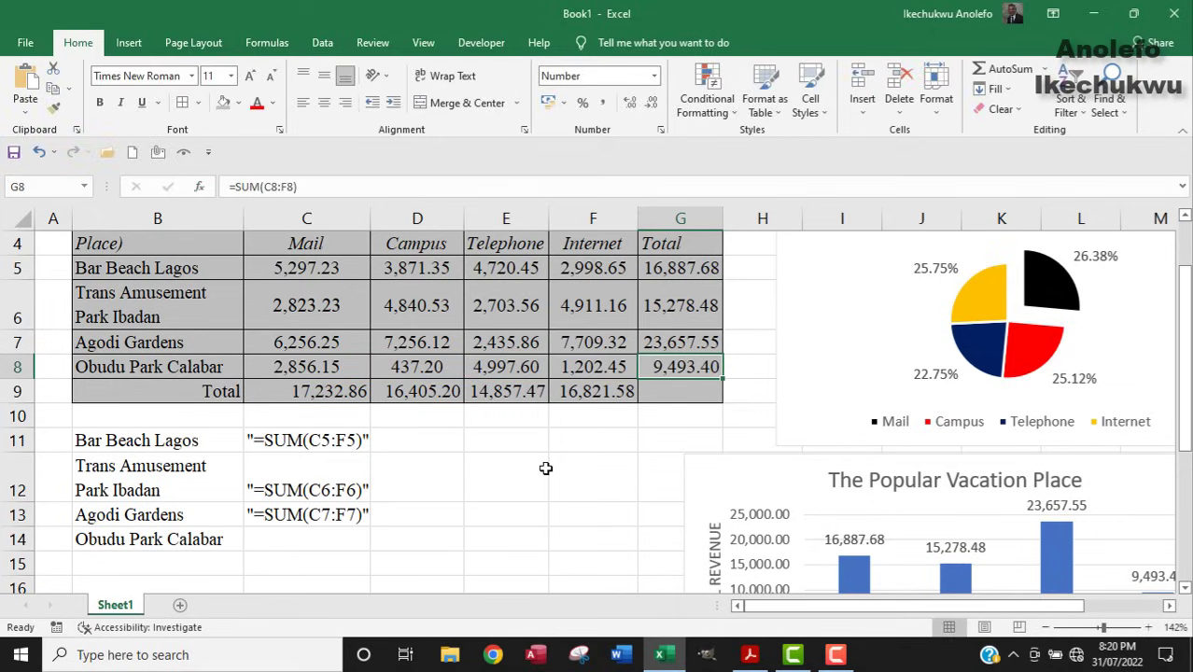
{"action": "left_click_drag", "start_coordinate": [306, 187], "coordinate": [218, 189]}
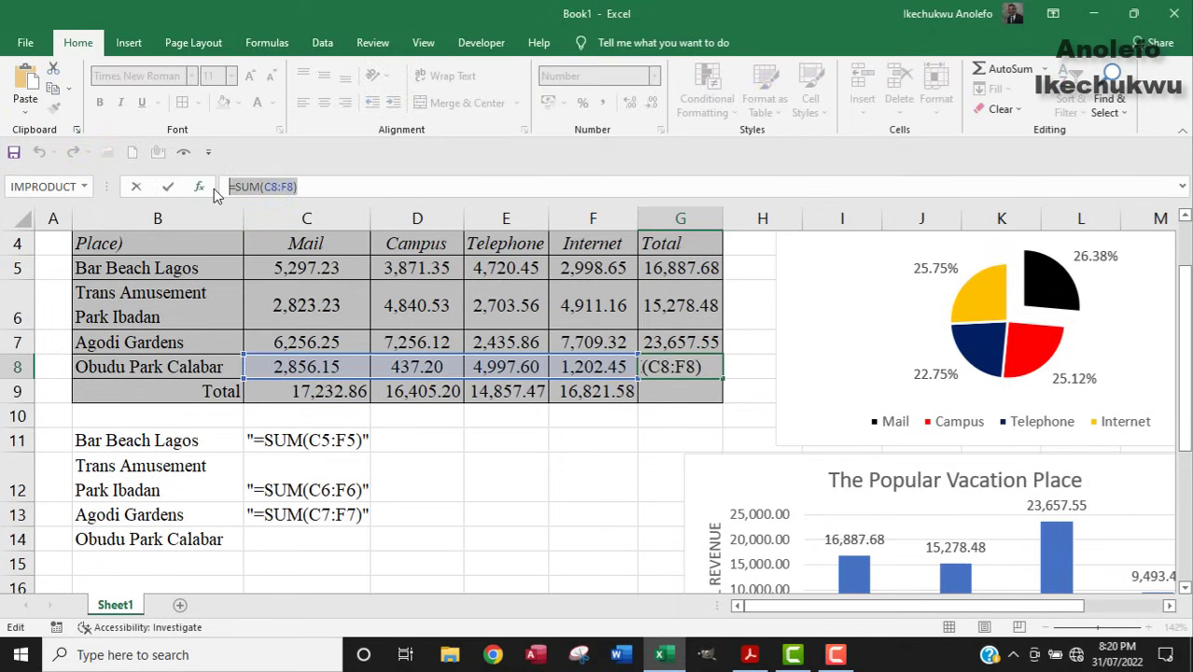
{"action": "key", "text": "Escape"}
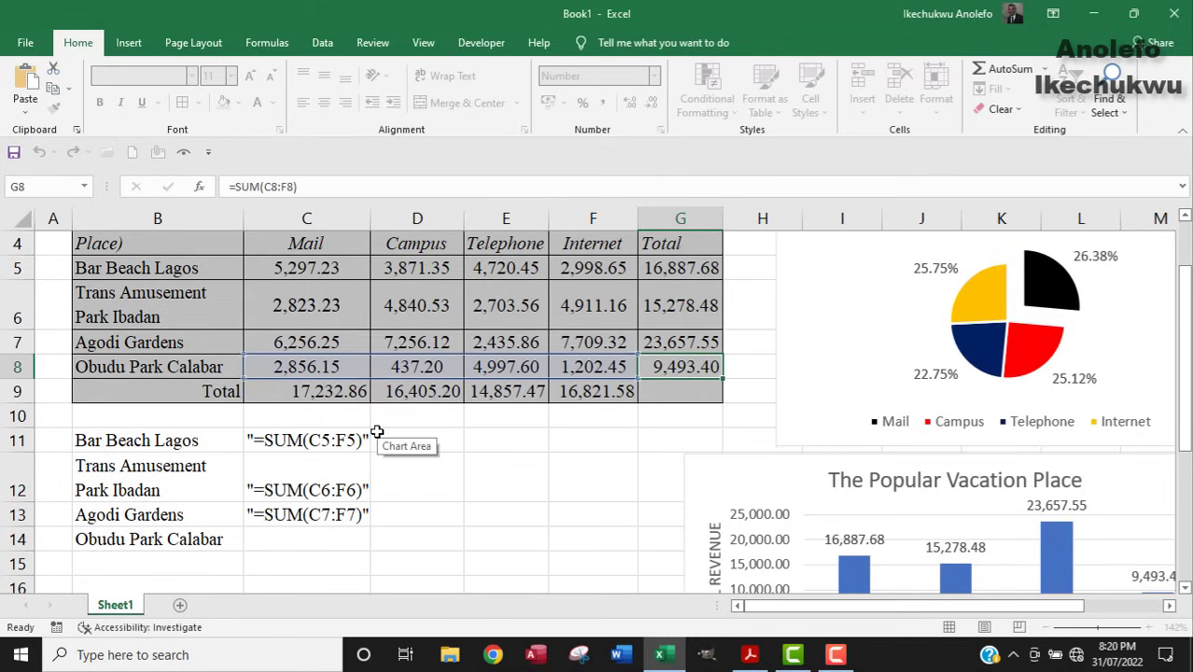
{"action": "left_click", "coordinate": [285, 539]}
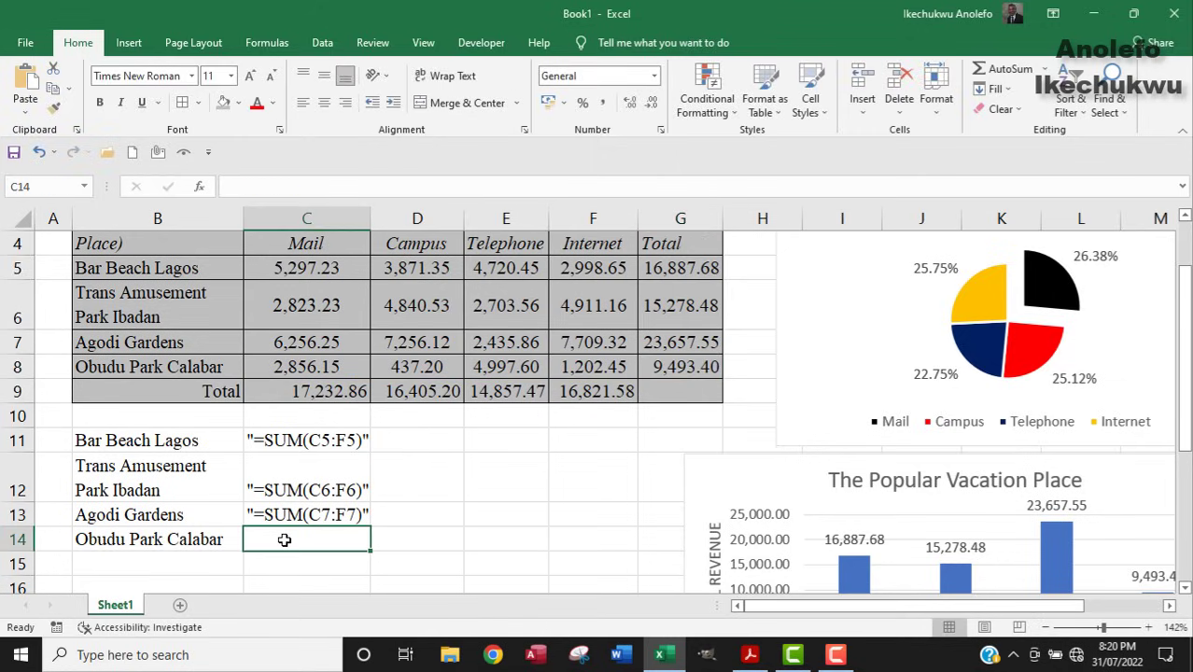
{"action": "type", "text": "\"\""}
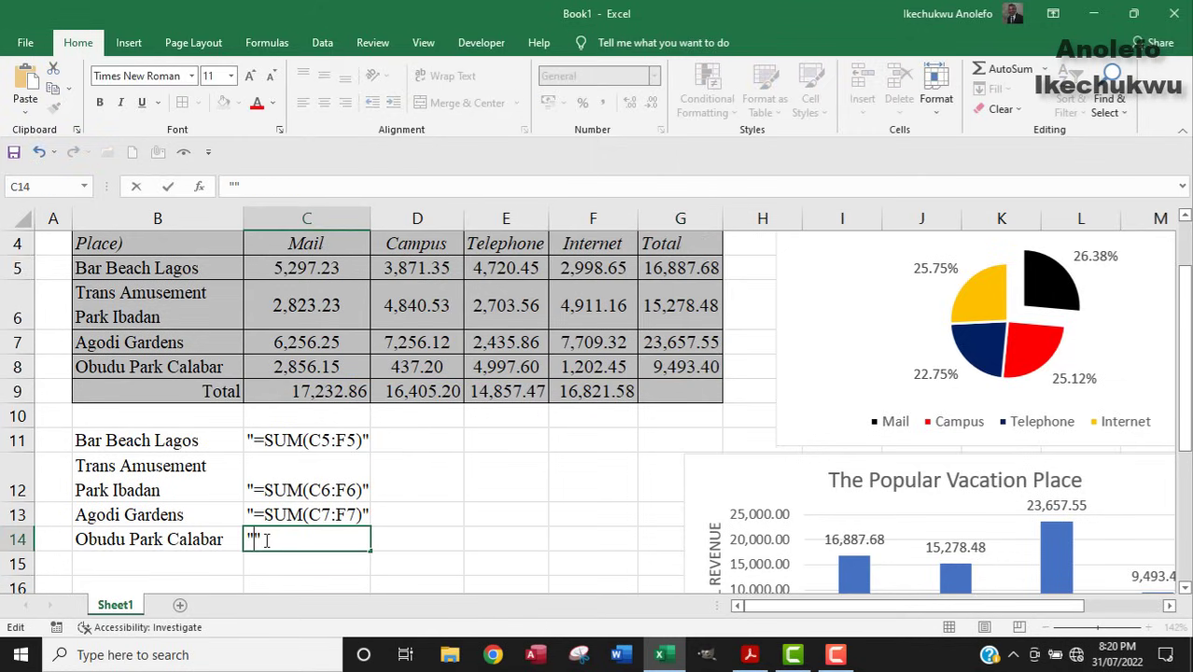
{"action": "type", "text": "=SUM(C8:F8)"}
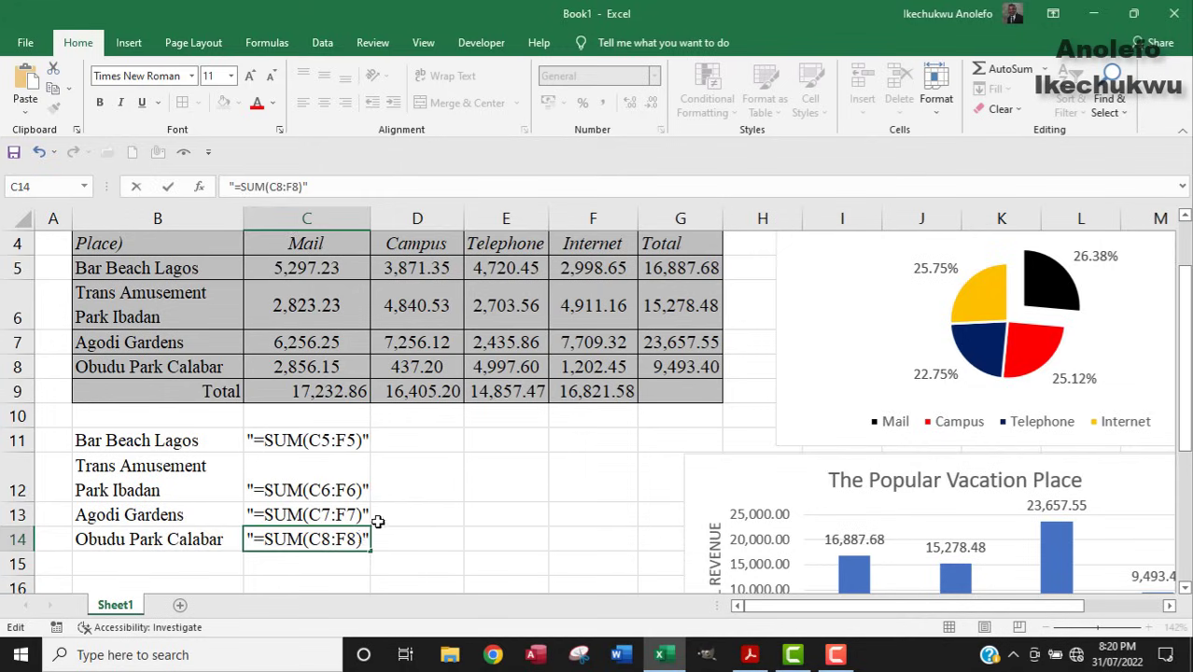
{"action": "left_click", "coordinate": [408, 473]}
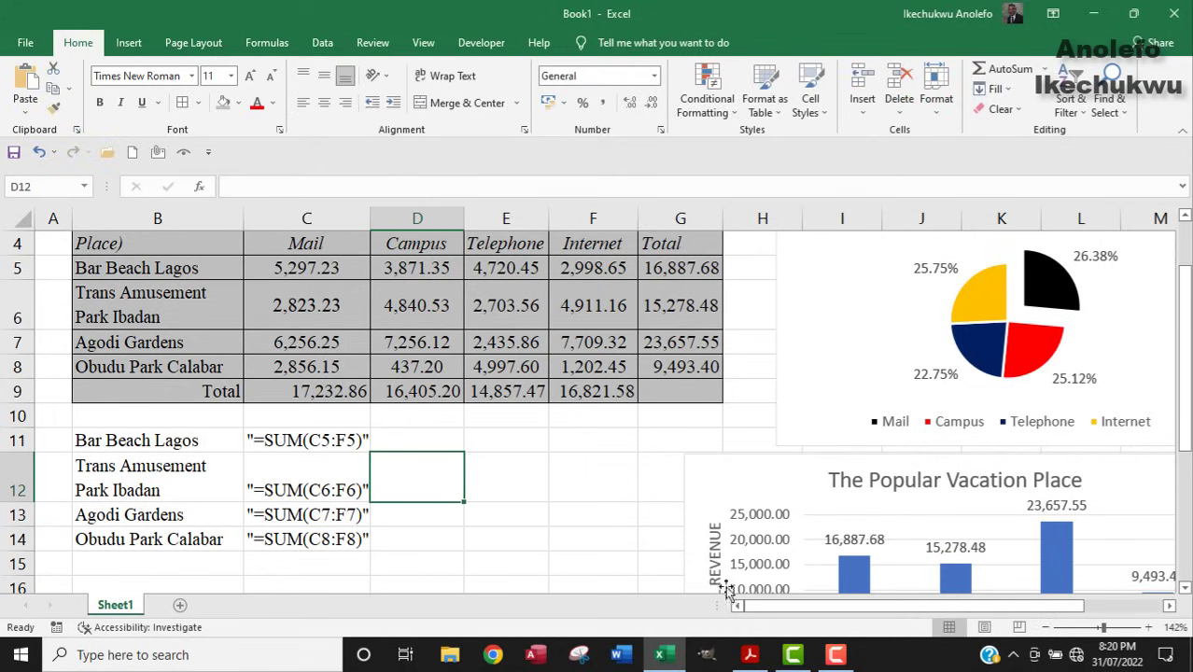
Look over the table and pie chart, then select the bar series of The Popular Vacation Place chart.
{"action": "left_click_drag", "start_coordinate": [1187, 414], "coordinate": [1188, 484]}
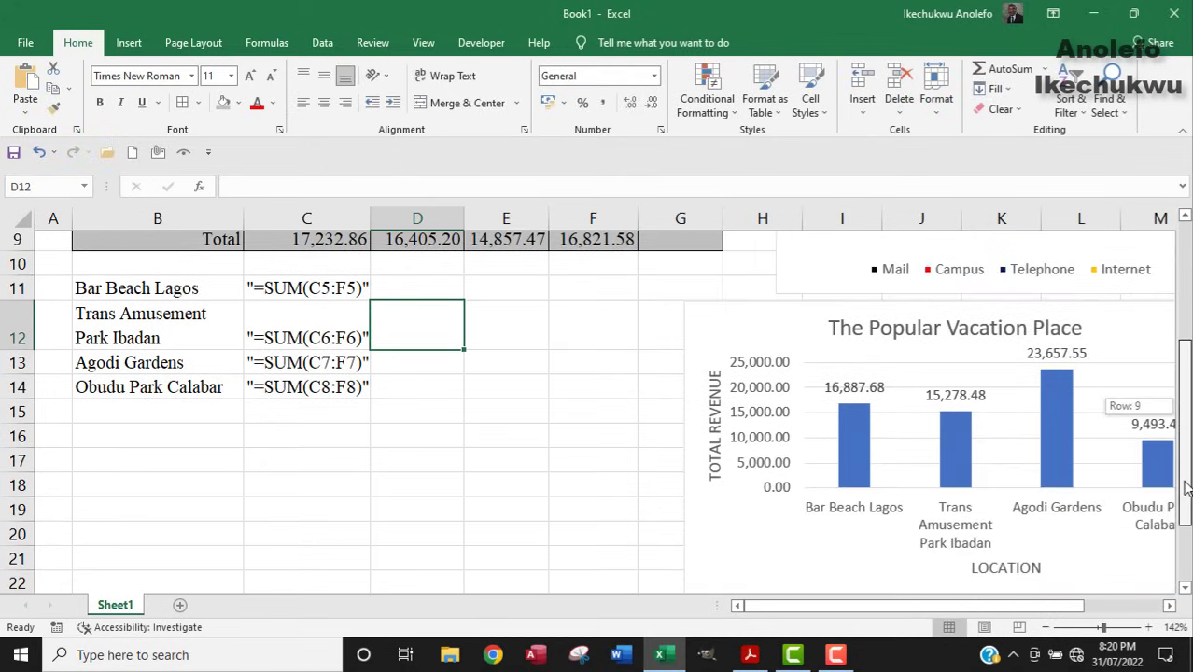
{"action": "mouse_move", "coordinate": [1020, 612]}
{"action": "left_mouse_down"}
{"action": "mouse_move", "coordinate": [1034, 608]}
{"action": "mouse_move", "coordinate": [1022, 607]}
{"action": "left_mouse_up"}
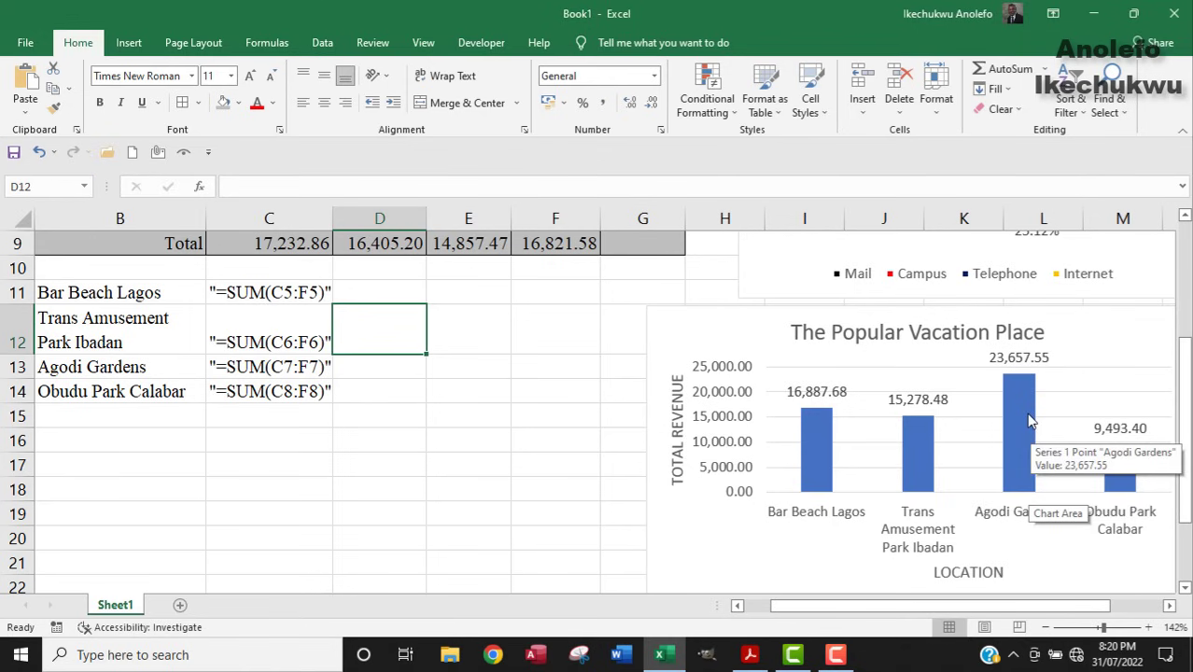
{"action": "scroll", "coordinate": [1017, 406], "scroll_direction": "up", "scroll_amount": 3}
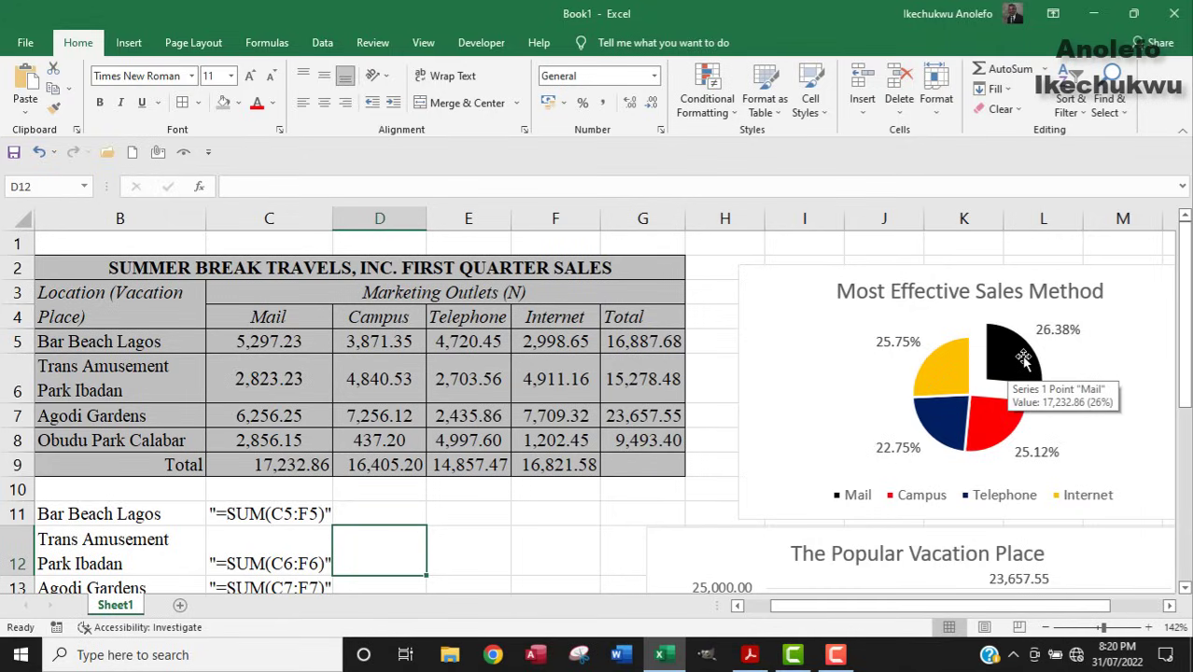
{"action": "scroll", "coordinate": [1023, 359], "scroll_direction": "down", "scroll_amount": 4}
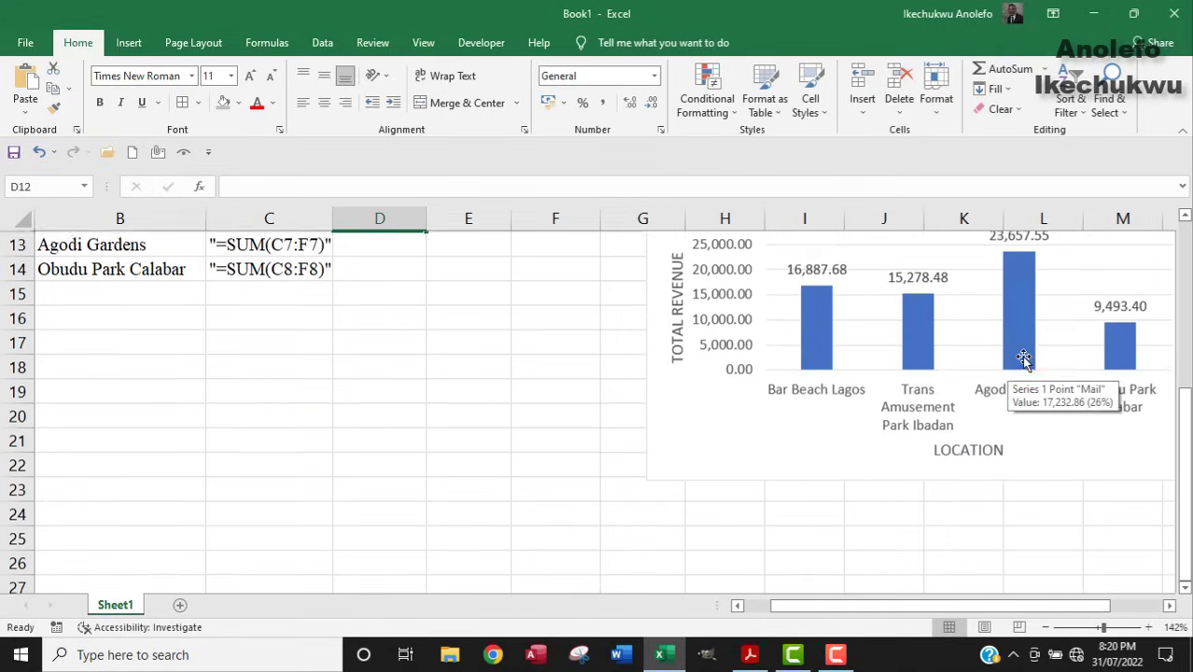
{"action": "left_click", "coordinate": [1018, 326]}
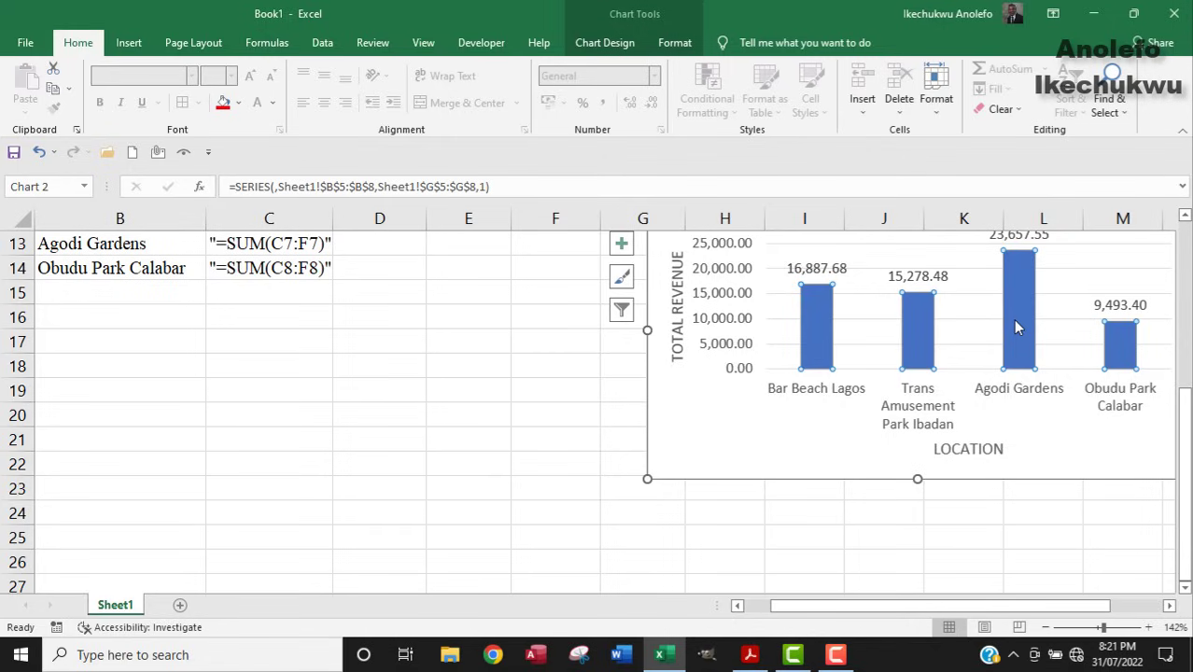
Fill only the Agodi Gardens bar (23,657.55) black, keeping the other bars blue.
{"action": "right_click", "coordinate": [1016, 325]}
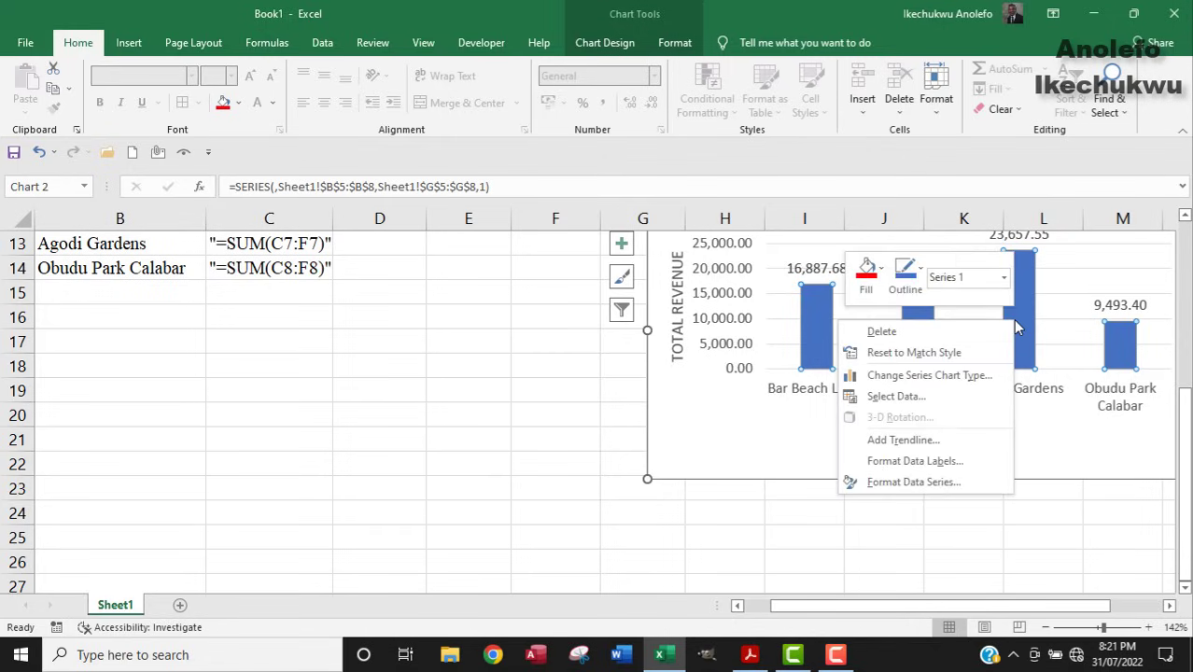
{"action": "left_click", "coordinate": [881, 272]}
{"action": "left_click", "coordinate": [884, 351]}
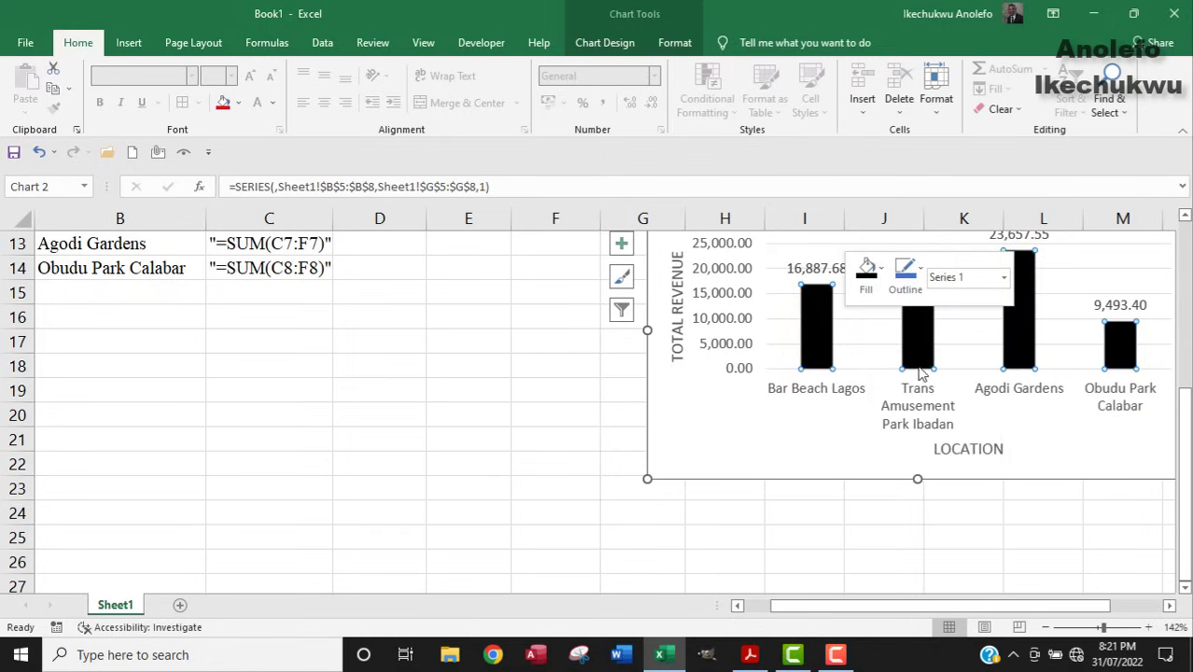
{"action": "key", "text": "ctrl+z"}
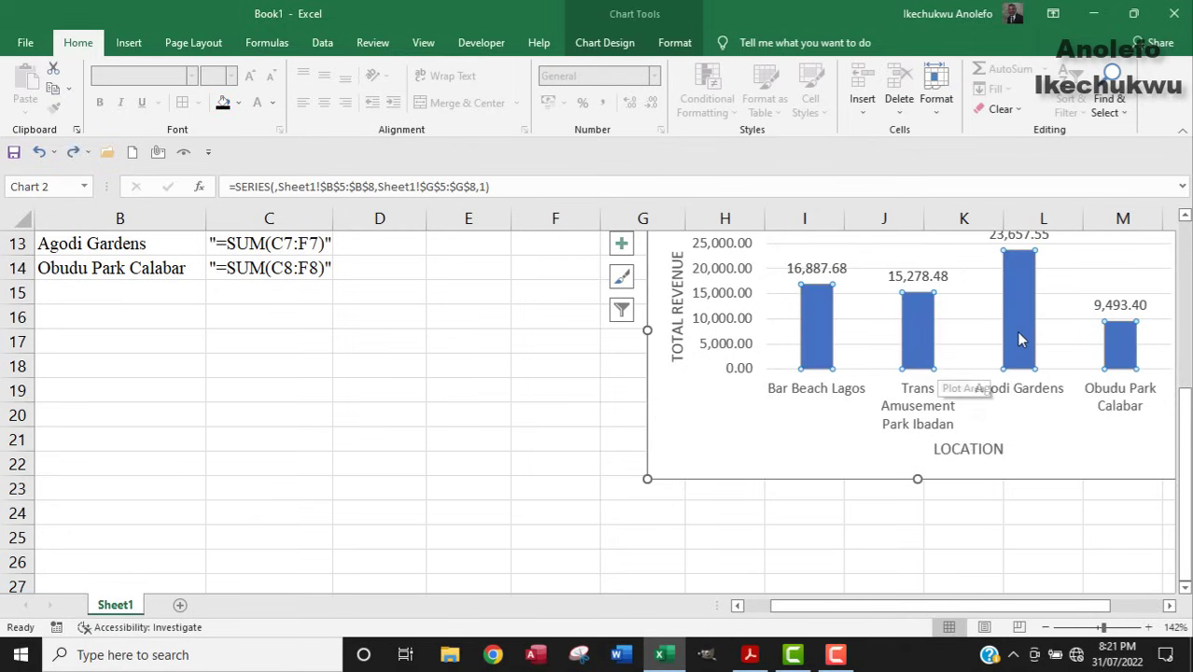
{"action": "left_click", "coordinate": [1022, 306]}
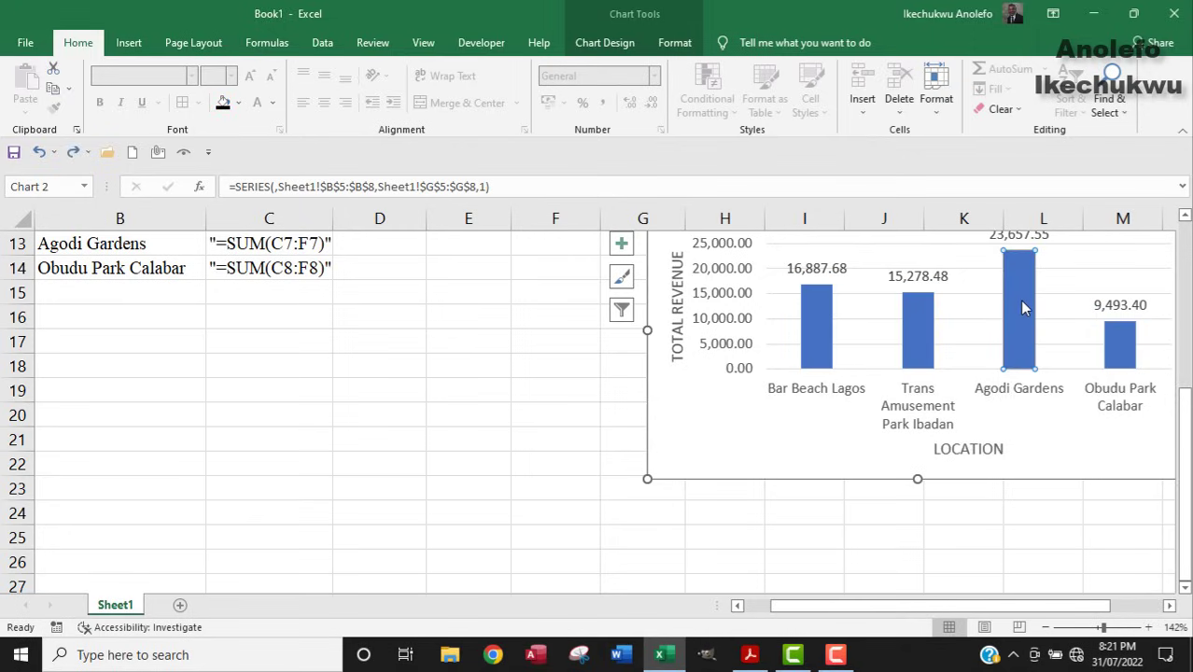
{"action": "right_click", "coordinate": [1021, 308]}
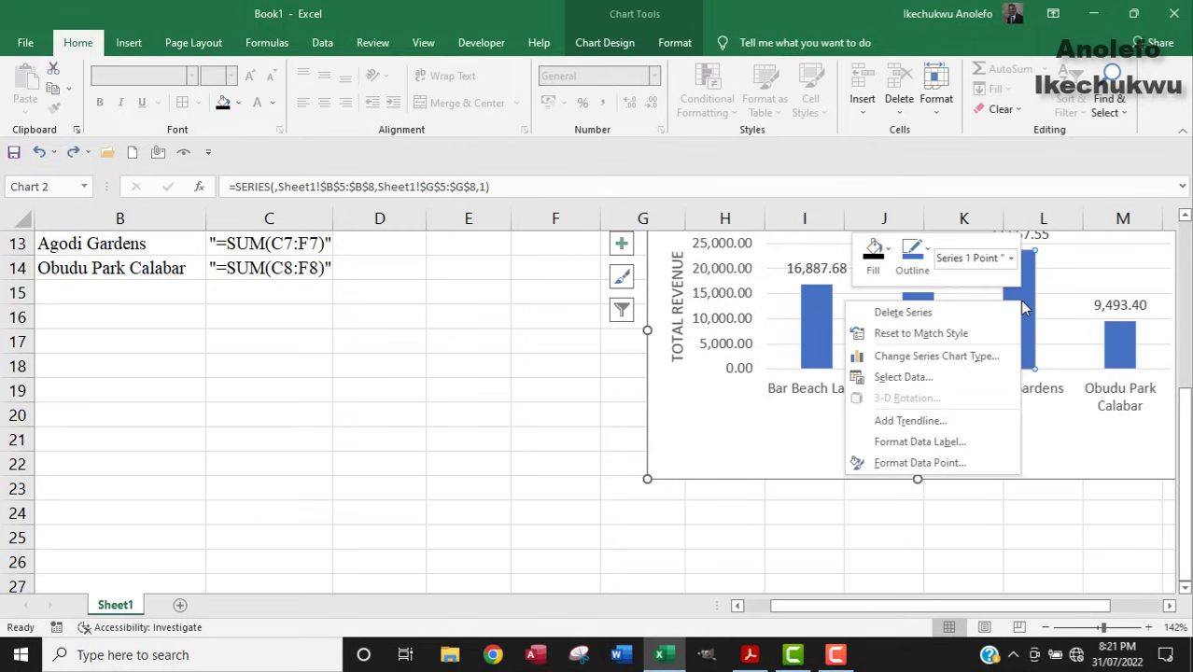
{"action": "left_click", "coordinate": [886, 265]}
{"action": "left_click", "coordinate": [878, 334]}
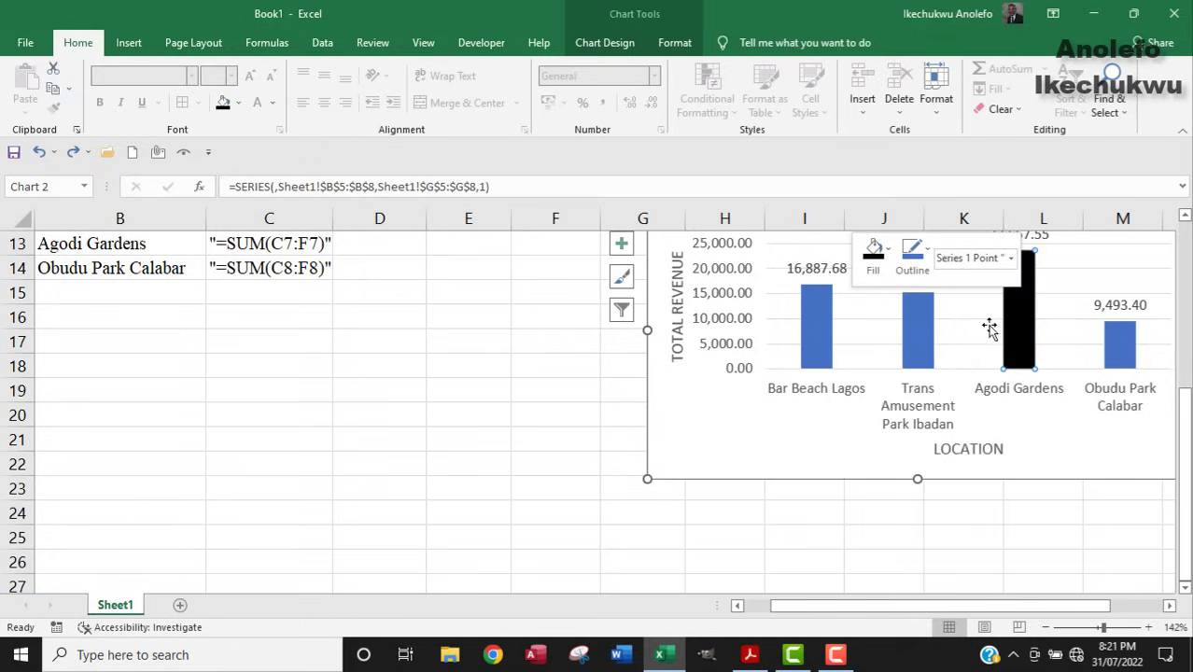
{"action": "left_click", "coordinate": [958, 337]}
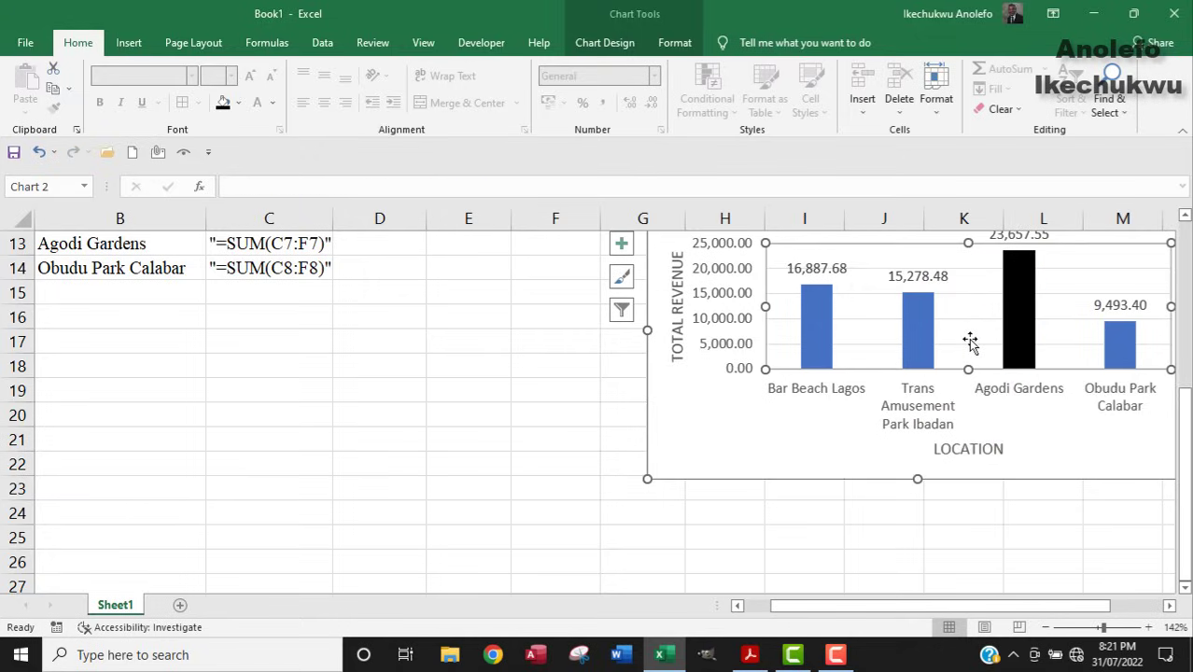
{"action": "left_click_drag", "start_coordinate": [1186, 436], "coordinate": [1186, 401]}
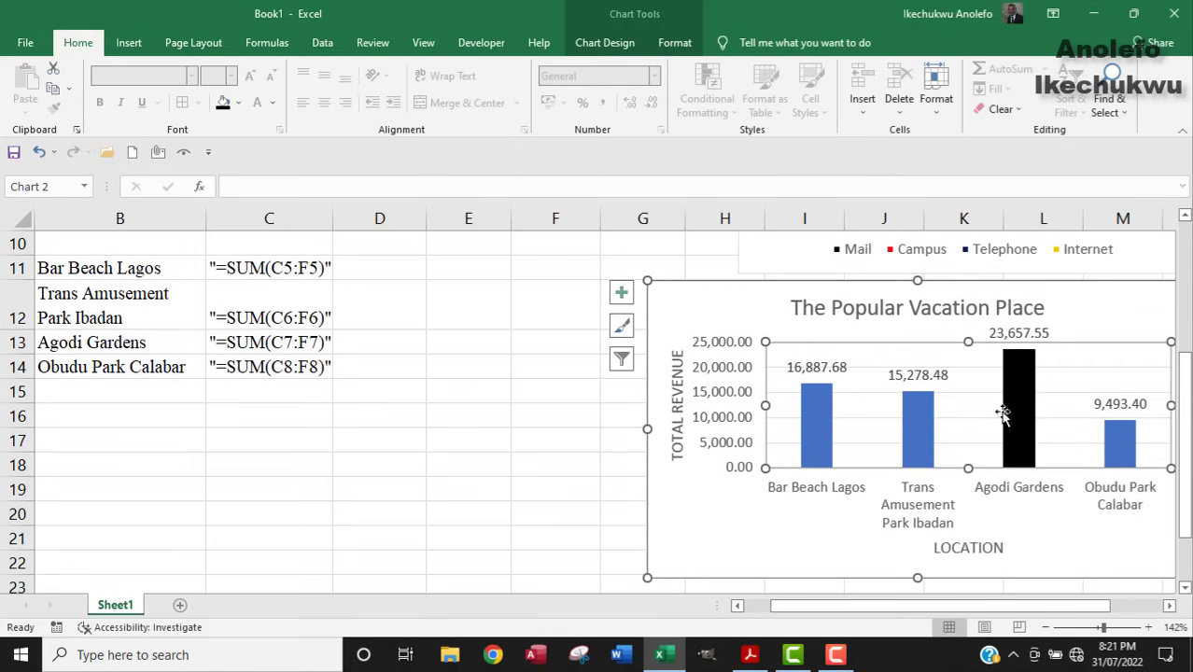
{"action": "mouse_move", "coordinate": [1023, 406]}
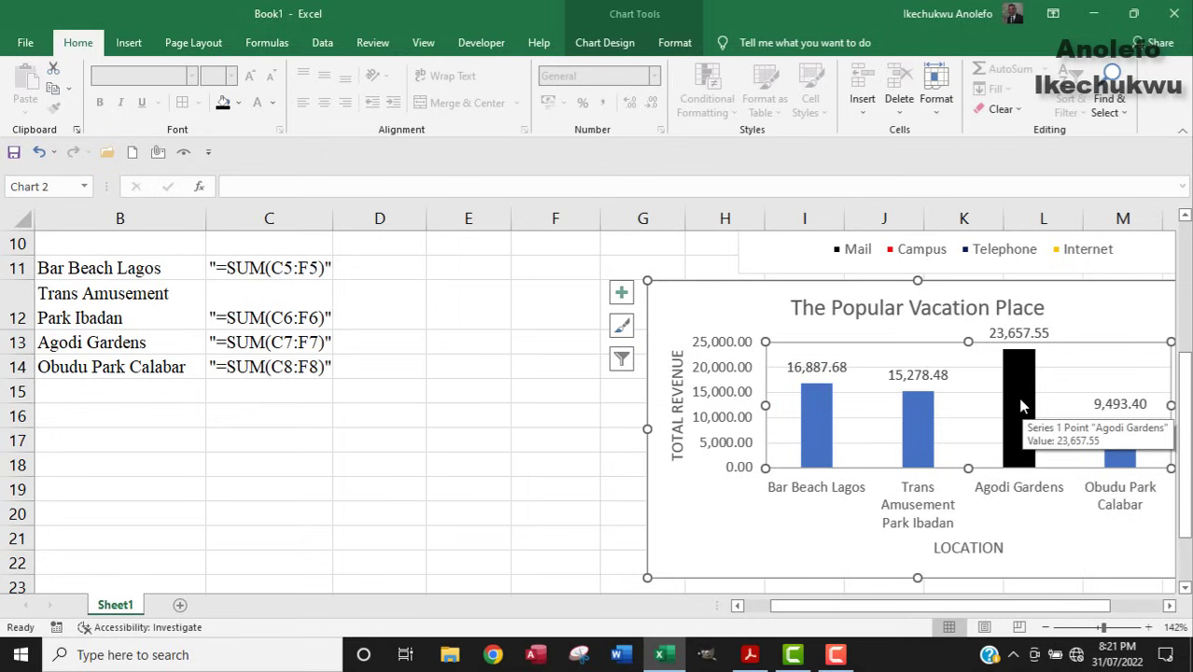
{"action": "left_click", "coordinate": [259, 305]}
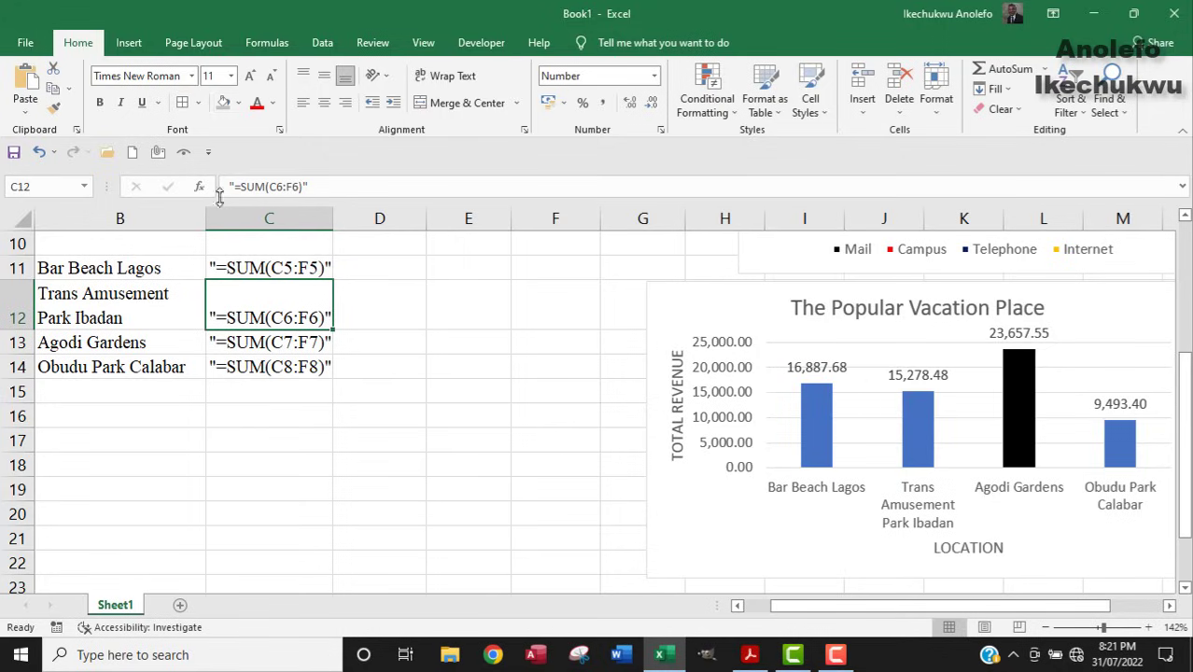
Middle-align C12 and apply All Borders to the location and formula list B11:C14.
{"action": "left_click", "coordinate": [324, 76]}
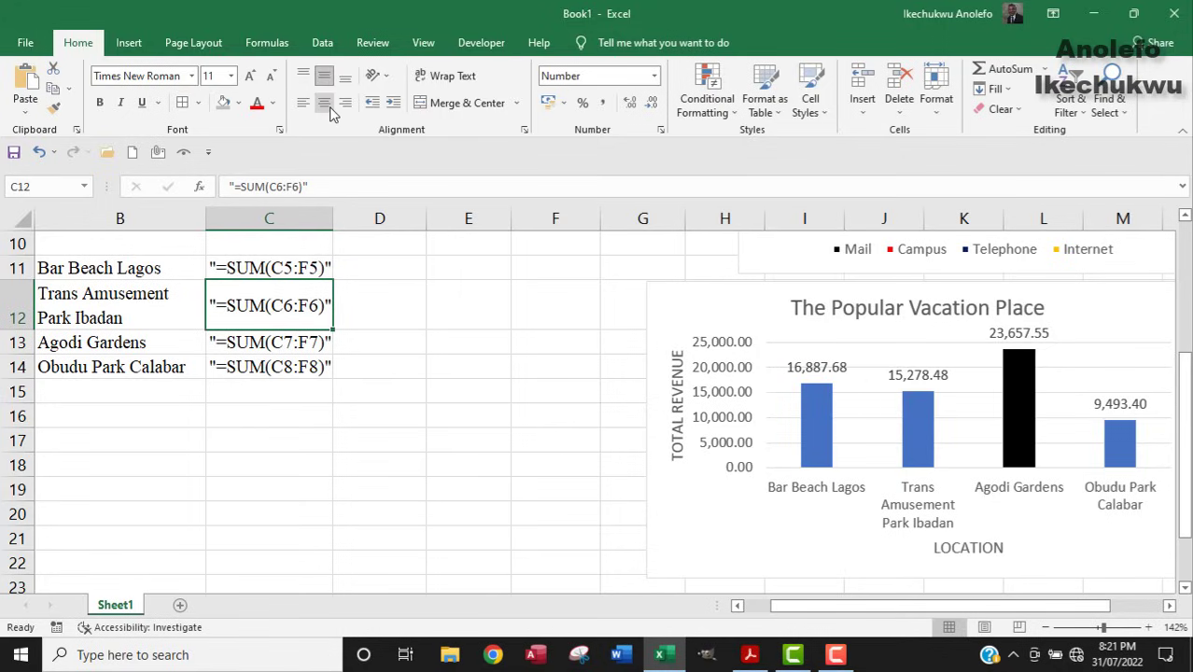
{"action": "left_click_drag", "start_coordinate": [924, 606], "coordinate": [812, 611]}
{"action": "scroll", "coordinate": [393, 417], "scroll_direction": "up", "scroll_amount": 2}
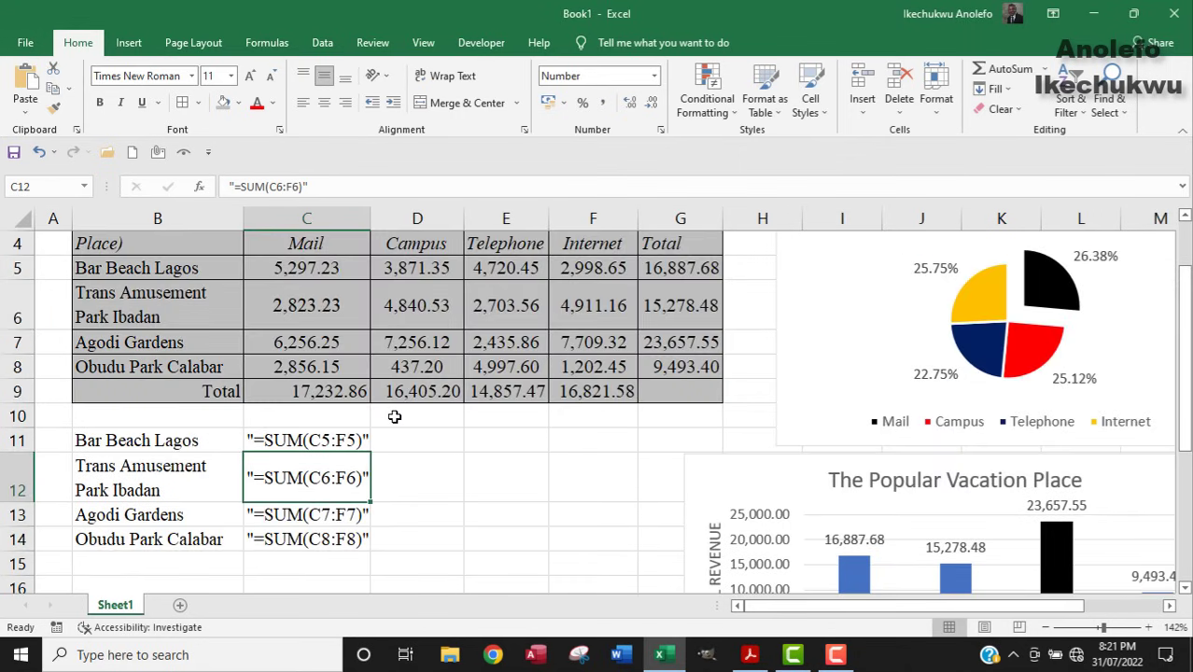
{"action": "left_click_drag", "start_coordinate": [108, 452], "coordinate": [324, 543]}
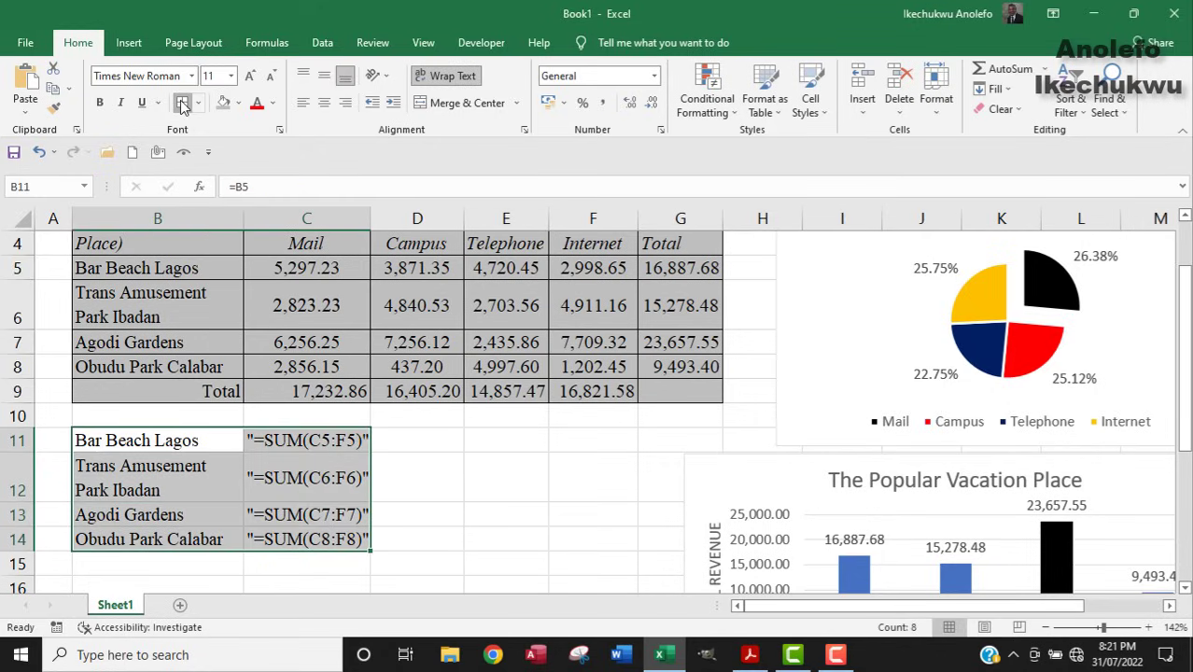
{"action": "left_click", "coordinate": [450, 490]}
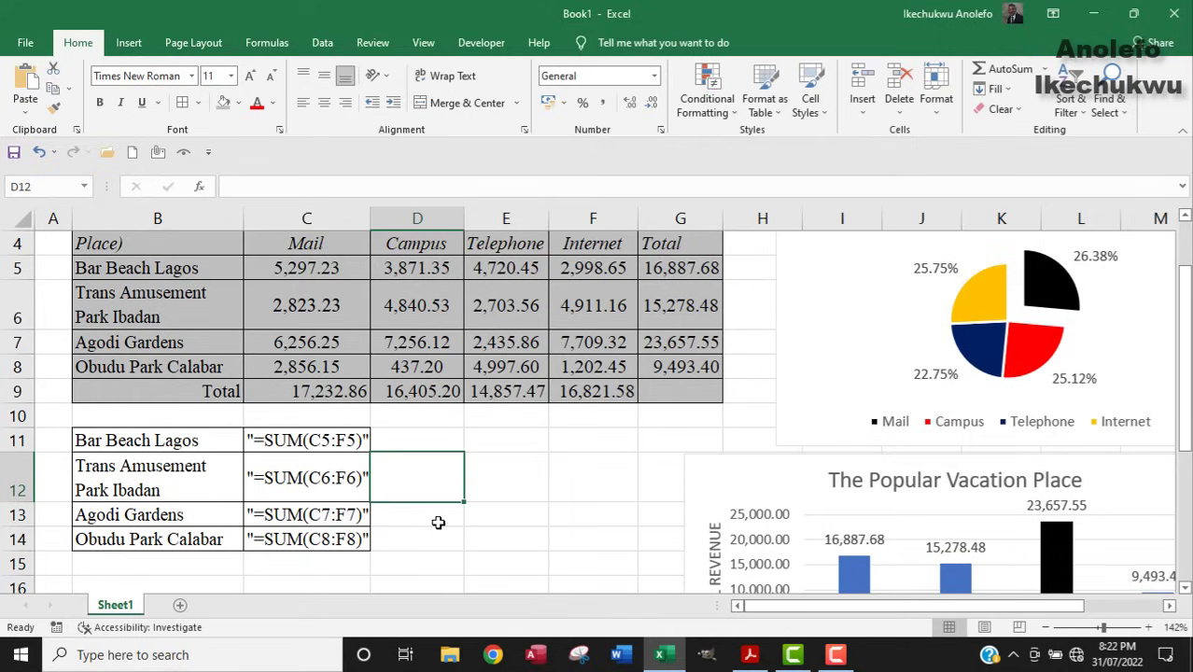
Highlight instruction (d) on typing the formulas and part of (e) on submitting the work.
{"action": "left_click", "coordinate": [749, 655]}
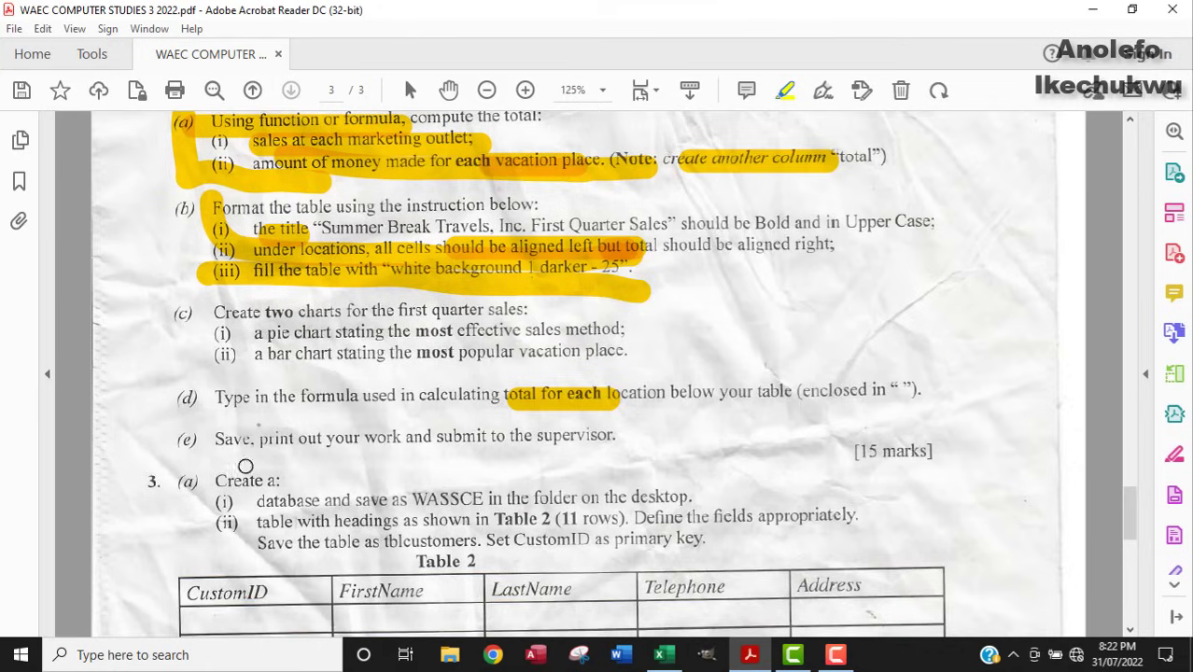
{"action": "left_click_drag", "start_coordinate": [252, 396], "coordinate": [924, 392]}
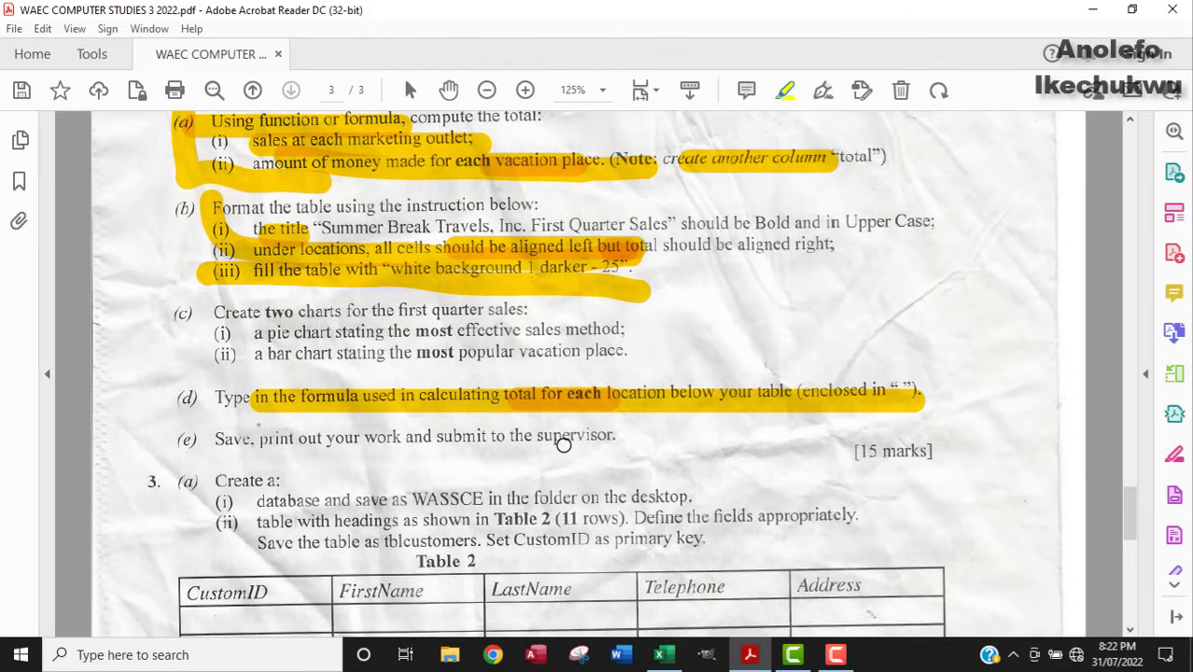
{"action": "left_click_drag", "start_coordinate": [377, 437], "coordinate": [499, 436]}
{"action": "left_click", "coordinate": [662, 656]}
Move the vacation-place bar chart down beneath the sales-method pie chart.
{"action": "scroll", "coordinate": [521, 399], "scroll_direction": "down", "scroll_amount": 2}
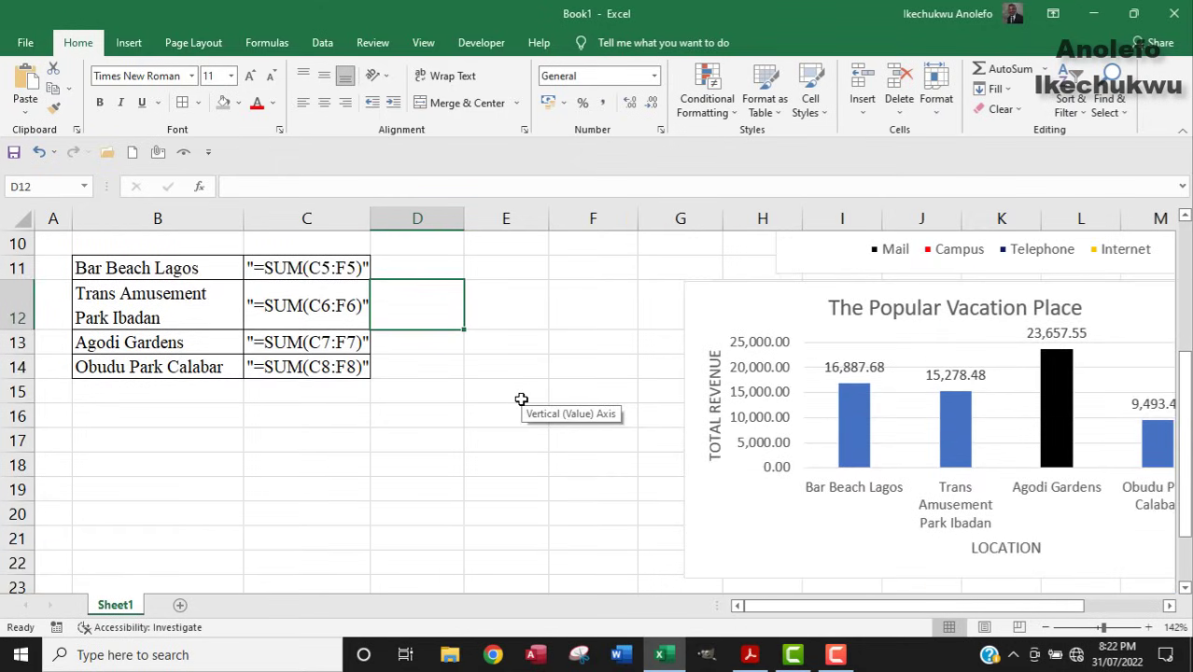
{"action": "scroll", "coordinate": [520, 400], "scroll_direction": "up", "scroll_amount": 1}
{"action": "left_click_drag", "start_coordinate": [812, 284], "coordinate": [140, 551]}
{"action": "scroll", "coordinate": [512, 432], "scroll_direction": "down", "scroll_amount": 2}
{"action": "scroll", "coordinate": [902, 479], "scroll_direction": "up", "scroll_amount": 3}
{"action": "left_click", "coordinate": [775, 364]}
{"action": "left_click_drag", "start_coordinate": [774, 362], "coordinate": [208, 552]}
{"action": "scroll", "coordinate": [674, 382], "scroll_direction": "down", "scroll_amount": 4}
{"action": "scroll", "coordinate": [546, 373], "scroll_direction": "up", "scroll_amount": 2}
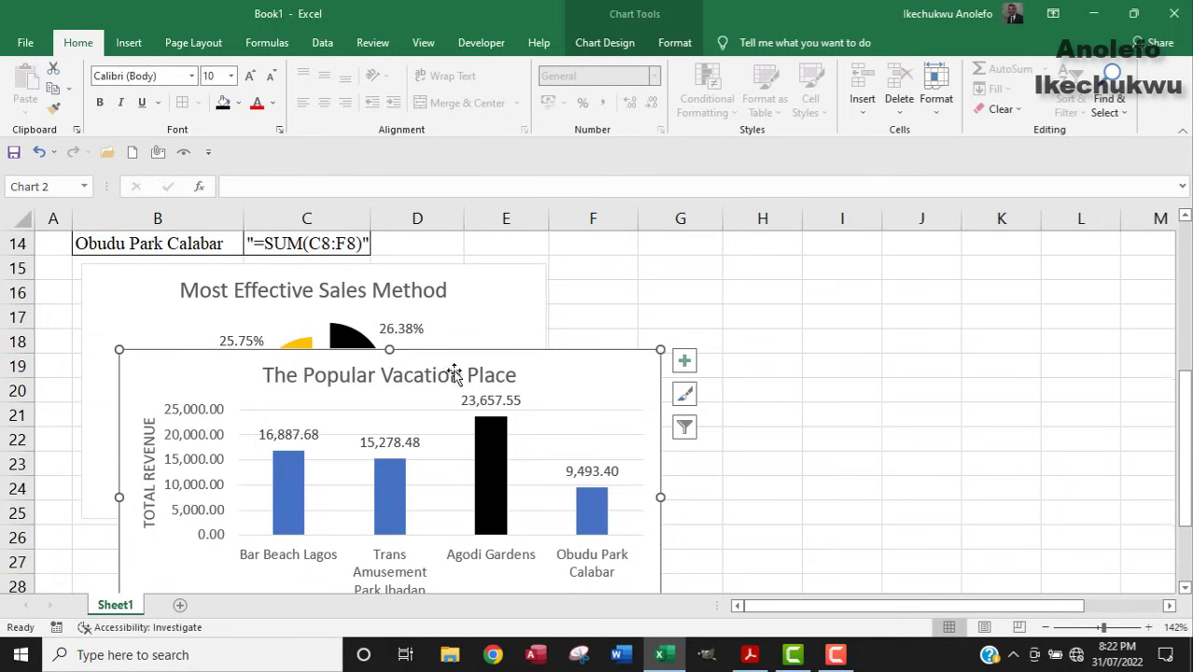
Resize the bar chart with its corner handles until the four location labels wrap legibly.
{"action": "left_click_drag", "start_coordinate": [120, 349], "coordinate": [214, 439]}
{"action": "scroll", "coordinate": [722, 354], "scroll_direction": "down", "scroll_amount": 3}
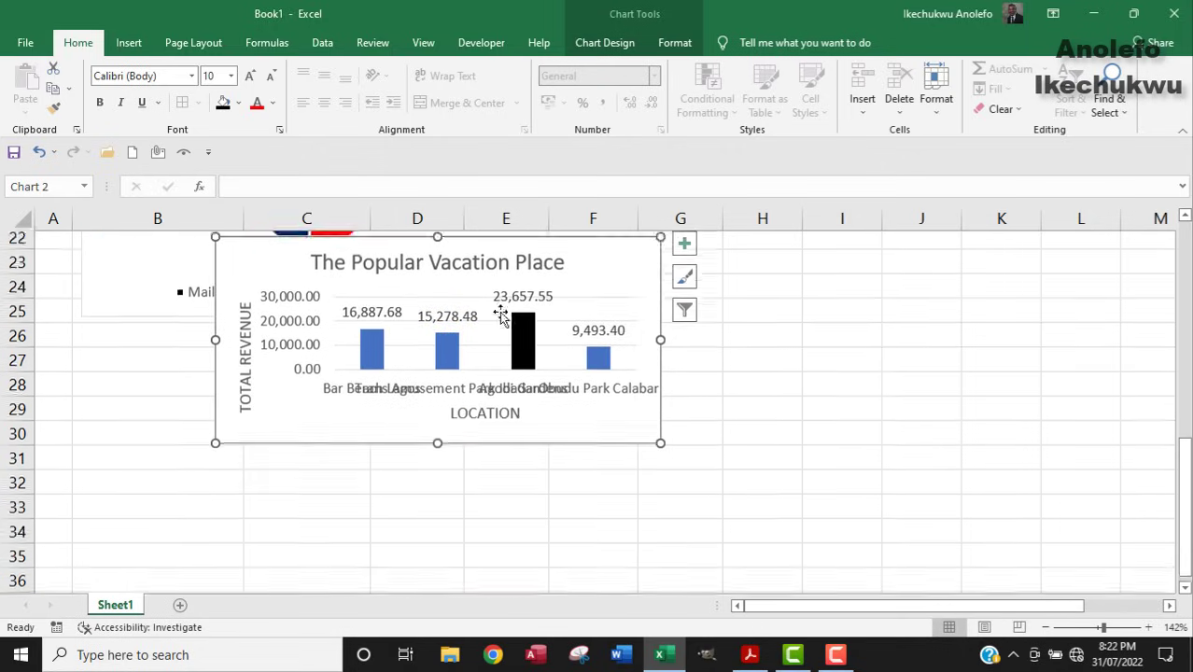
{"action": "scroll", "coordinate": [596, 276], "scroll_direction": "up", "scroll_amount": 2}
{"action": "left_click_drag", "start_coordinate": [589, 386], "coordinate": [474, 473]}
{"action": "scroll", "coordinate": [689, 355], "scroll_direction": "down", "scroll_amount": 3}
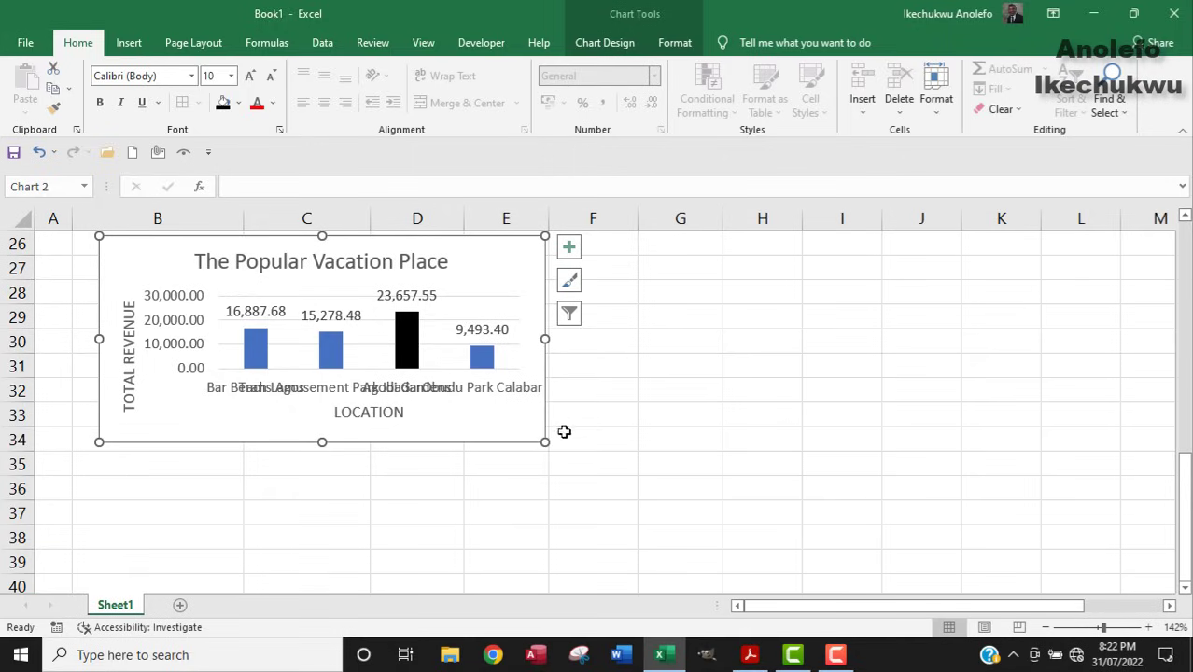
{"action": "left_click_drag", "start_coordinate": [550, 444], "coordinate": [593, 461]}
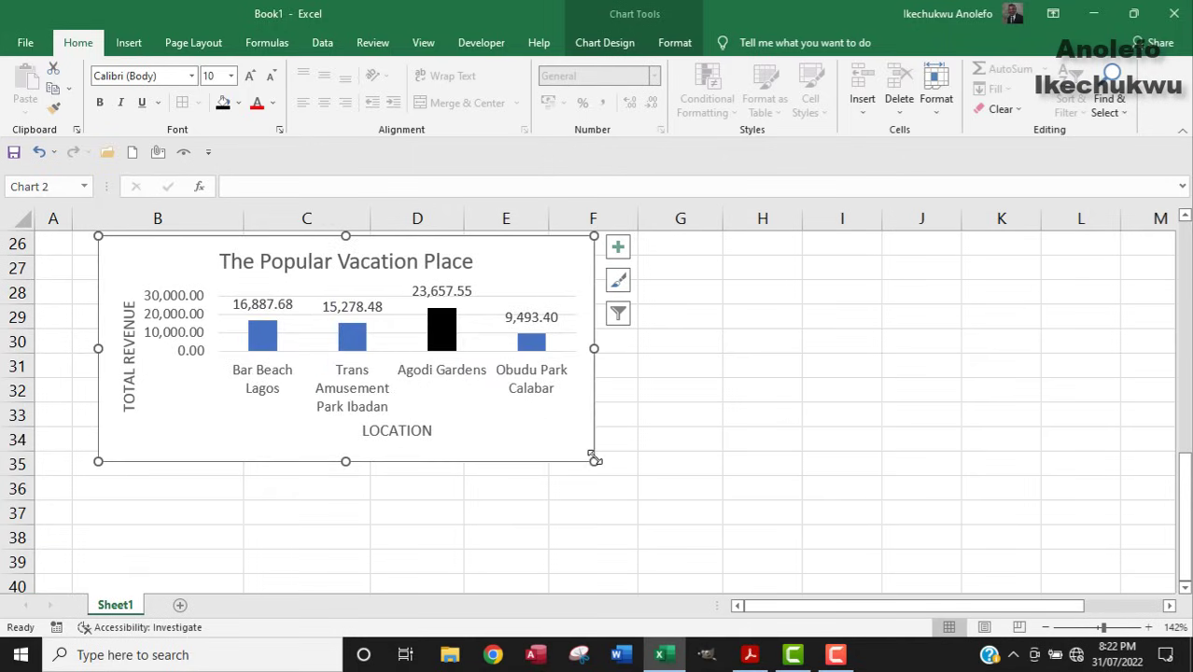
{"action": "scroll", "coordinate": [735, 359], "scroll_direction": "up", "scroll_amount": 2}
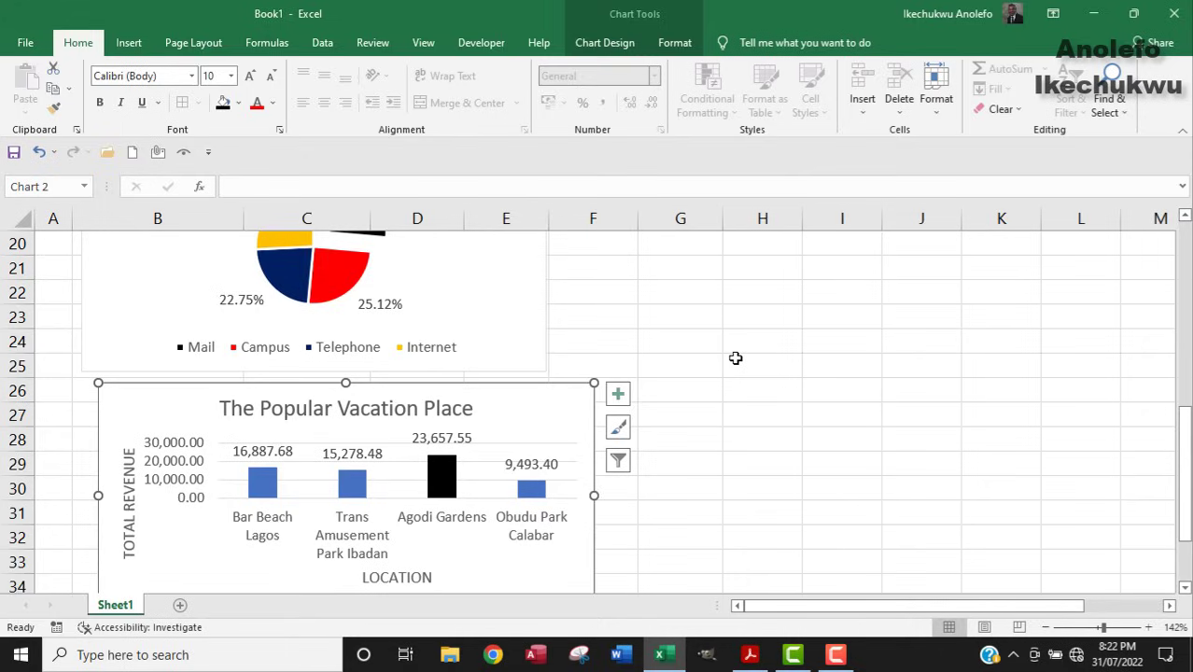
{"action": "scroll", "coordinate": [685, 386], "scroll_direction": "down", "scroll_amount": 2}
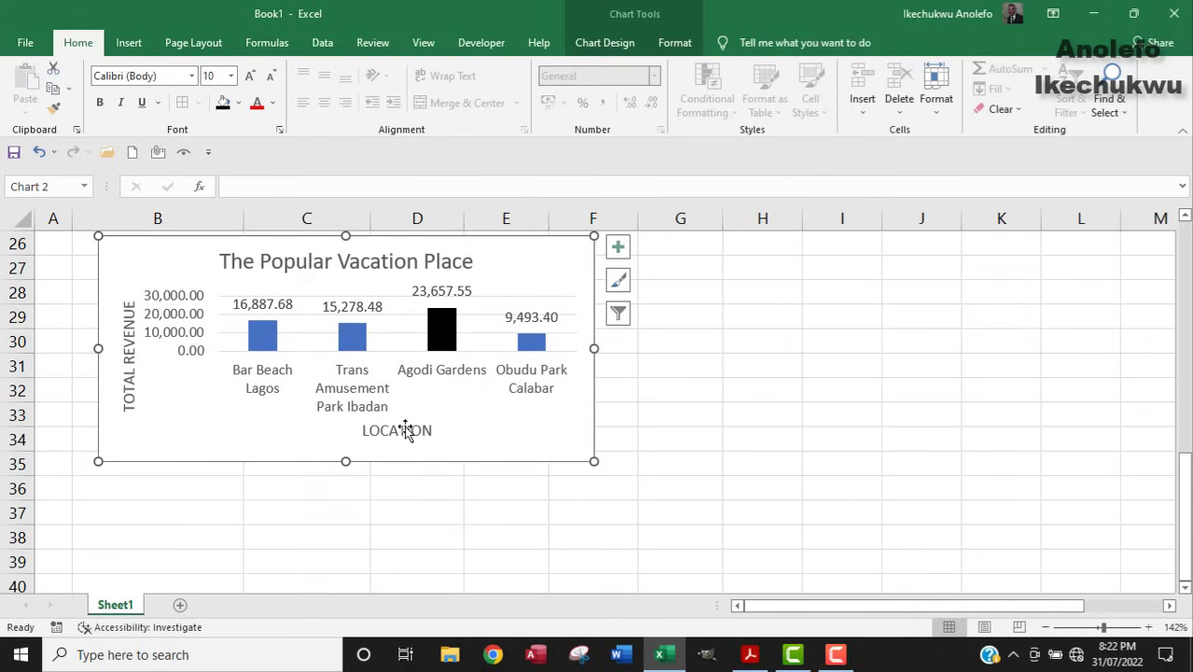
Set the bar chart's printout to Portrait on A4, printing only the selected chart.
{"action": "left_click", "coordinate": [19, 47]}
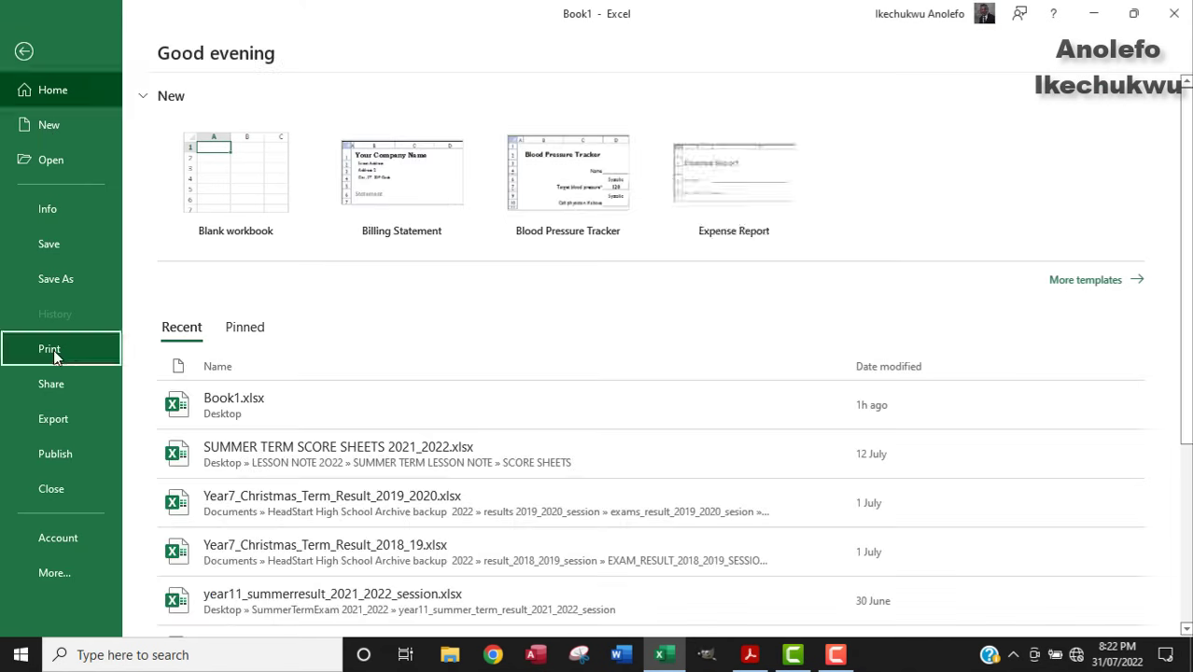
{"action": "left_click", "coordinate": [52, 348]}
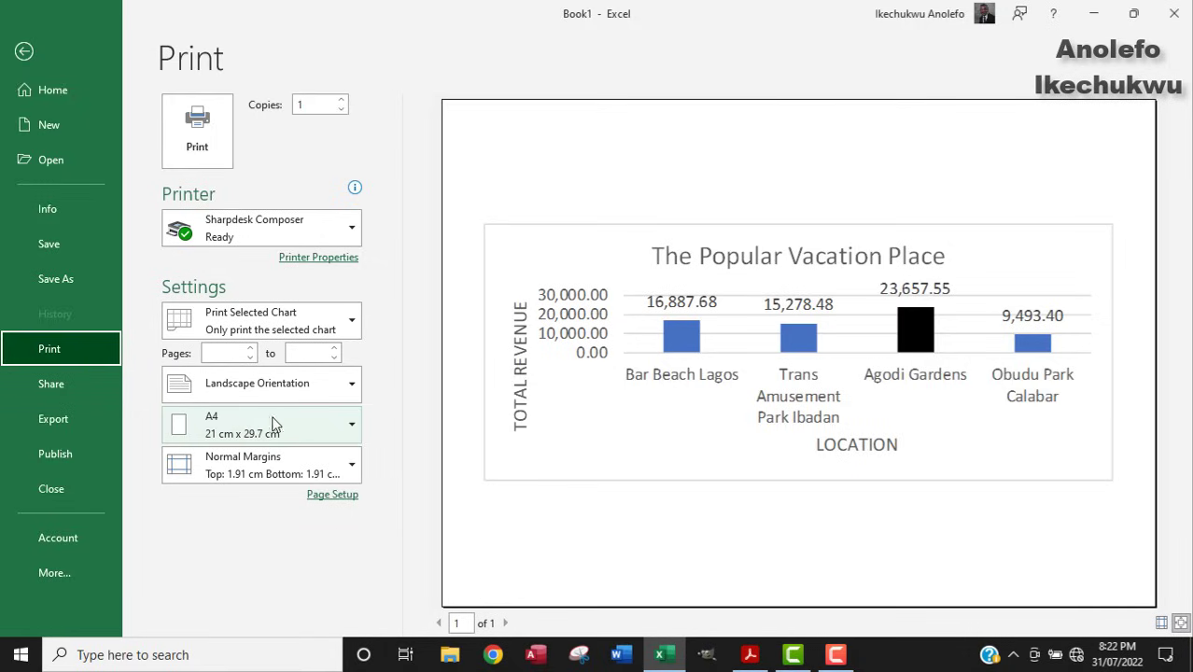
{"action": "left_click", "coordinate": [302, 385]}
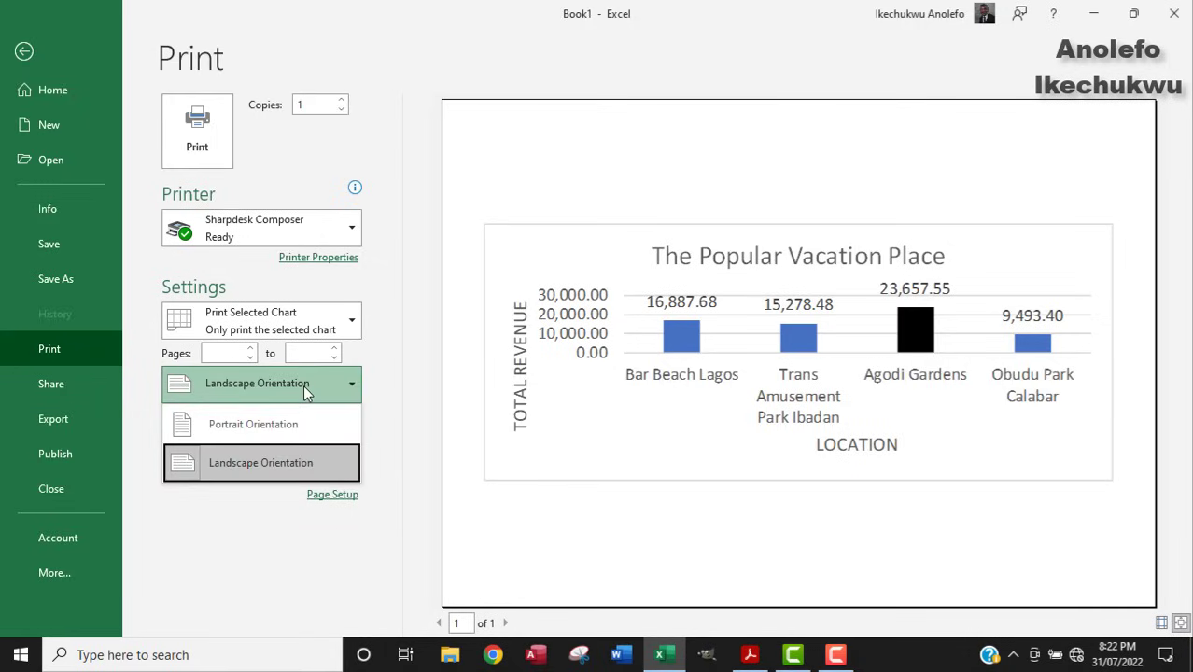
{"action": "left_click", "coordinate": [248, 427]}
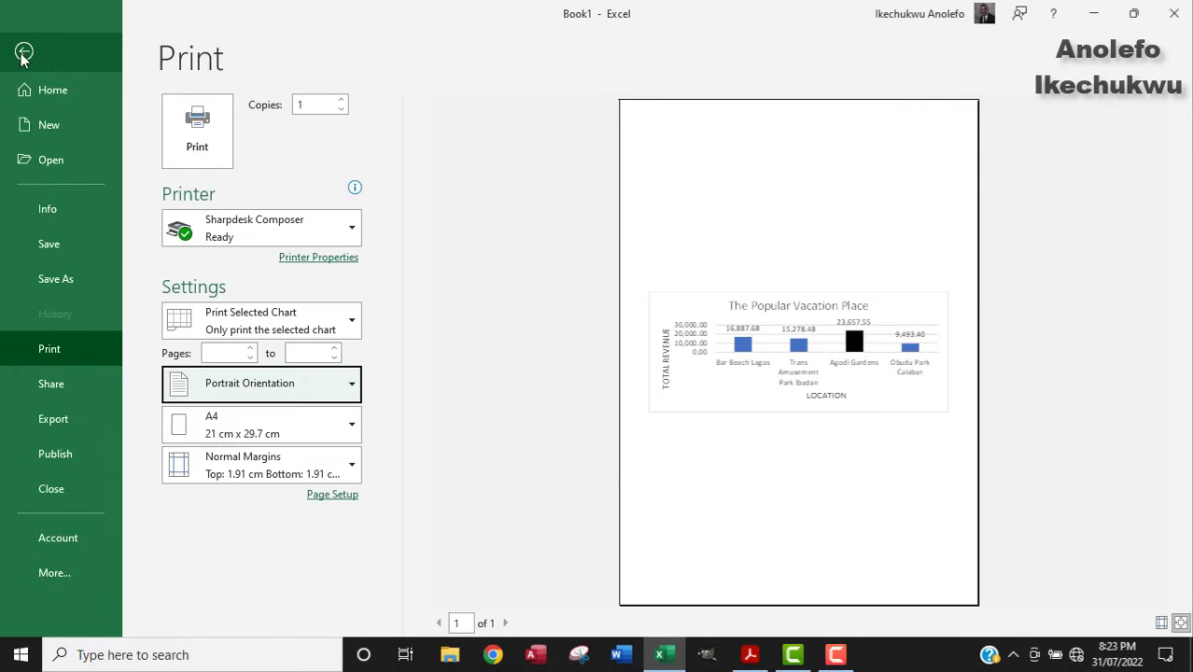
{"action": "left_click", "coordinate": [277, 312]}
{"action": "left_click", "coordinate": [26, 53]}
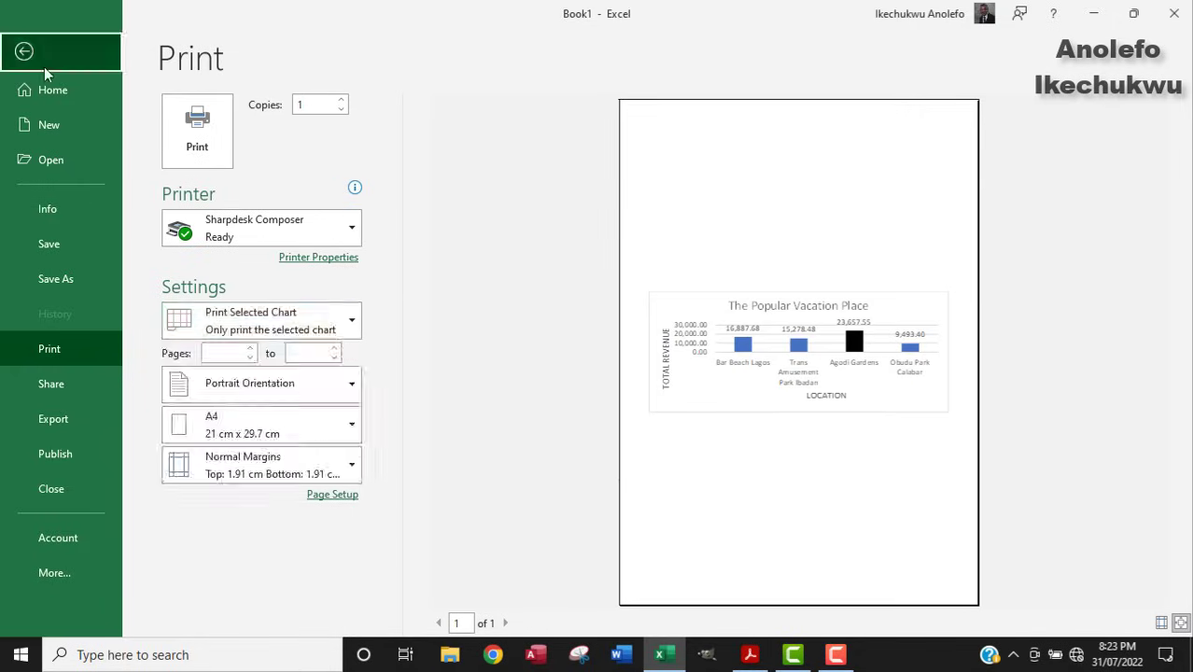
{"action": "left_click", "coordinate": [26, 52]}
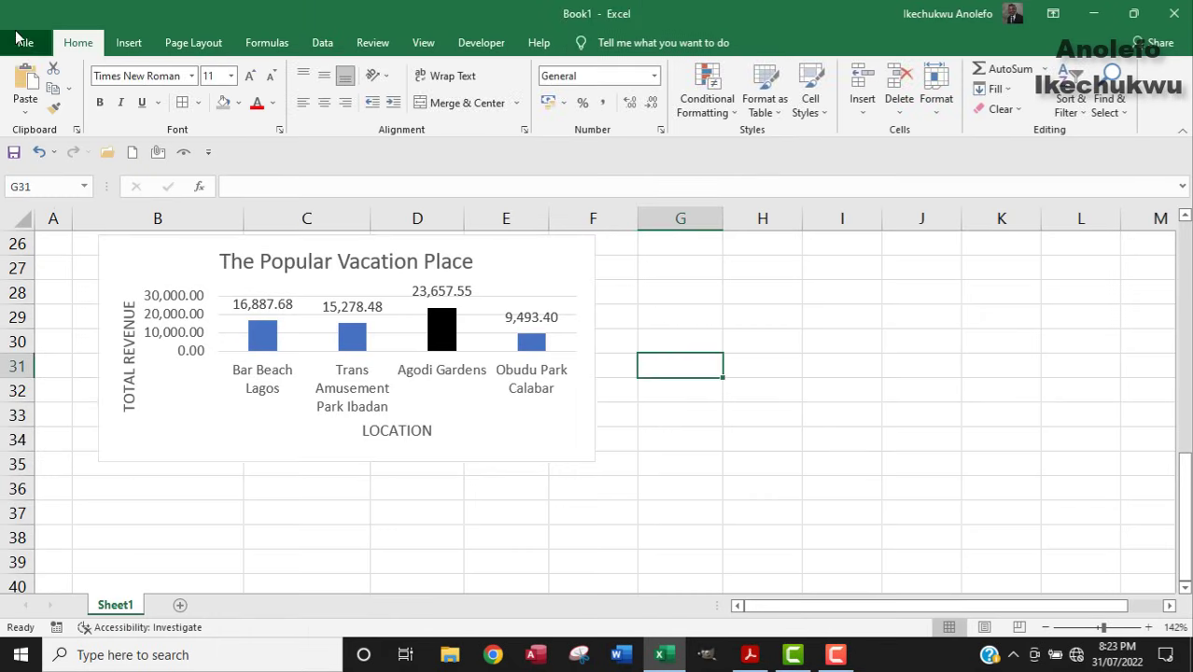
{"action": "left_click", "coordinate": [26, 43]}
{"action": "left_click", "coordinate": [67, 351]}
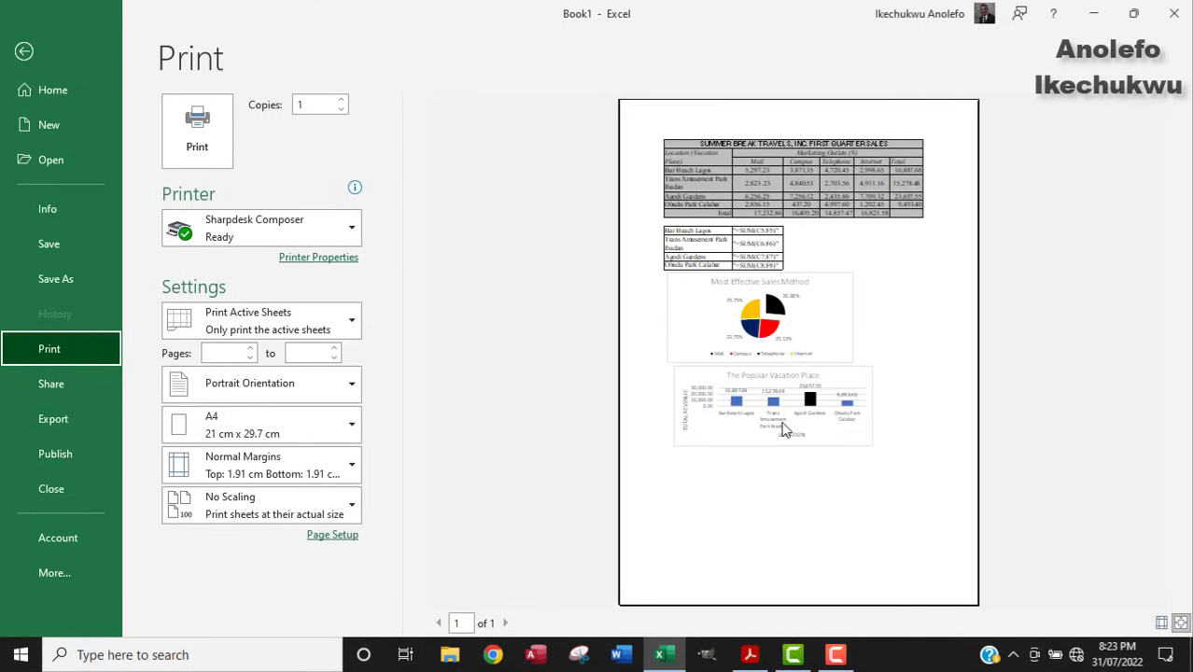
{"action": "left_click", "coordinate": [24, 51]}
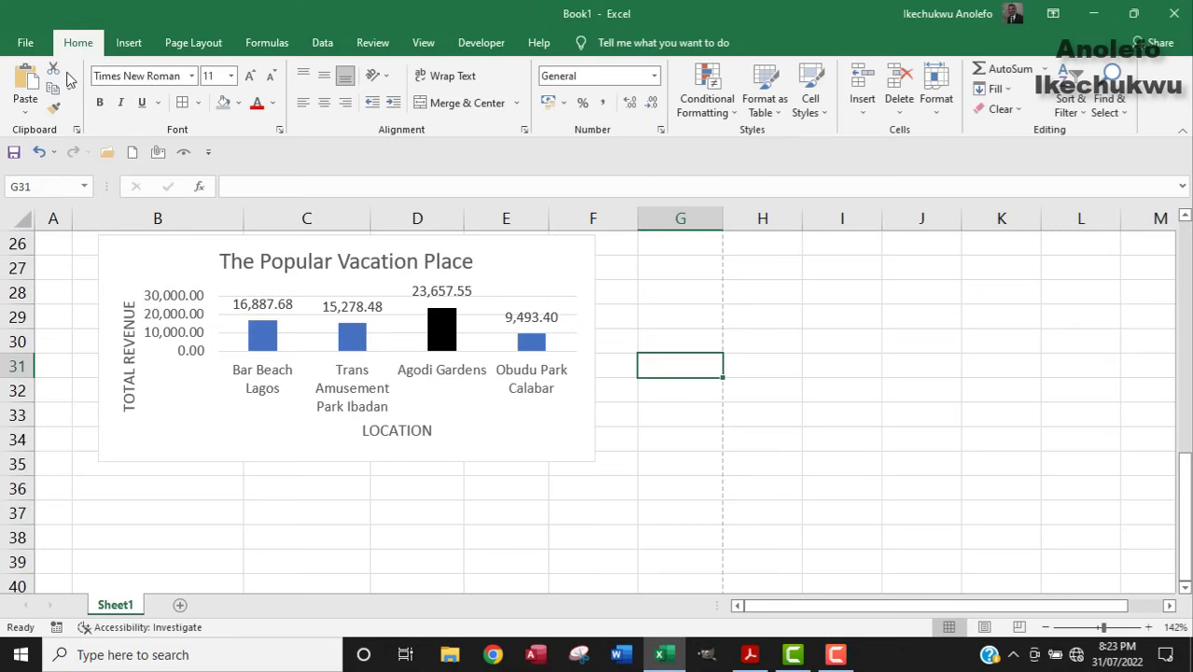
In Page Layout view, enlarge the bar chart down to row 40 and move it lower on the page.
{"action": "left_click", "coordinate": [985, 628]}
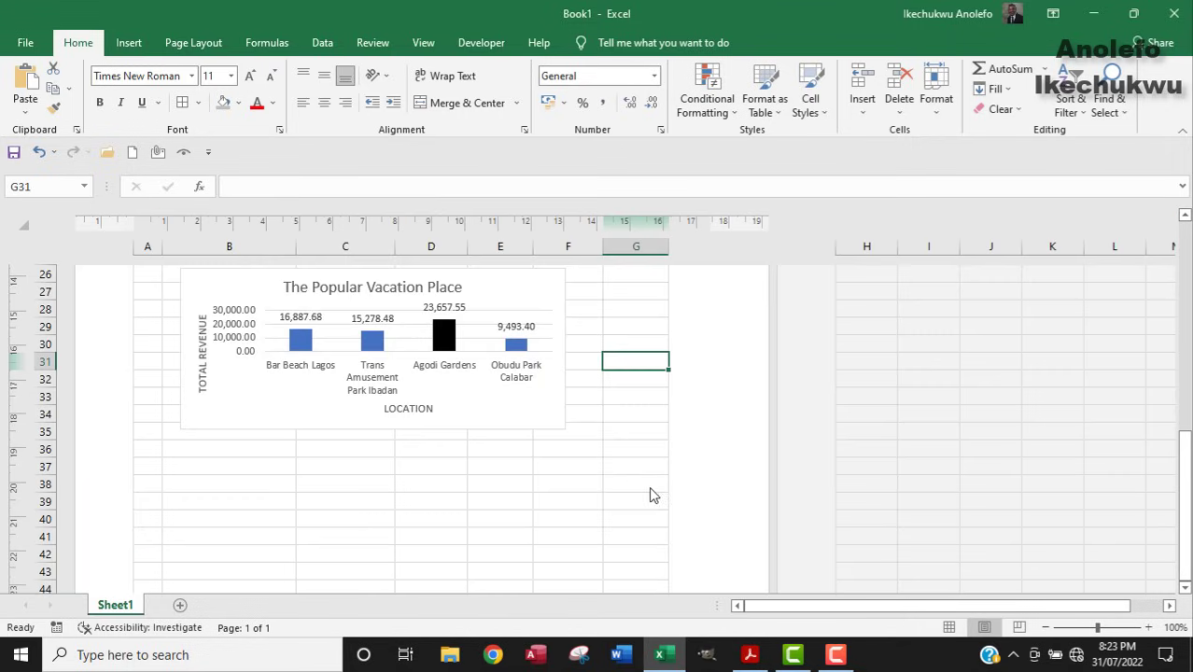
{"action": "scroll", "coordinate": [735, 492], "scroll_direction": "up", "scroll_amount": 4}
{"action": "scroll", "coordinate": [735, 491], "scroll_direction": "down", "scroll_amount": 8}
{"action": "left_click", "coordinate": [533, 370]}
{"action": "left_click_drag", "start_coordinate": [565, 376], "coordinate": [628, 461]}
{"action": "scroll", "coordinate": [560, 455], "scroll_direction": "up", "scroll_amount": 4}
{"action": "left_click_drag", "start_coordinate": [458, 448], "coordinate": [452, 502]}
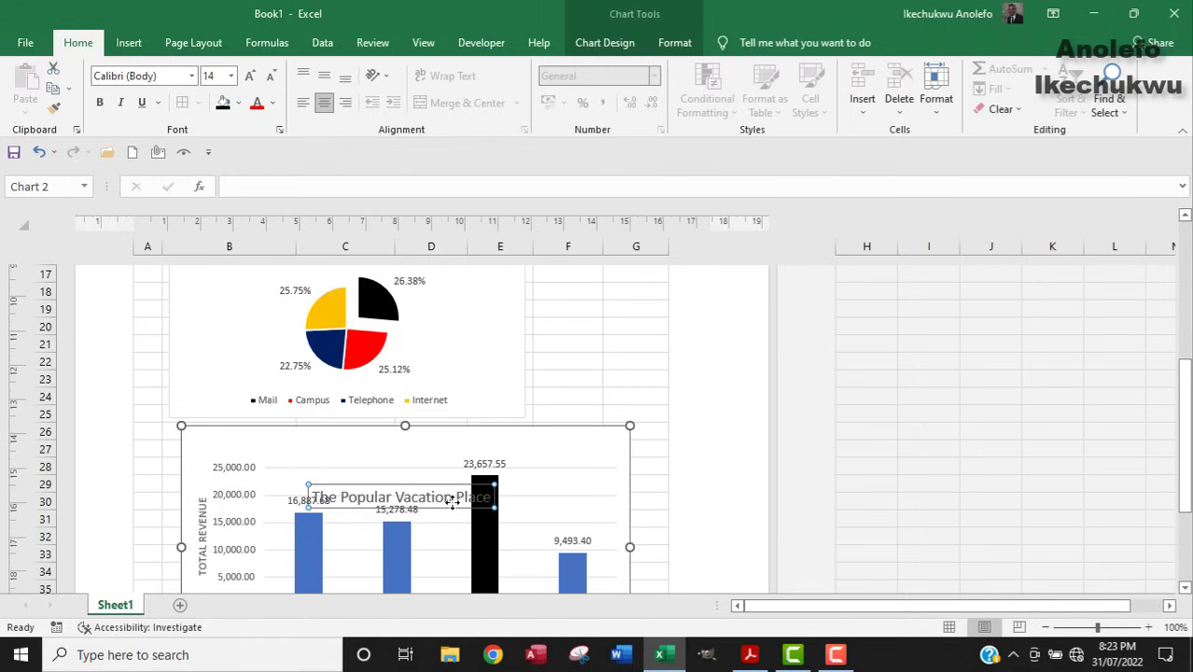
{"action": "key", "text": "ctrl+z"}
{"action": "left_click_drag", "start_coordinate": [560, 448], "coordinate": [561, 492]}
{"action": "scroll", "coordinate": [622, 416], "scroll_direction": "down", "scroll_amount": 7}
{"action": "scroll", "coordinate": [623, 420], "scroll_direction": "up", "scroll_amount": 2}
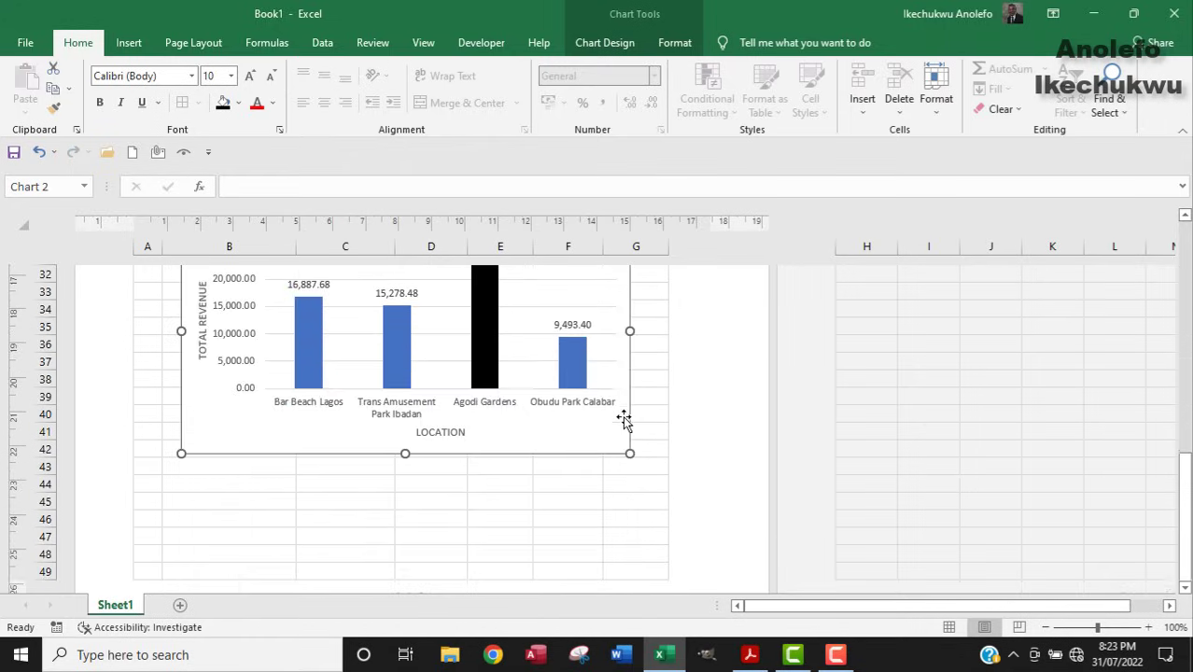
{"action": "scroll", "coordinate": [530, 355], "scroll_direction": "up", "scroll_amount": 2}
{"action": "left_click_drag", "start_coordinate": [524, 333], "coordinate": [519, 387]}
{"action": "scroll", "coordinate": [572, 387], "scroll_direction": "down", "scroll_amount": 3}
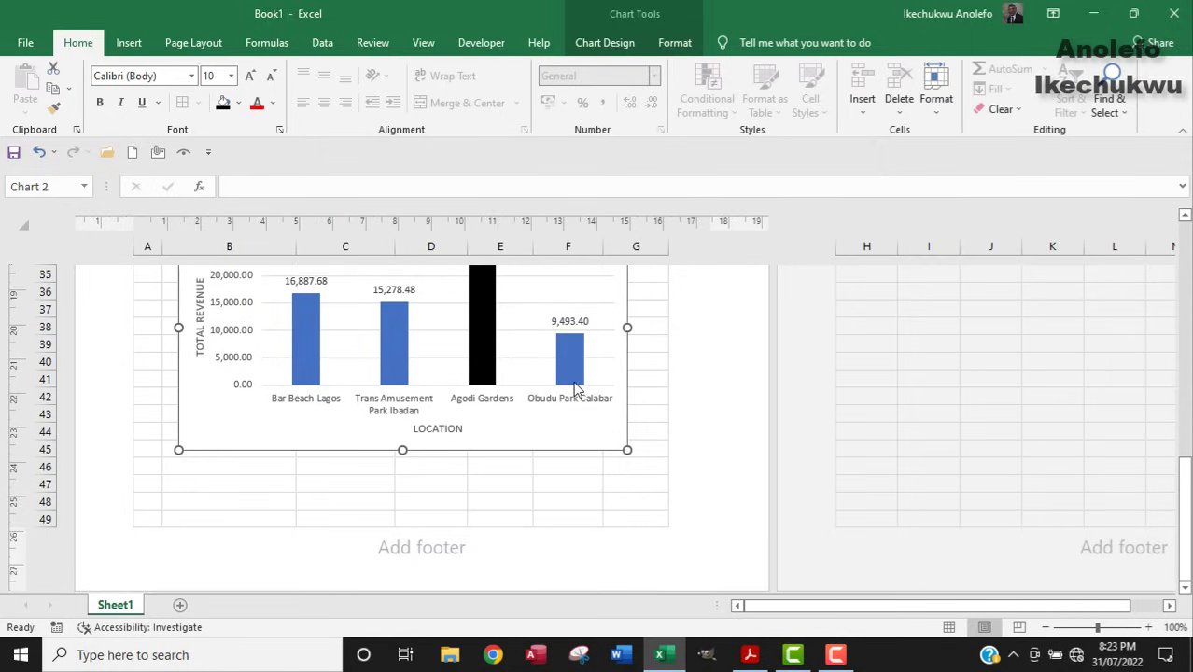
{"action": "scroll", "coordinate": [573, 387], "scroll_direction": "up", "scroll_amount": 7}
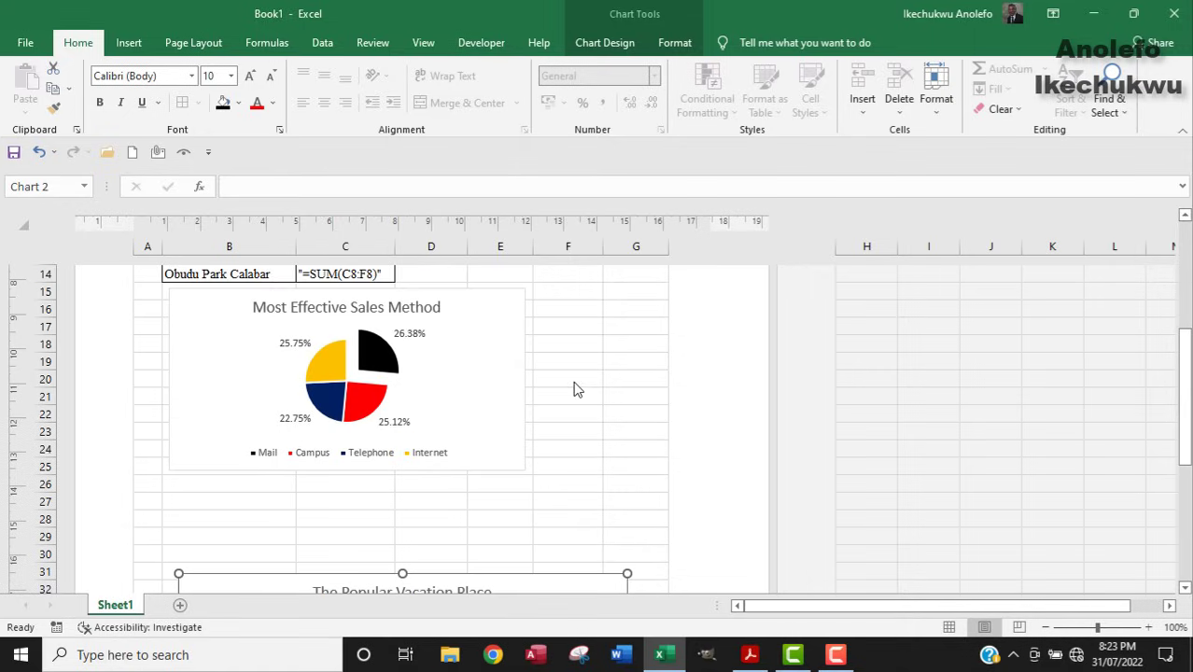
Enlarge the Most Effective Sales Method pie chart so it reaches column G.
{"action": "left_click", "coordinate": [429, 362]}
{"action": "left_click_drag", "start_coordinate": [525, 471], "coordinate": [597, 559]}
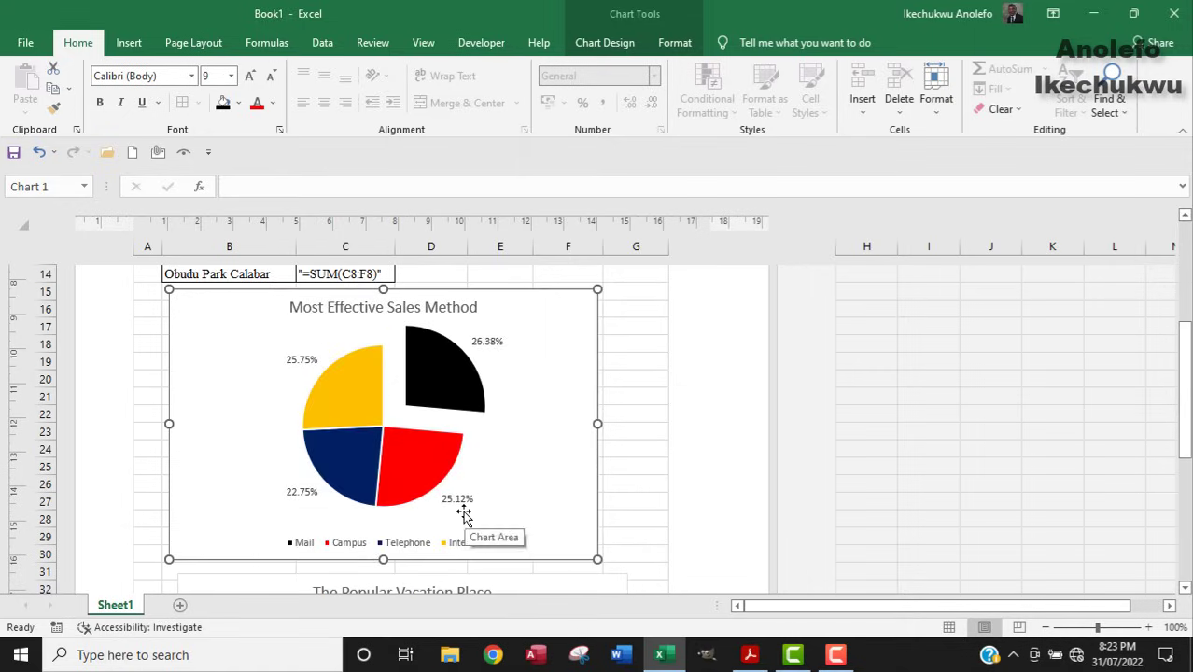
{"action": "scroll", "coordinate": [474, 425], "scroll_direction": "up", "scroll_amount": 5}
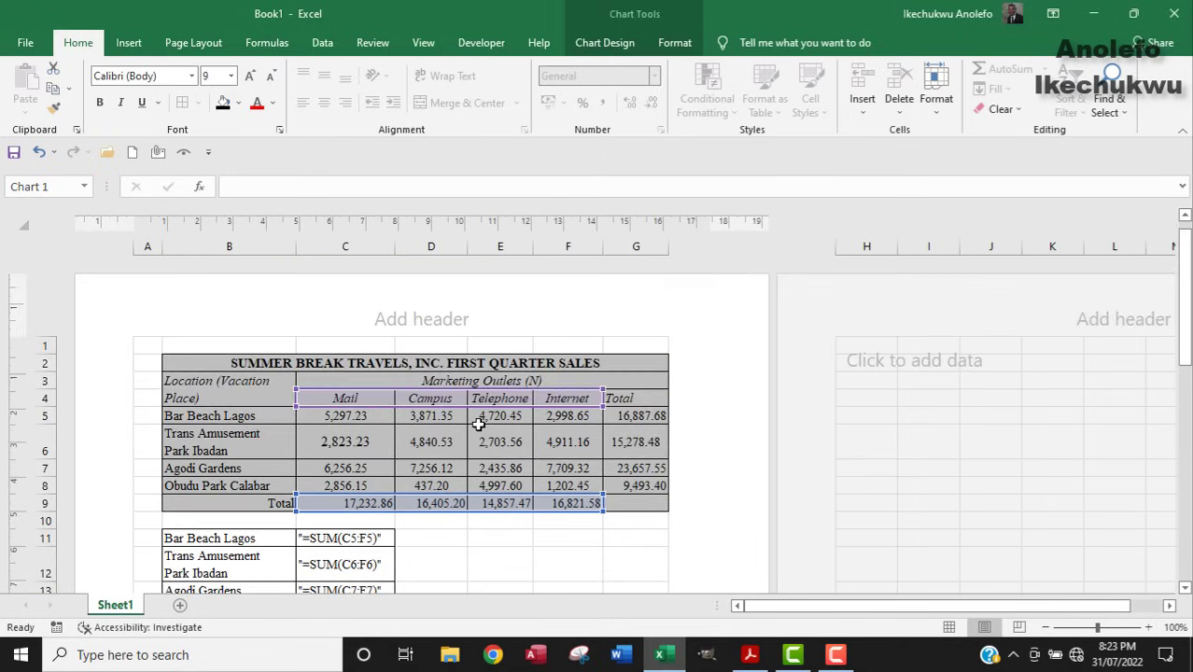
{"action": "scroll", "coordinate": [478, 424], "scroll_direction": "down", "scroll_amount": 2}
{"action": "scroll", "coordinate": [478, 425], "scroll_direction": "up", "scroll_amount": 2}
{"action": "left_click", "coordinate": [31, 43]}
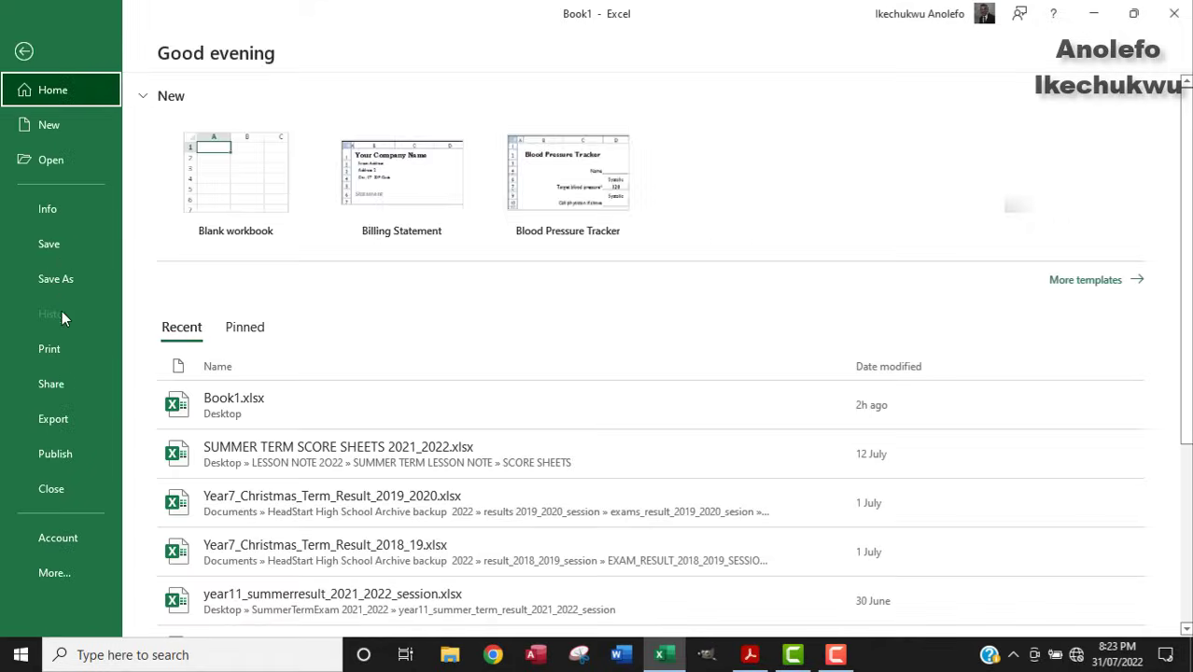
{"action": "left_click", "coordinate": [58, 351]}
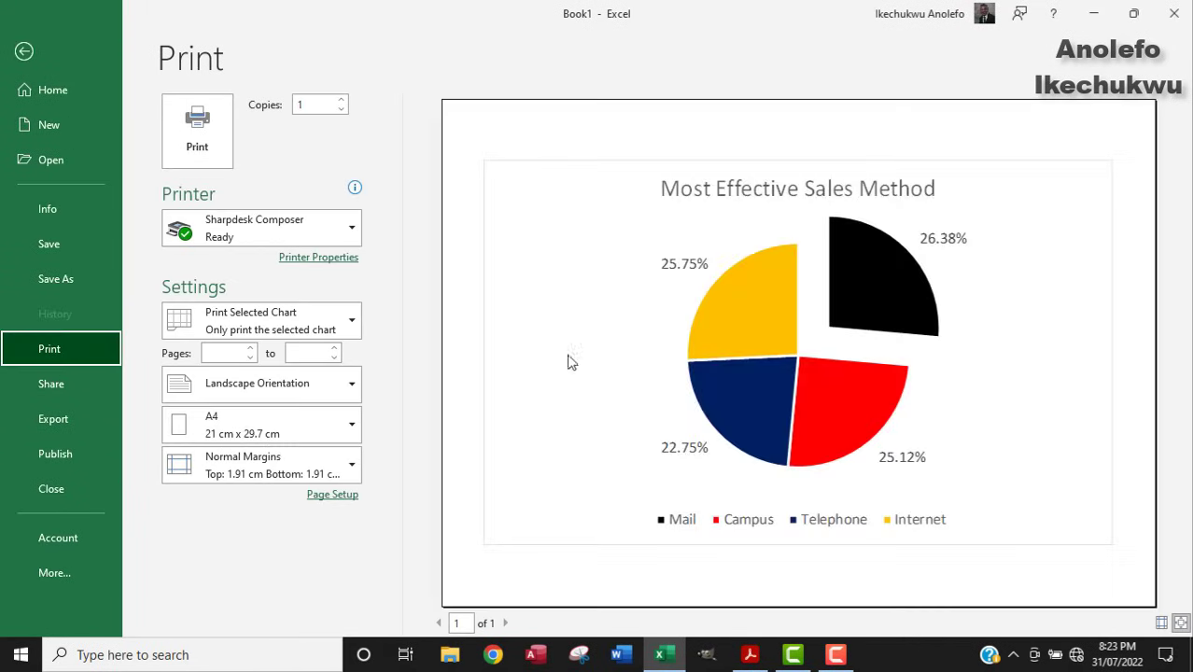
{"action": "left_click", "coordinate": [24, 49]}
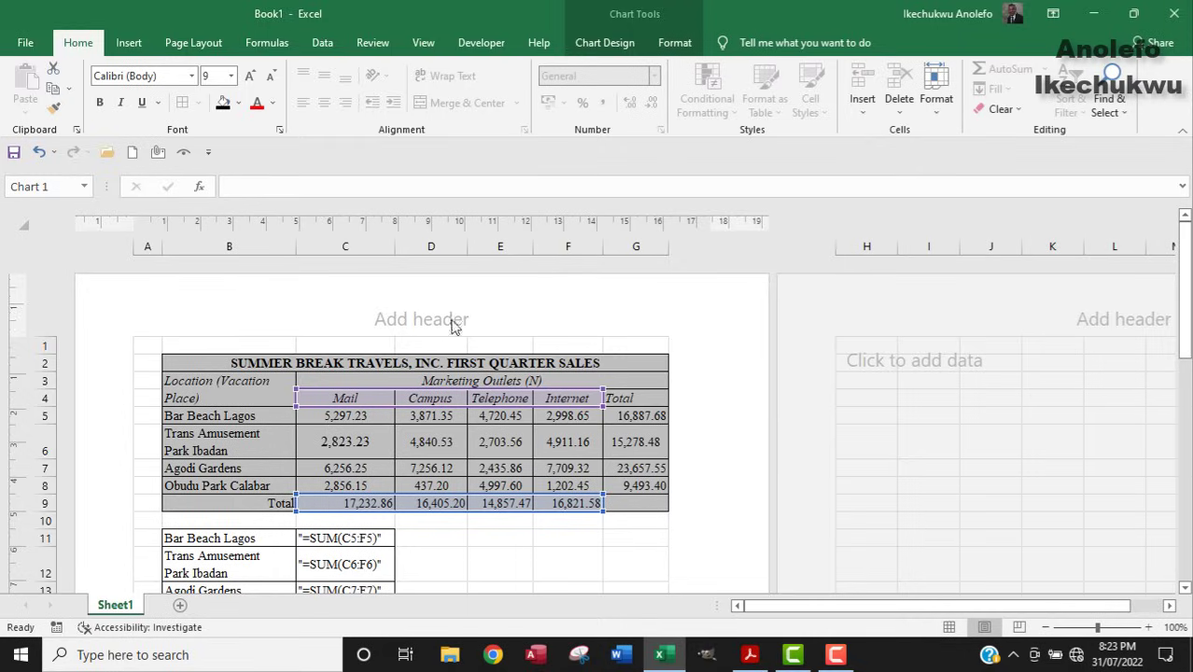
{"action": "left_click", "coordinate": [524, 546]}
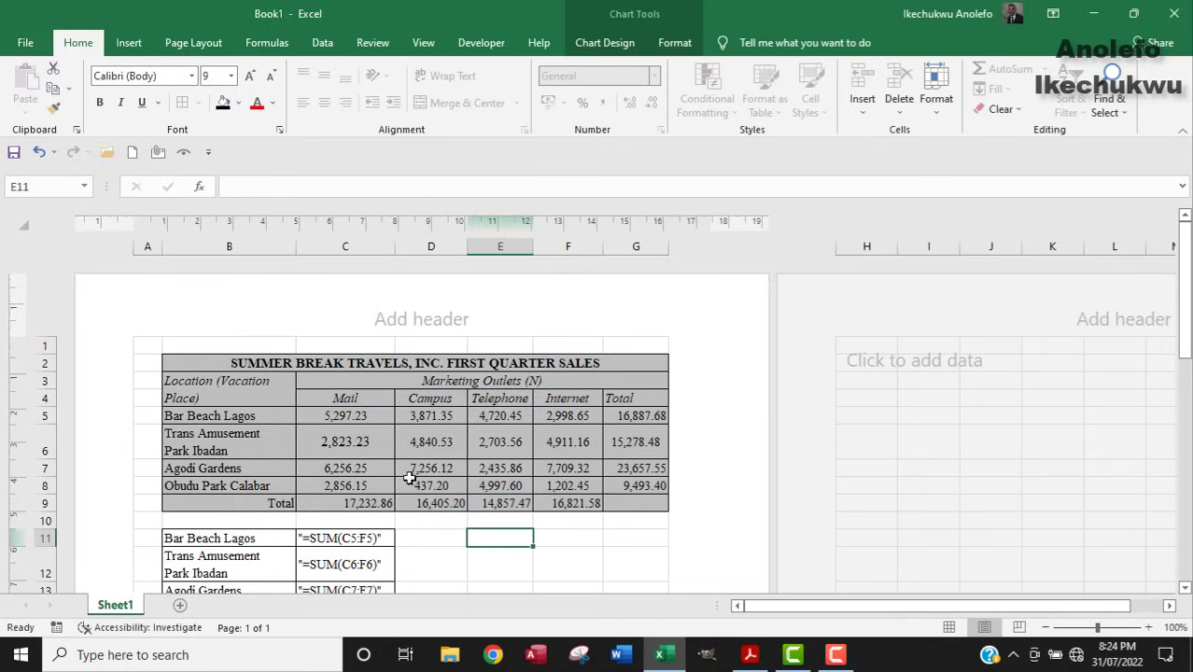
{"action": "left_click", "coordinate": [25, 42]}
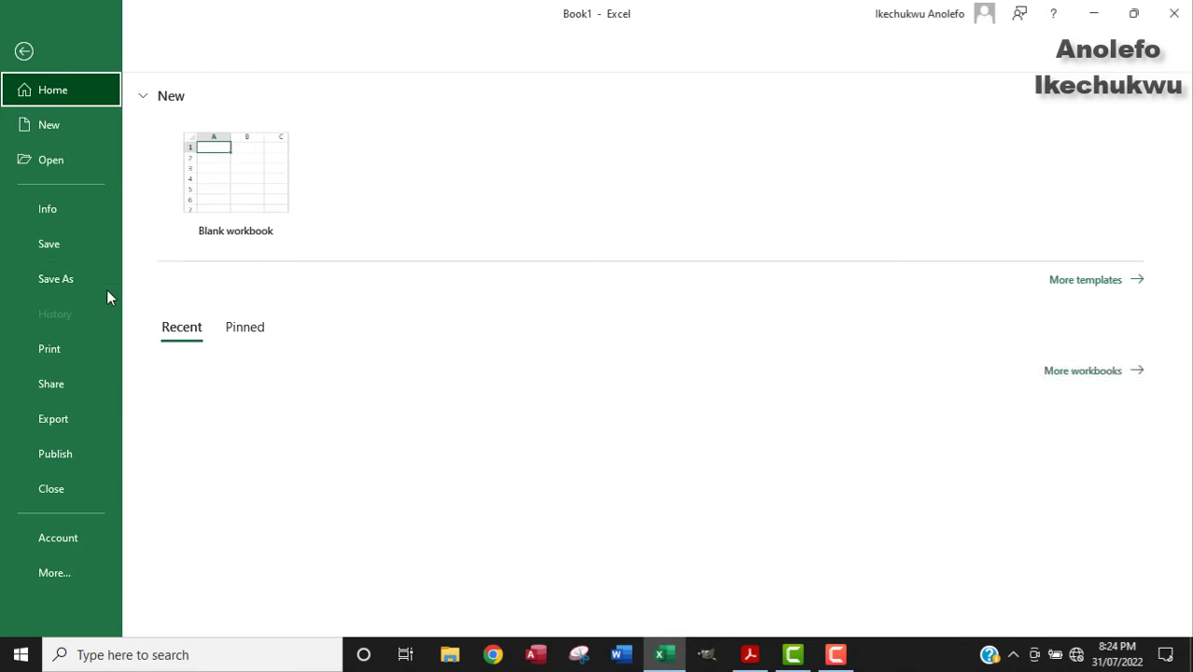
{"action": "left_click", "coordinate": [60, 347]}
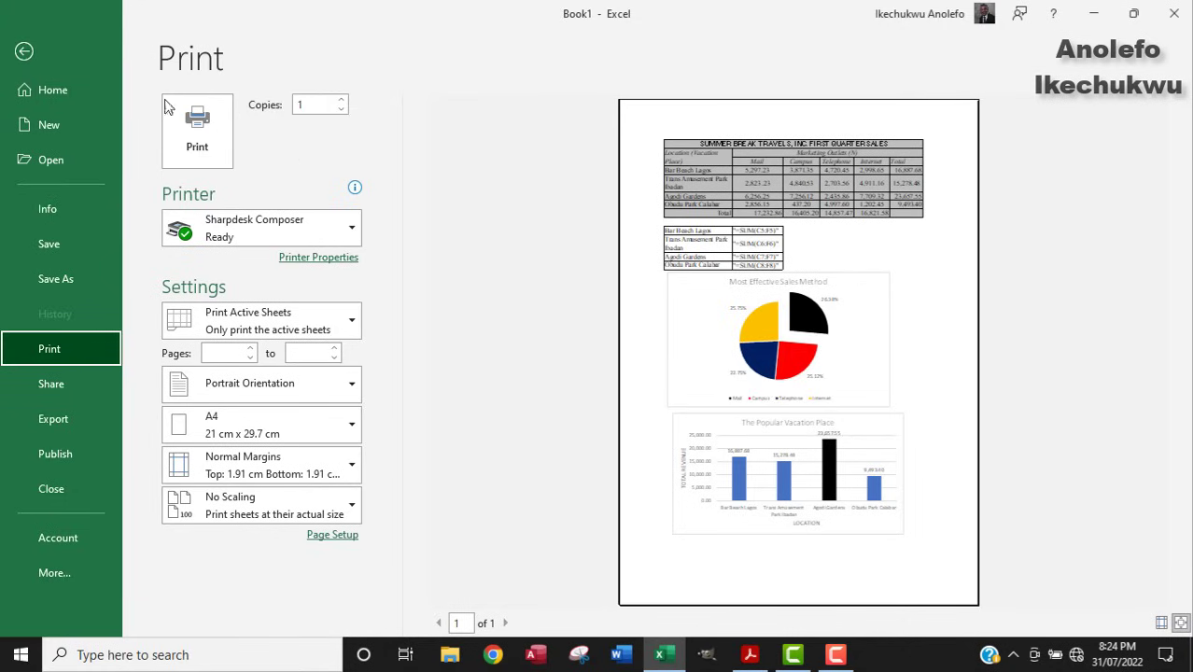
{"action": "left_click", "coordinate": [31, 55]}
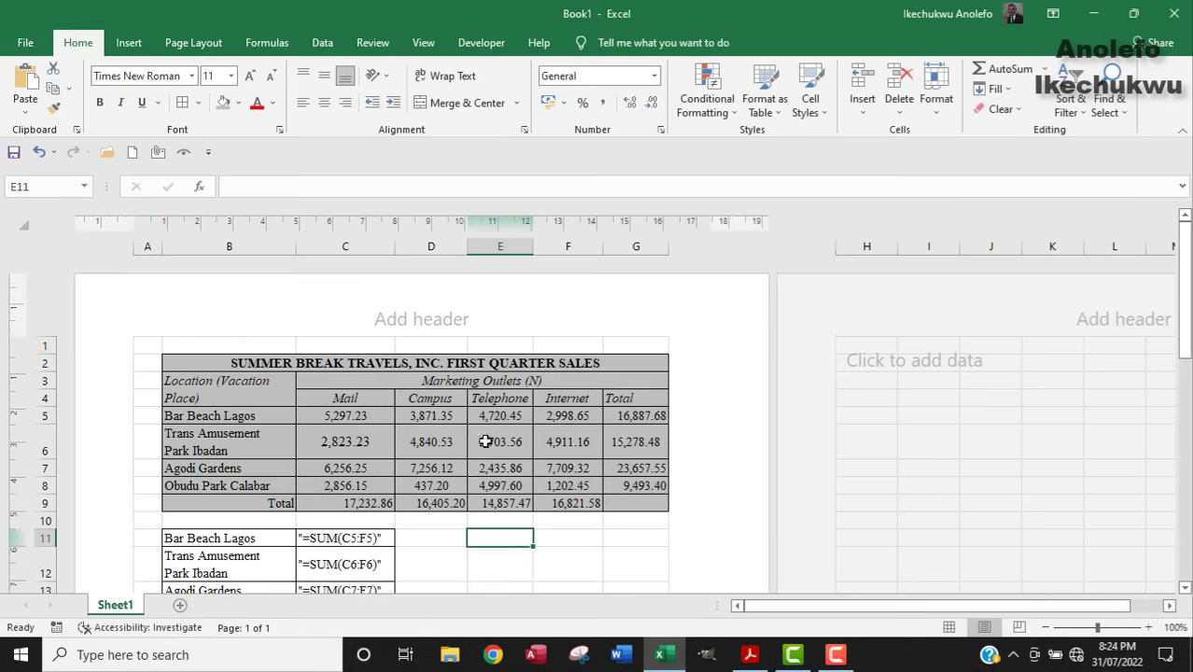
{"action": "left_click", "coordinate": [950, 627]}
{"action": "scroll", "coordinate": [628, 481], "scroll_direction": "down", "scroll_amount": 3}
{"action": "scroll", "coordinate": [627, 485], "scroll_direction": "up", "scroll_amount": 3}
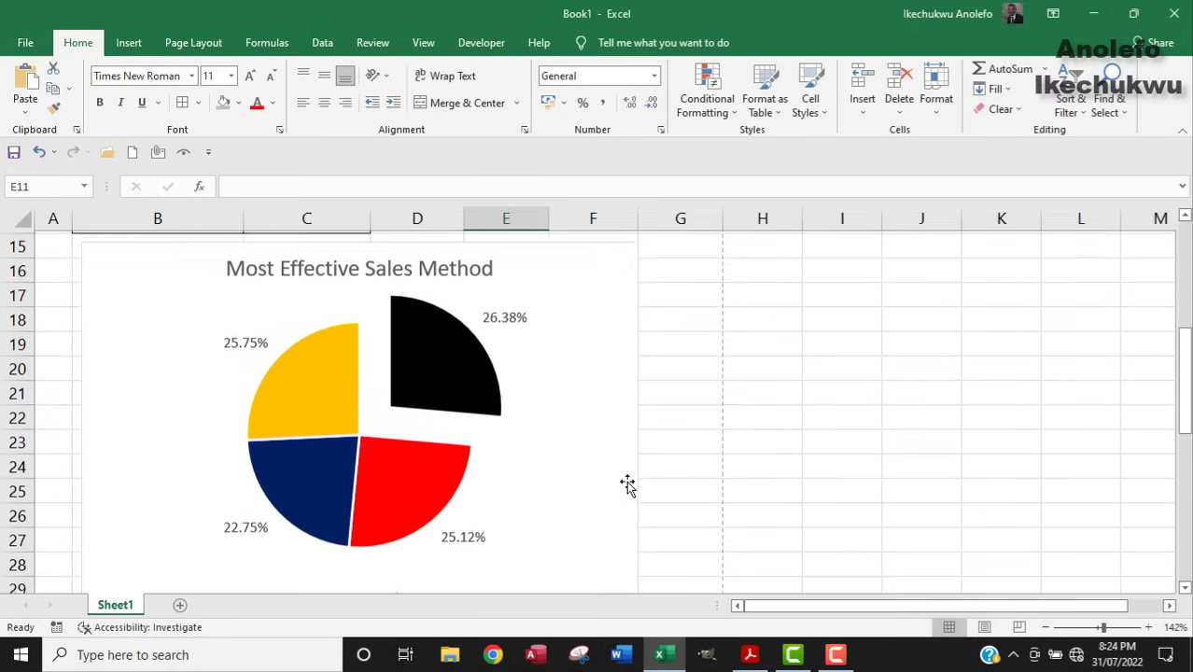
{"action": "scroll", "coordinate": [627, 486], "scroll_direction": "up", "scroll_amount": 5}
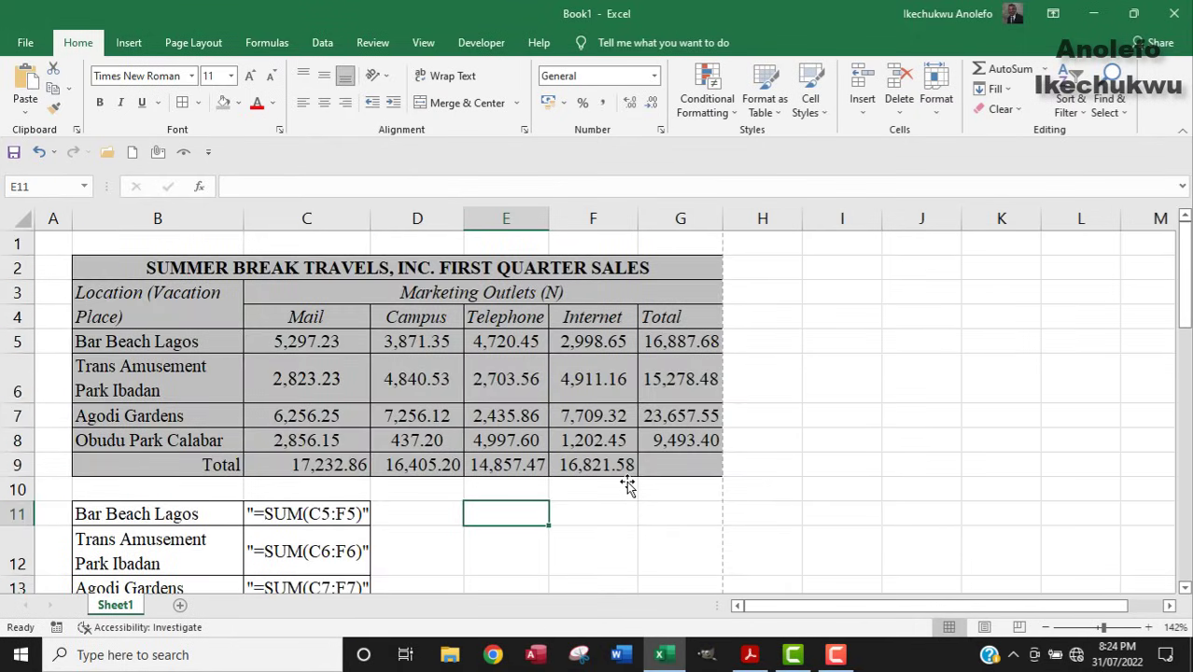
{"action": "left_click", "coordinate": [986, 627]}
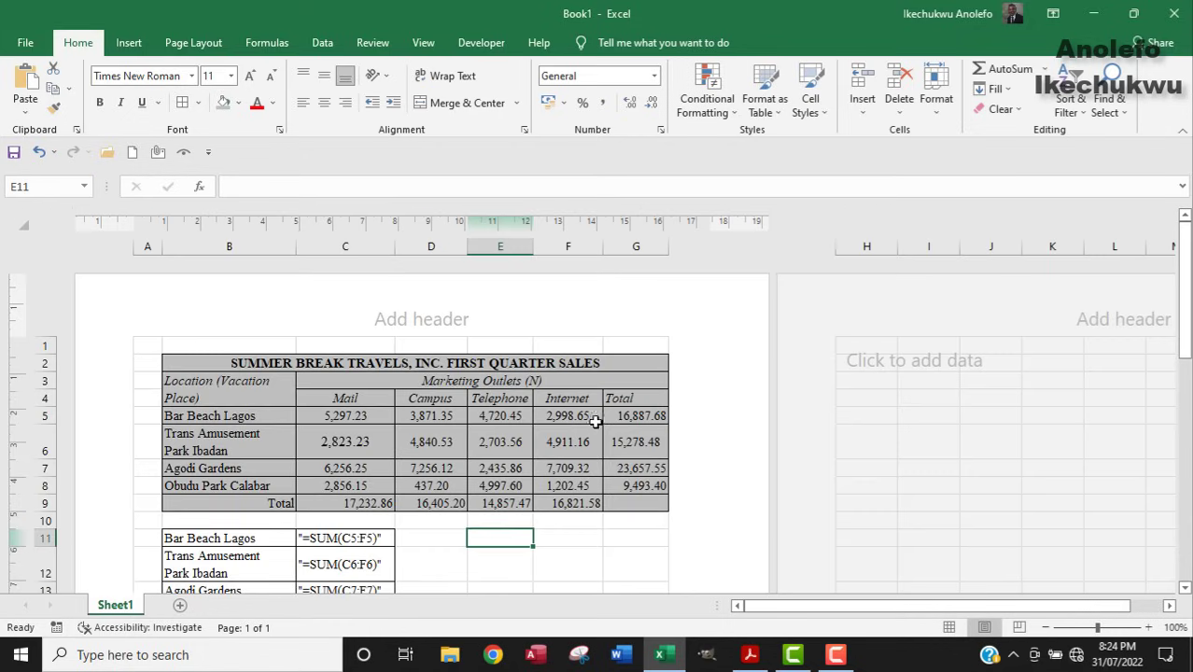
{"action": "scroll", "coordinate": [599, 419], "scroll_direction": "down", "scroll_amount": 5}
{"action": "scroll", "coordinate": [599, 419], "scroll_direction": "up", "scroll_amount": 5}
Type the candidate's full name and candidate number into the left page header section.
{"action": "left_click", "coordinate": [404, 329]}
{"action": "left_click", "coordinate": [264, 316]}
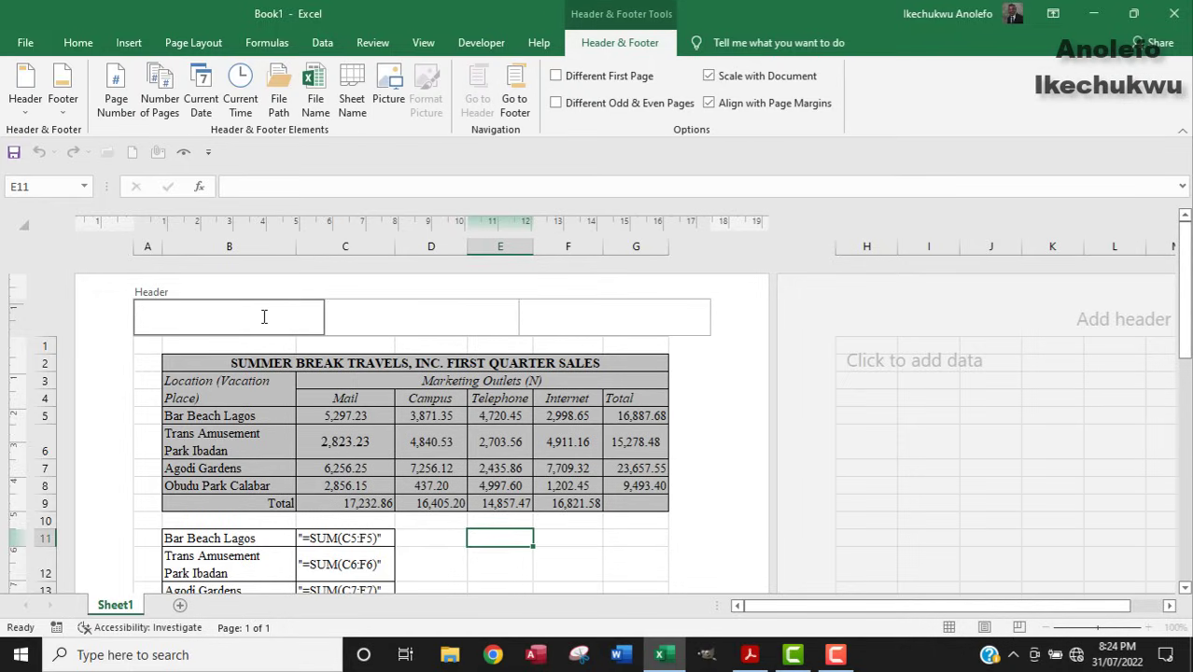
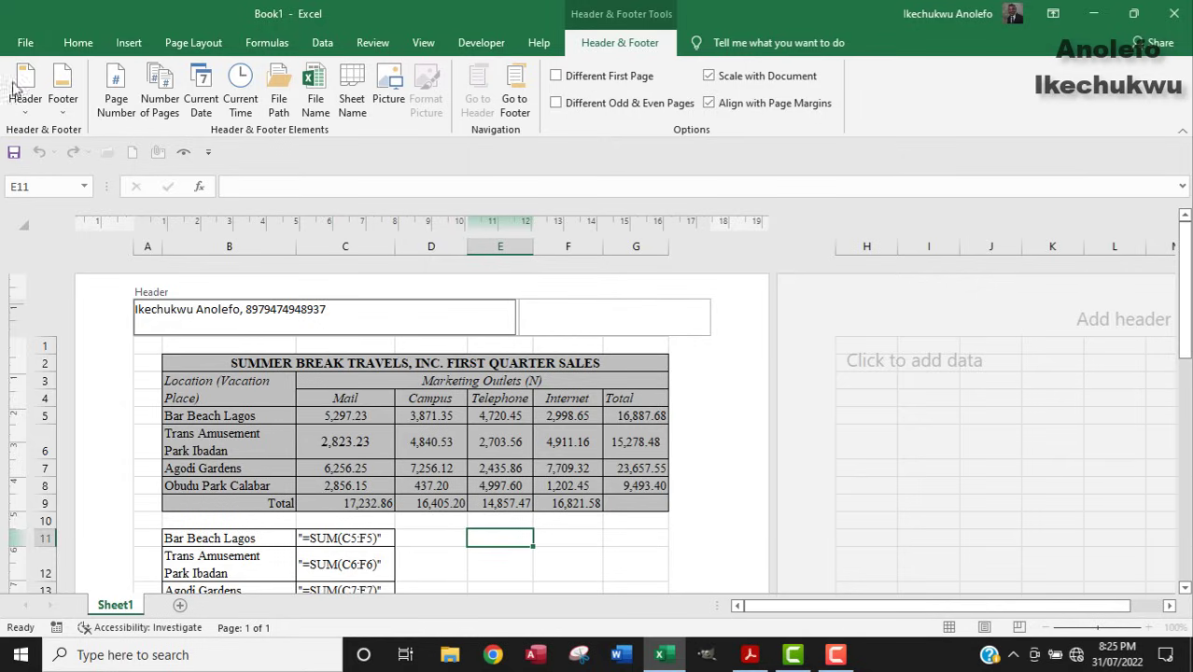
{"action": "left_click", "coordinate": [25, 43]}
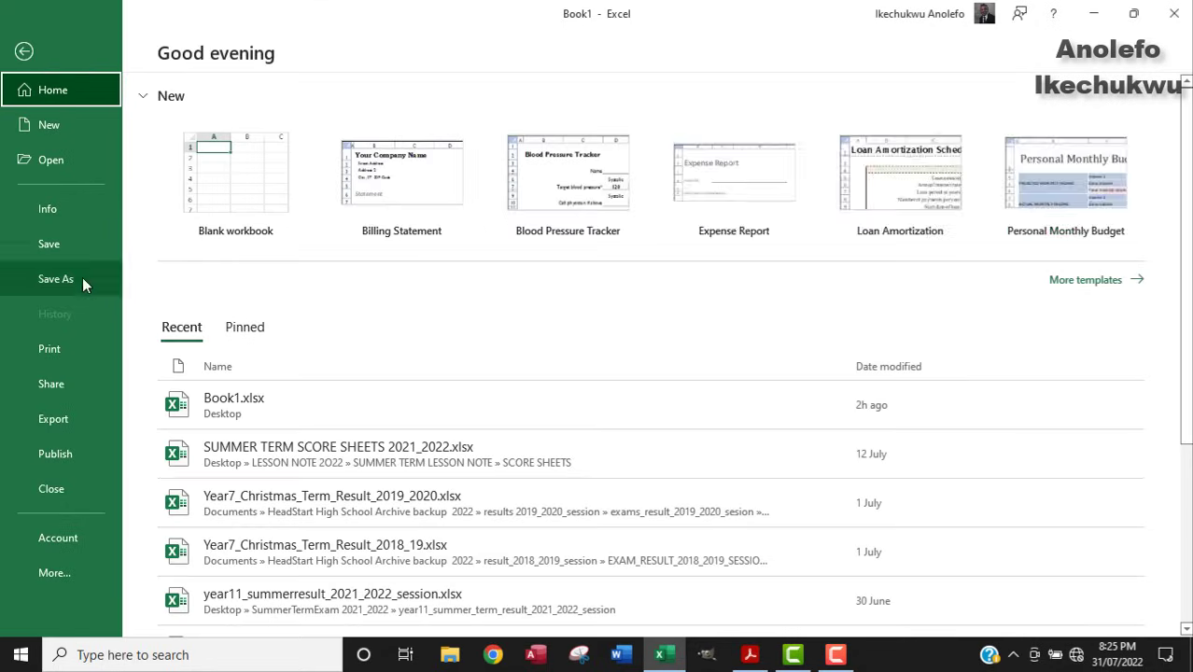
{"action": "left_click", "coordinate": [62, 352]}
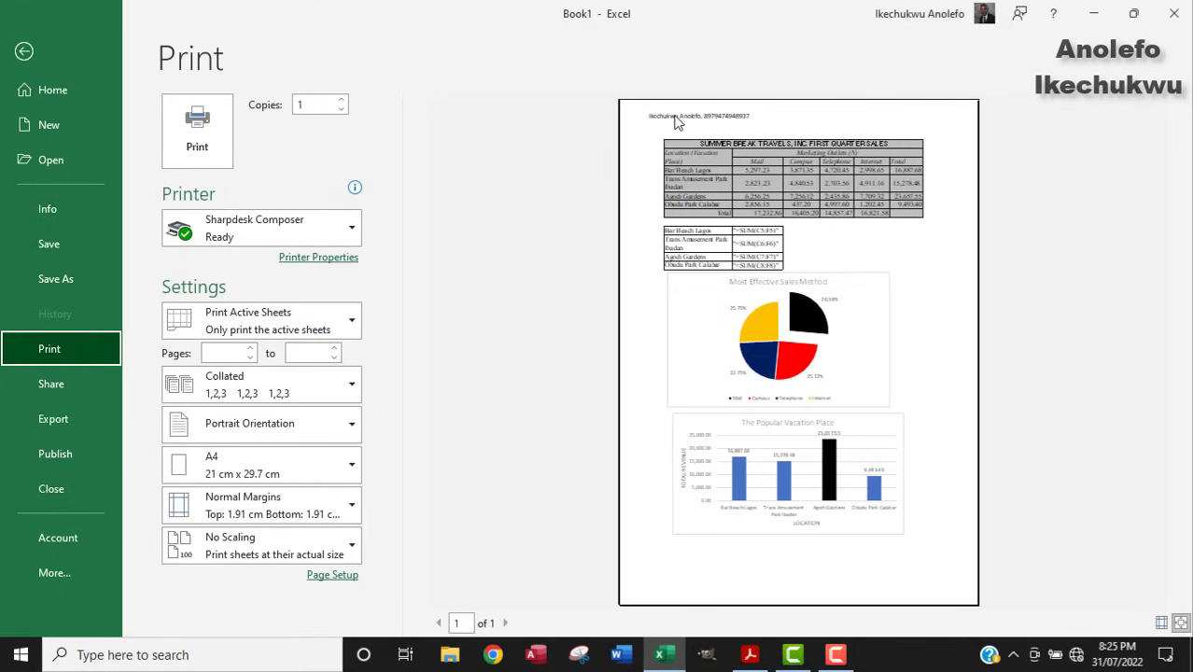
{"action": "left_click", "coordinate": [24, 51]}
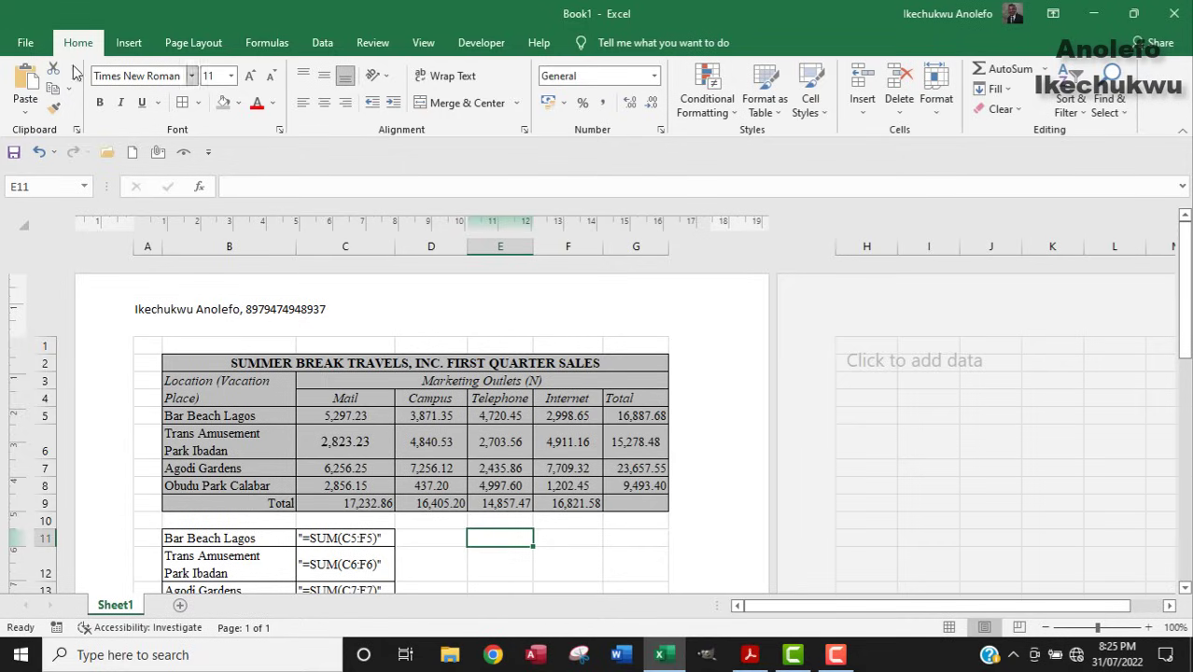
{"action": "left_click", "coordinate": [27, 44]}
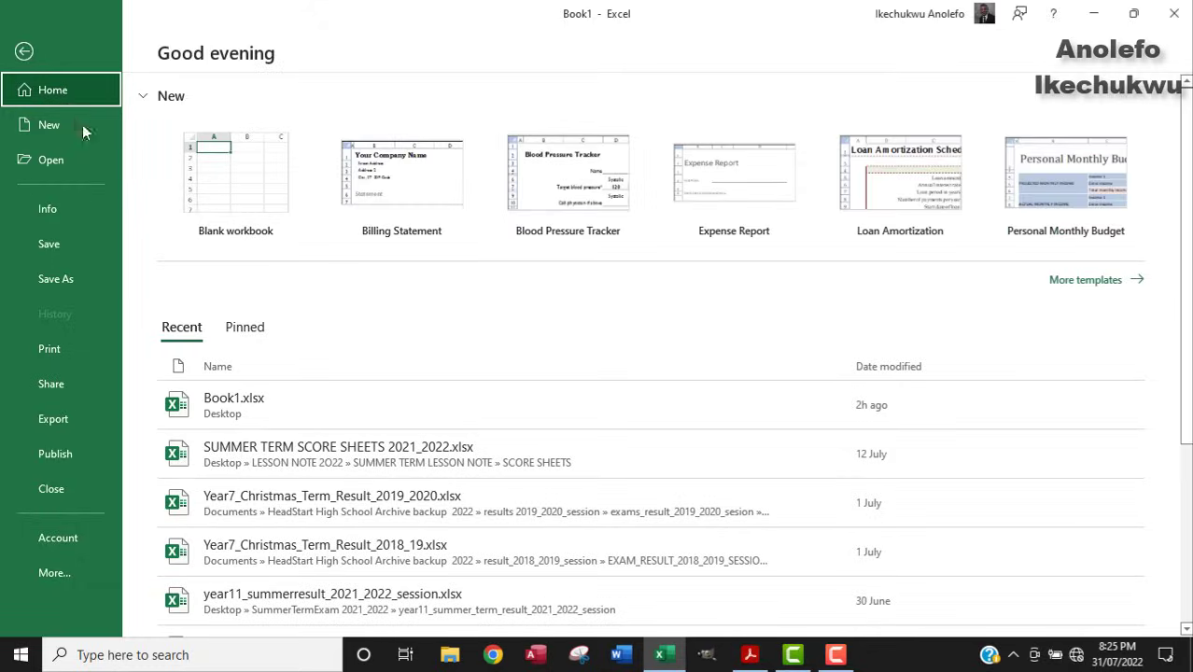
Save the workbook in the candidate's Desktop folder, named WASSCE plus the candidate's name and number.
{"action": "left_click", "coordinate": [94, 288]}
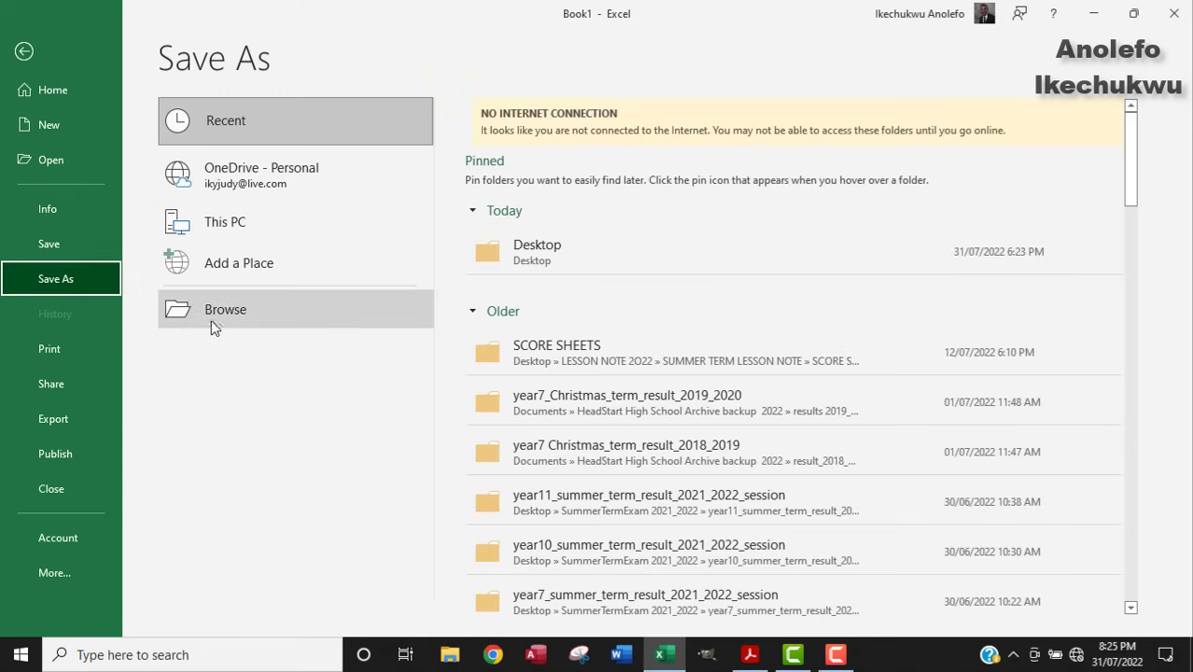
{"action": "left_click", "coordinate": [525, 259]}
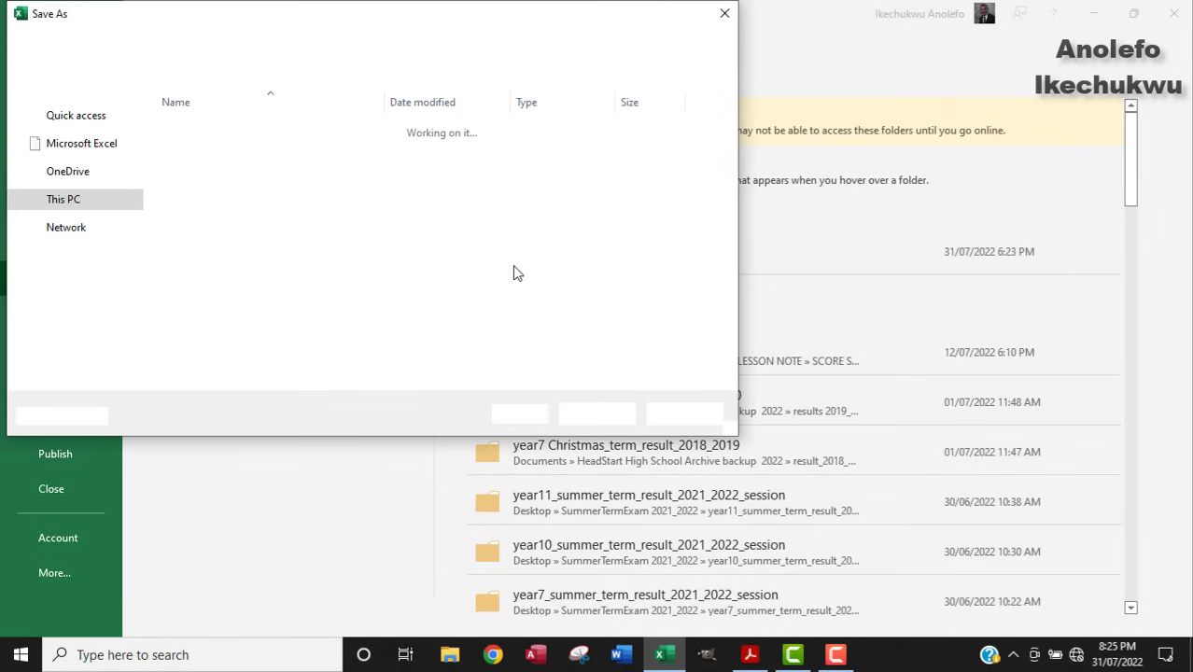
{"action": "left_click", "coordinate": [69, 153]}
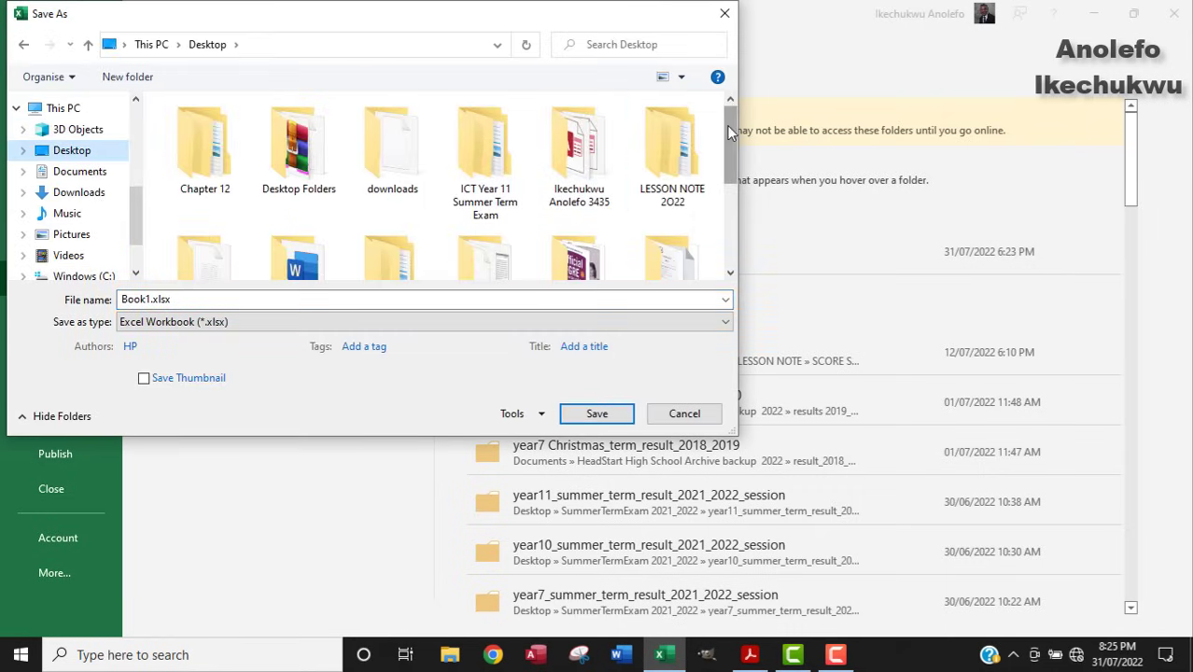
{"action": "double_click", "coordinate": [582, 157]}
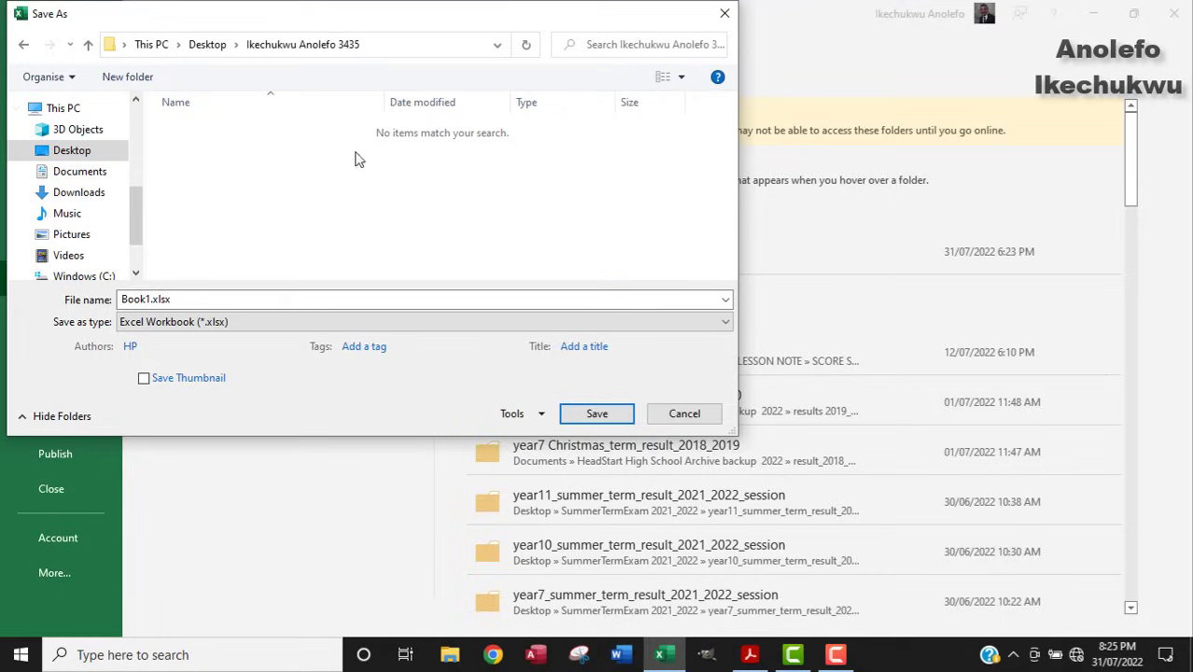
{"action": "left_click", "coordinate": [202, 304]}
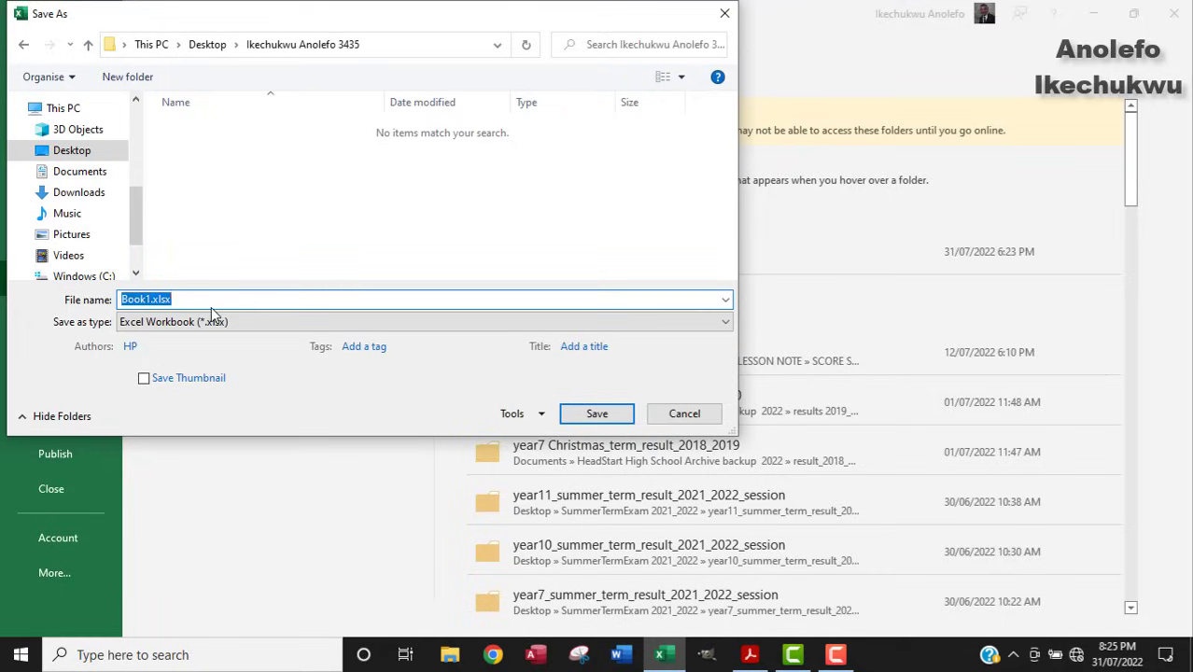
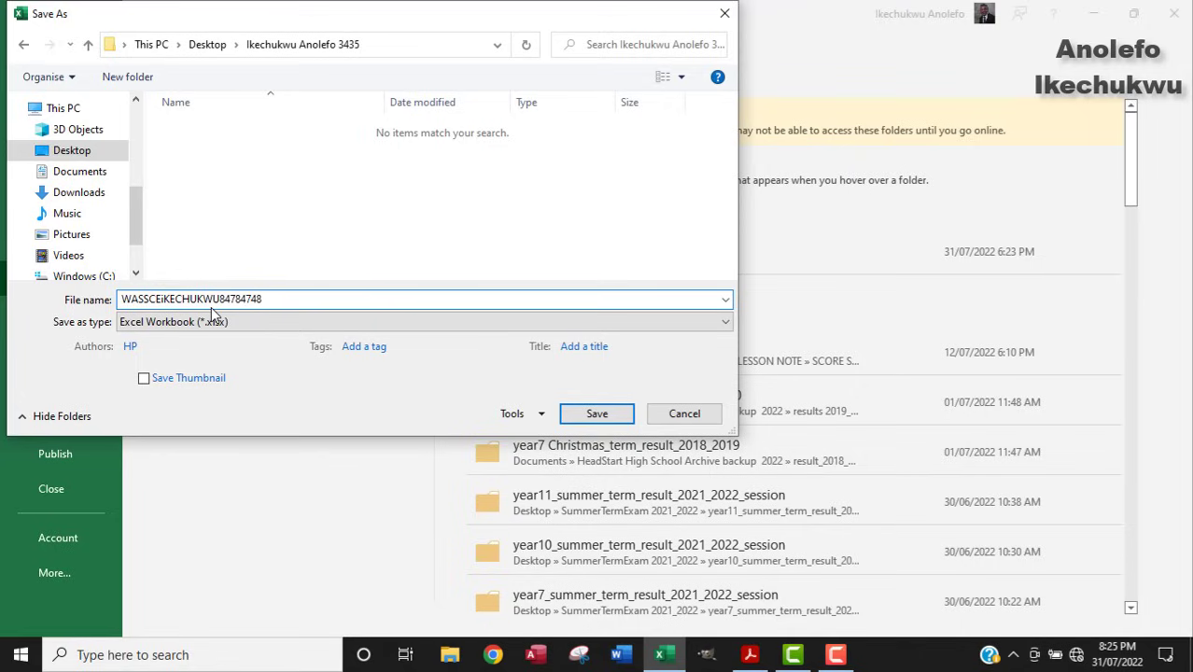
{"action": "left_click", "coordinate": [564, 417]}
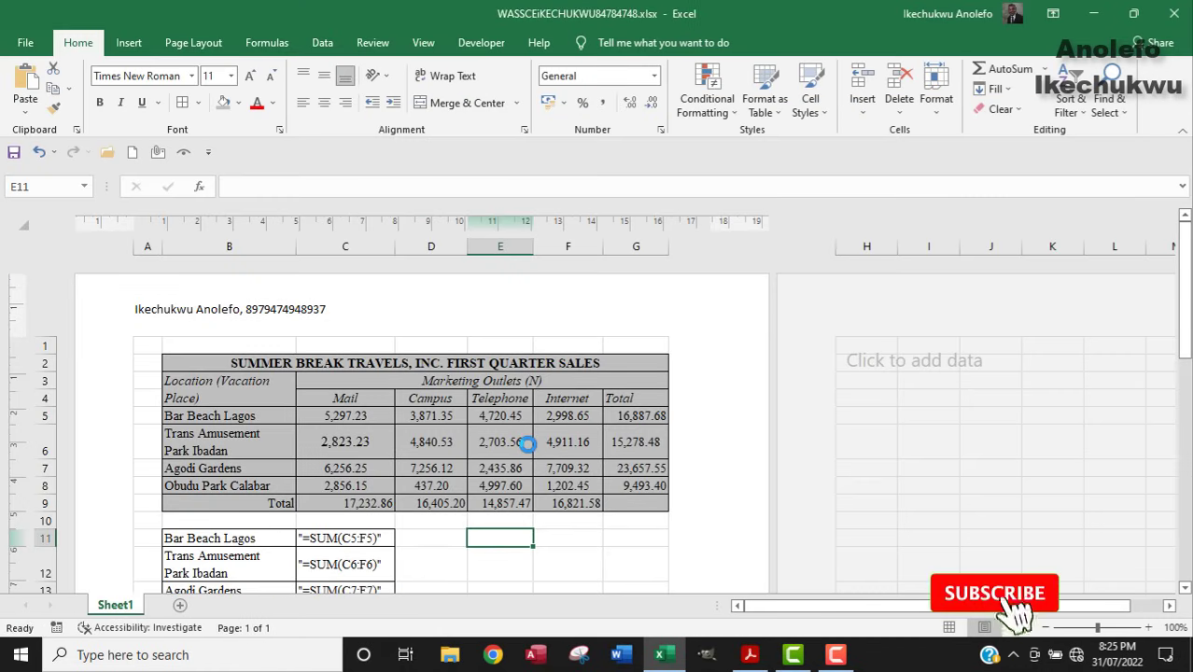
Read through the exam instructions PDF, then open the Print preview of the WASSCE workbook.
{"action": "left_click", "coordinate": [750, 655]}
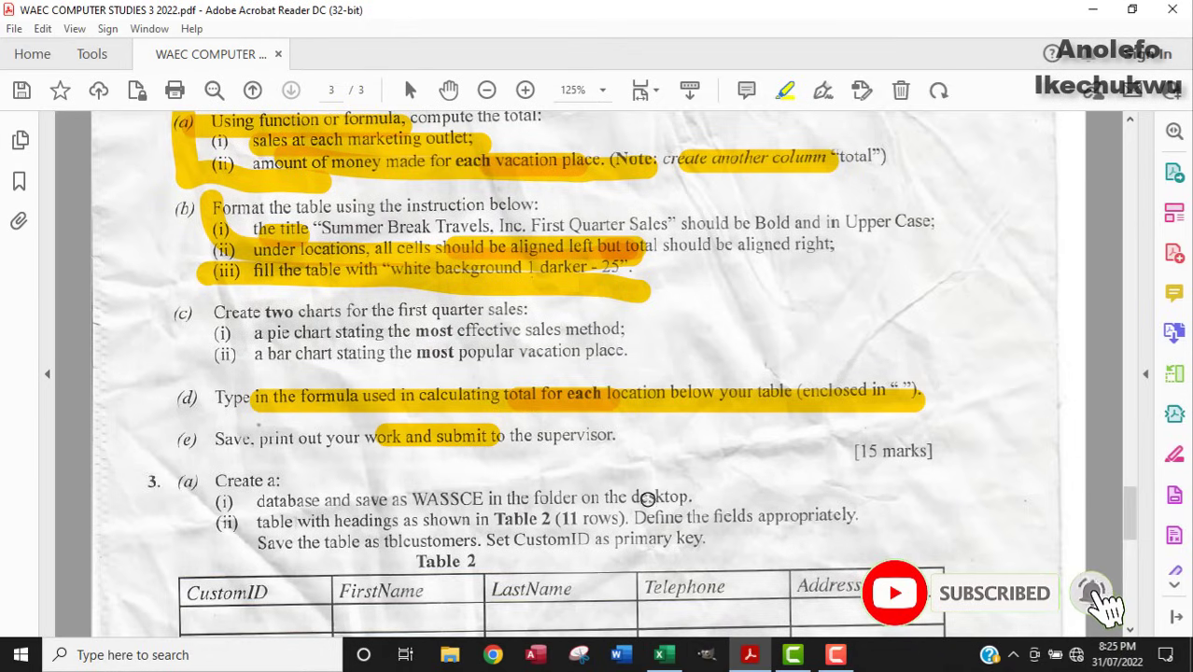
{"action": "scroll", "coordinate": [647, 498], "scroll_direction": "down", "scroll_amount": 1}
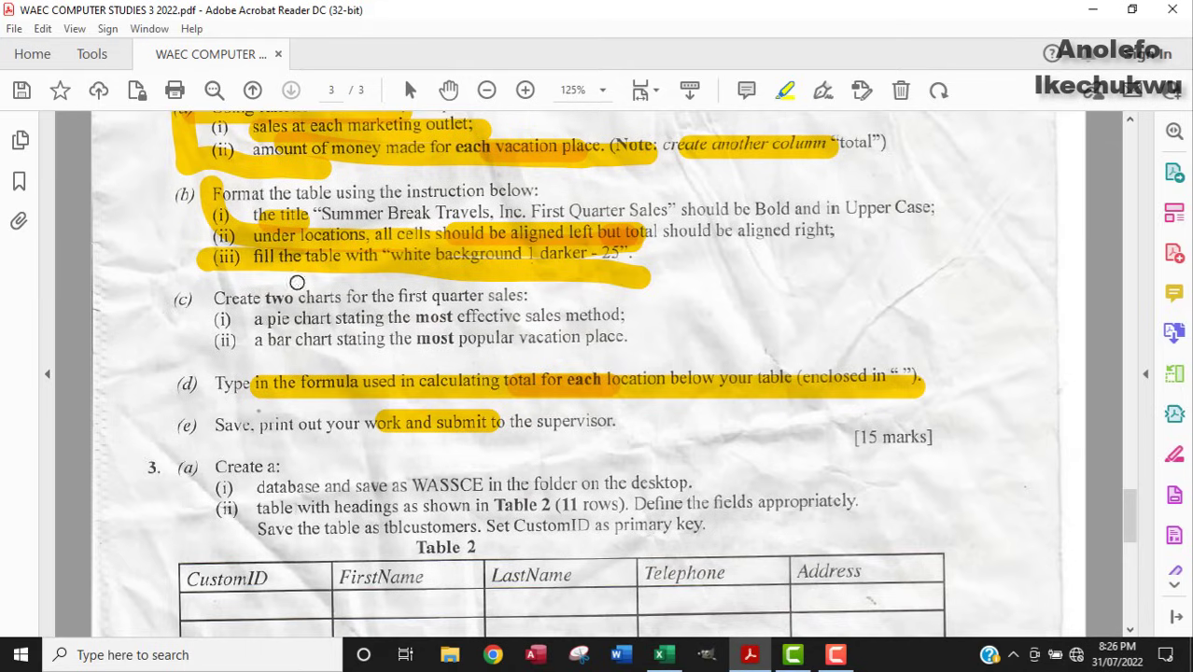
{"action": "left_click", "coordinate": [1093, 12]}
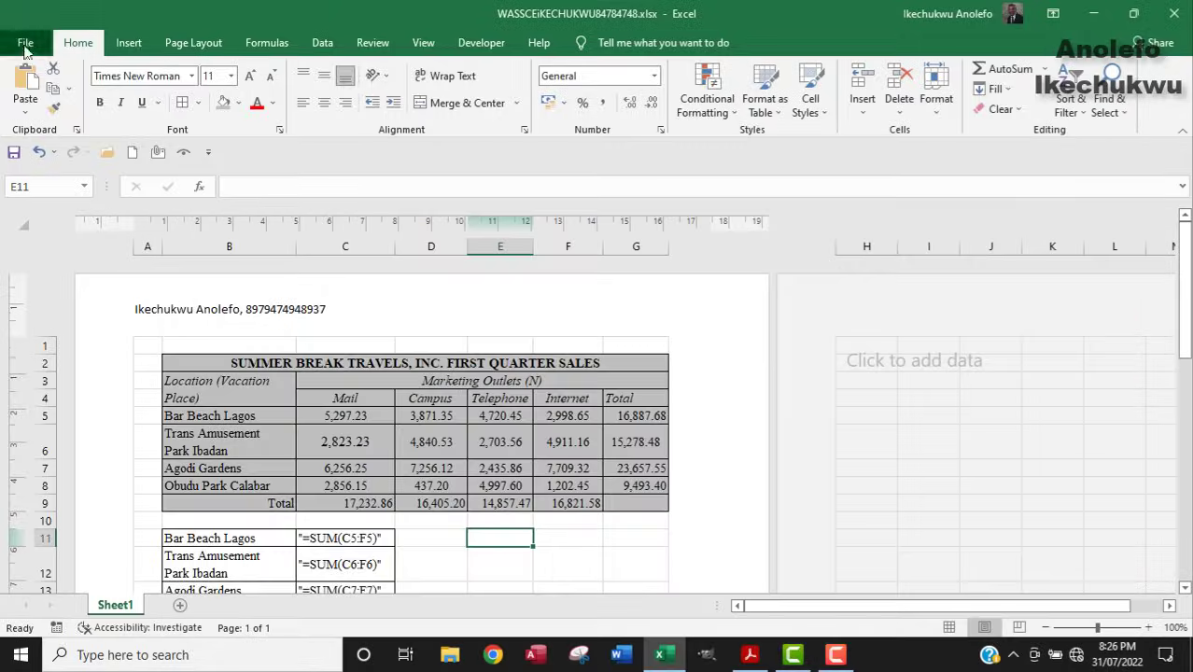
{"action": "left_click", "coordinate": [25, 42]}
{"action": "left_click", "coordinate": [82, 348]}
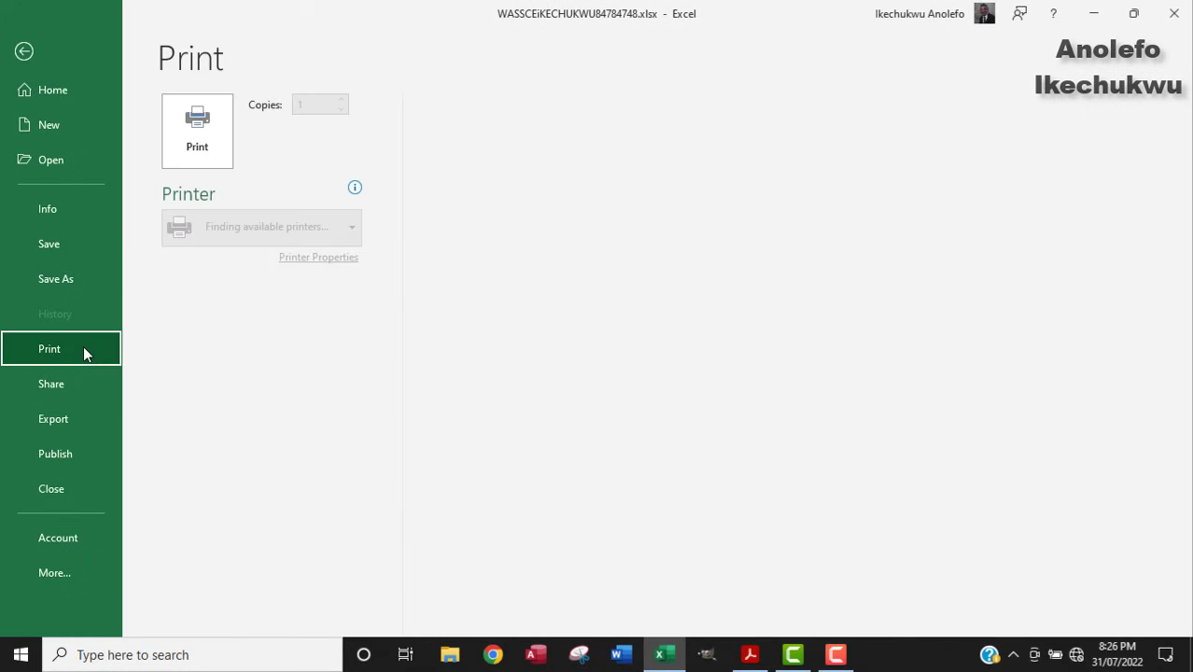